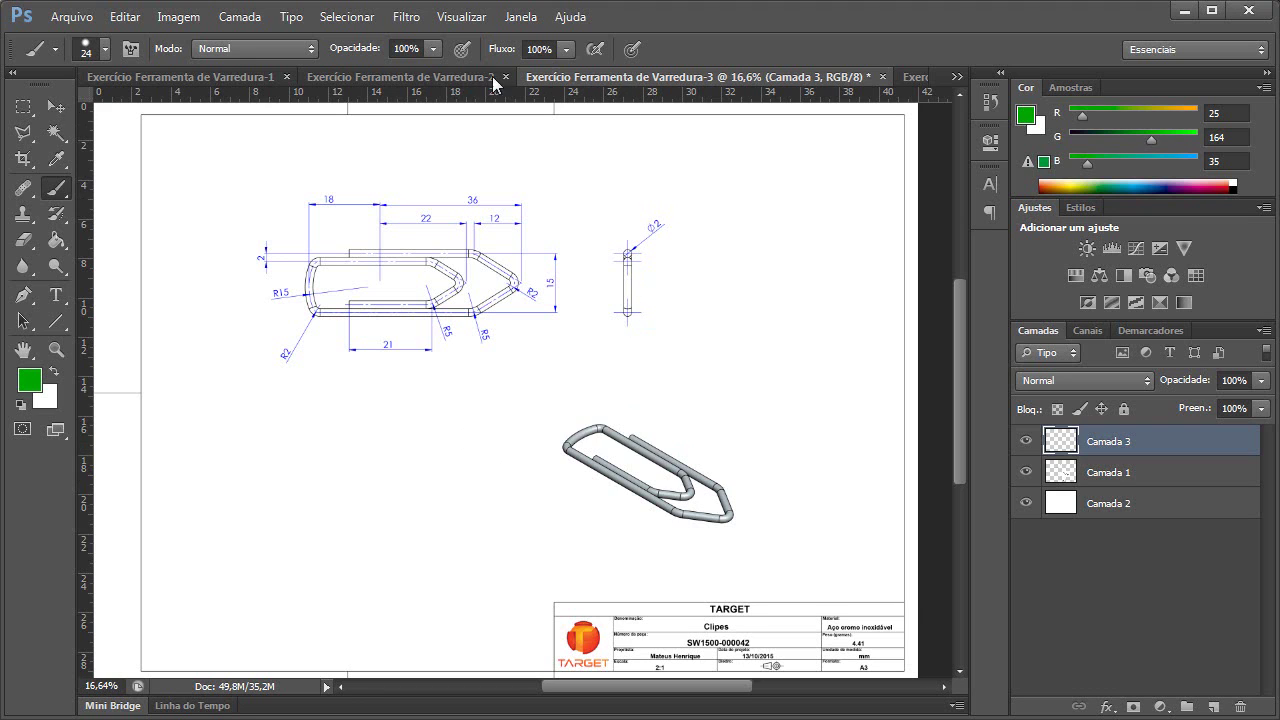
- Look through the Exercício Ferramenta de Varredura 1 and 2 drawings, and trace the wire path on the paper clip drawing
click(254, 78)
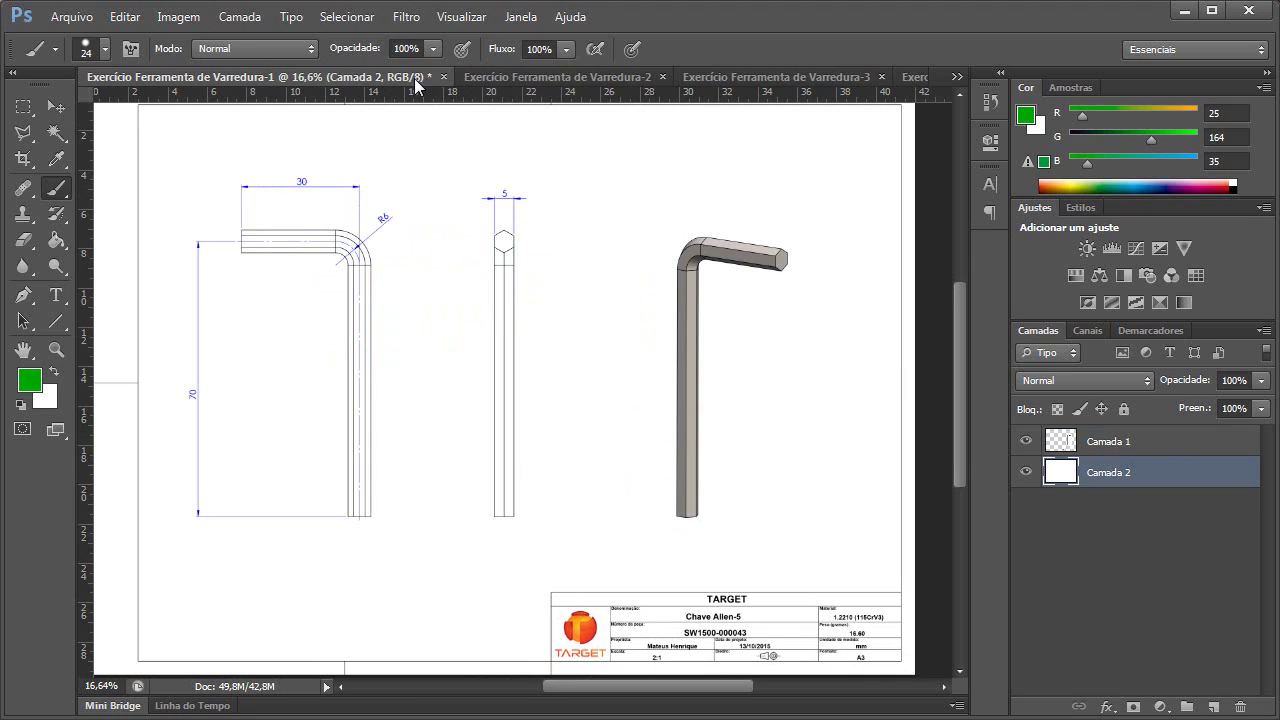
click(519, 78)
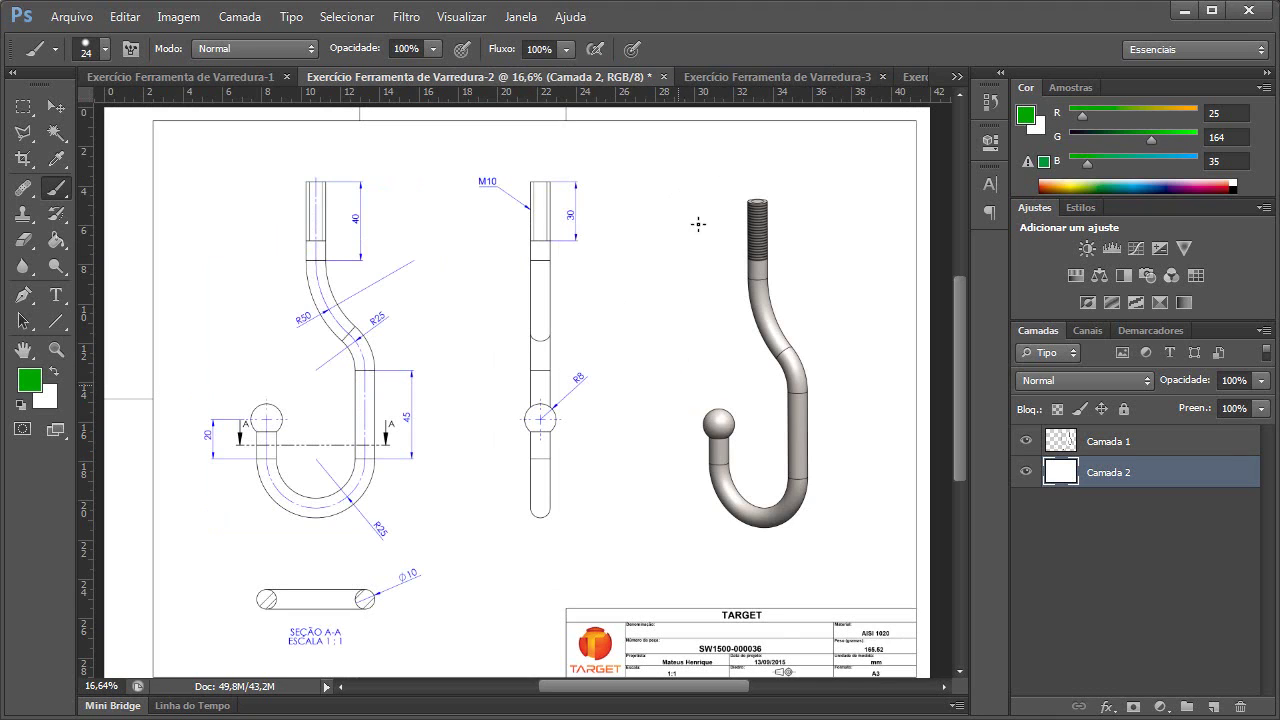
click(760, 78)
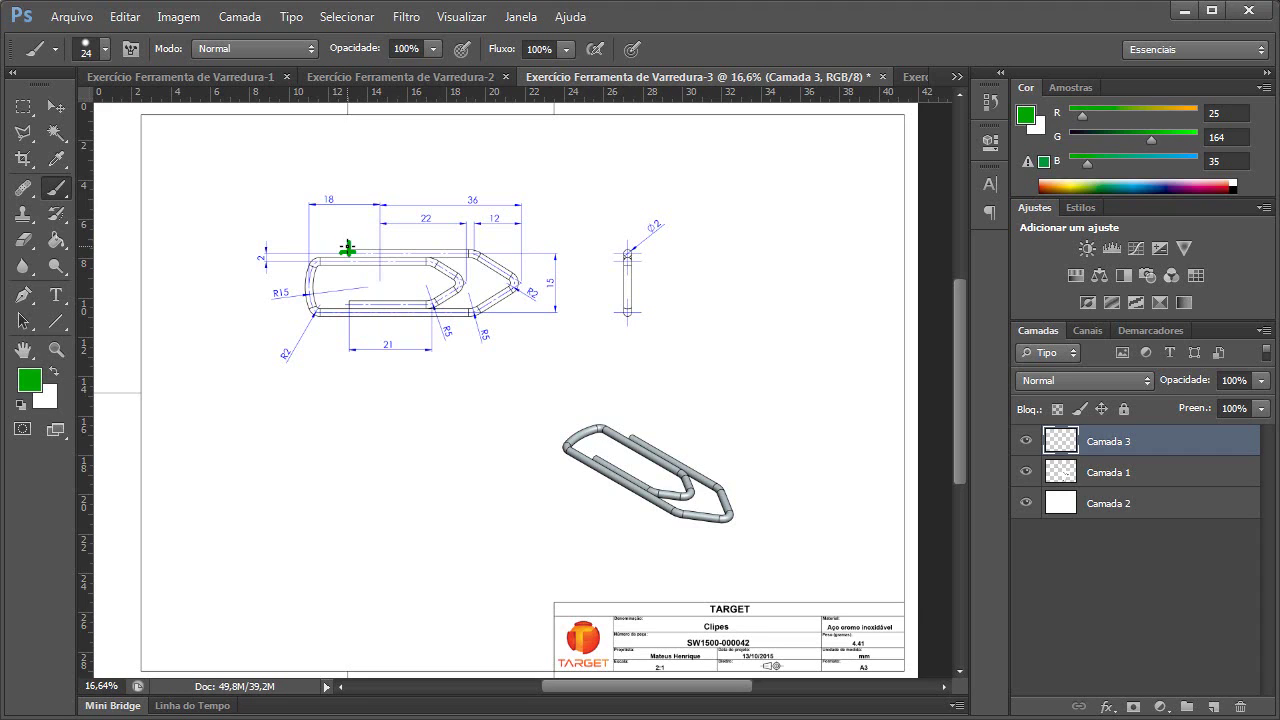
mouse_move(352, 252)
mouse_down()
mouse_move(428, 251)
mouse_move(518, 284)
mouse_move(463, 309)
mouse_move(298, 311)
mouse_move(301, 258)
mouse_move(442, 268)
mouse_move(458, 290)
mouse_move(356, 303)
mouse_up()
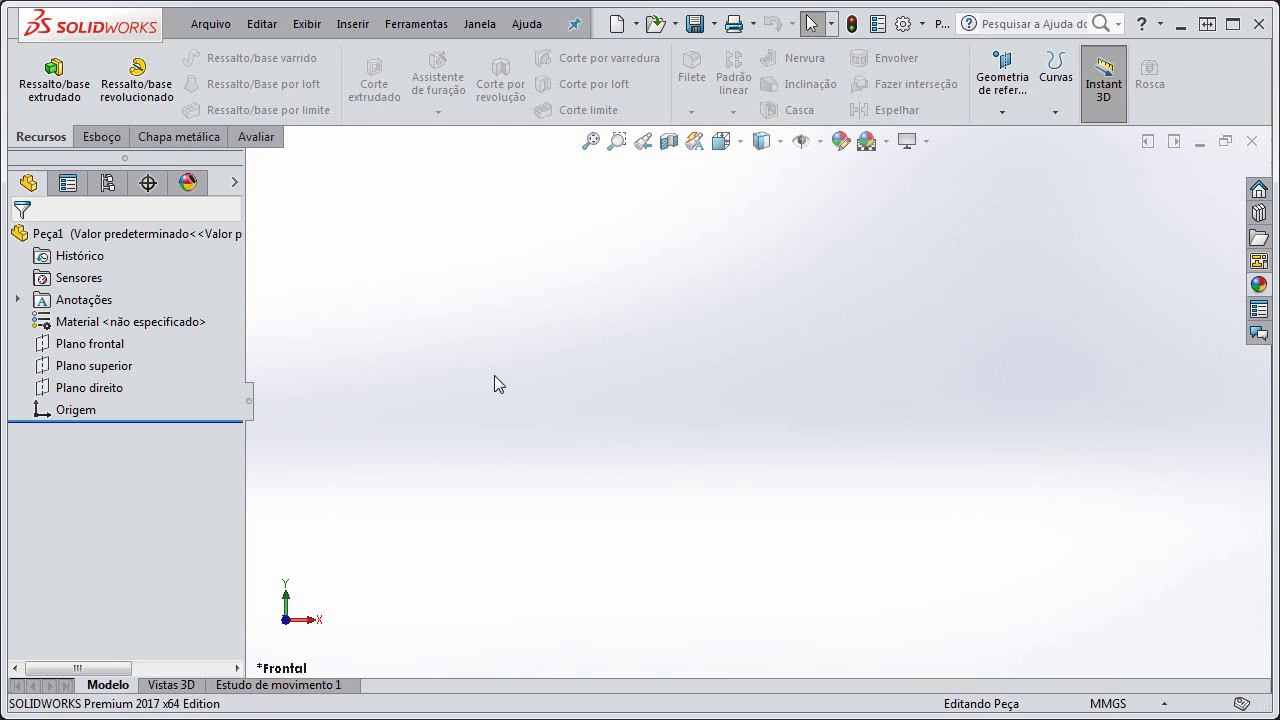
- Switch to SOLIDWORKS and start a new sketch on the front plane (Plano frontal) of the empty part
click(104, 137)
click(37, 80)
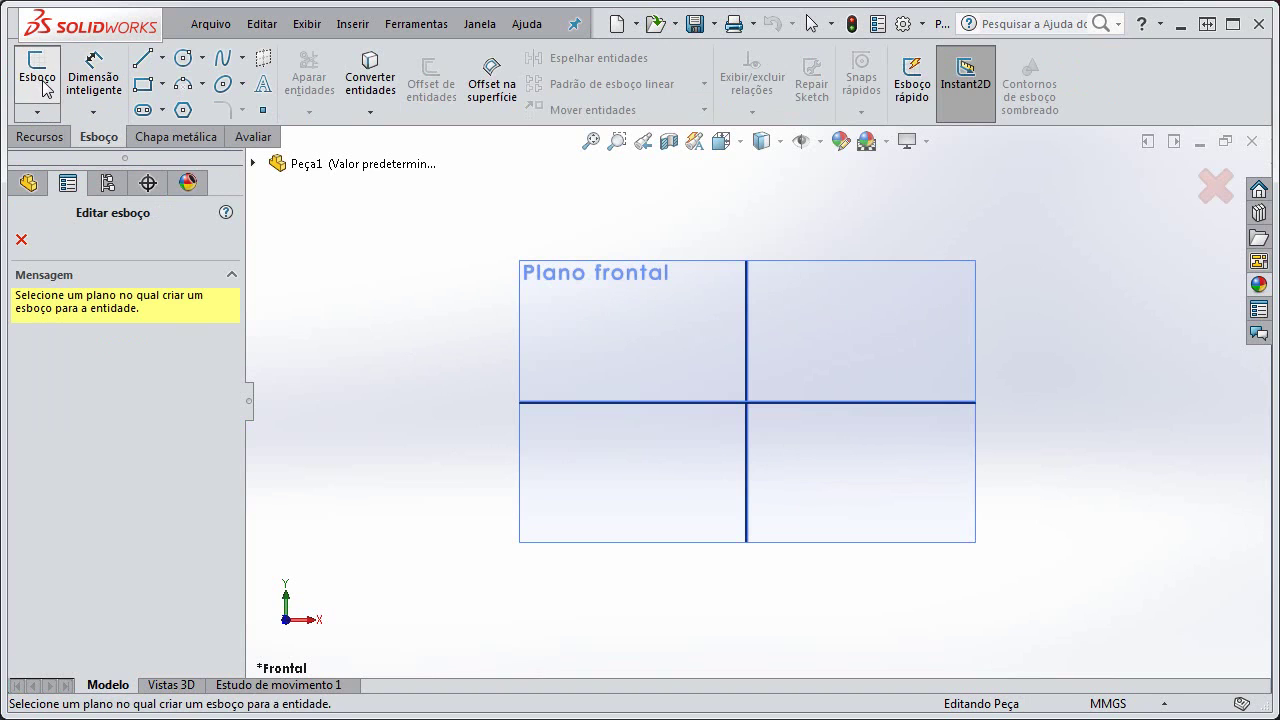
click(627, 343)
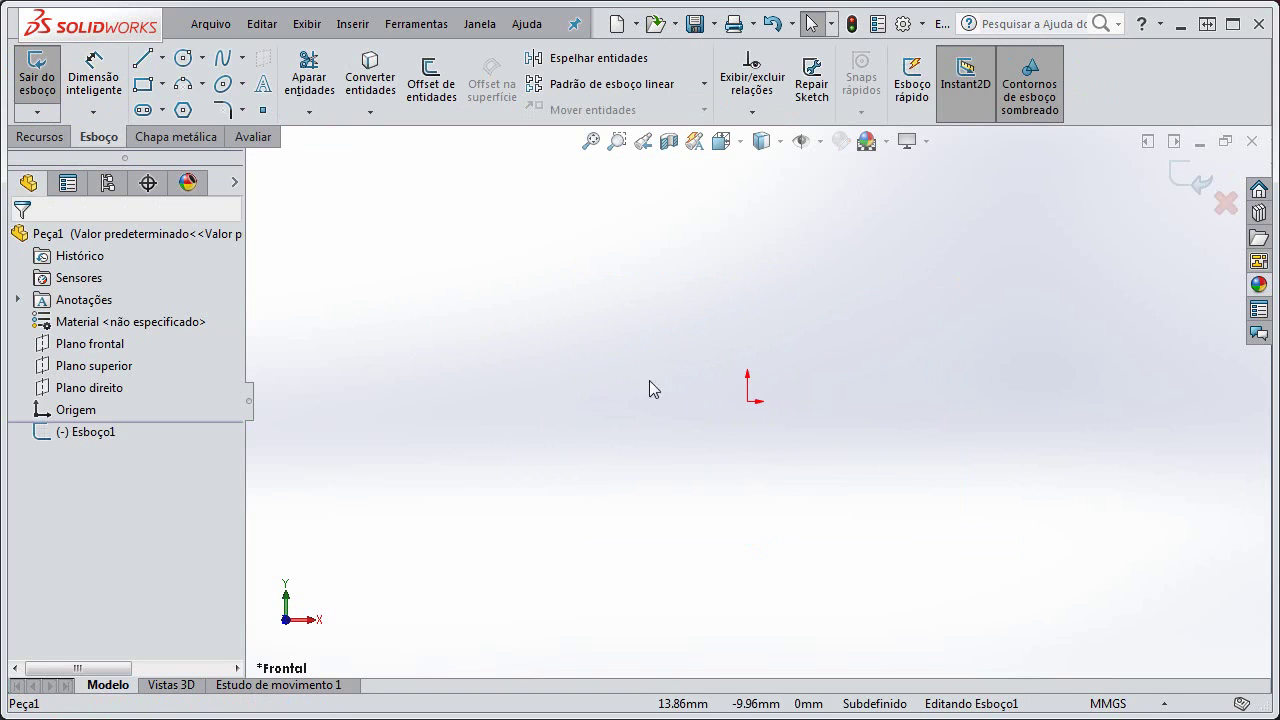
- Sketch the outer path: a horizontal line about 64 mm from the origin, slanted lines about 29 and 24 mm, and a long horizontal line back
key(l)
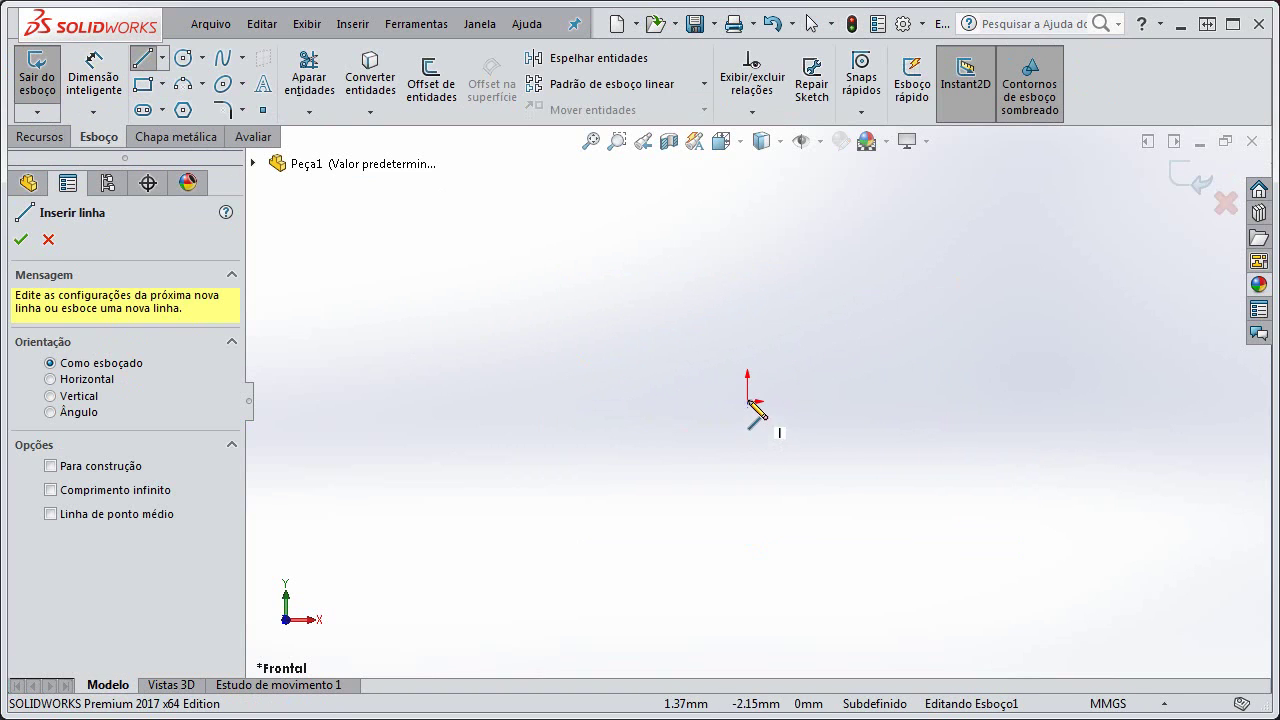
click(757, 401)
click(911, 401)
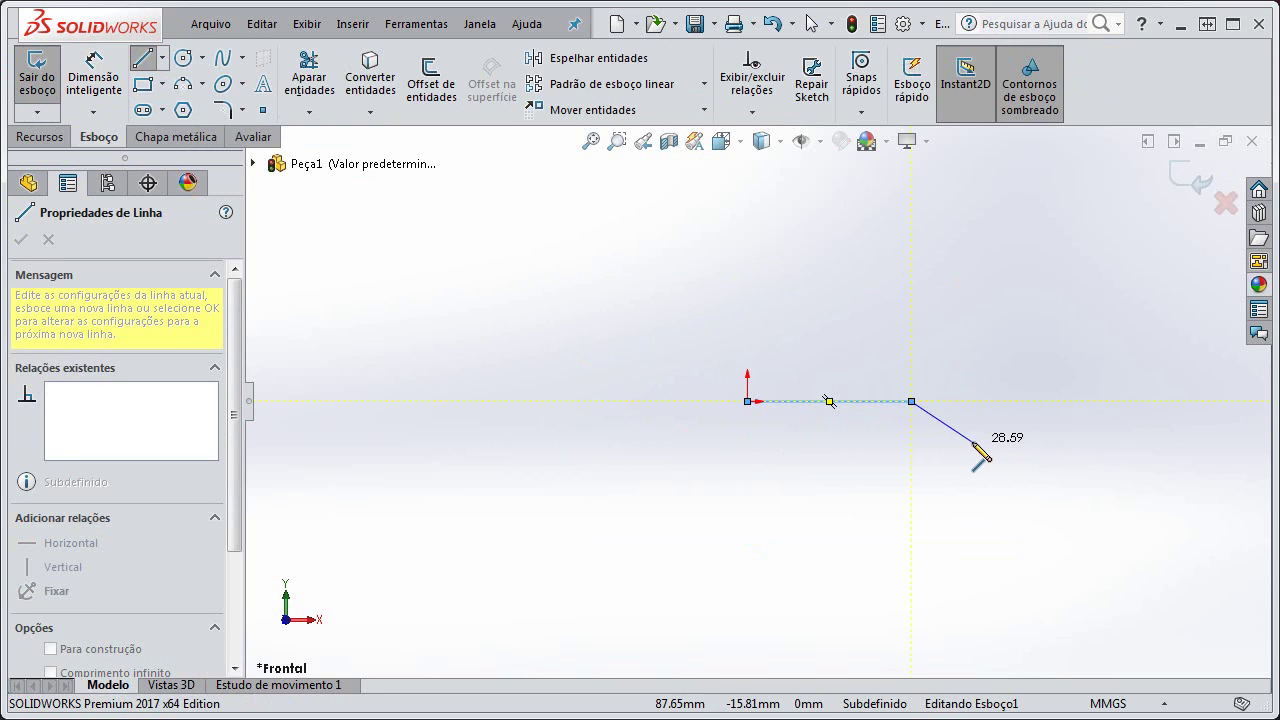
click(972, 441)
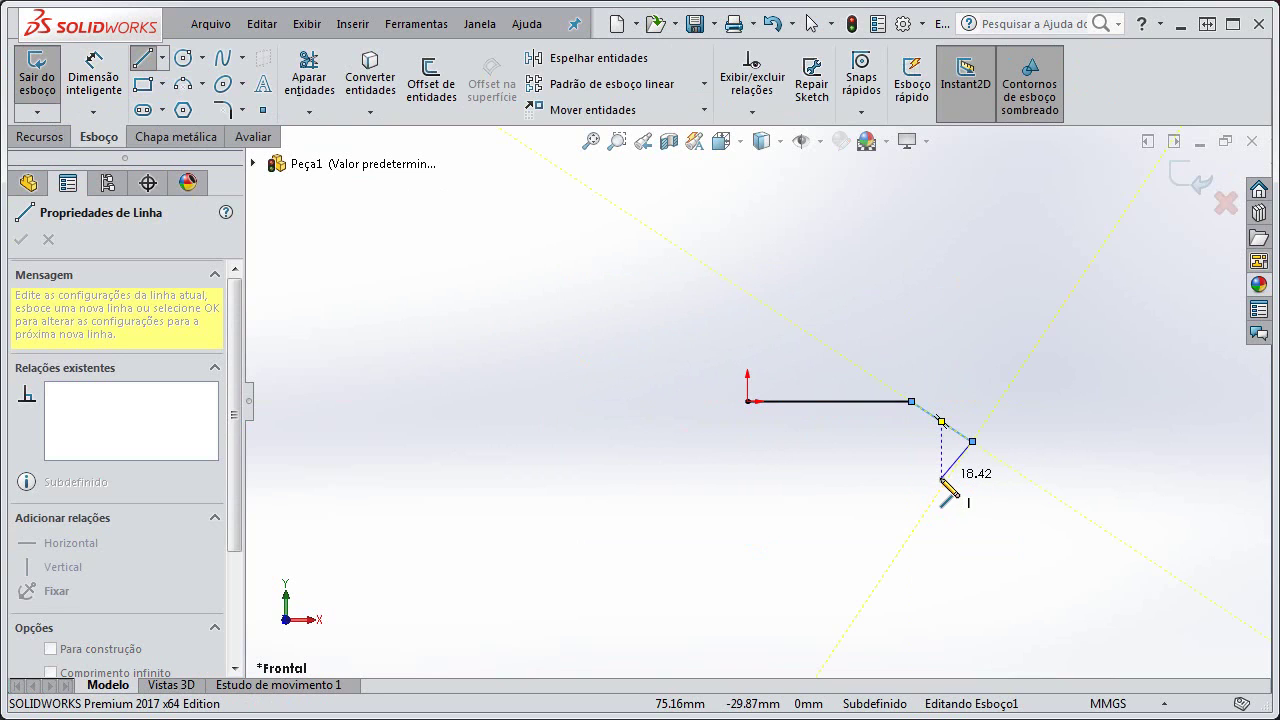
scroll(941, 488, down, 3)
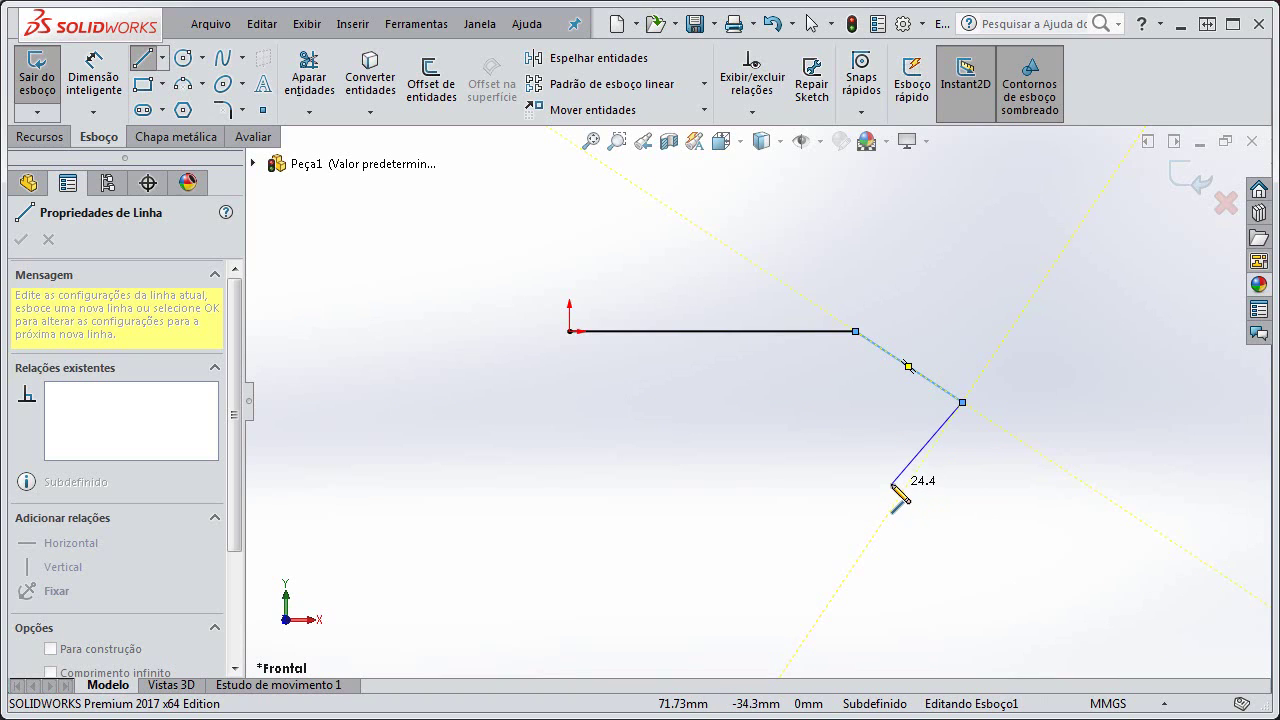
click(890, 485)
click(890, 486)
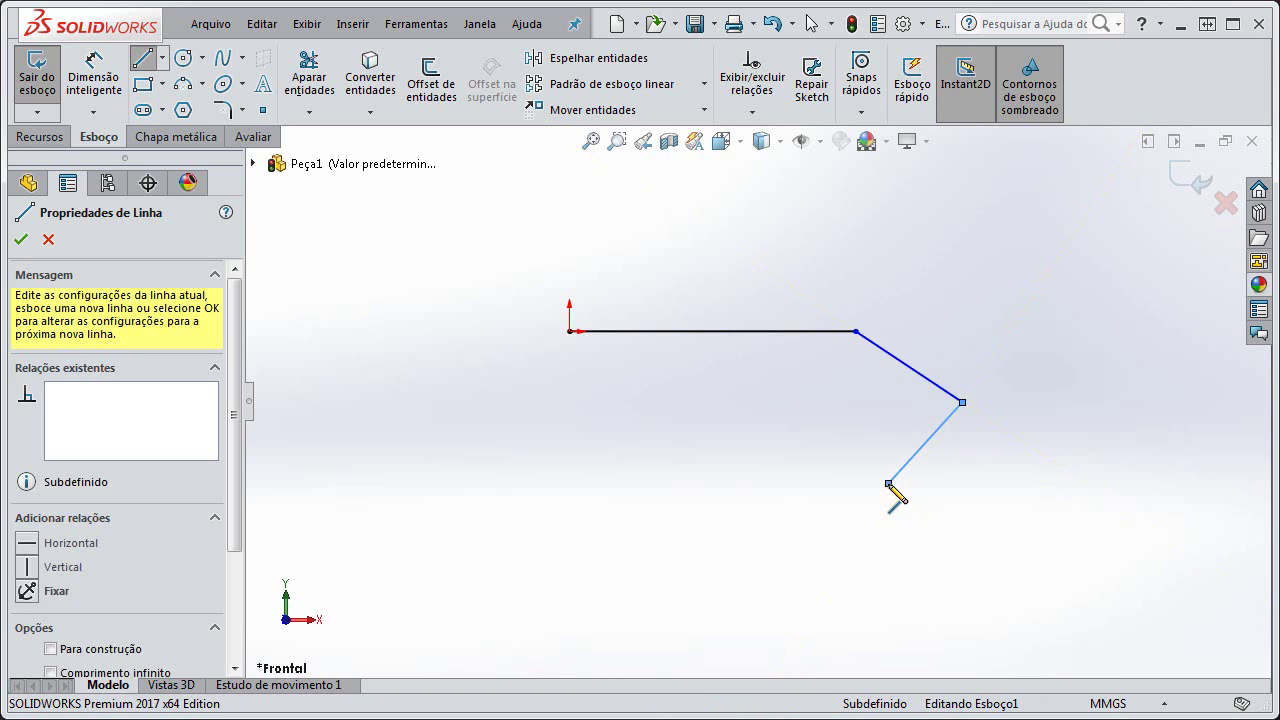
click(888, 484)
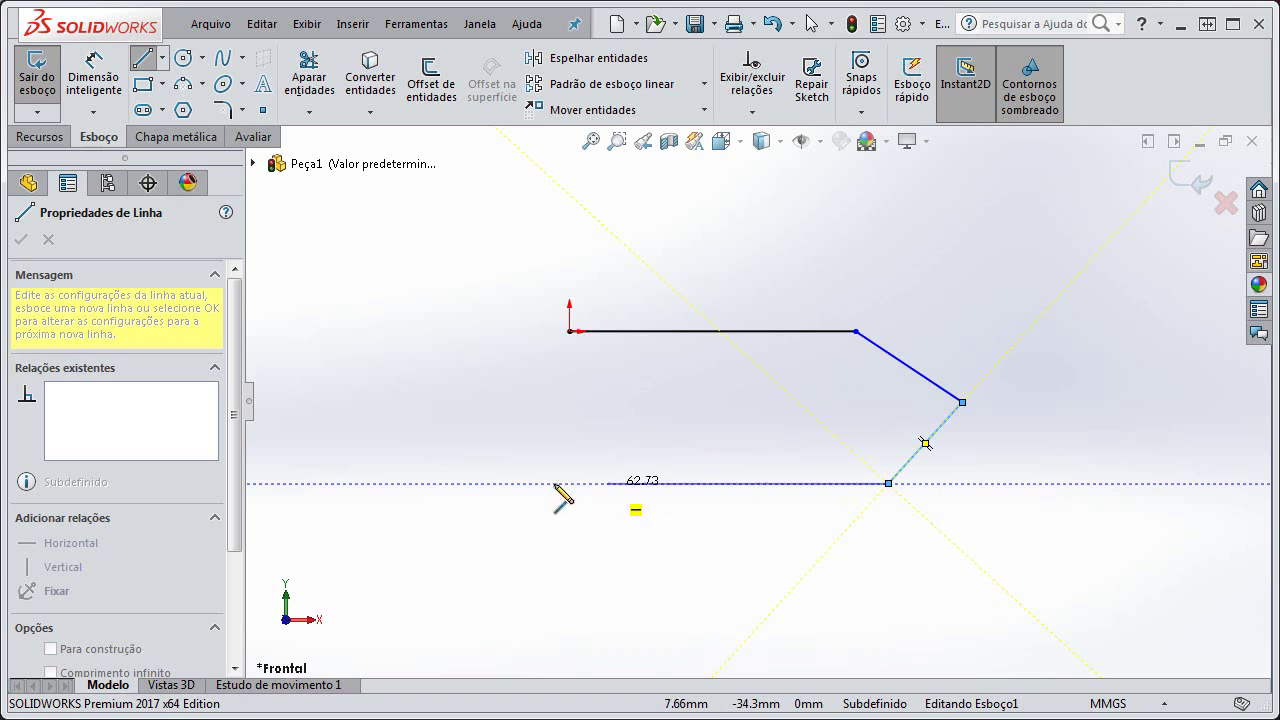
click(459, 483)
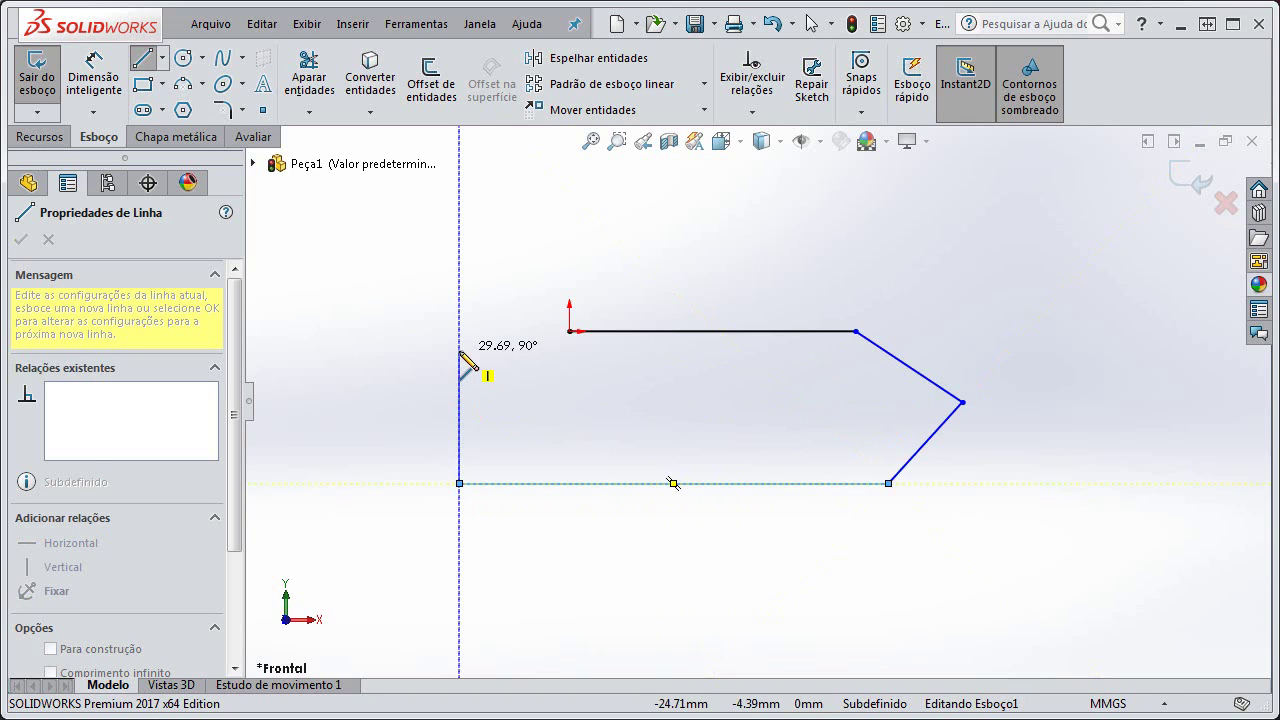
- Continue the line chain with a vertical side and an inner pointed loop, ending in a horizontal line about 34 mm long beneath the origin
click(459, 357)
click(712, 357)
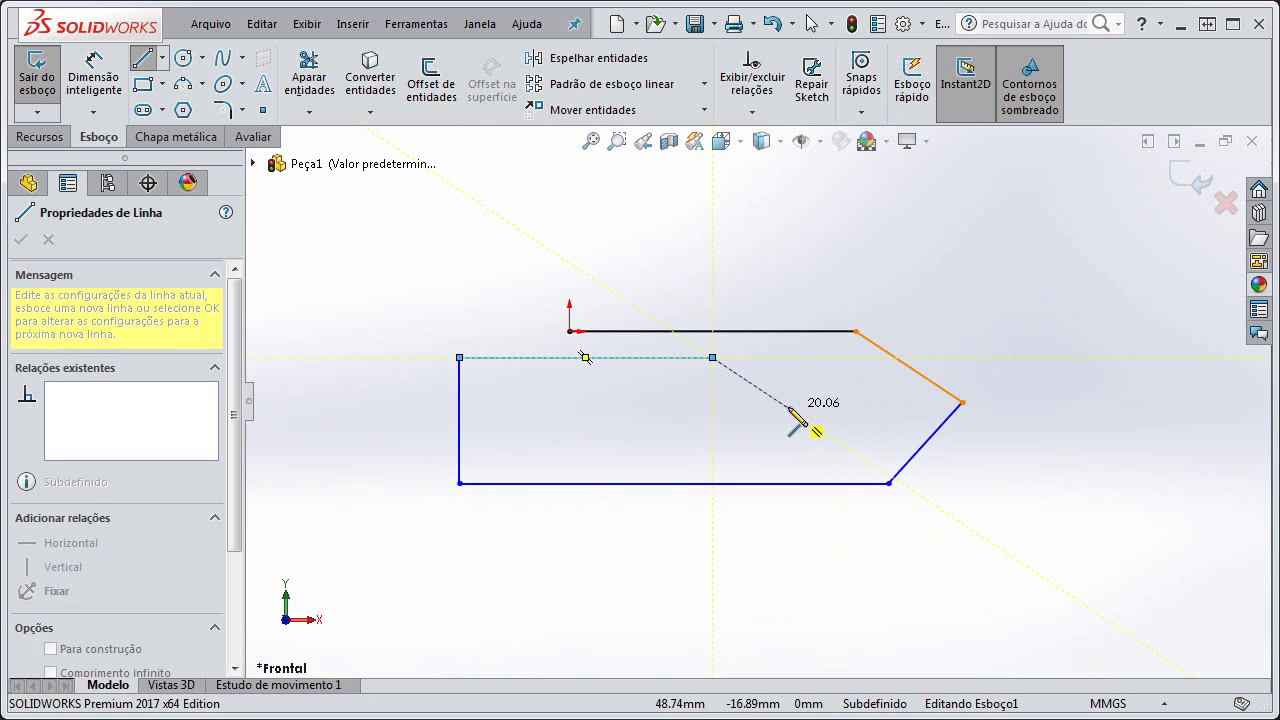
click(787, 407)
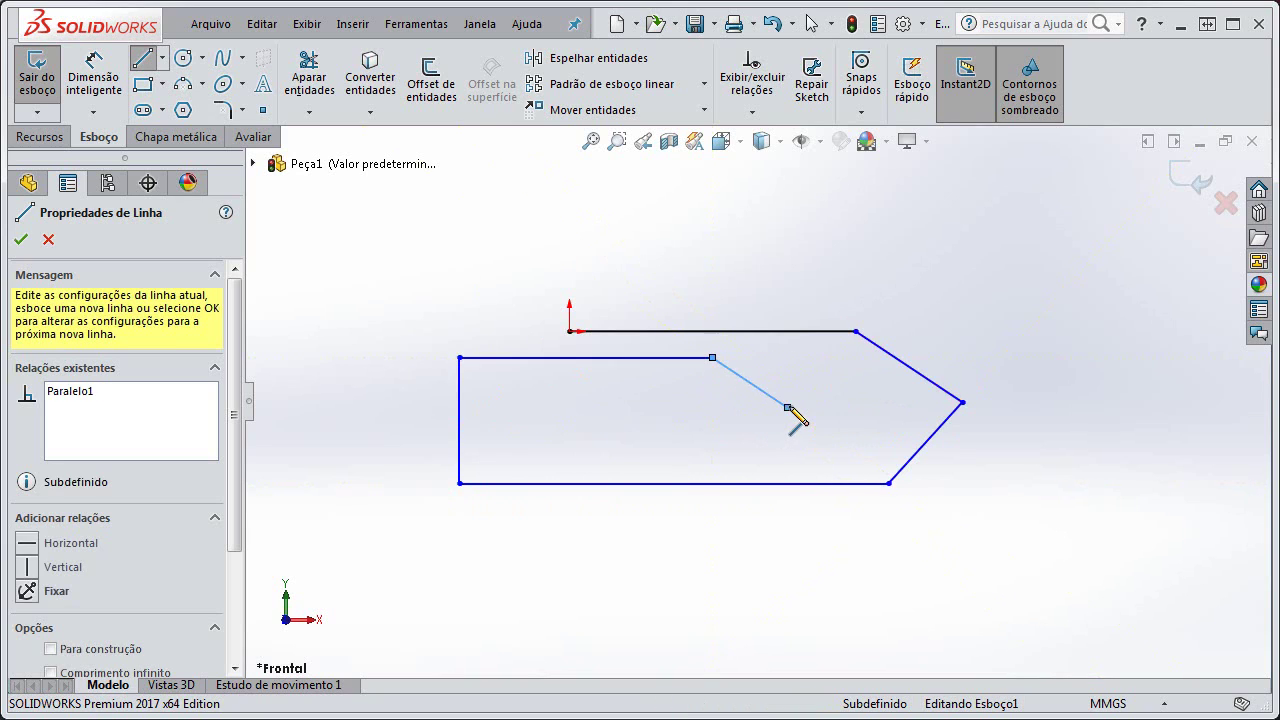
click(721, 451)
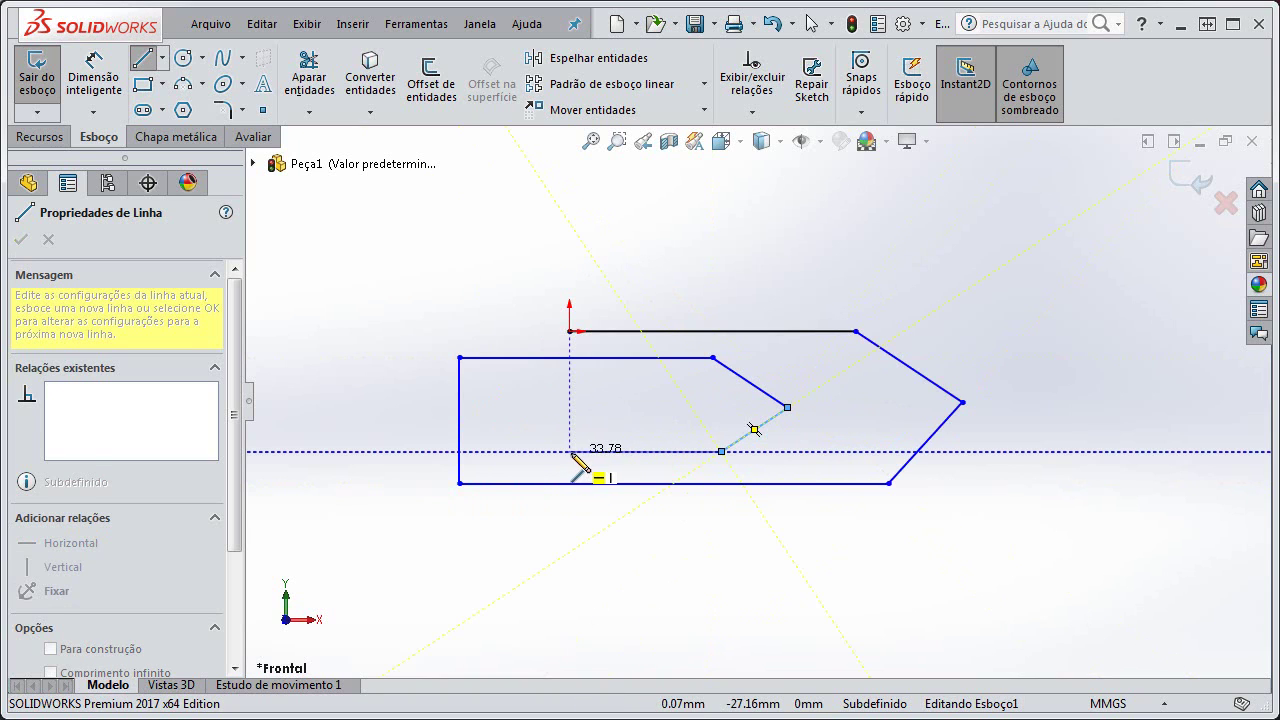
click(570, 451)
key(Escape)
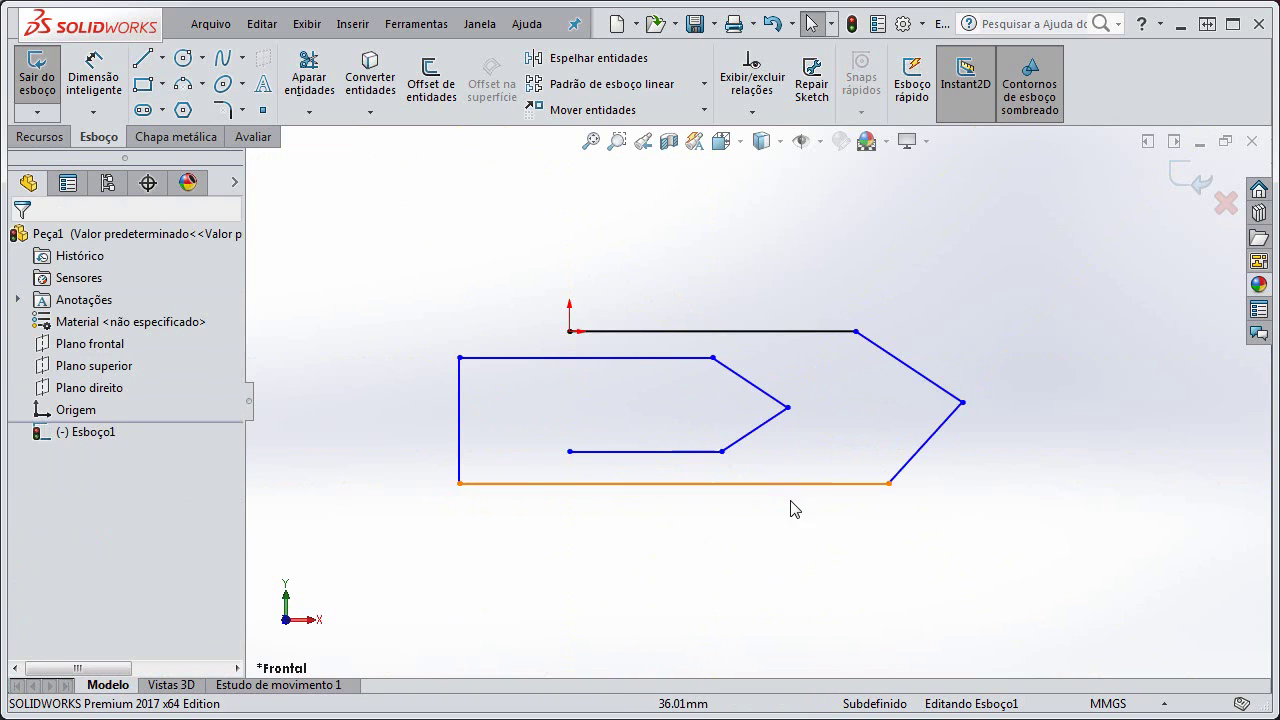
- Add Vertical relations between the two corners behind the outer point and between the two corners behind the inner point
click(855, 331)
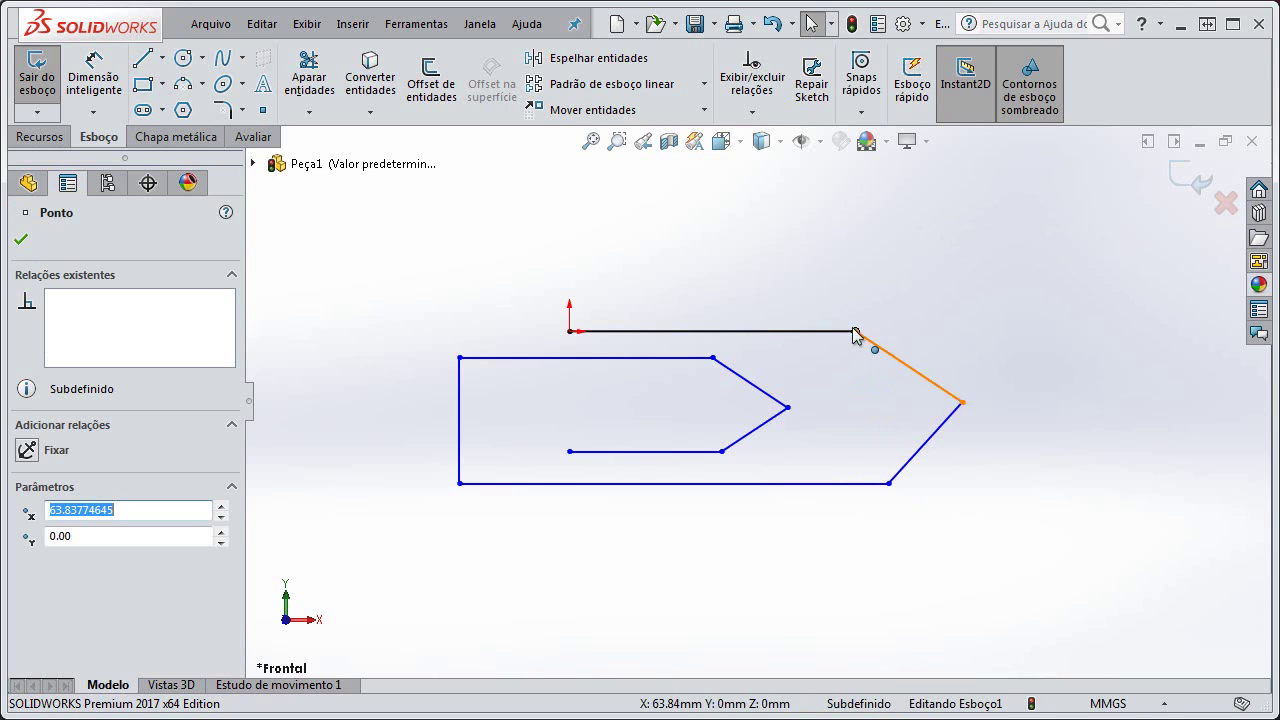
ctrl+click(889, 485)
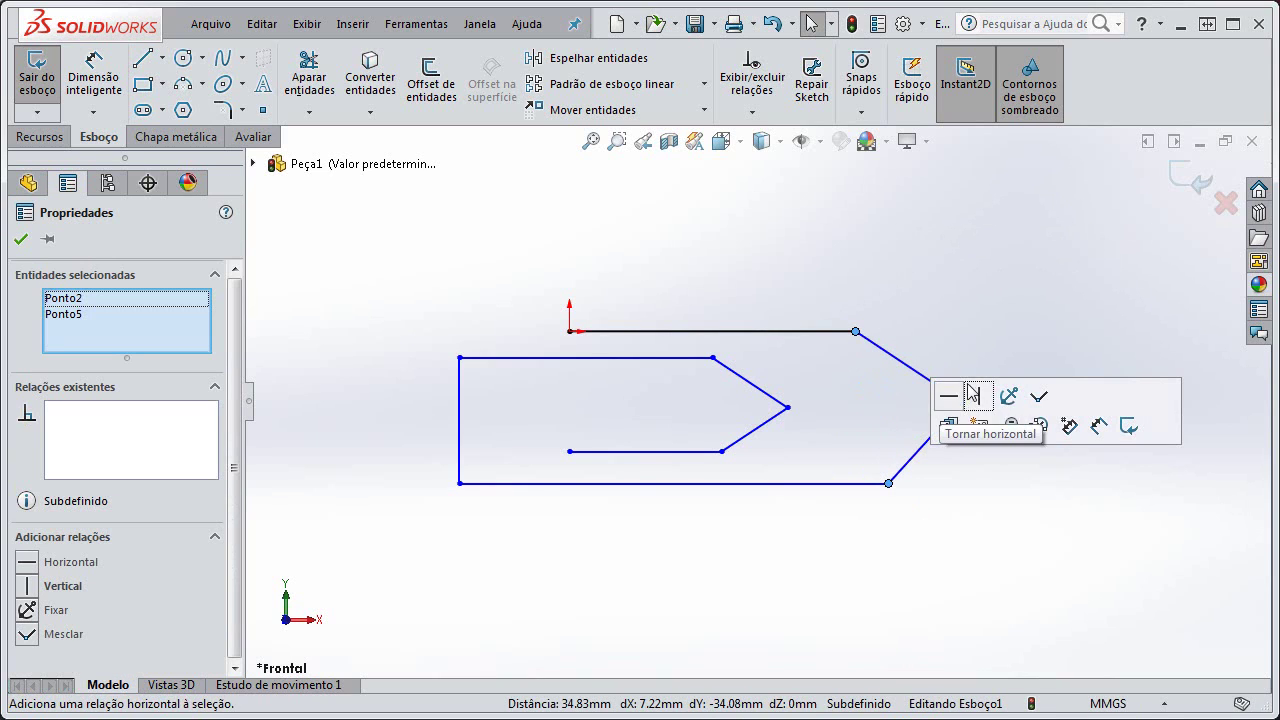
click(979, 396)
click(904, 512)
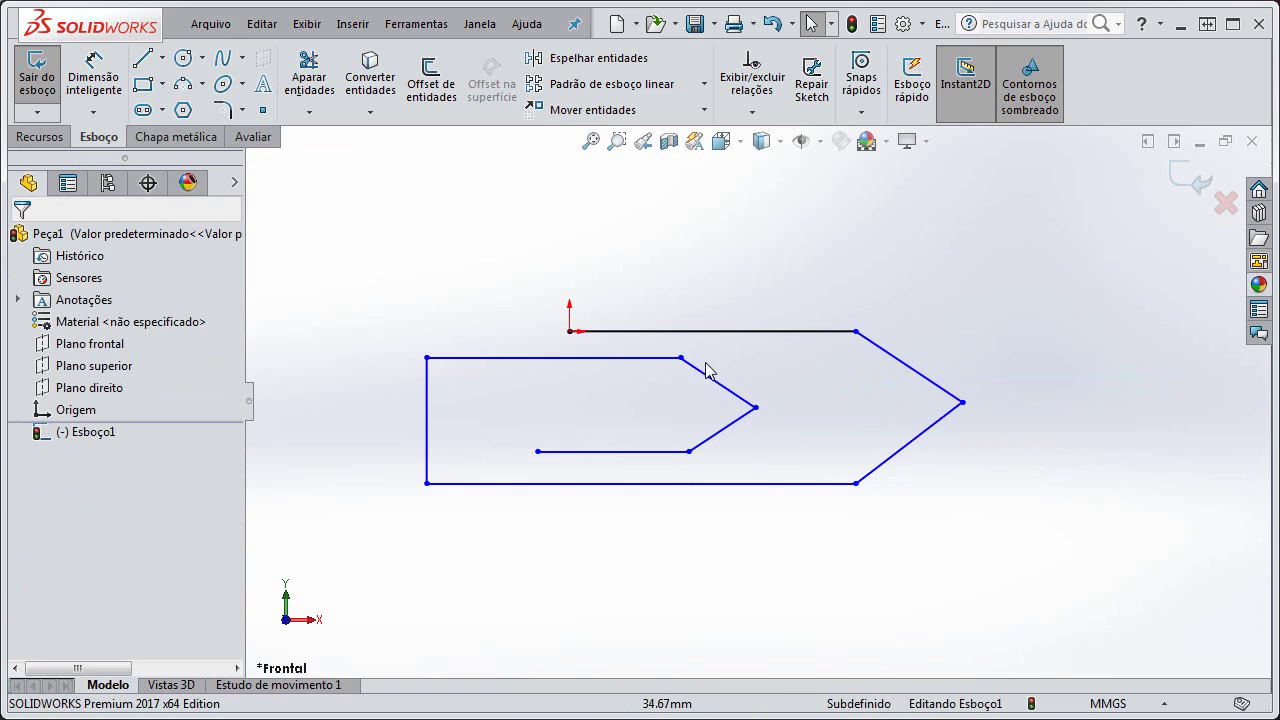
click(681, 357)
ctrl+click(686, 452)
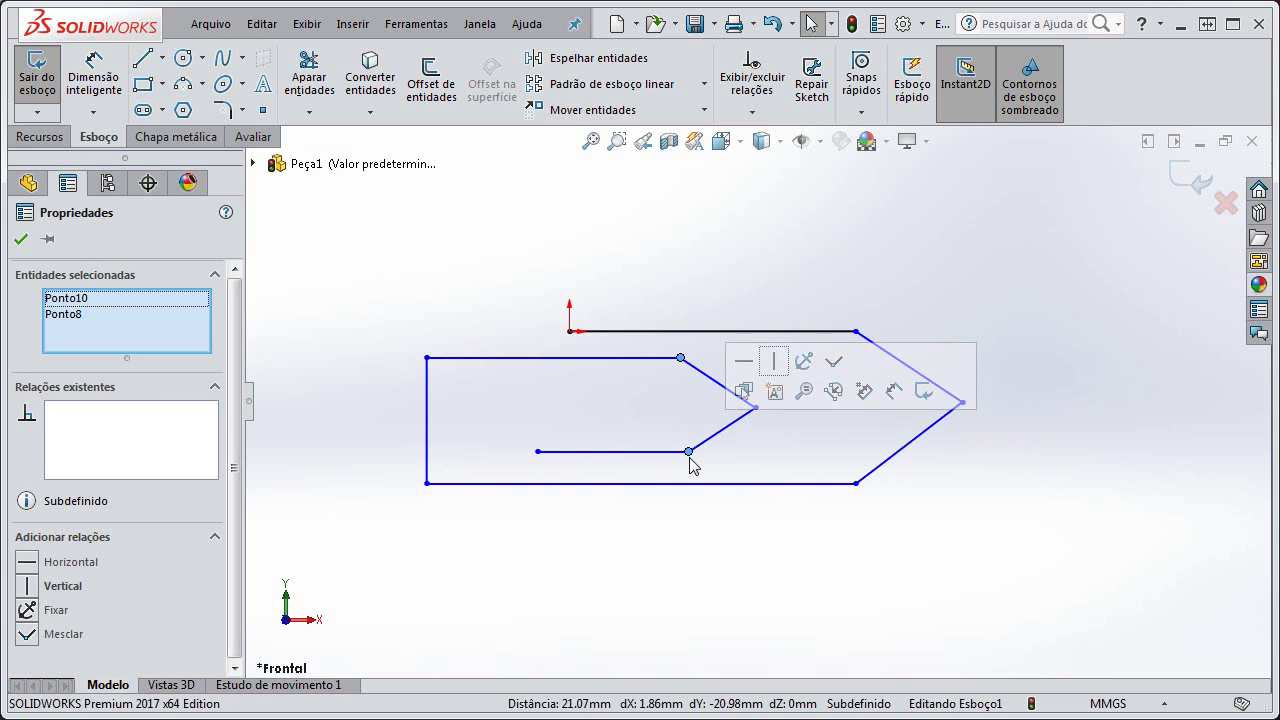
click(772, 362)
- Make the two left end corners of the profile vertical to each other
click(428, 358)
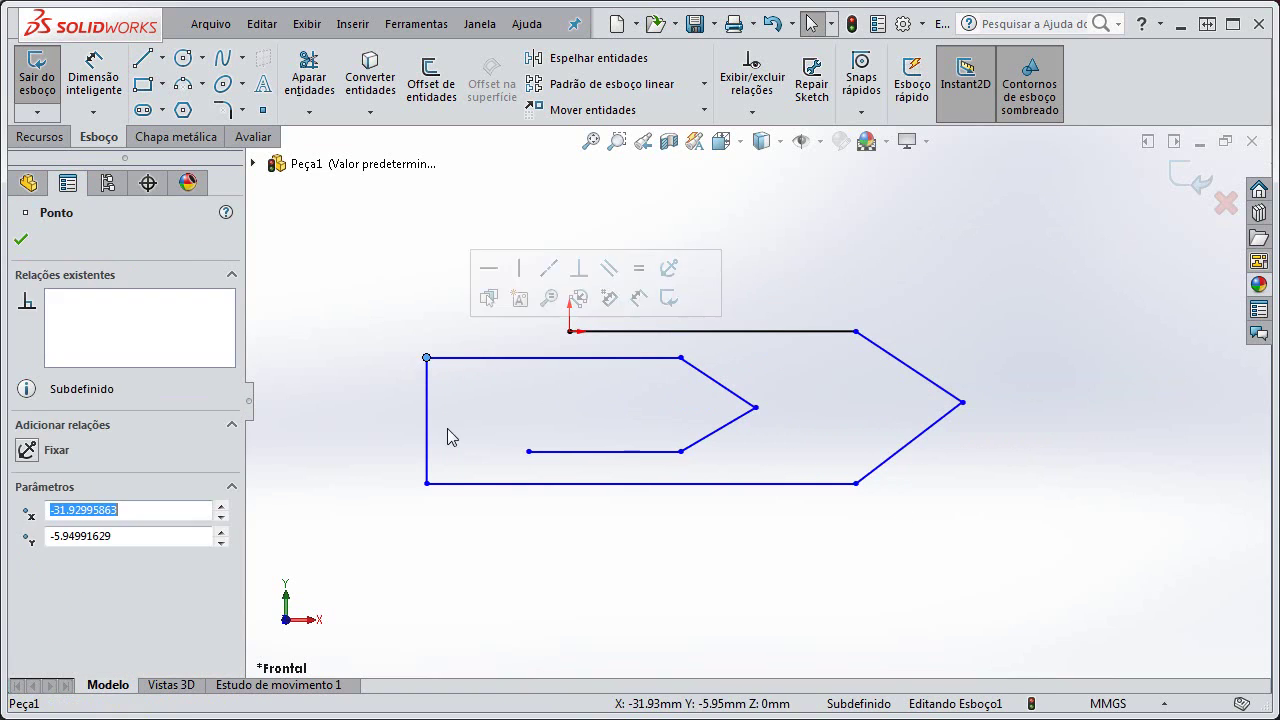
ctrl+click(427, 483)
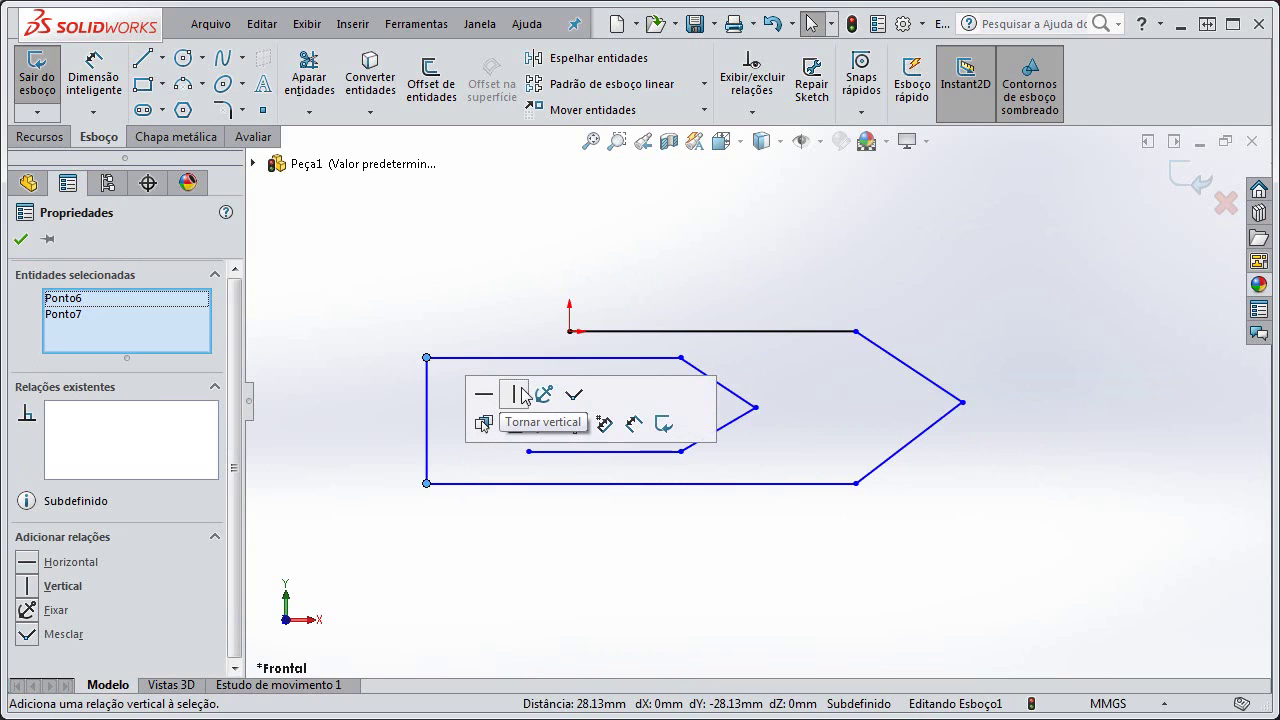
click(514, 394)
click(523, 551)
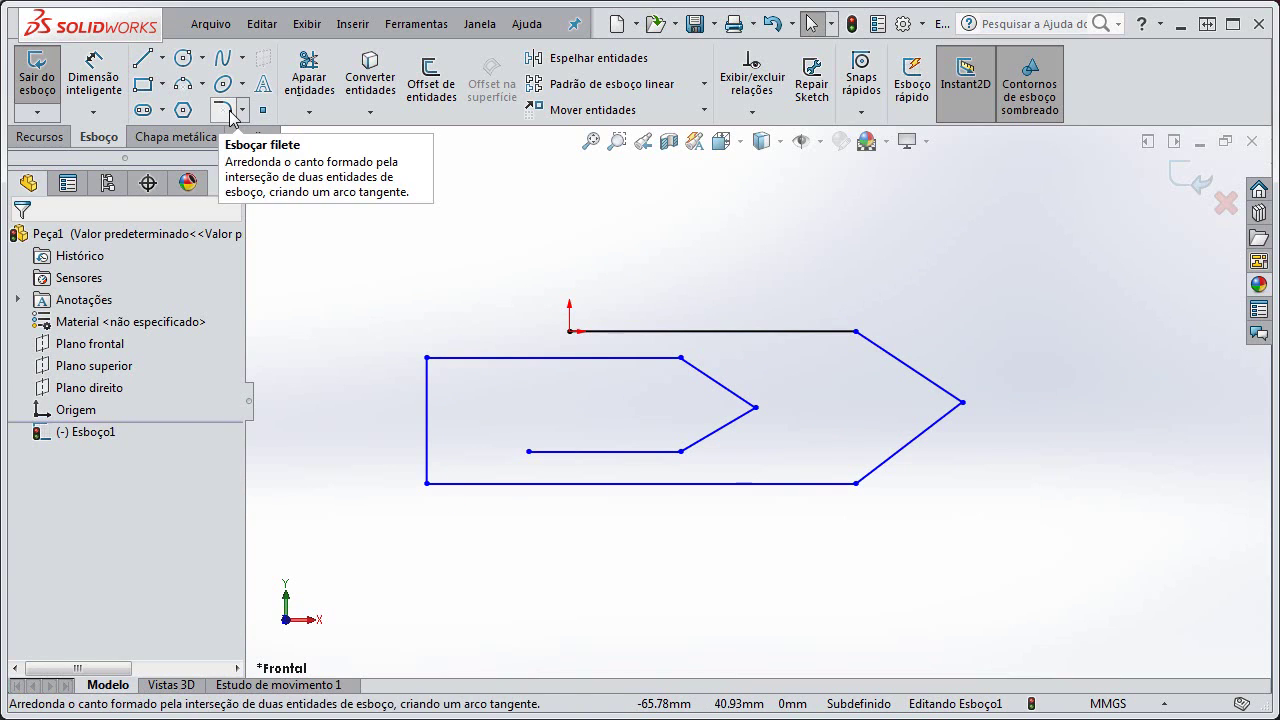
- Draw a three-point arc with a radius of about 36 mm bulging outward between the two left corners
click(183, 88)
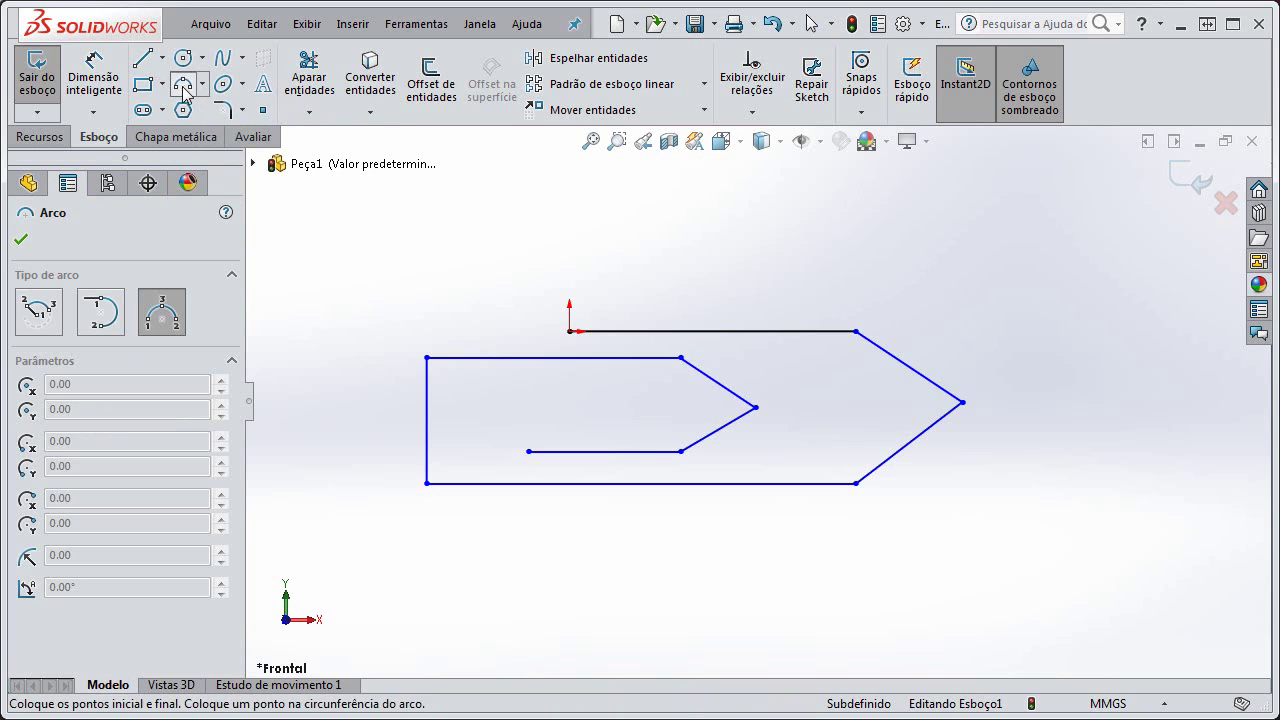
click(427, 357)
click(427, 483)
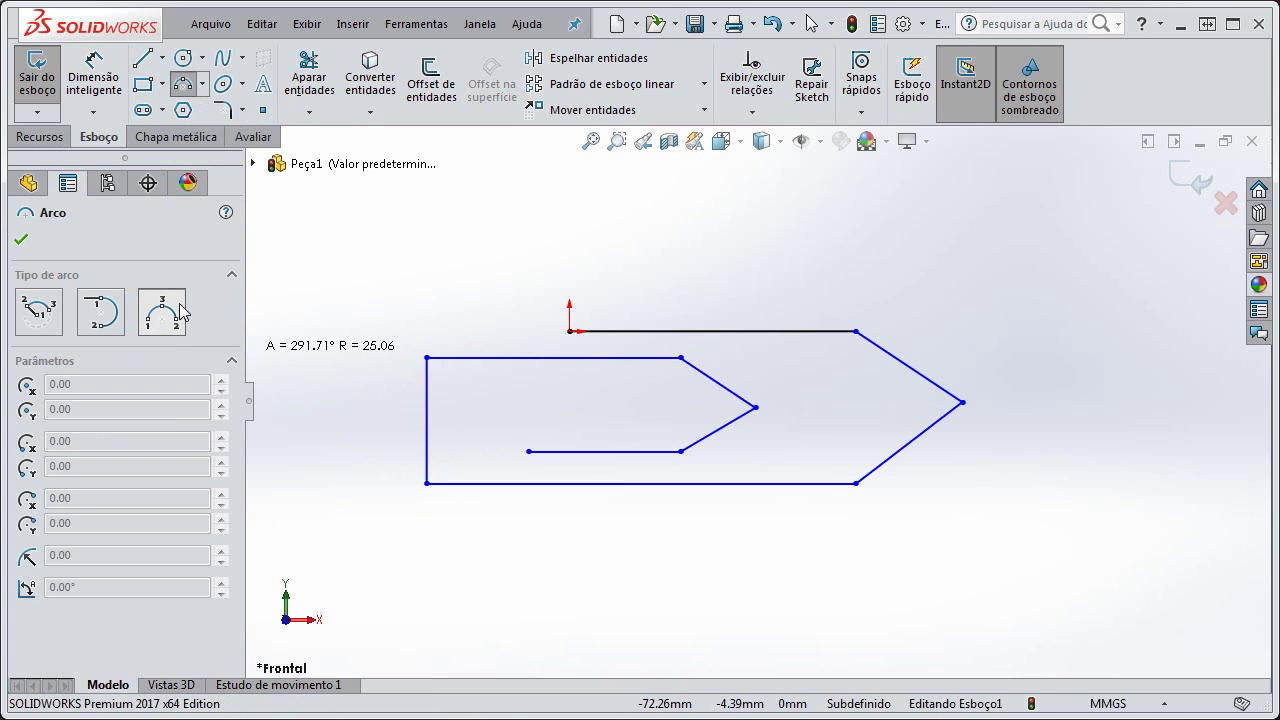
click(421, 430)
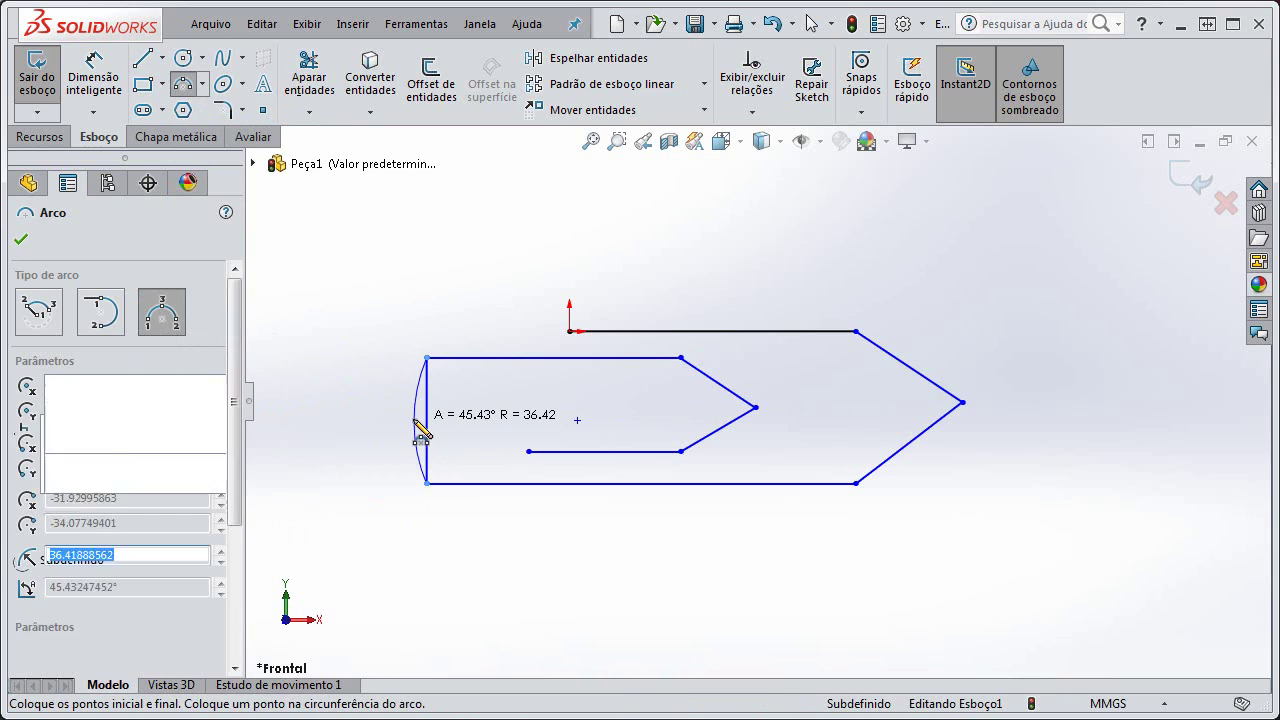
key(Escape)
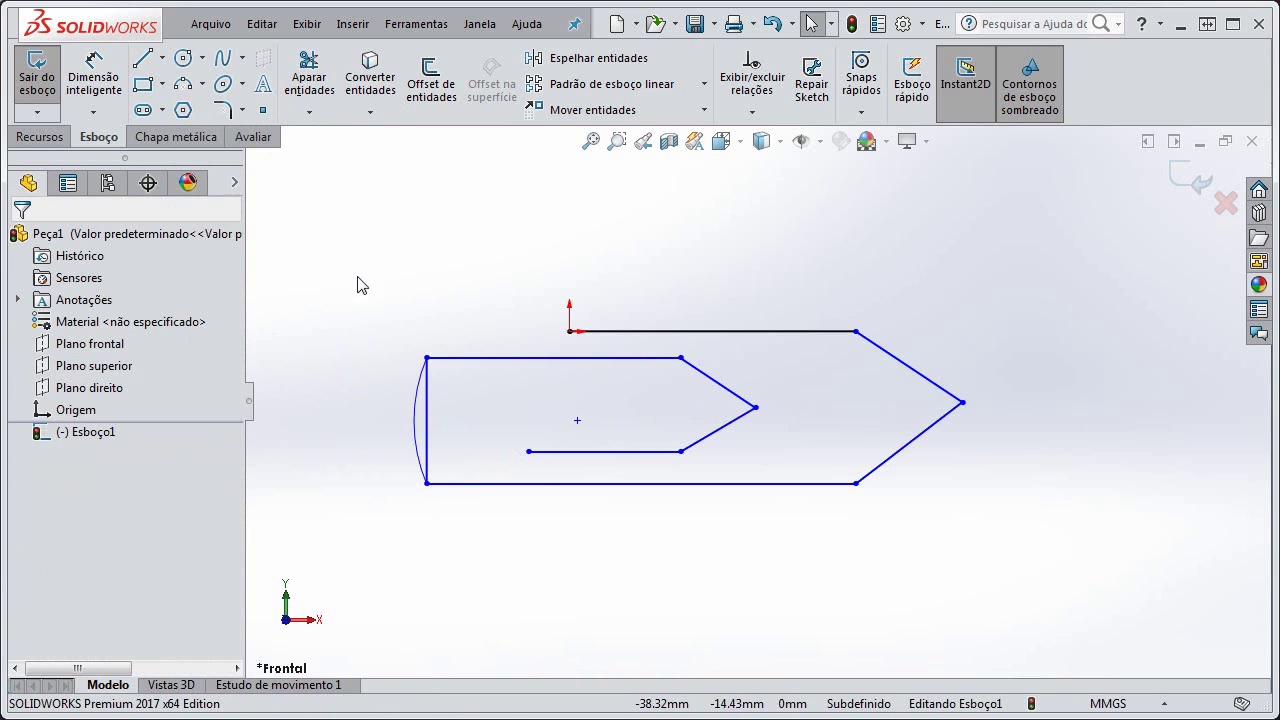
- Trim away the straight vertical line beside the arc and move the arc's centre point to the left and slightly up
click(311, 80)
drag(446, 391, 428, 417)
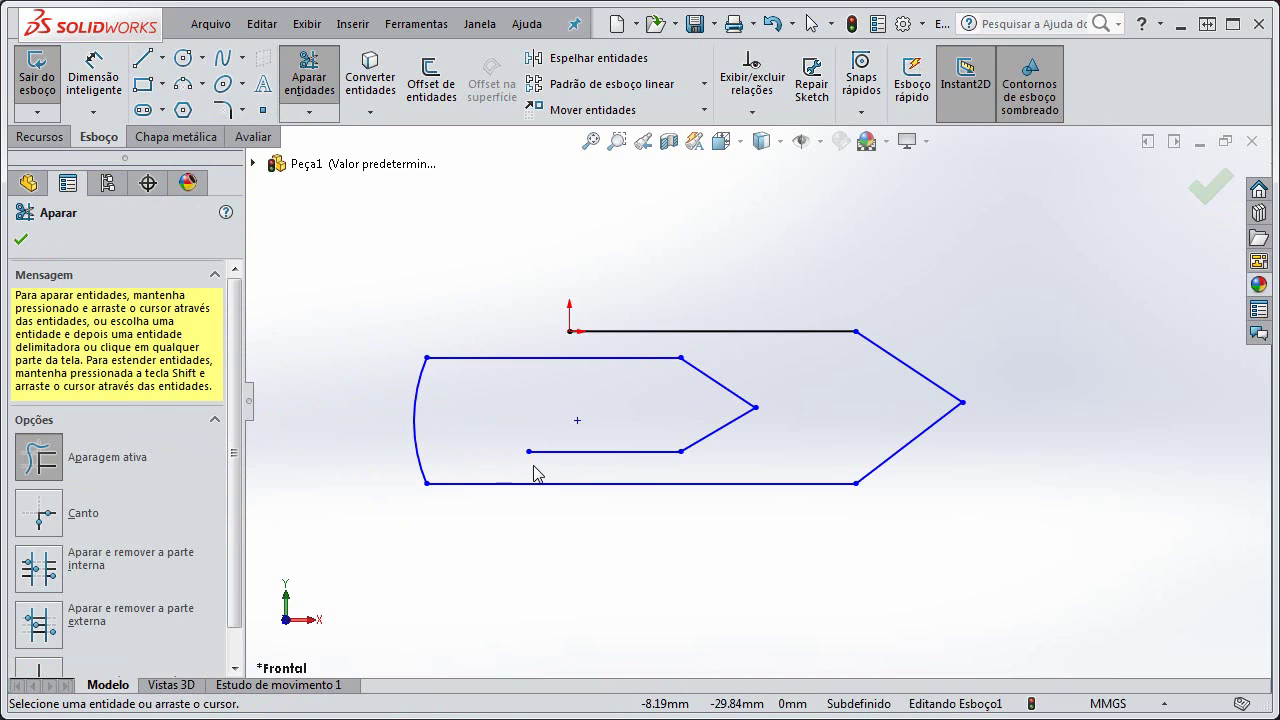
key(Escape)
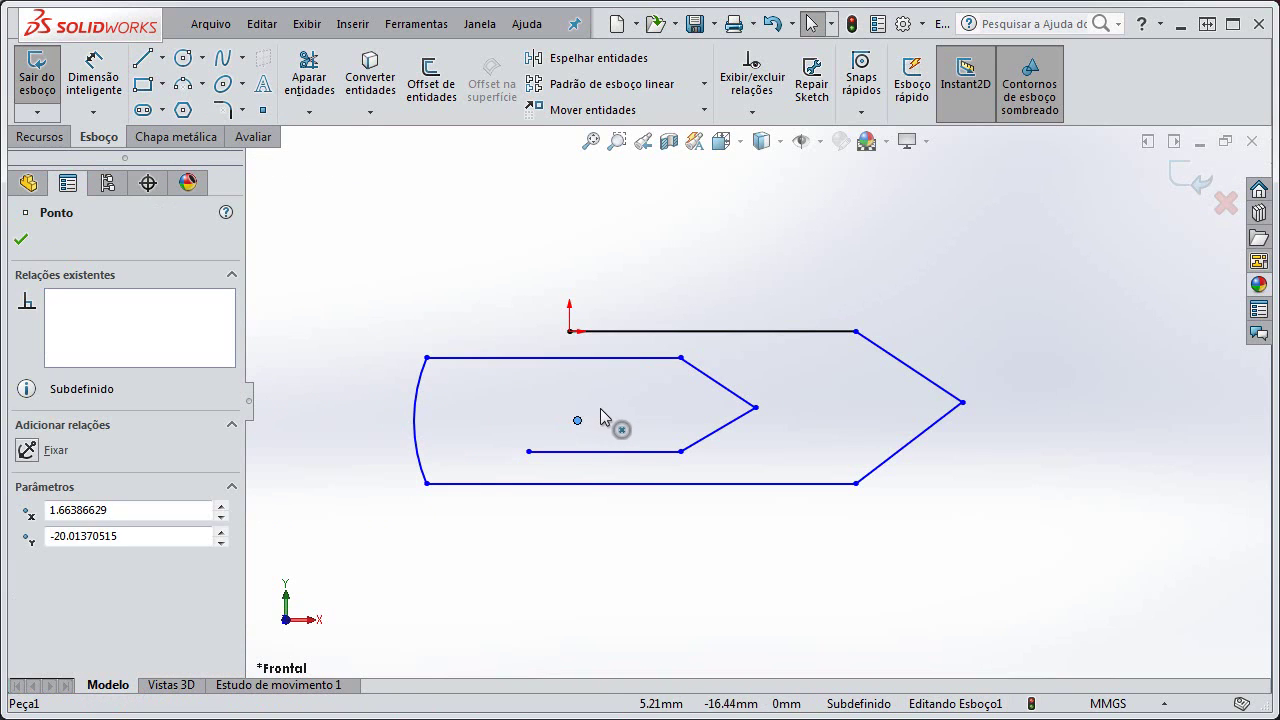
mouse_move(577, 419)
mouse_down()
mouse_move(611, 417)
mouse_move(543, 411)
mouse_move(627, 412)
mouse_move(537, 408)
mouse_up()
click(899, 478)
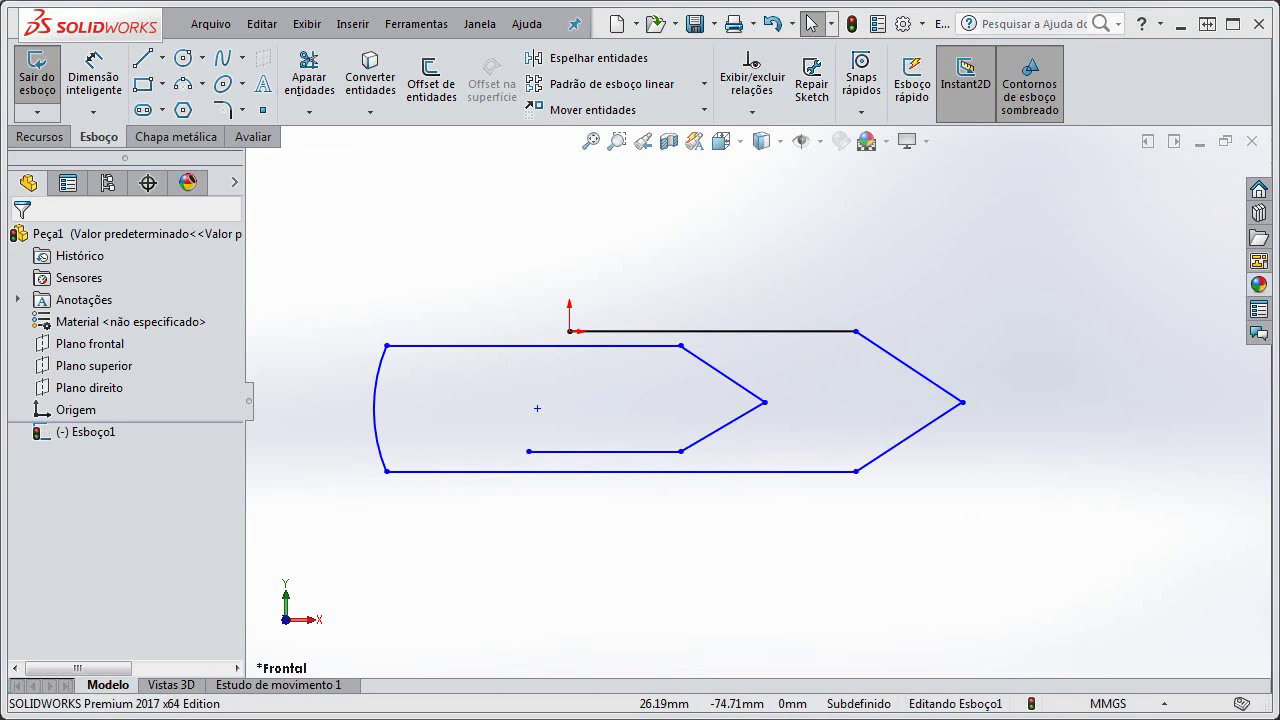
- Switch to Photoshop, hide layer Camada 3 on the paper clip drawing, and return to SOLIDWORKS
key(alt+Tab)
click(1026, 442)
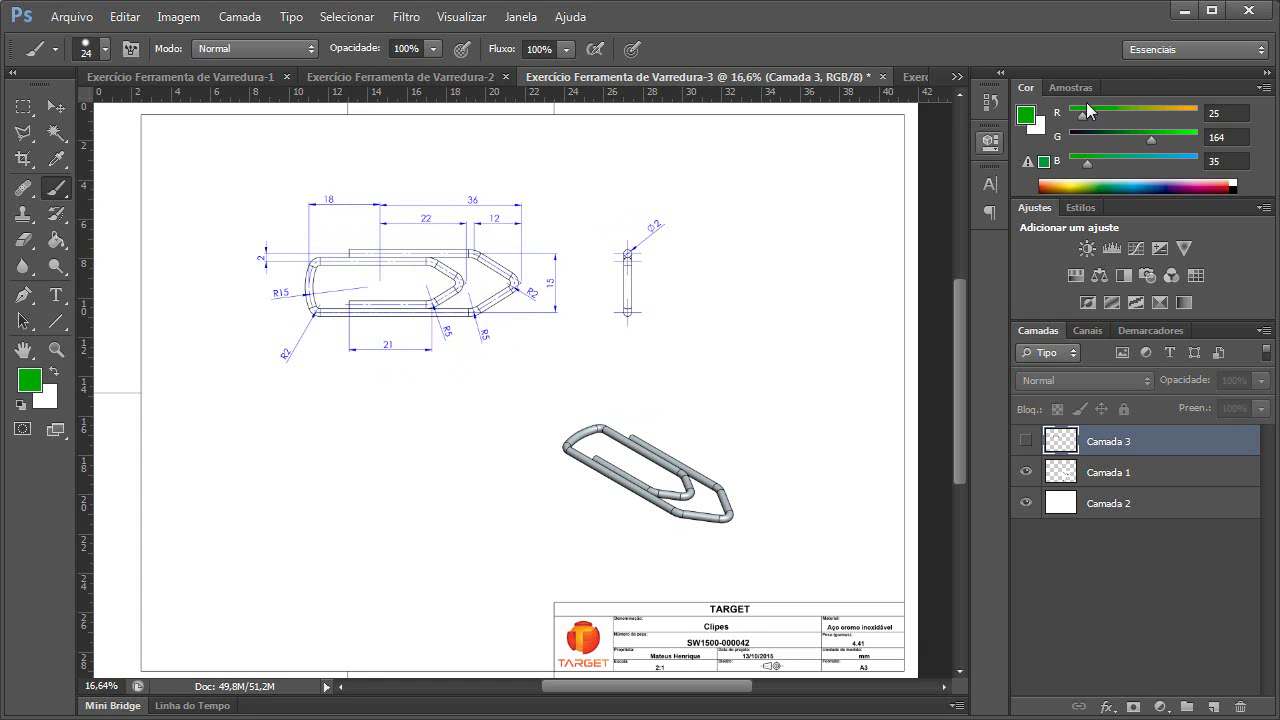
click(1183, 10)
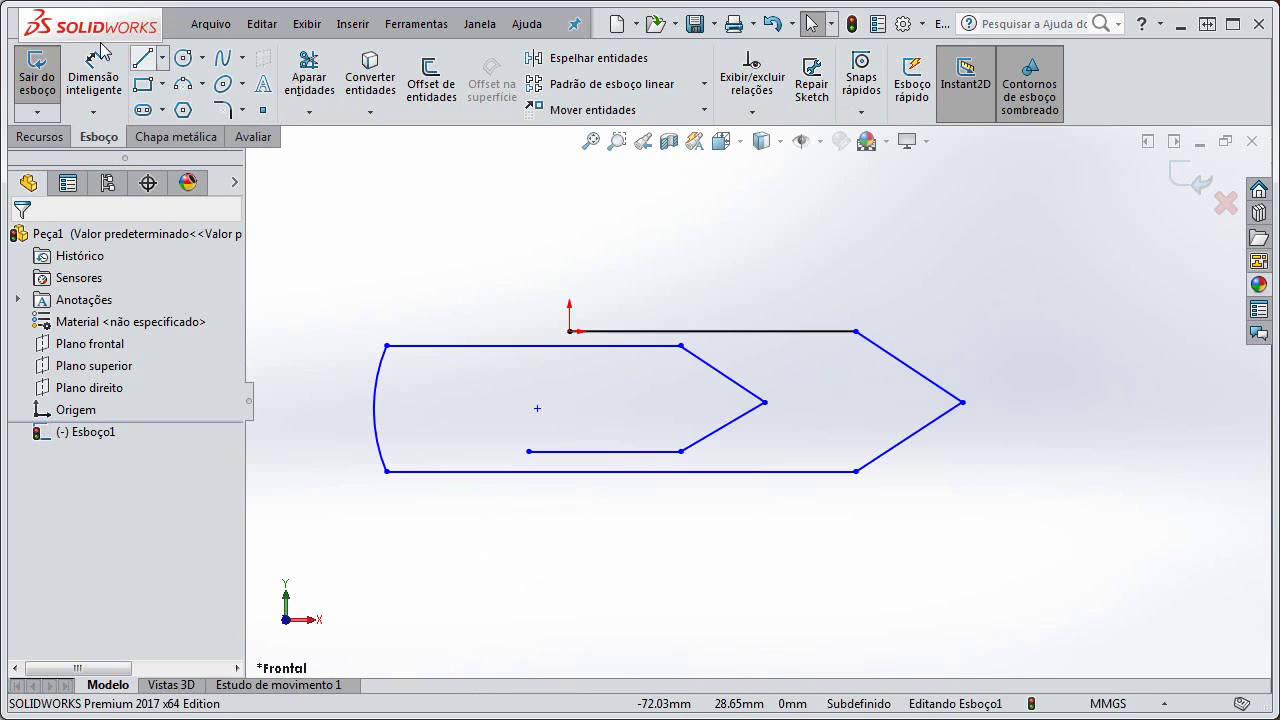
- Check the dimensions on the paper clip drawing in Photoshop, and return to SOLIDWORKS
click(85, 74)
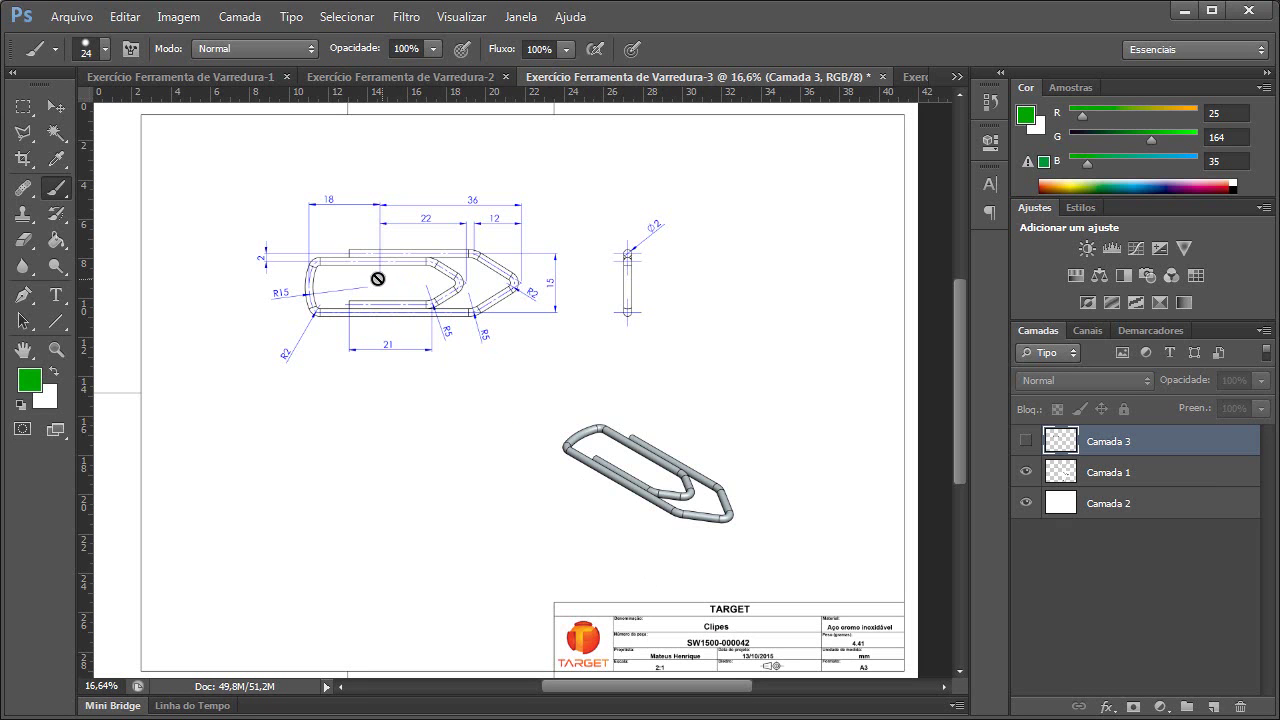
alt+scroll(378, 279, up, 3)
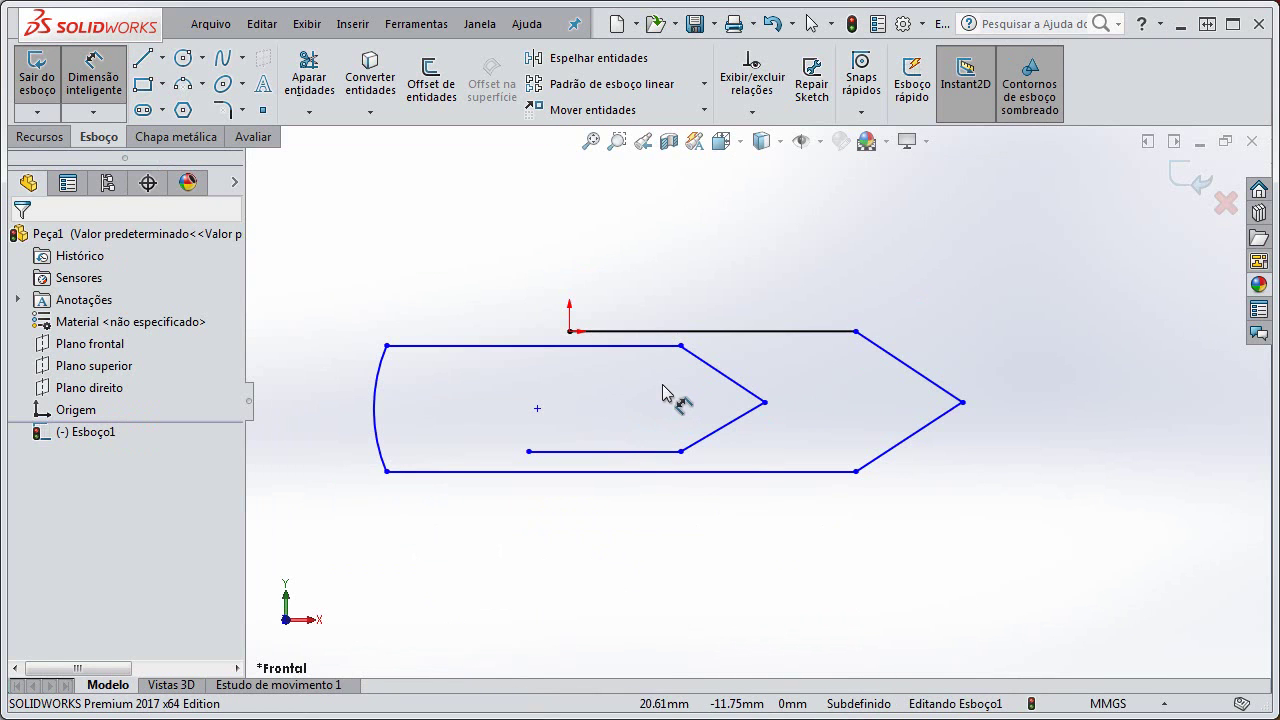
key(Escape)
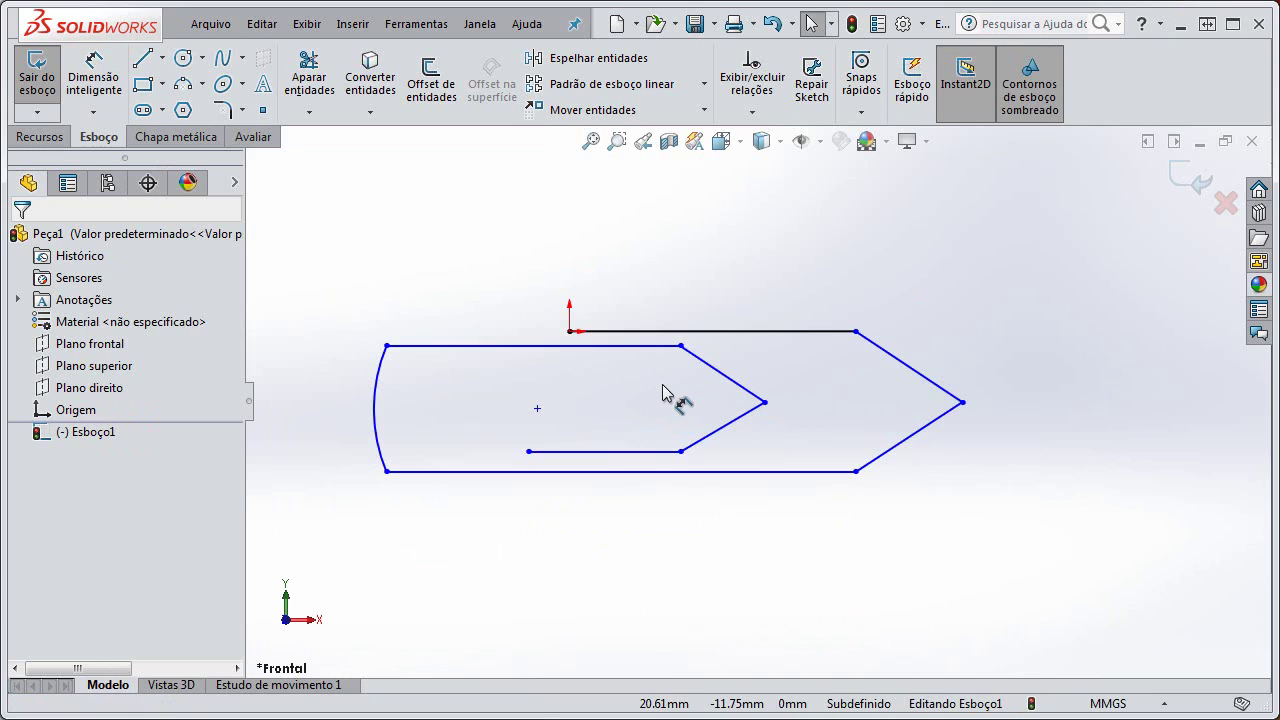
- Delete the coincident relation between the uppermost line's left end and the origin, and move that line up above the origin
click(570, 332)
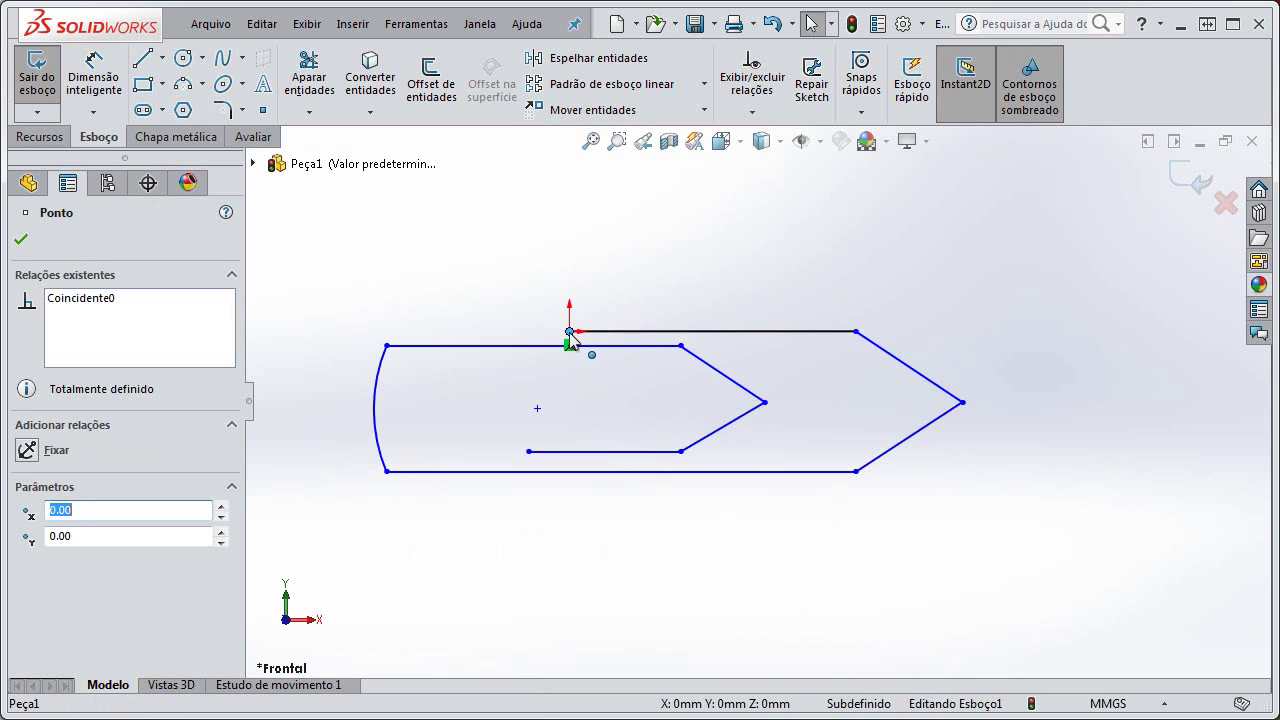
click(568, 345)
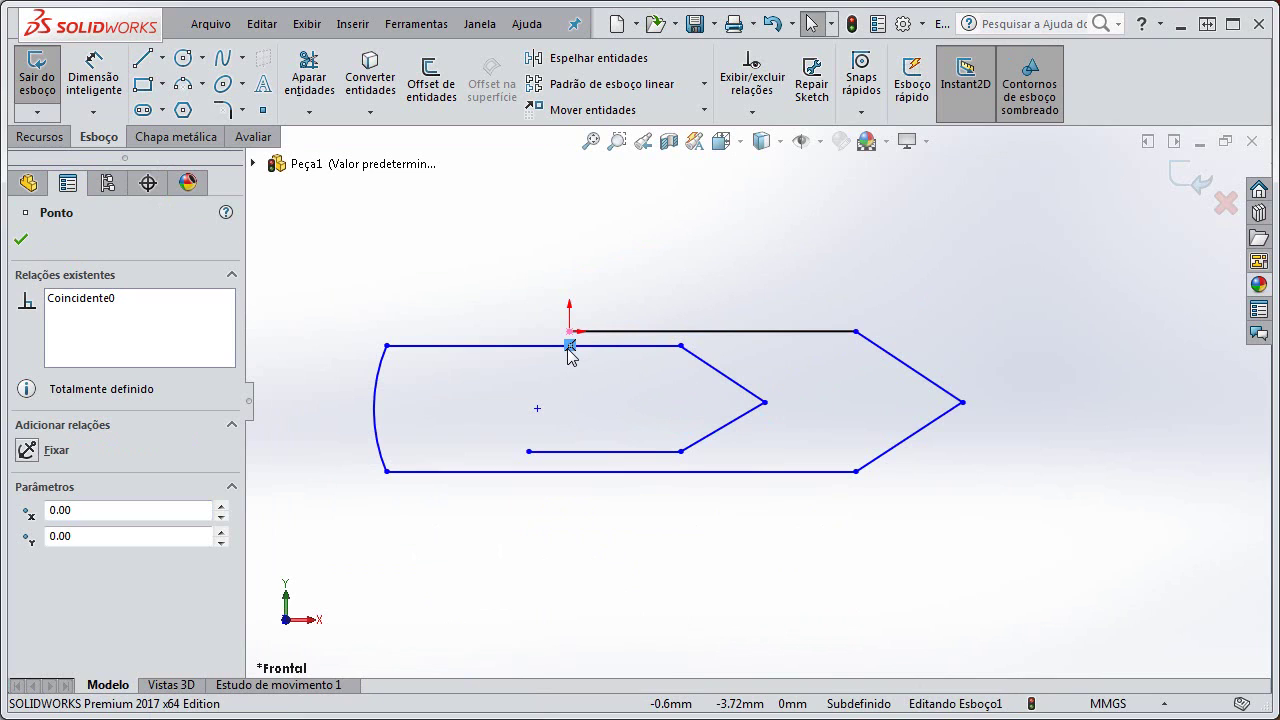
key(Delete)
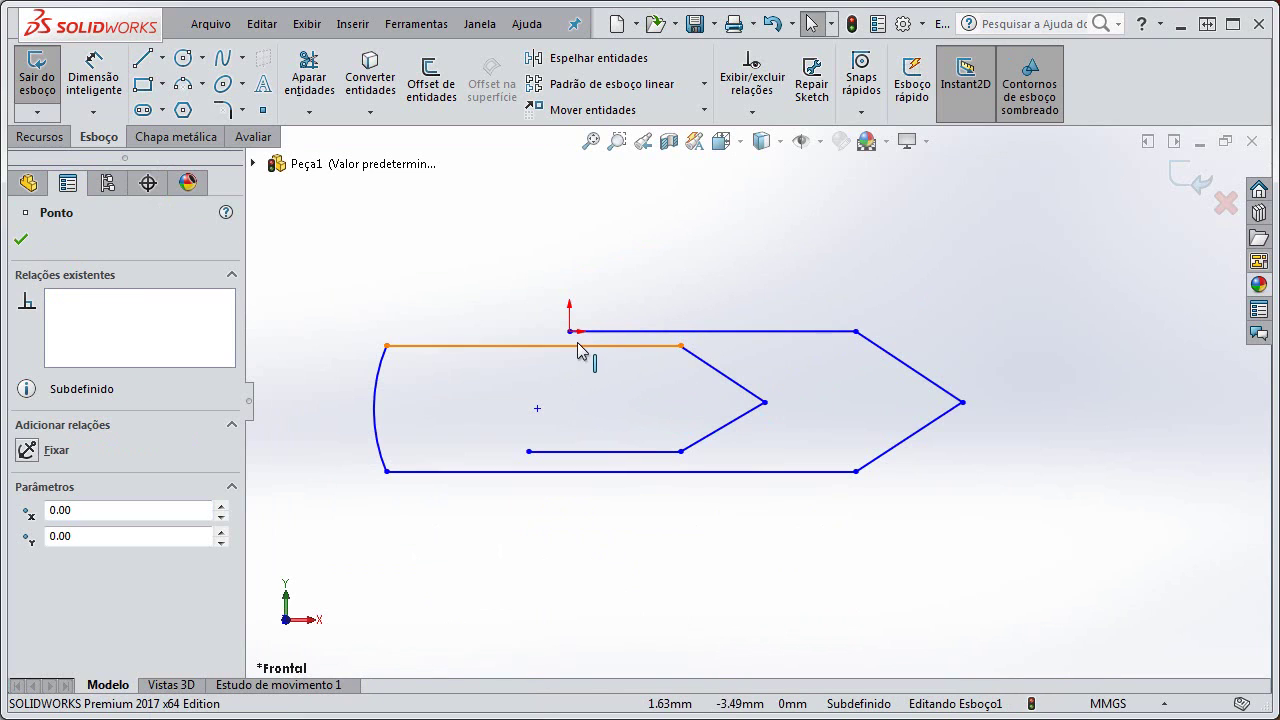
mouse_move(570, 331)
mouse_down()
mouse_move(571, 280)
mouse_move(573, 291)
mouse_up()
drag(744, 414, 771, 399)
click(591, 257)
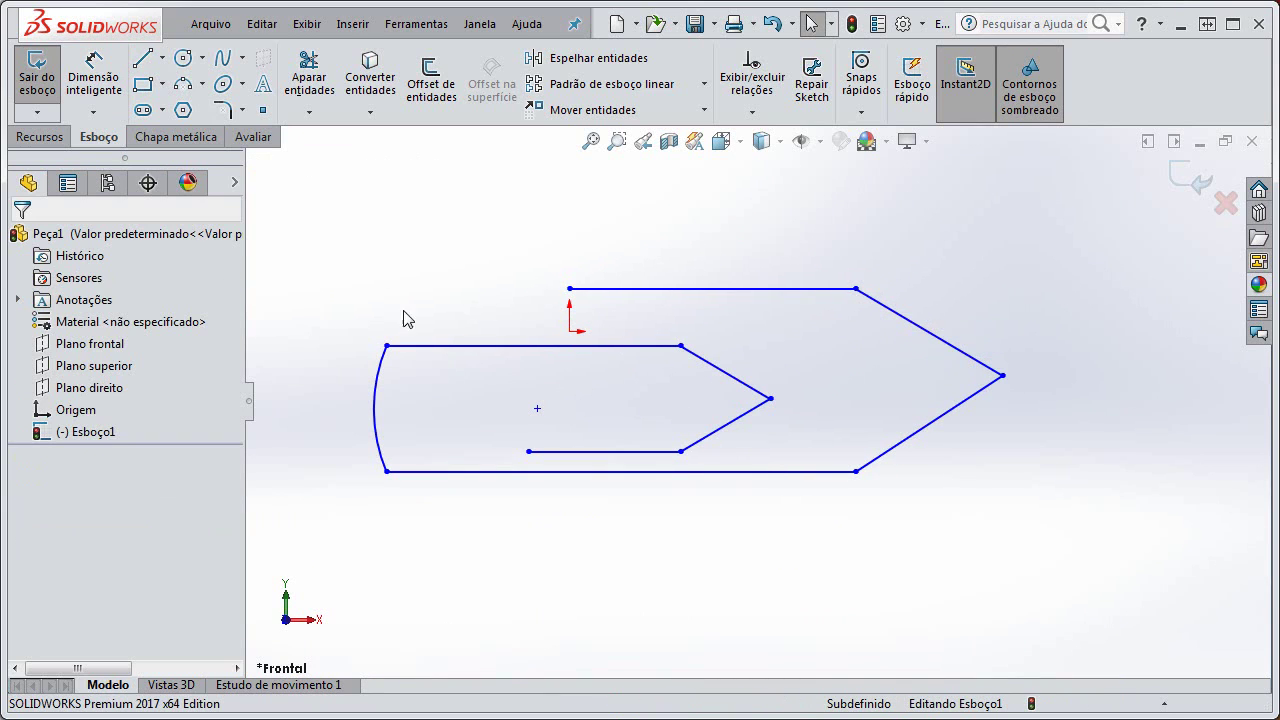
- Select the whole sketch profile and move it up so the origin lies inside the inner loop
mouse_move(356, 245)
mouse_down()
mouse_move(950, 490)
mouse_move(1030, 510)
mouse_up()
mouse_move(705, 445)
mouse_down()
mouse_move(683, 380)
mouse_move(691, 366)
mouse_up()
click(651, 577)
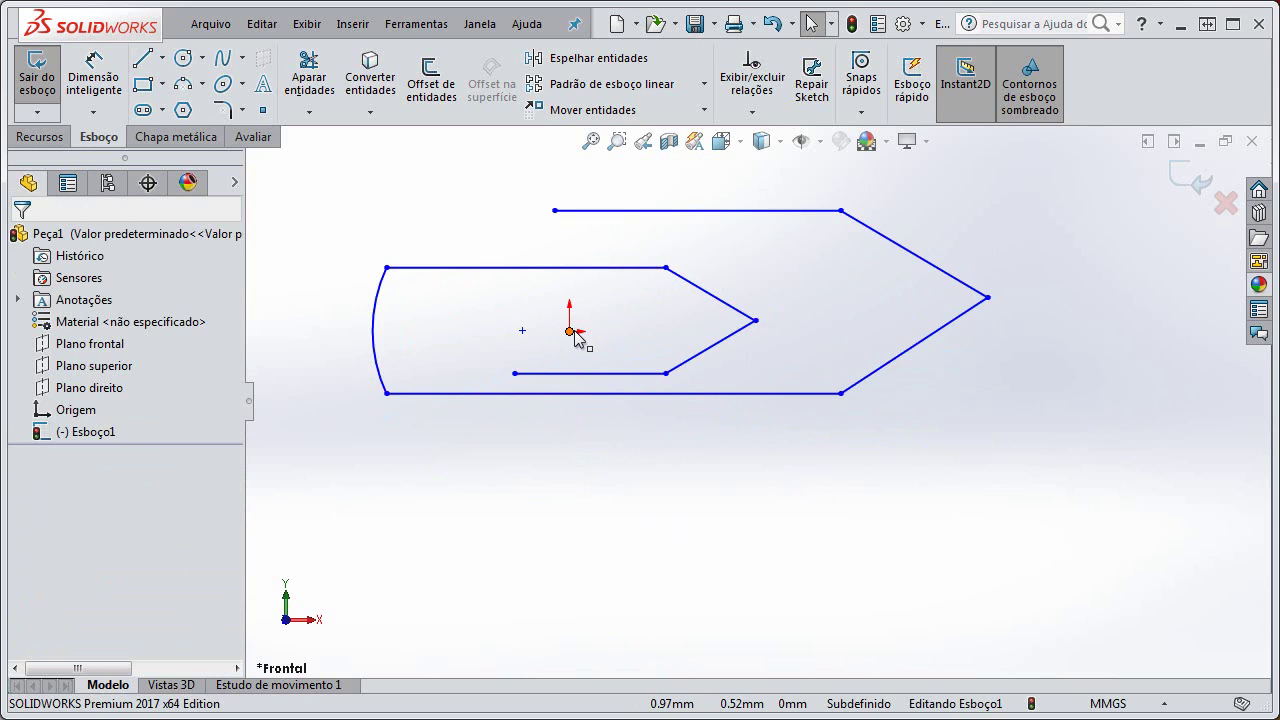
- Dimension the horizontal distance between the left arc's outermost edge and the origin as 18 mm
click(94, 78)
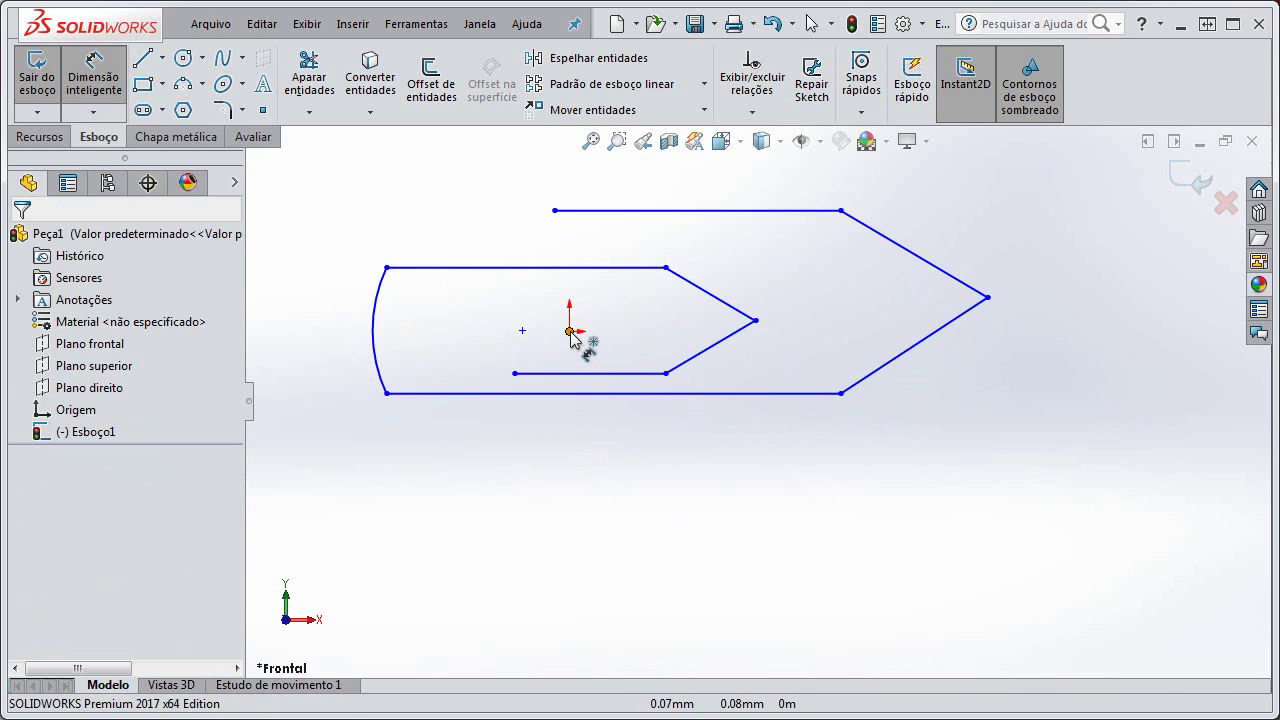
click(570, 333)
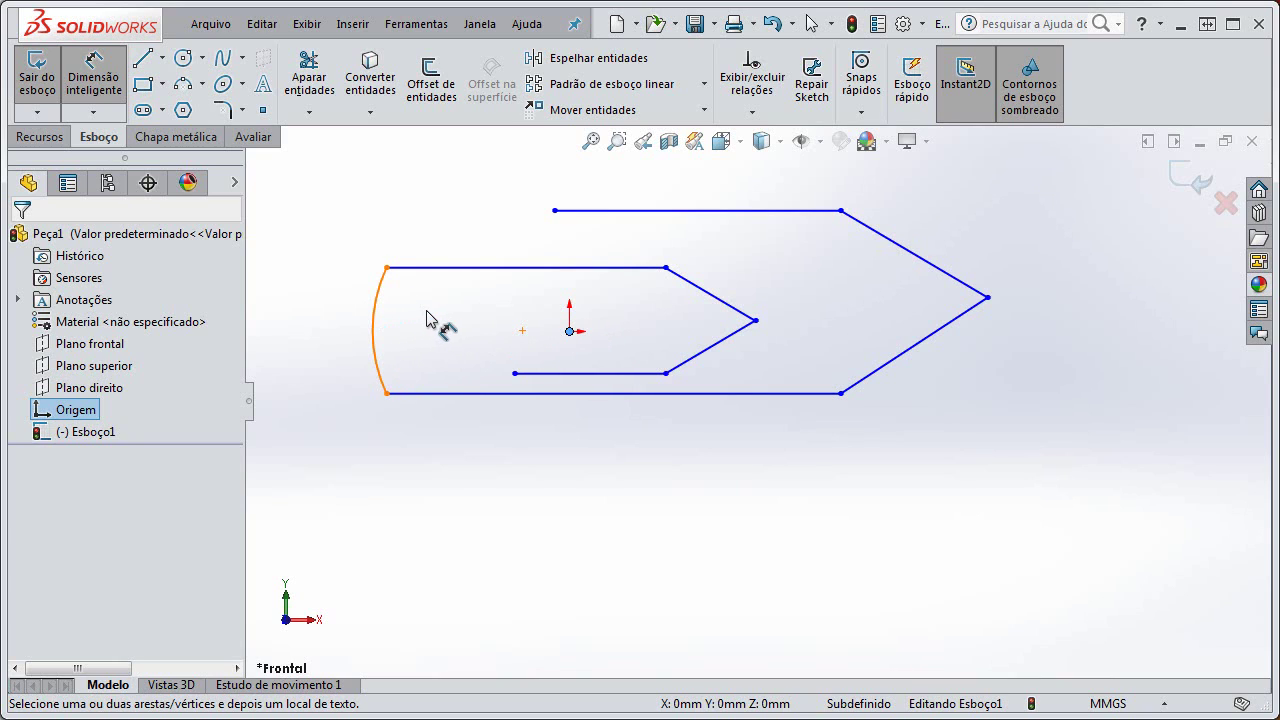
click(378, 311)
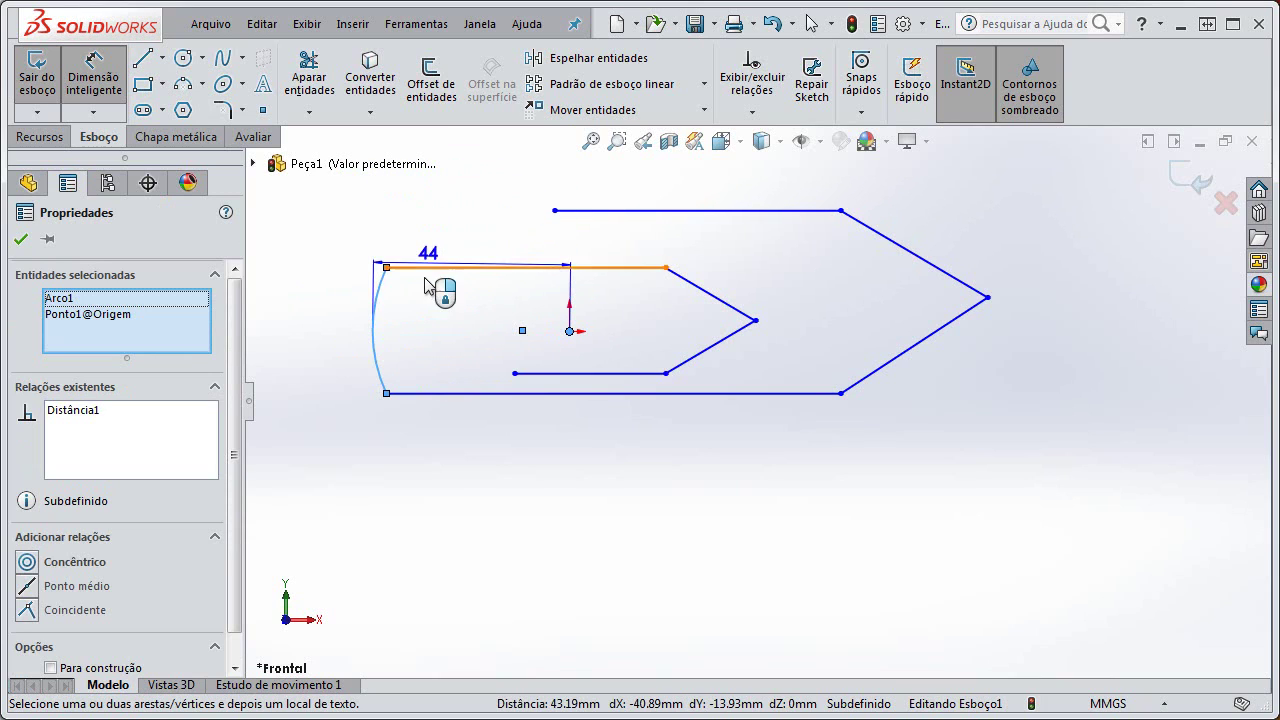
click(441, 185)
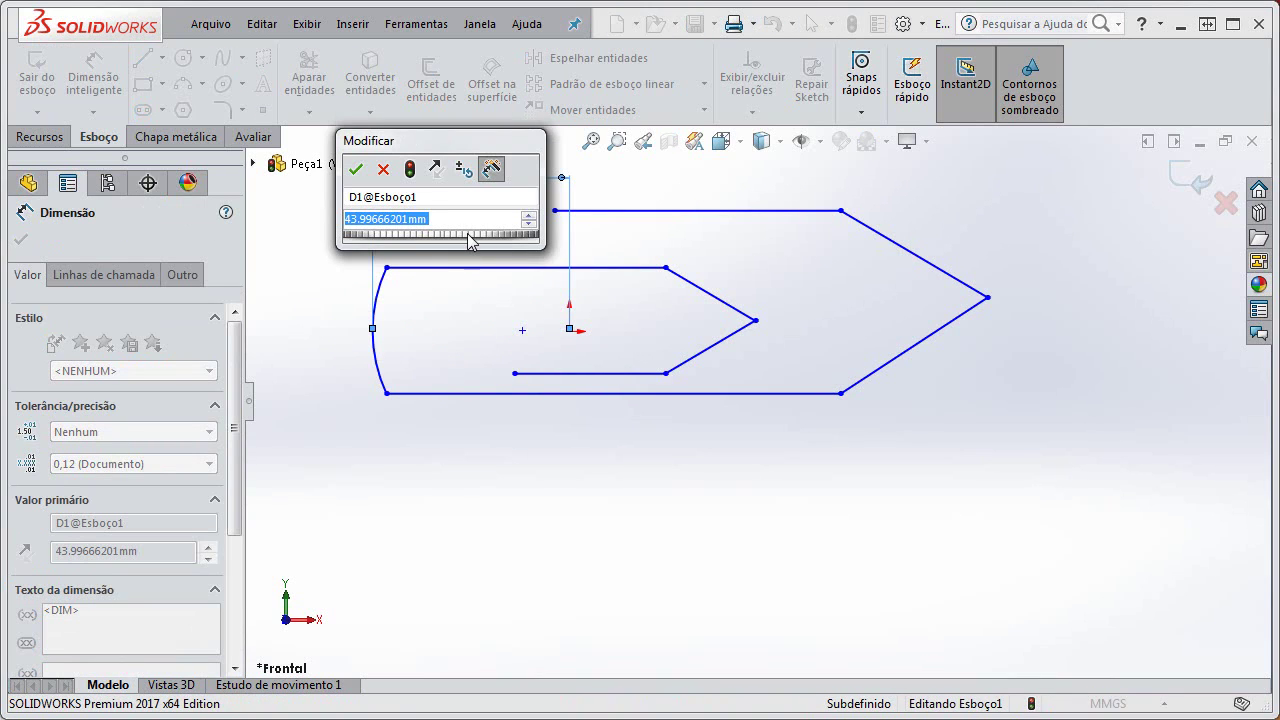
text(18)
key(Return)
key(Escape)
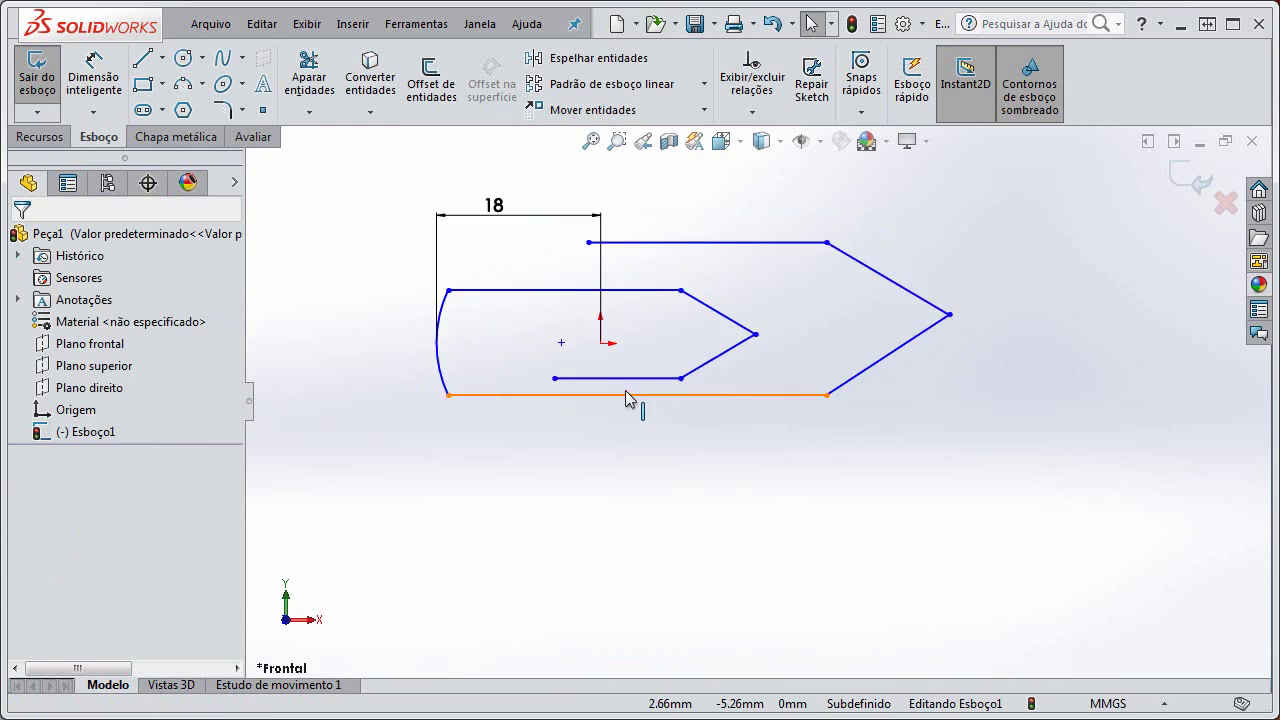
- Dimension the horizontal distance from the origin to the outer pointed tip as 36 mm
scroll(630, 390, up, 2)
scroll(680, 318, down, 4)
scroll(929, 356, down, 2)
scroll(945, 363, up, 2)
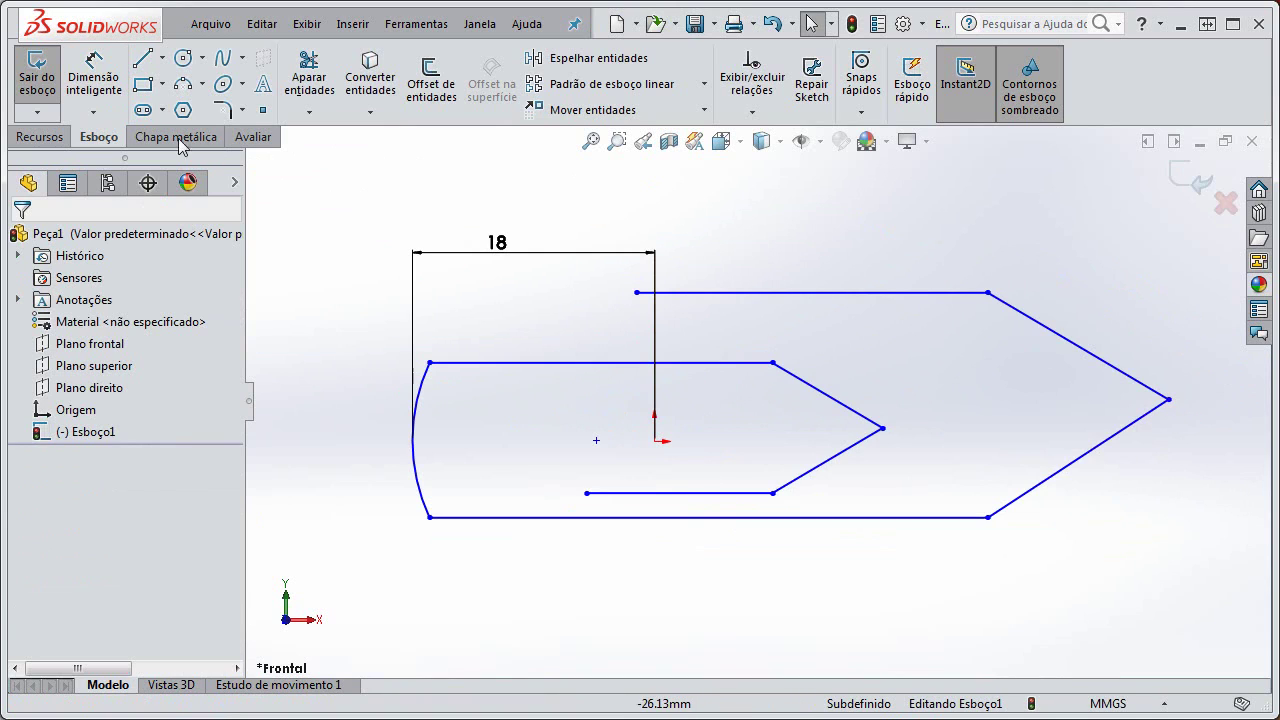
click(655, 440)
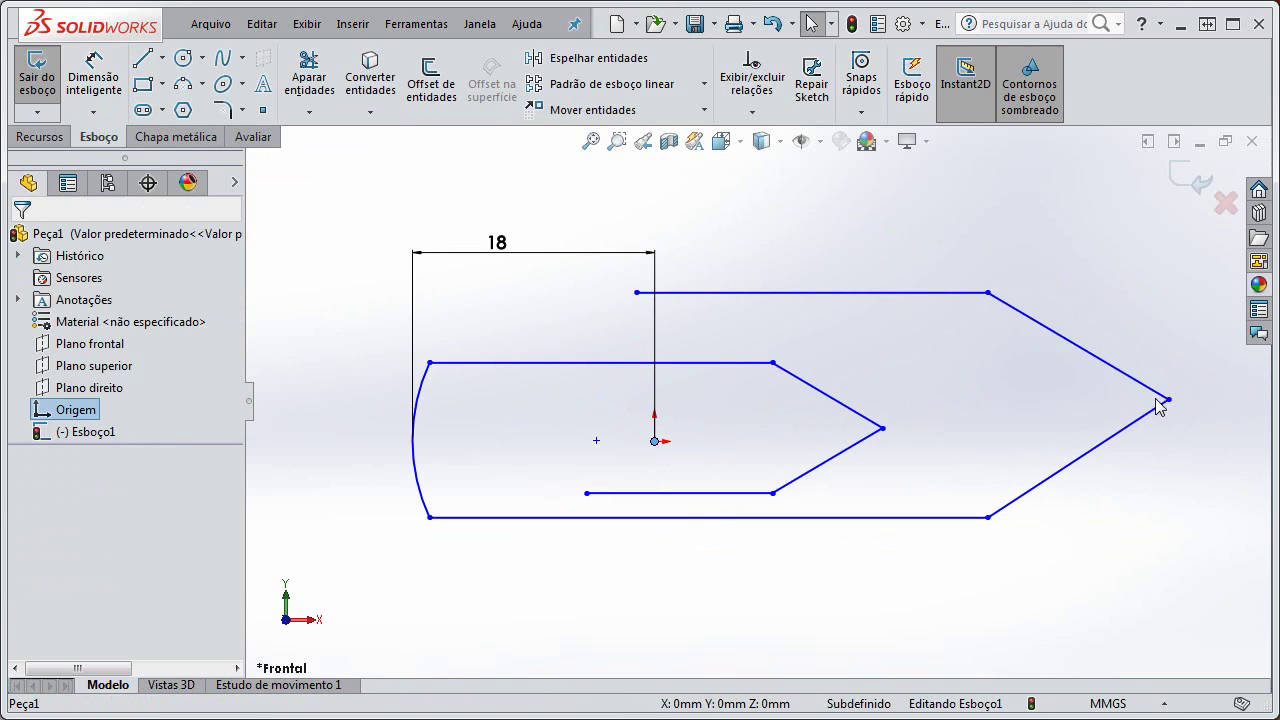
right_drag(1020, 405, 1017, 340)
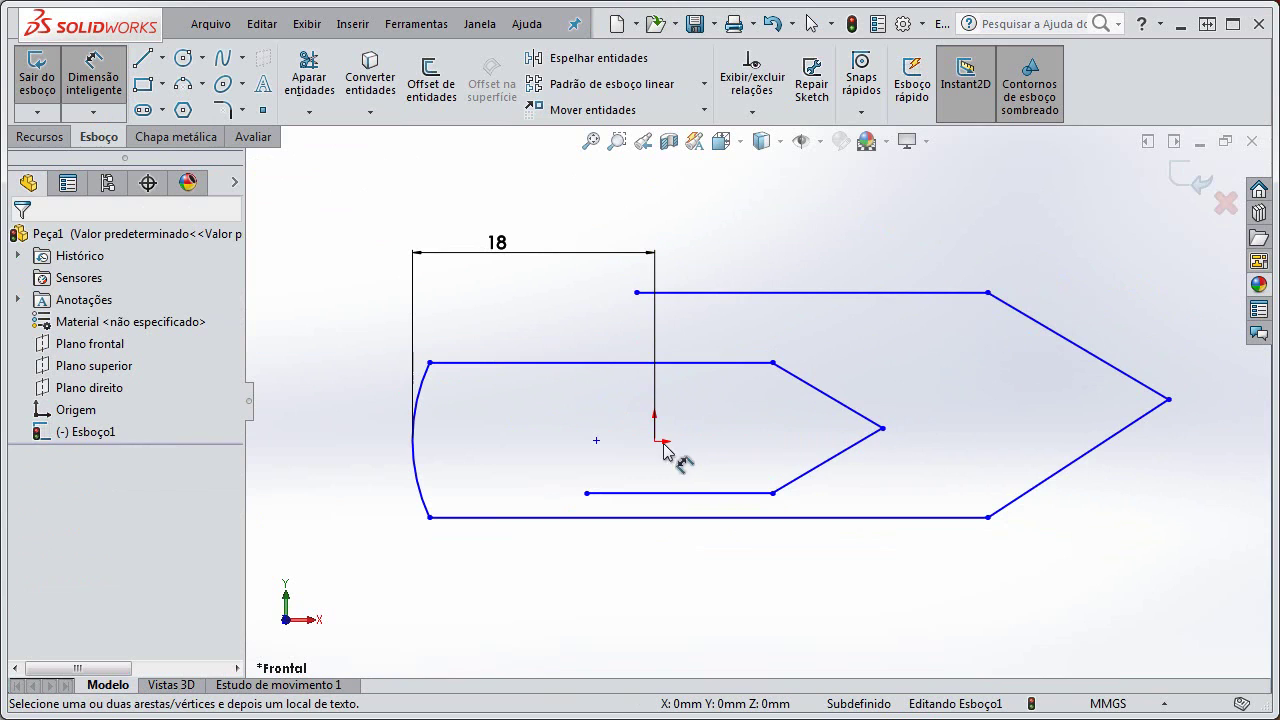
click(1168, 399)
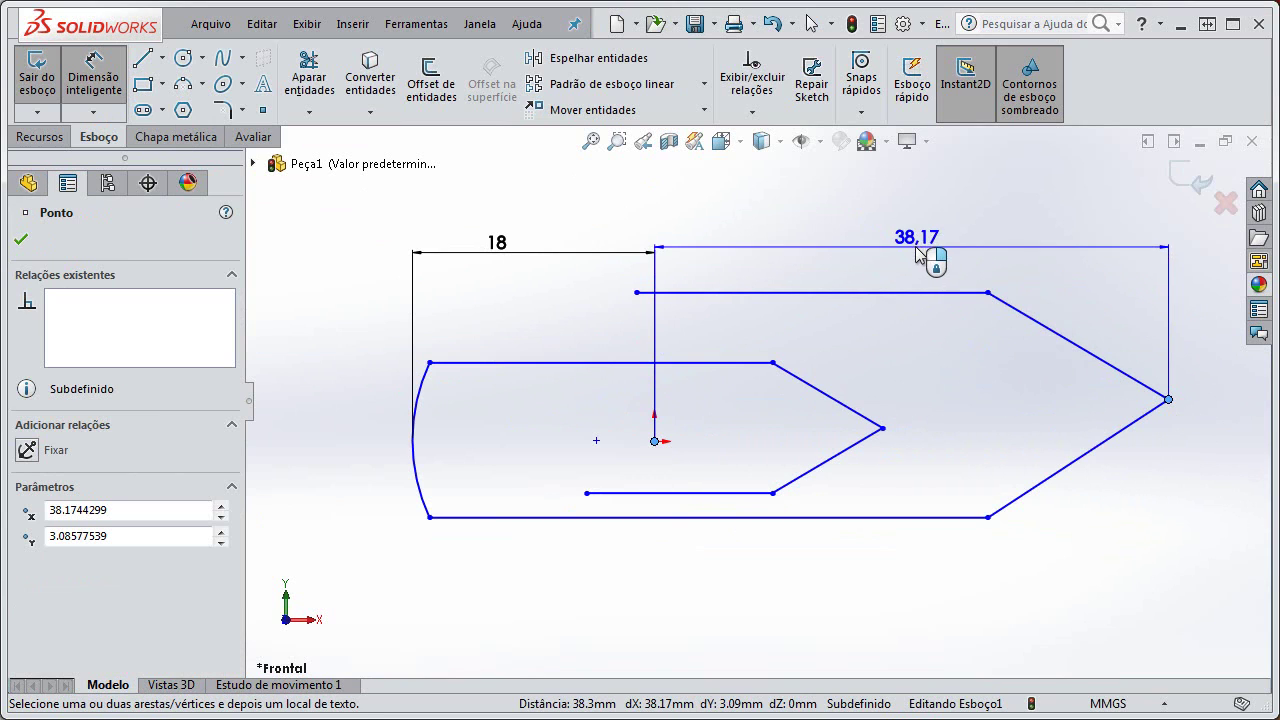
click(913, 262)
text(36)
key(Return)
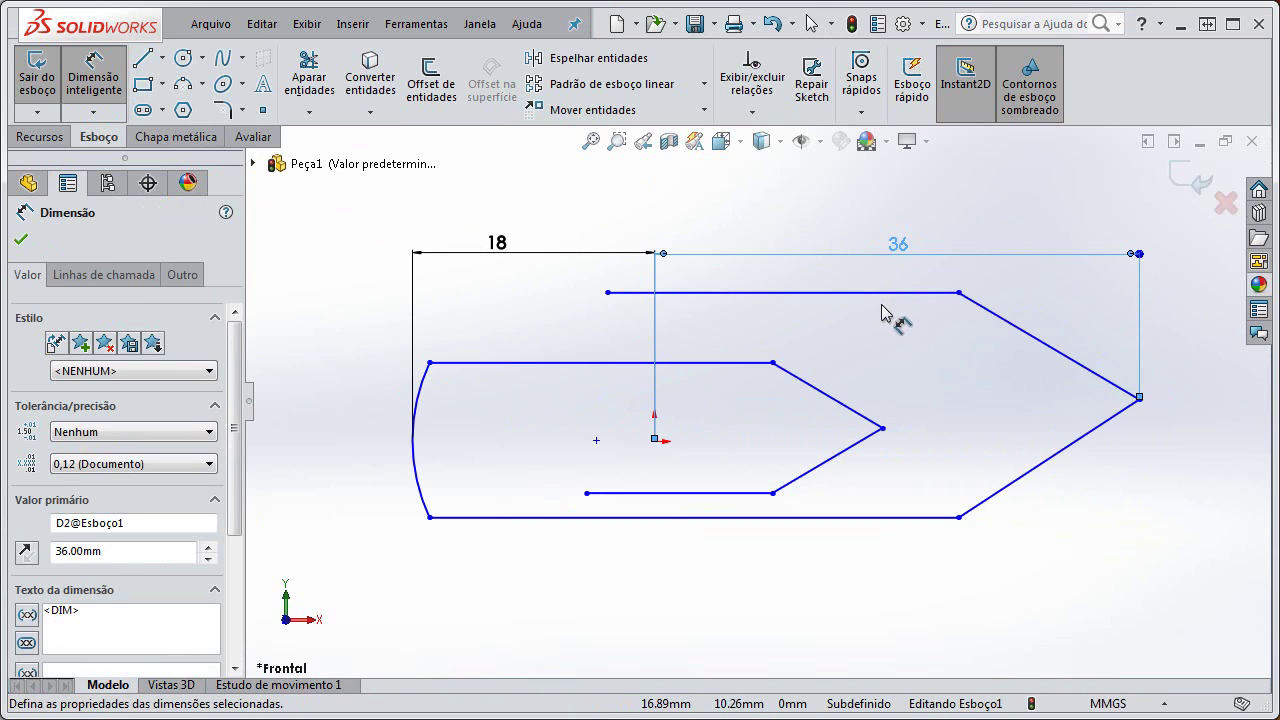
- Dimension the horizontal distance from the origin to the inner pointed tip as 22 mm
click(882, 429)
click(655, 440)
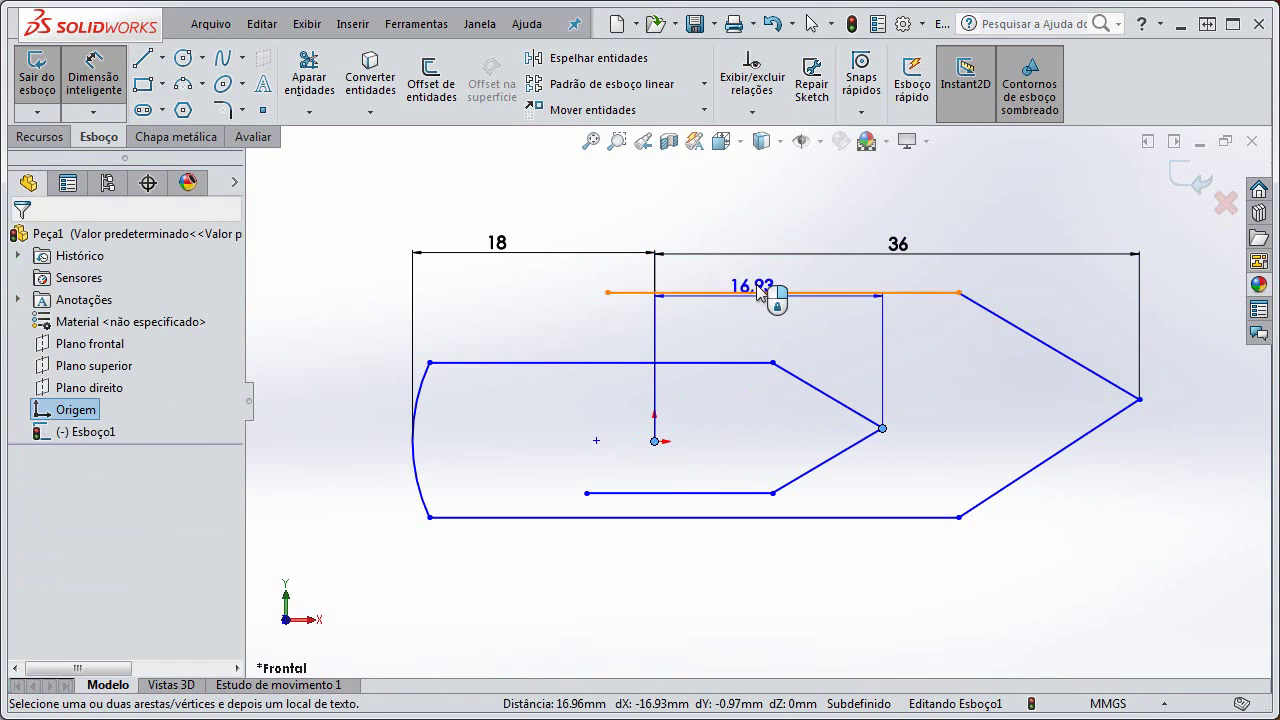
click(763, 285)
text(22)
key(Return)
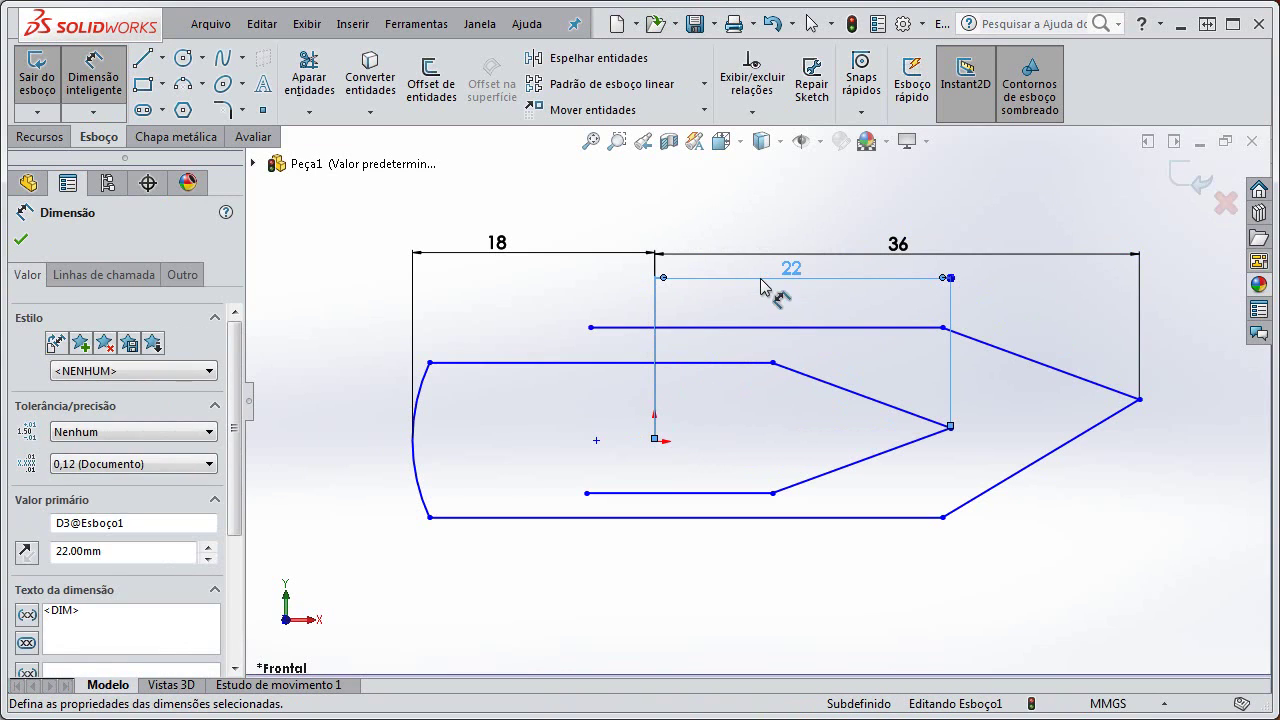
key(Escape)
- Move the 18, 36 and 22 mm dimensions higher above the profile to space them out
drag(500, 252, 521, 198)
drag(910, 262, 896, 207)
drag(790, 282, 802, 252)
click(834, 292)
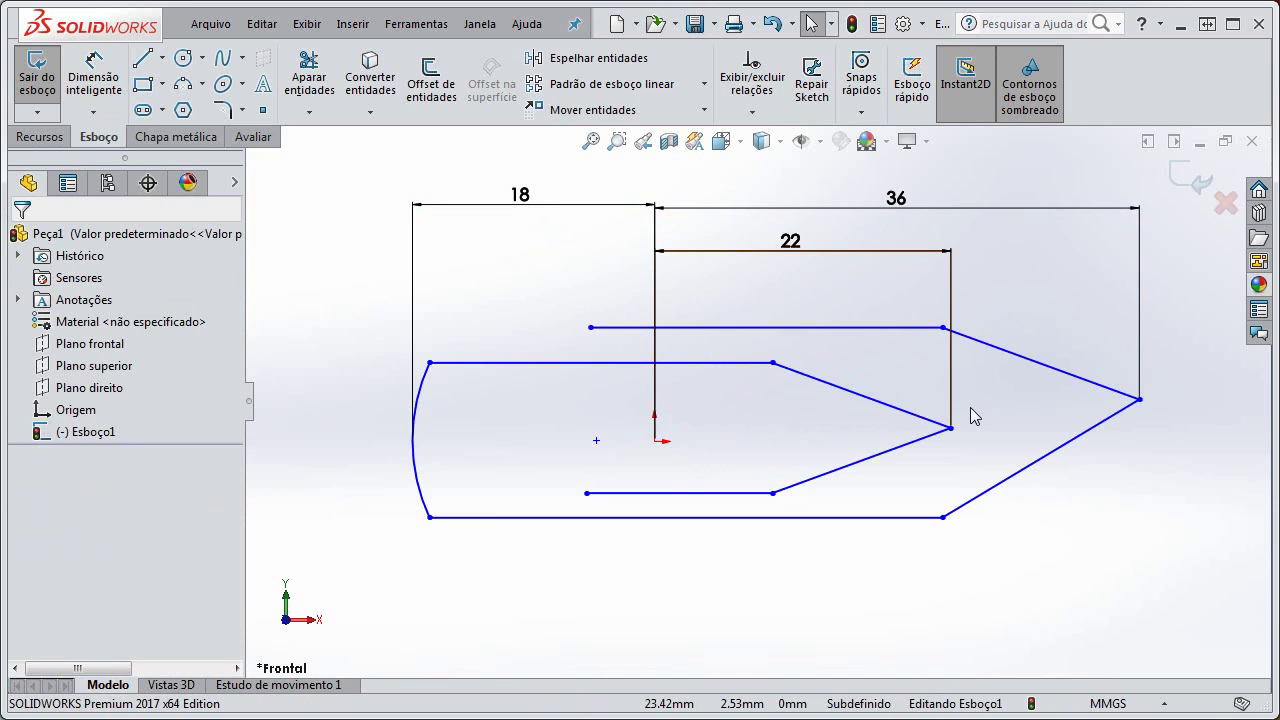
- Dimension the horizontal distance between the uppermost line's right corner and the outer tip as 12 mm
right_drag(701, 555, 702, 531)
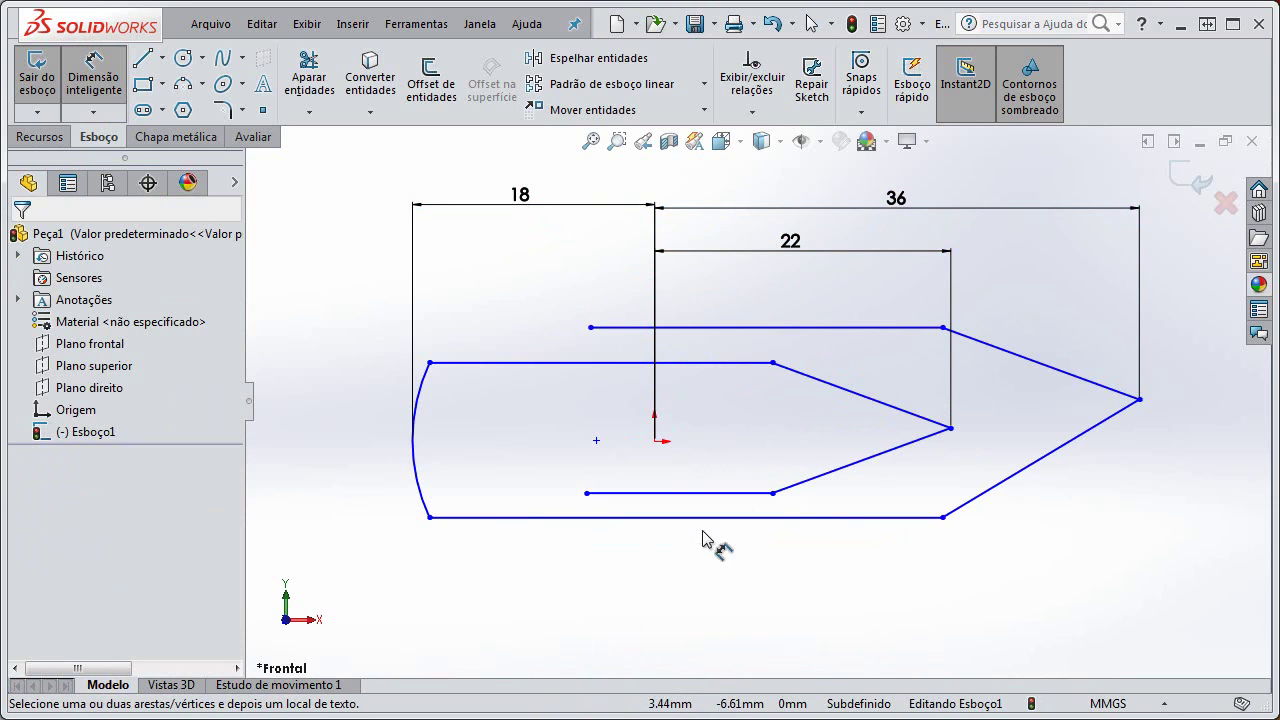
click(948, 336)
click(1140, 401)
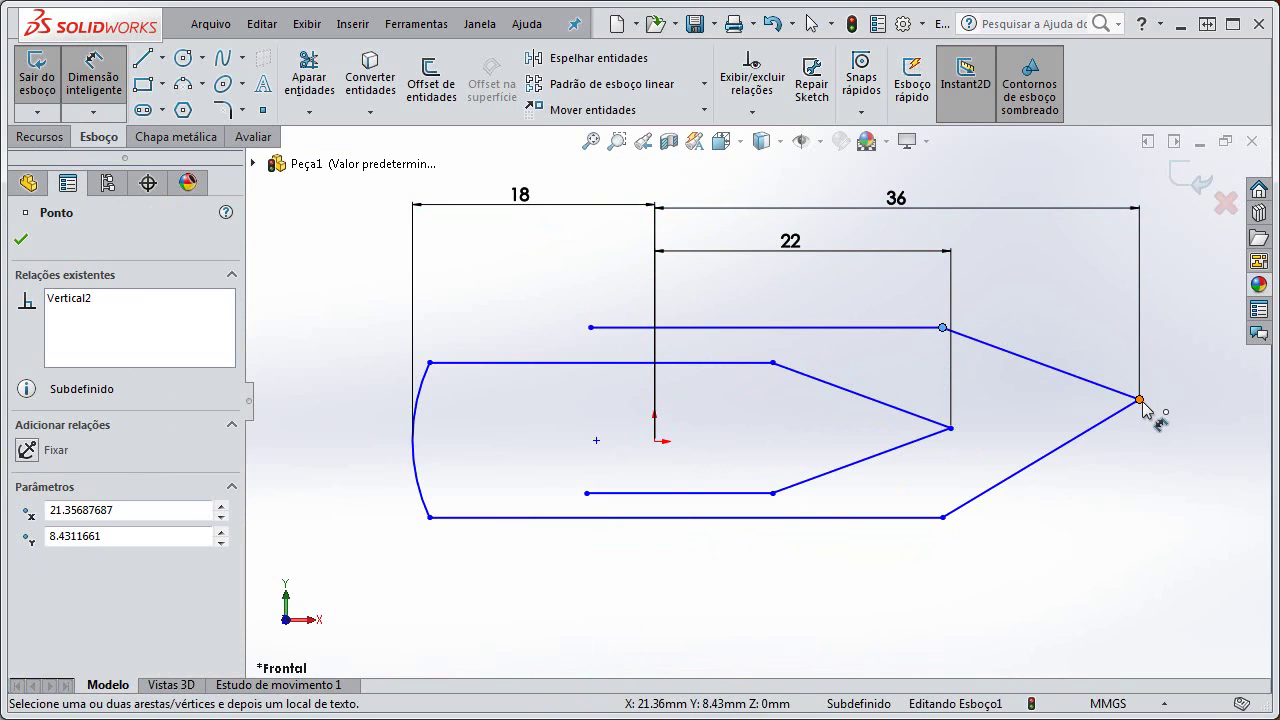
click(1076, 252)
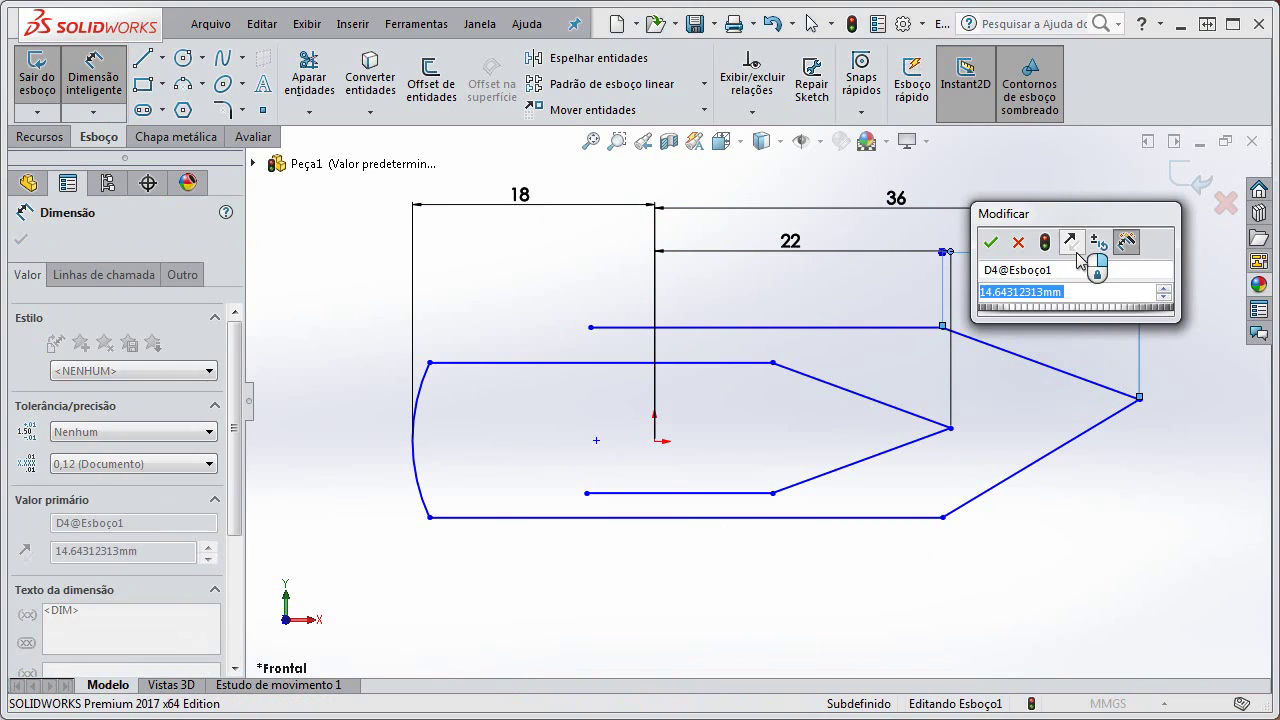
text(12)
key(Return)
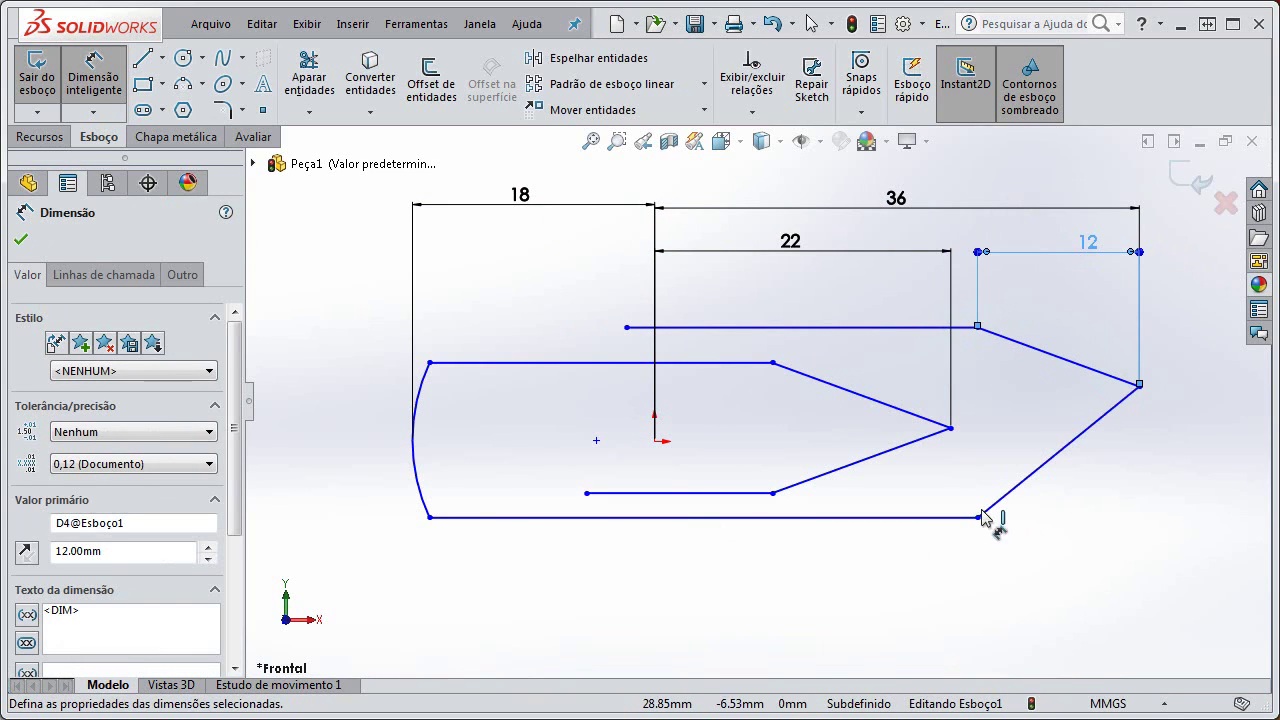
- Dimension the vertical distance between the uppermost and lowermost horizontal lines as 15 mm
click(918, 328)
click(928, 517)
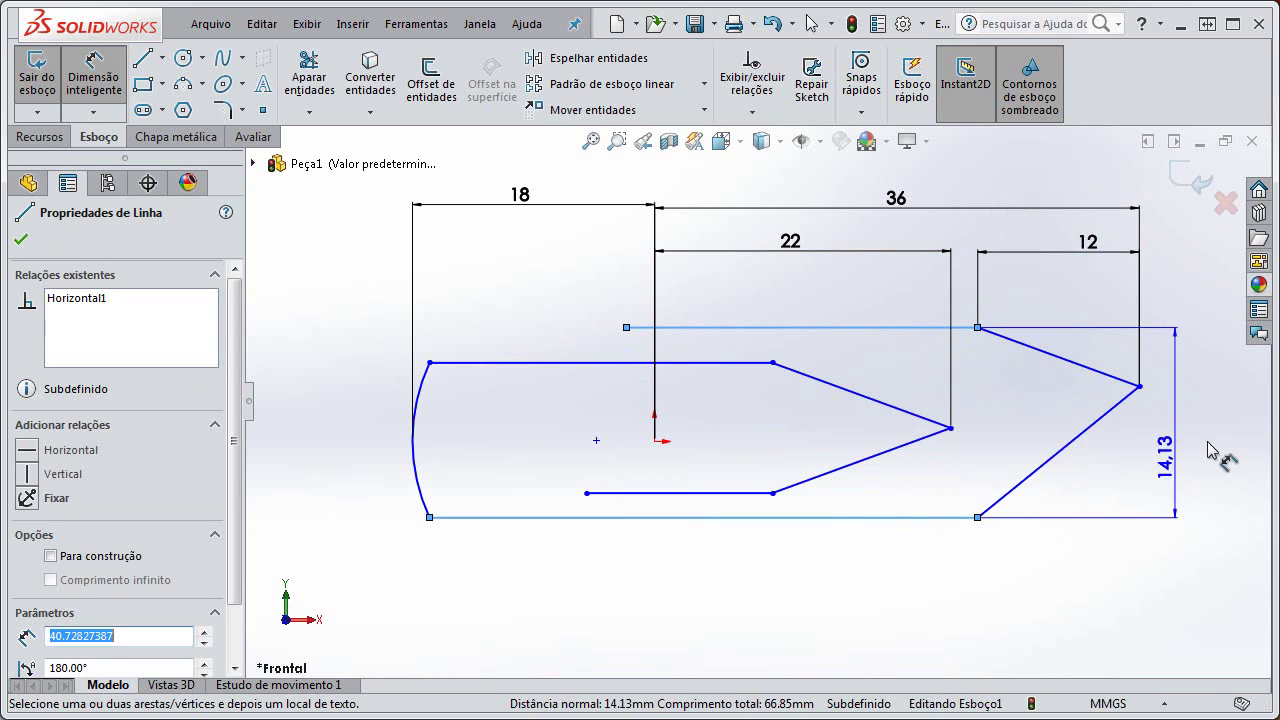
click(1226, 443)
text(15)
key(Return)
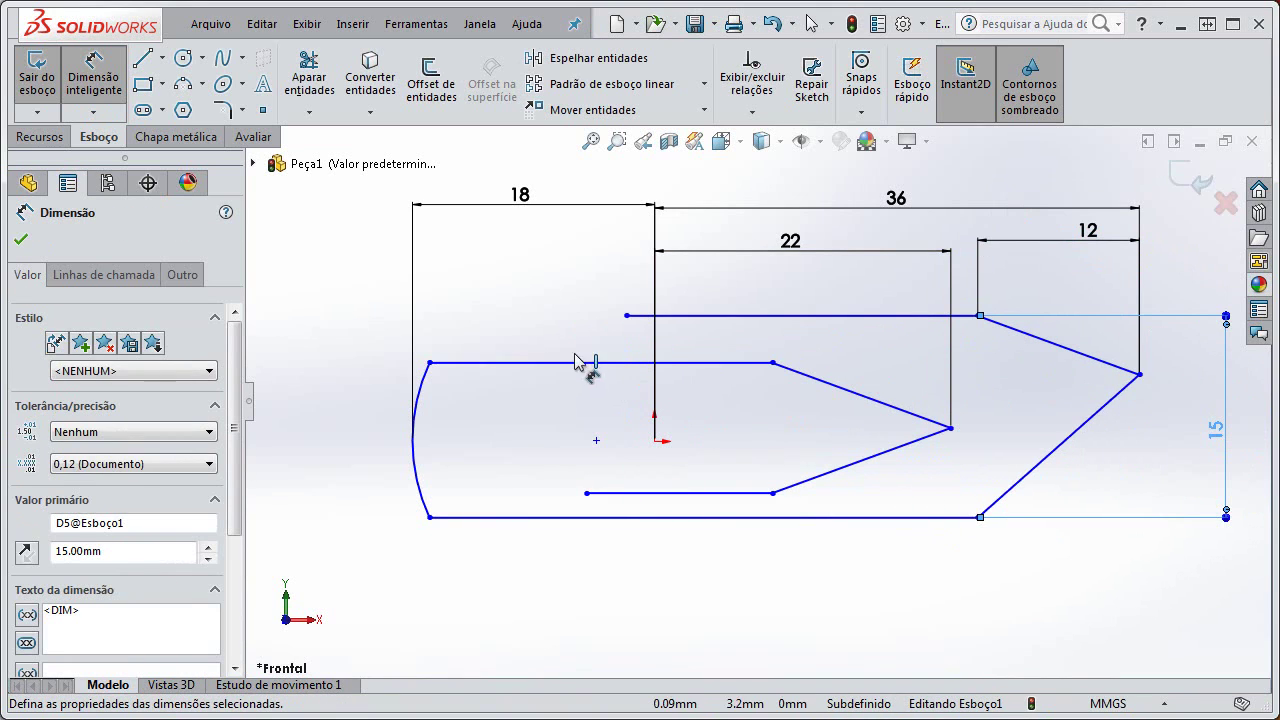
- Dimension the vertical gap between the uppermost line and the inner loop's upper line as 2 mm
click(719, 317)
click(690, 316)
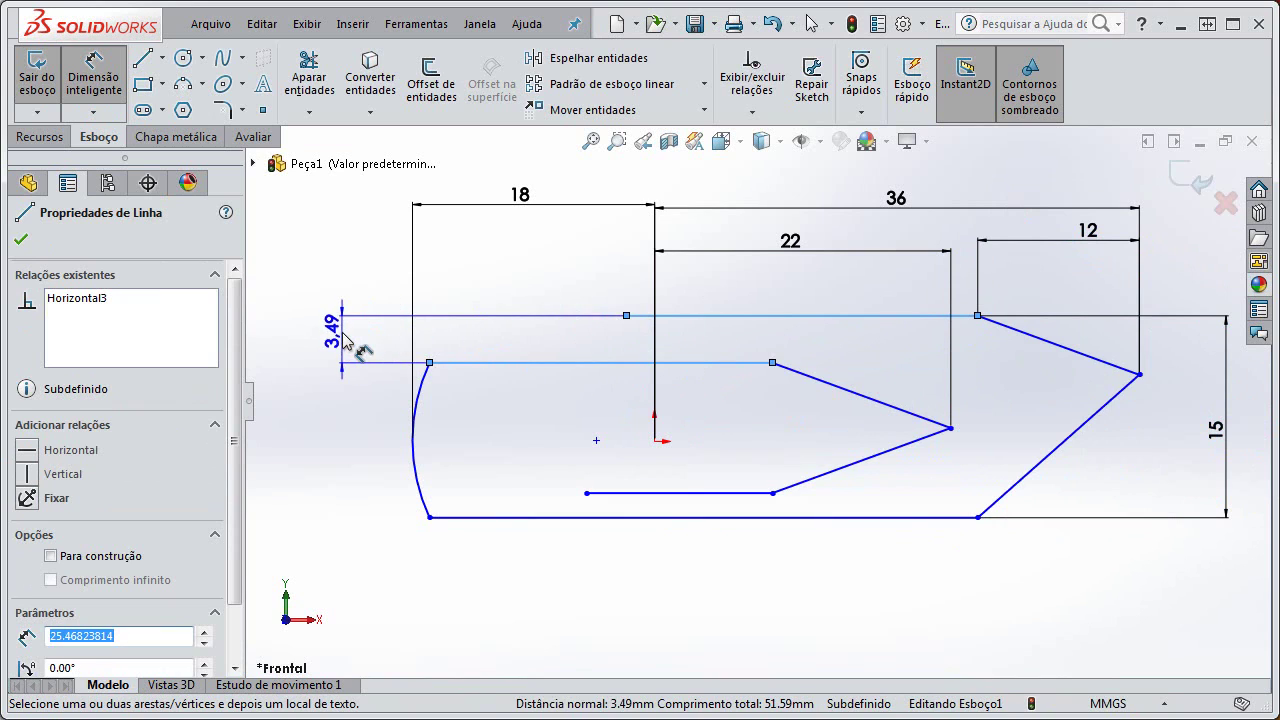
click(343, 335)
text(239066mm)
key(Return)
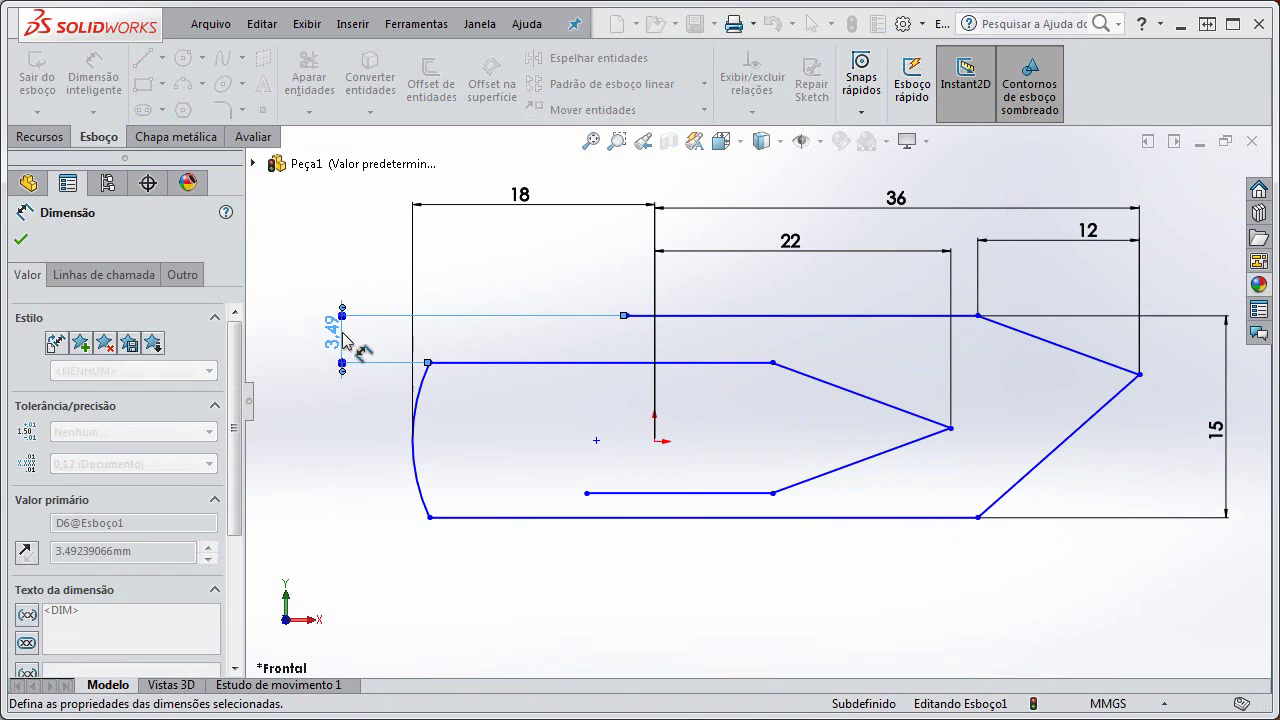
key(Escape)
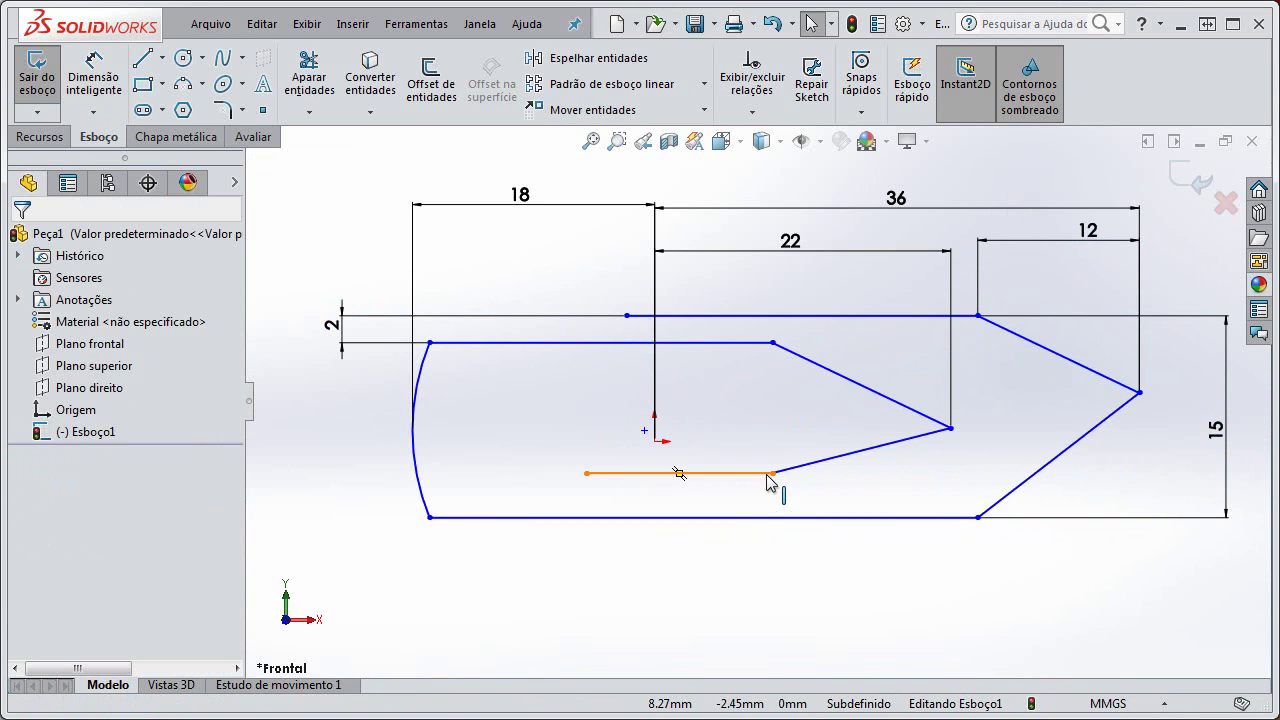
- Dimension the length of the inner loop's lower horizontal line as 21 mm
right_drag(716, 565, 716, 525)
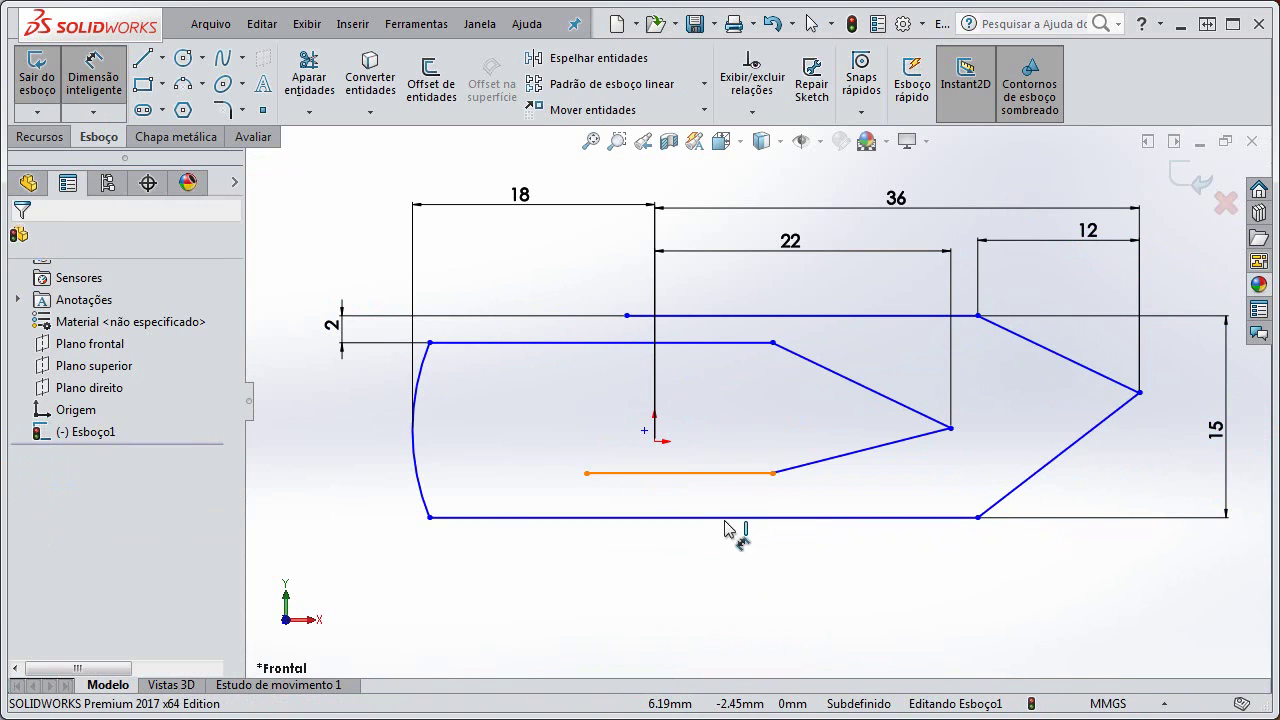
click(680, 473)
click(690, 585)
text(21)
key(Return)
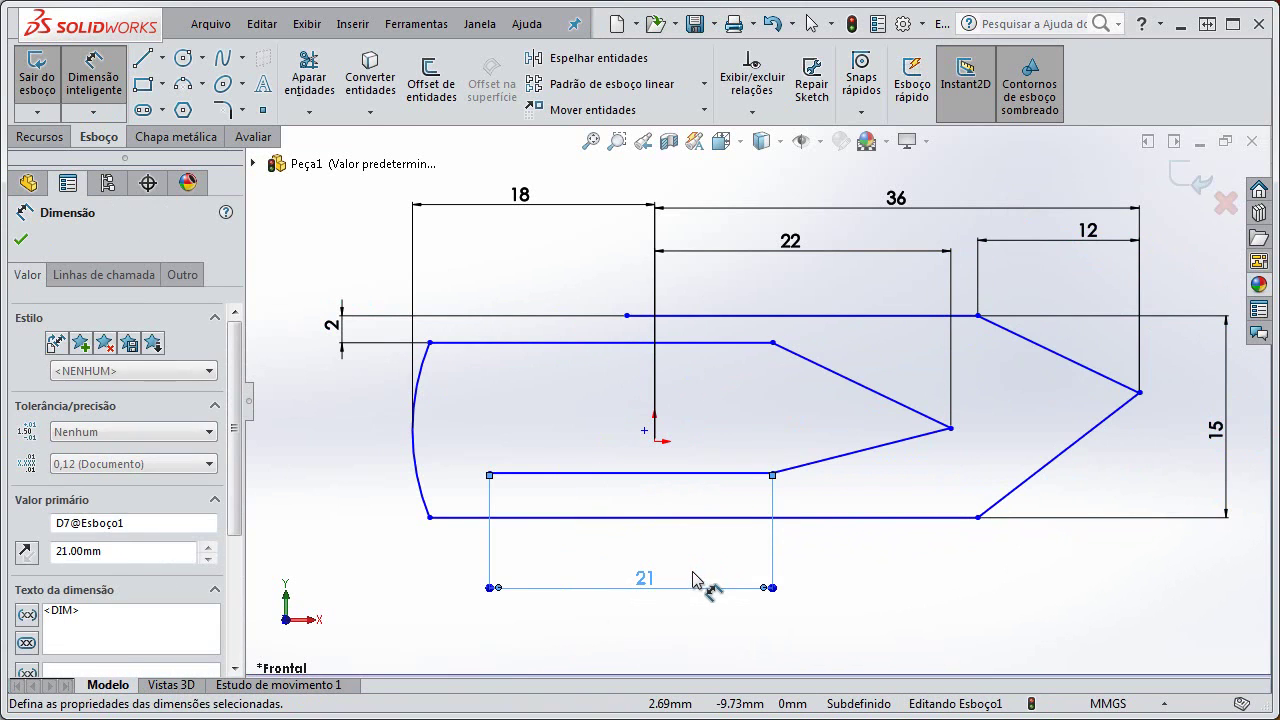
key(Escape)
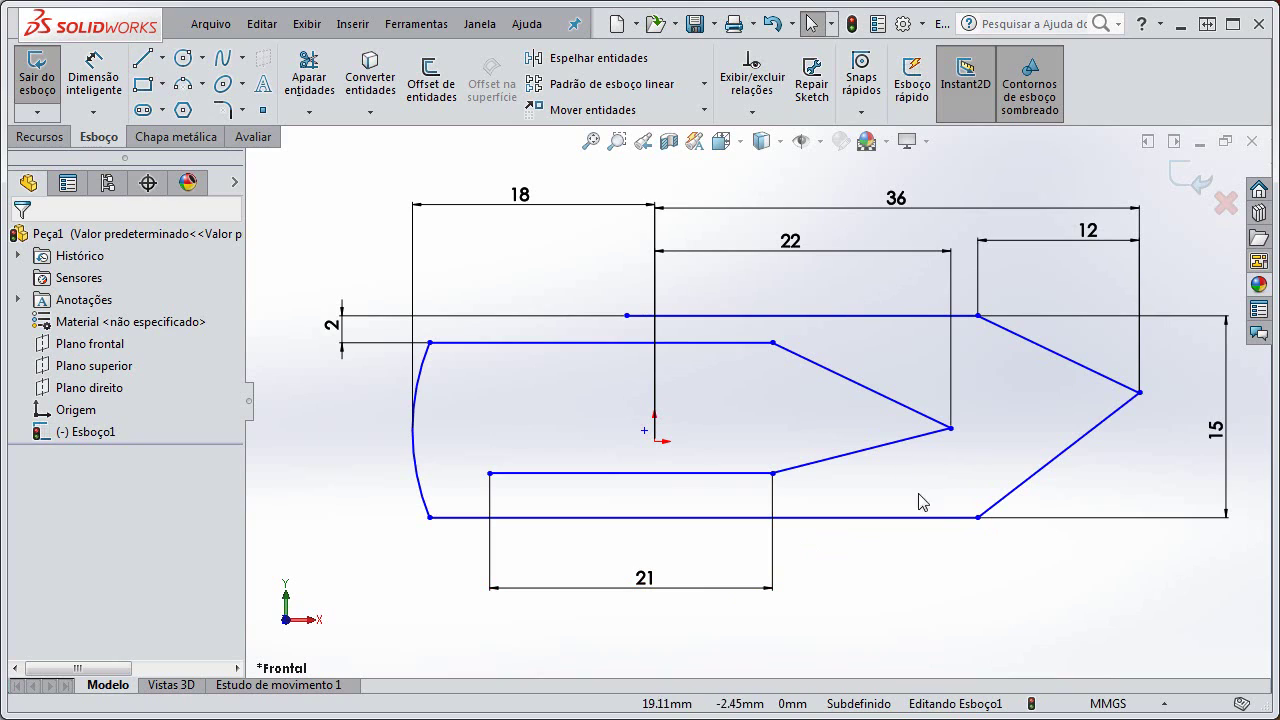
- Add a horizontal relation between the origin and the tip of the inner loop
scroll(966, 487, up, 2)
scroll(963, 491, down, 2)
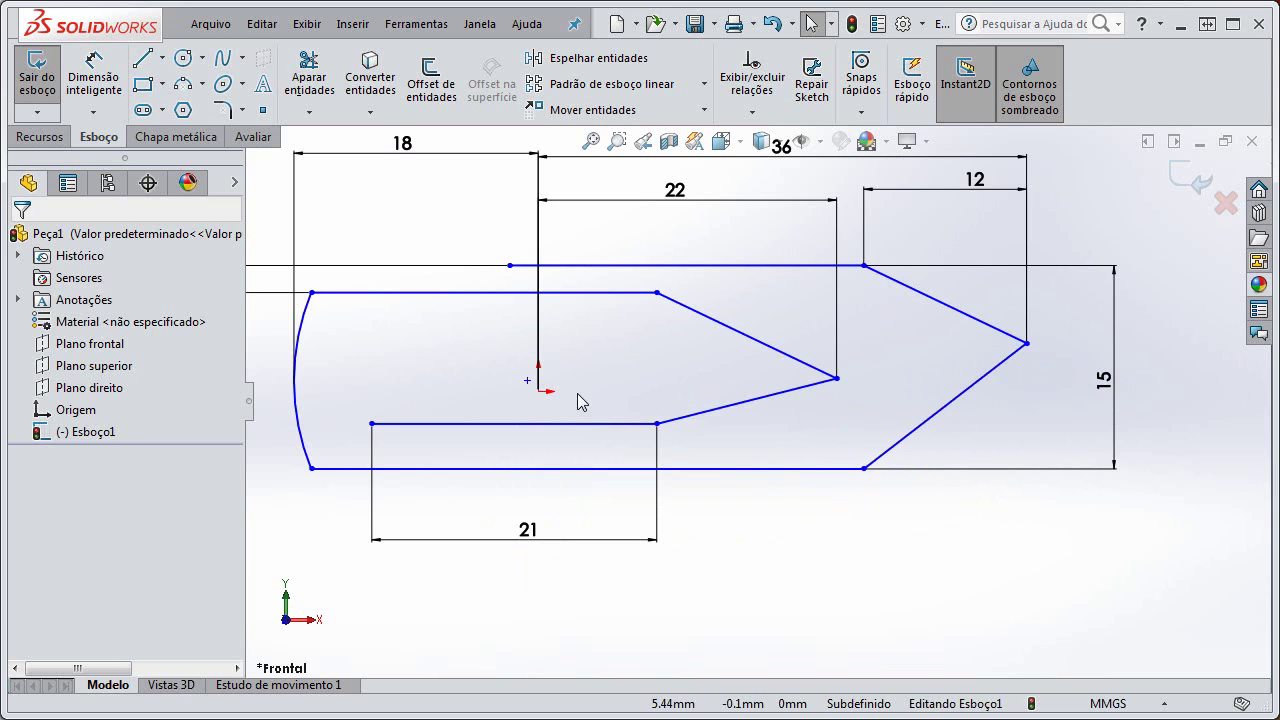
click(540, 392)
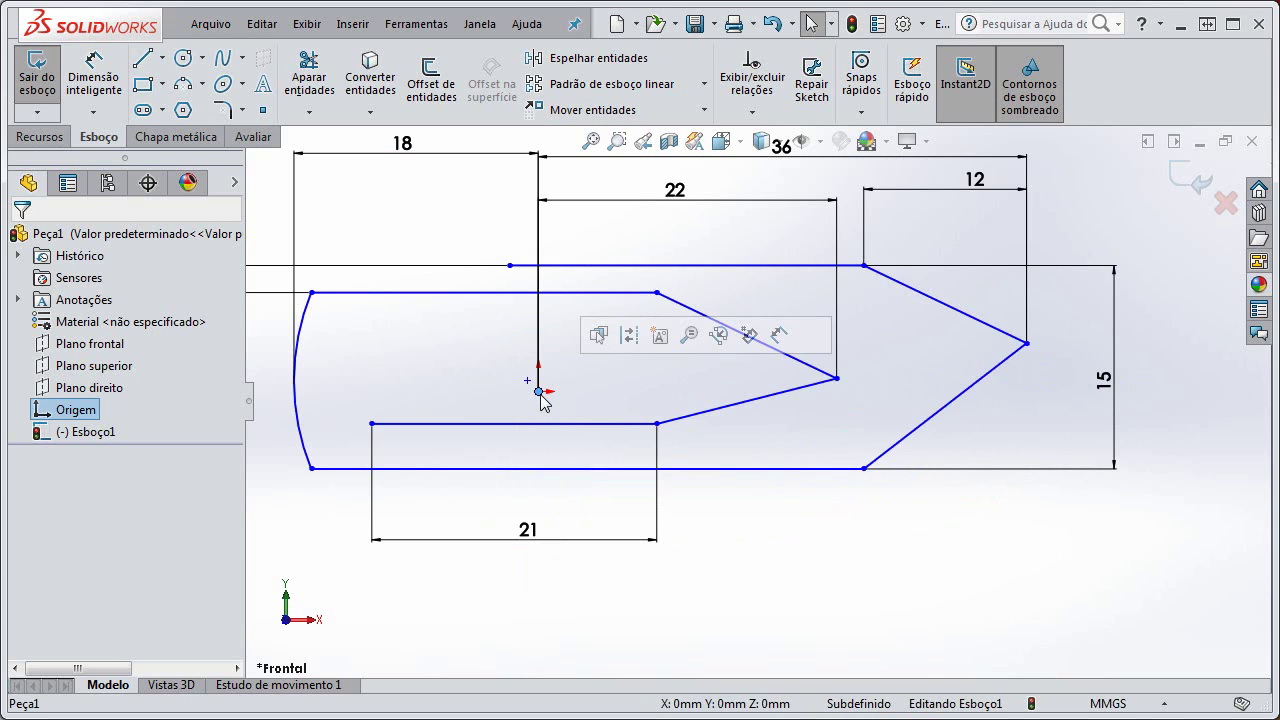
ctrl+click(836, 378)
click(894, 296)
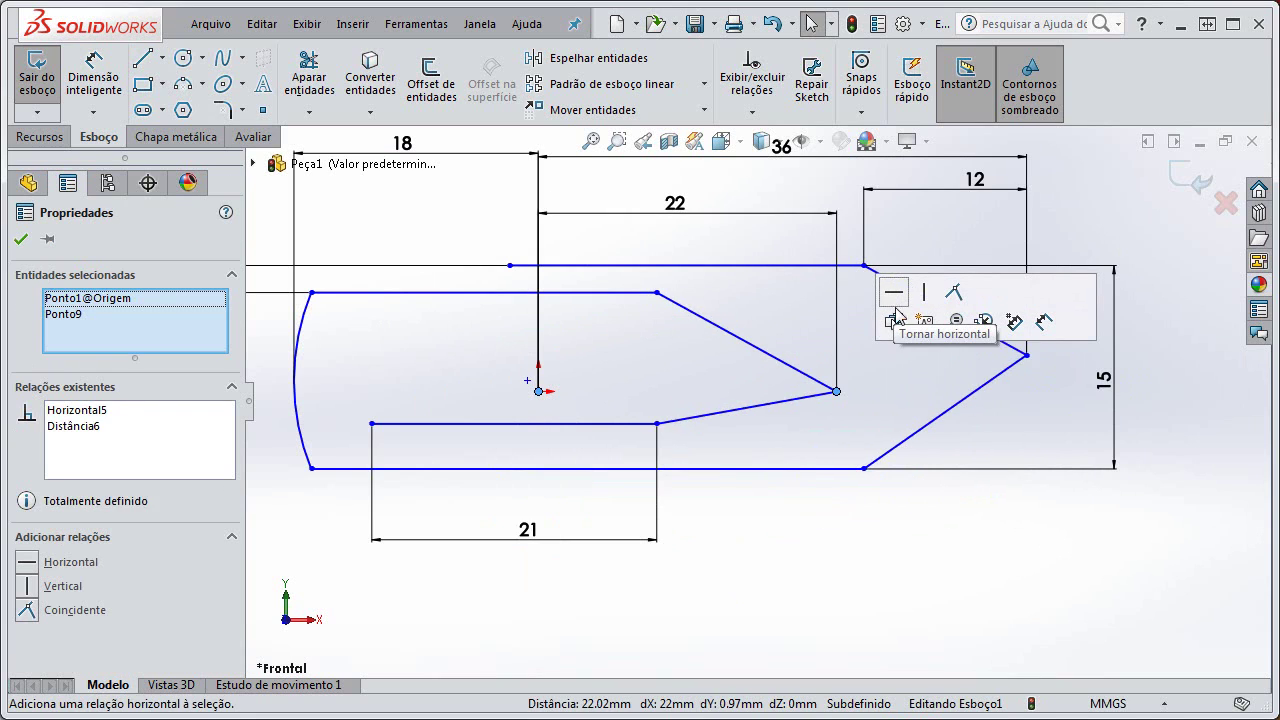
- Add a horizontal relation between the outer tip of the clip and the origin
click(1026, 355)
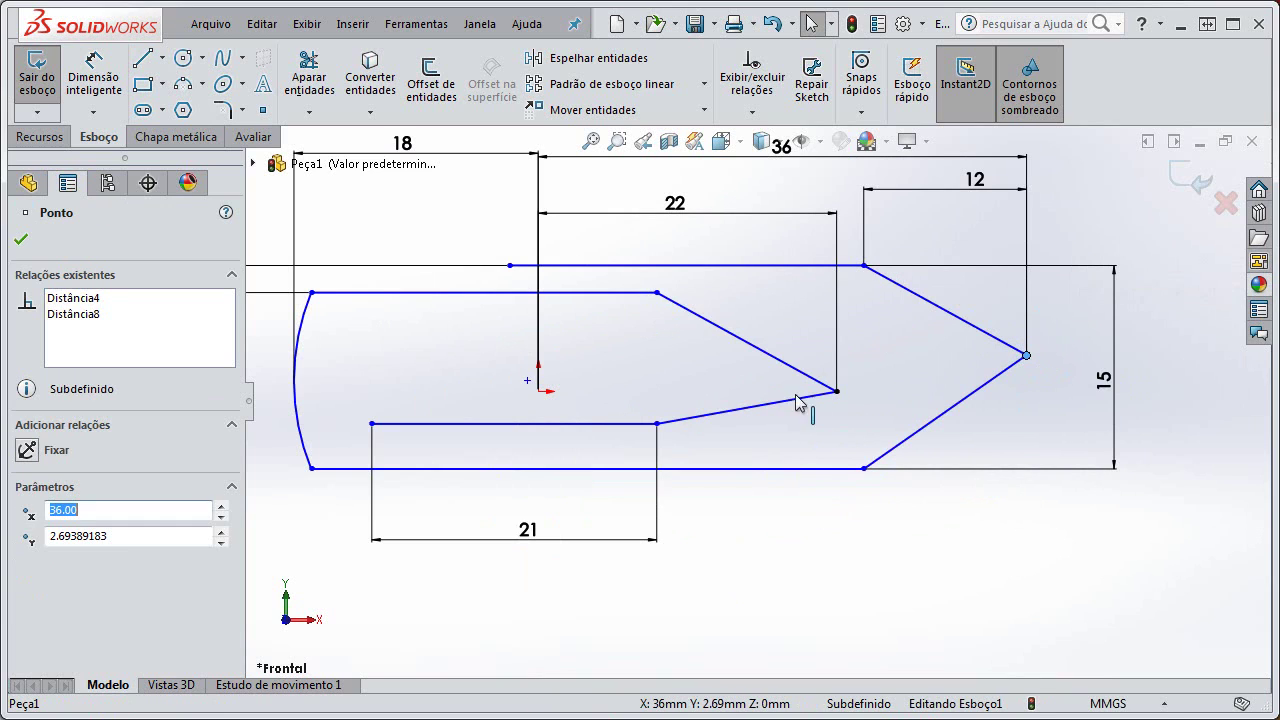
ctrl+click(538, 390)
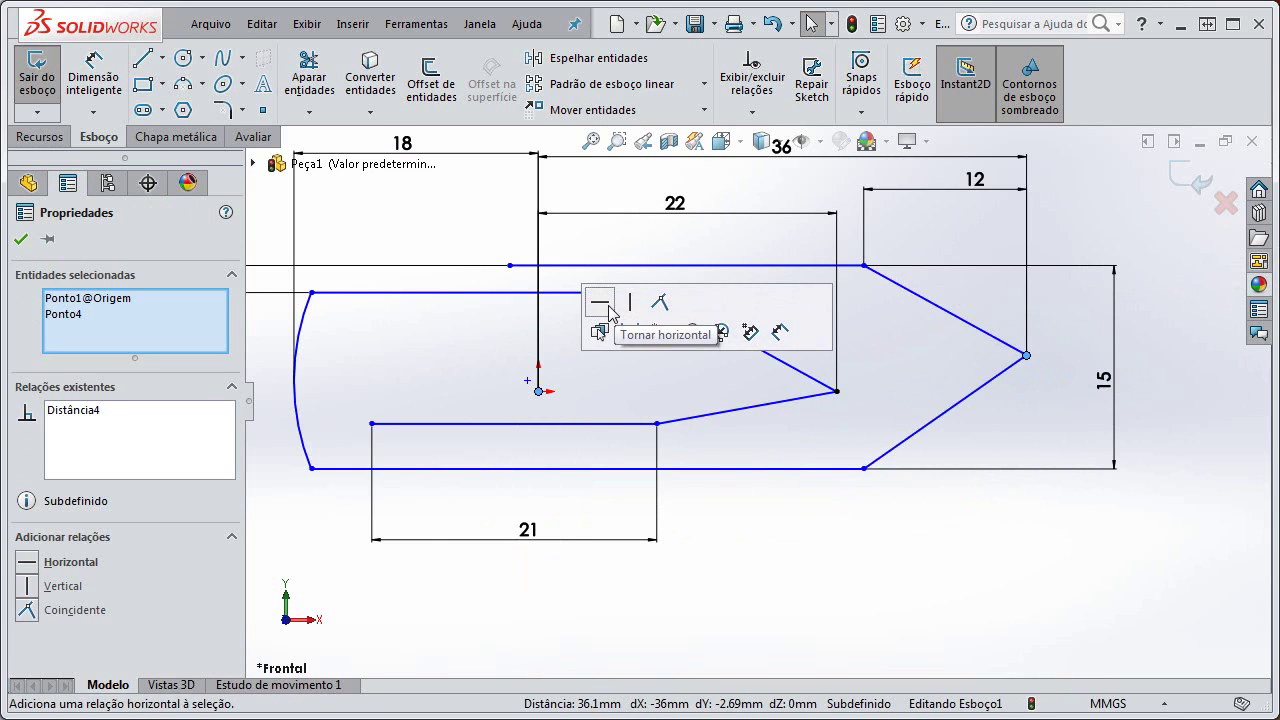
click(600, 301)
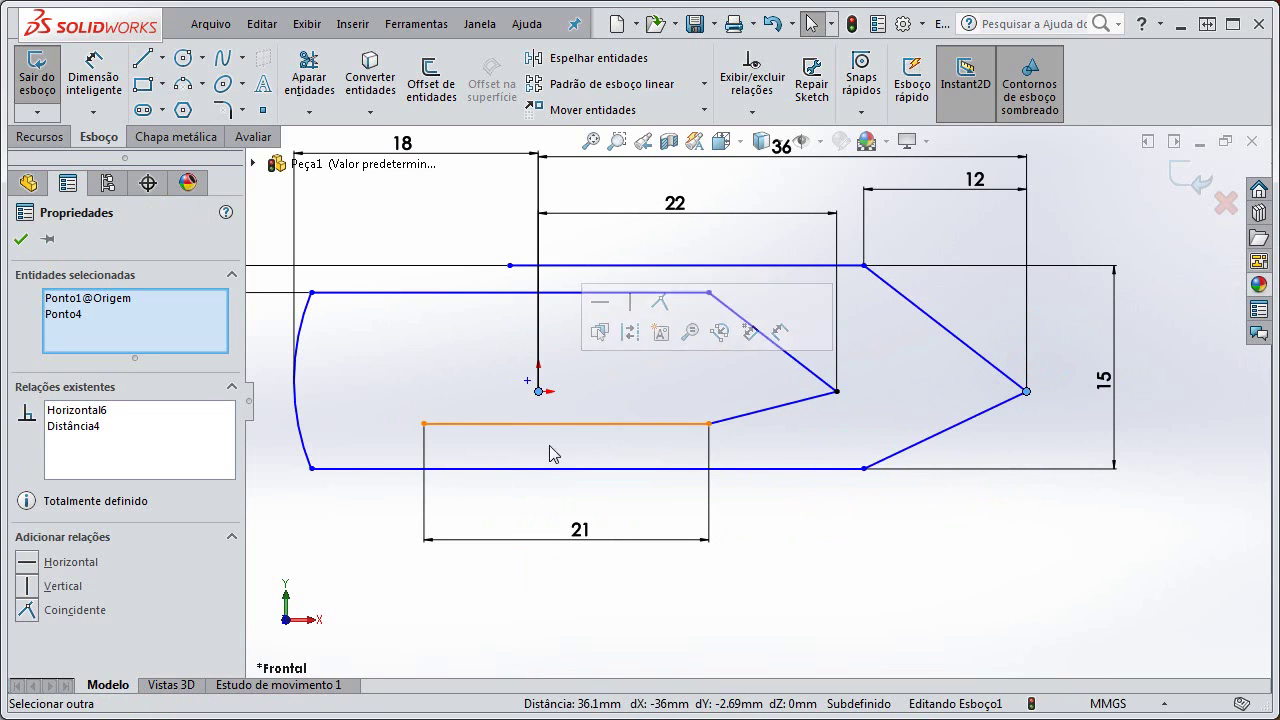
- Add a horizontal relation between the end arc's centre point and the origin
click(528, 381)
ctrl+click(538, 391)
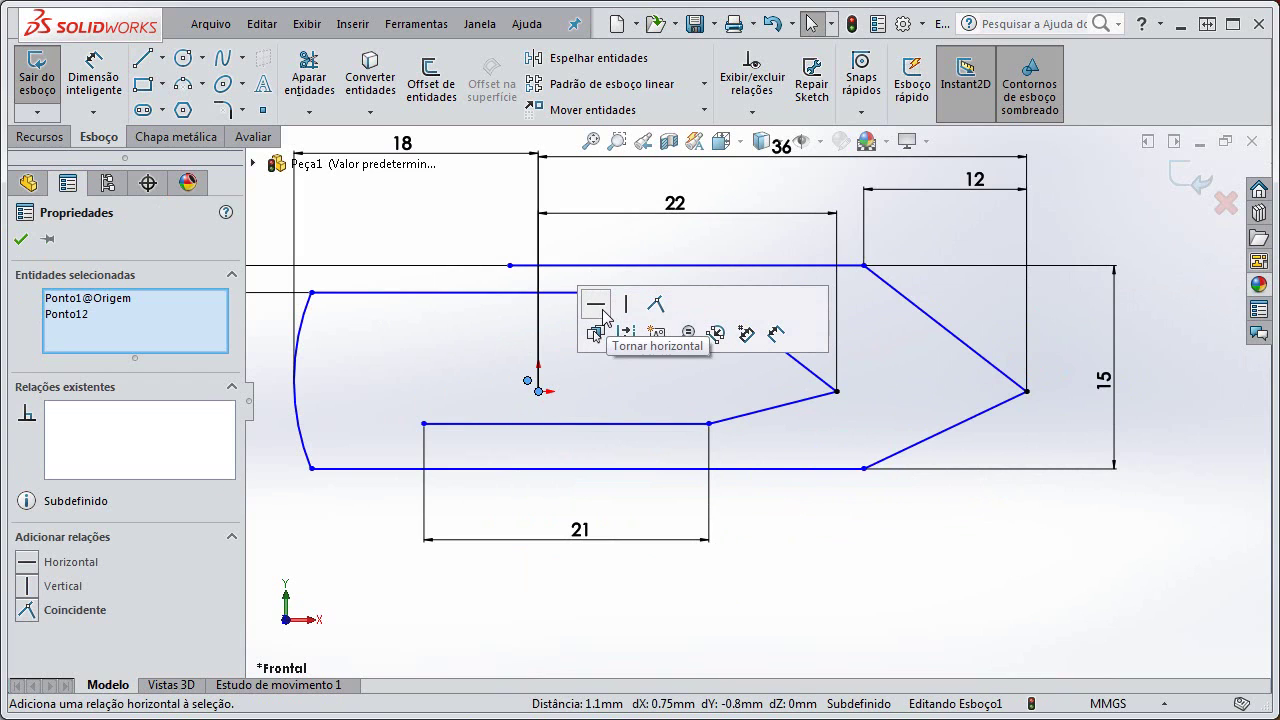
click(603, 305)
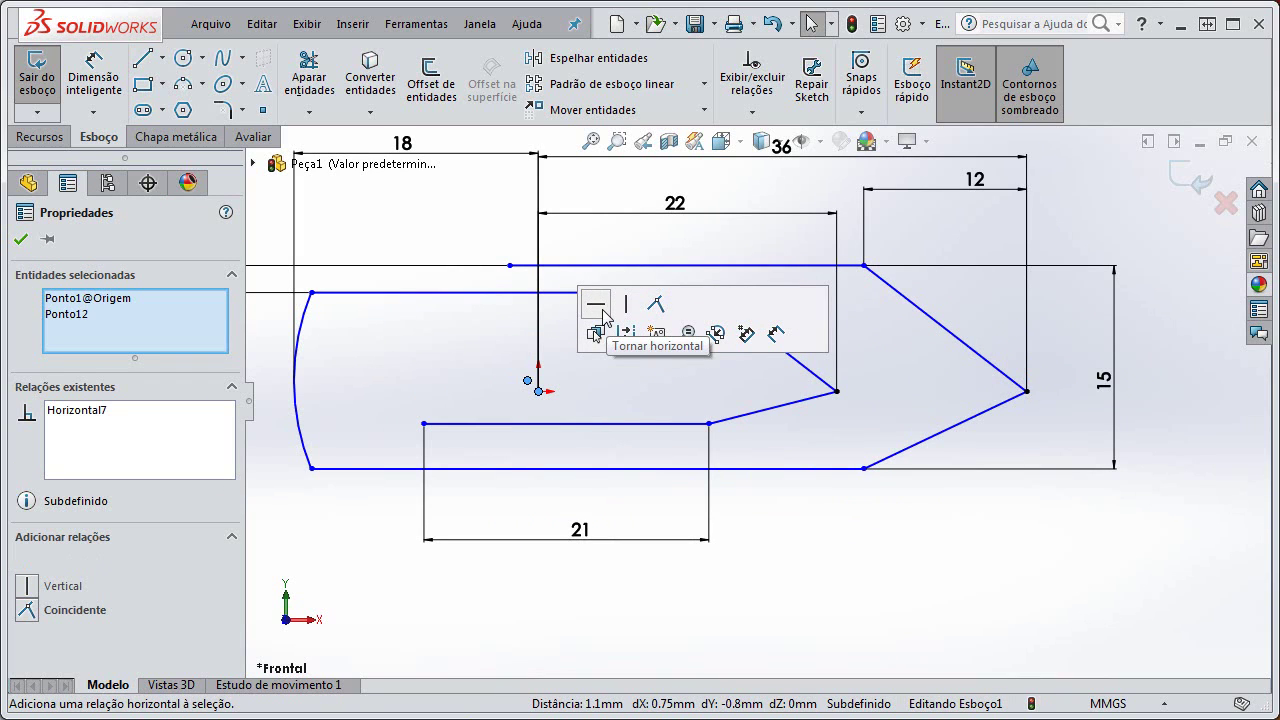
click(549, 402)
scroll(549, 407, up, 2)
scroll(550, 408, down, 1)
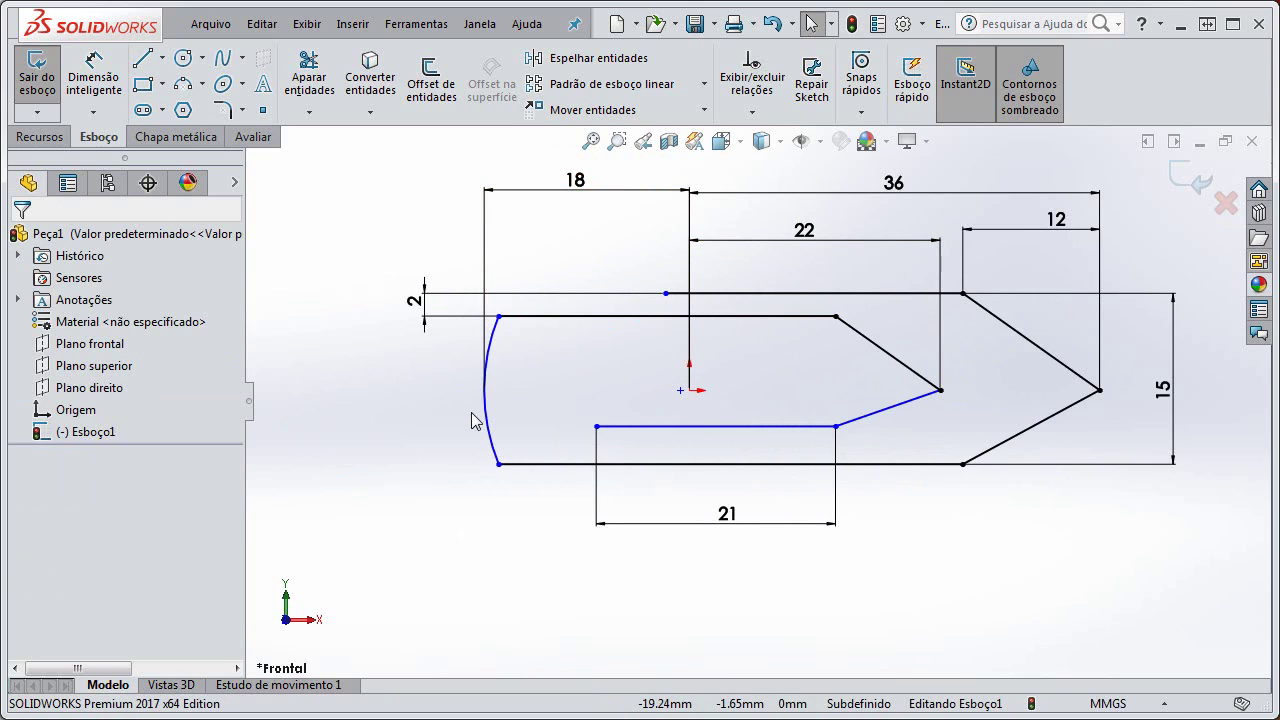
- Dimension the radius of the clip's end arc as 15 mm
click(94, 68)
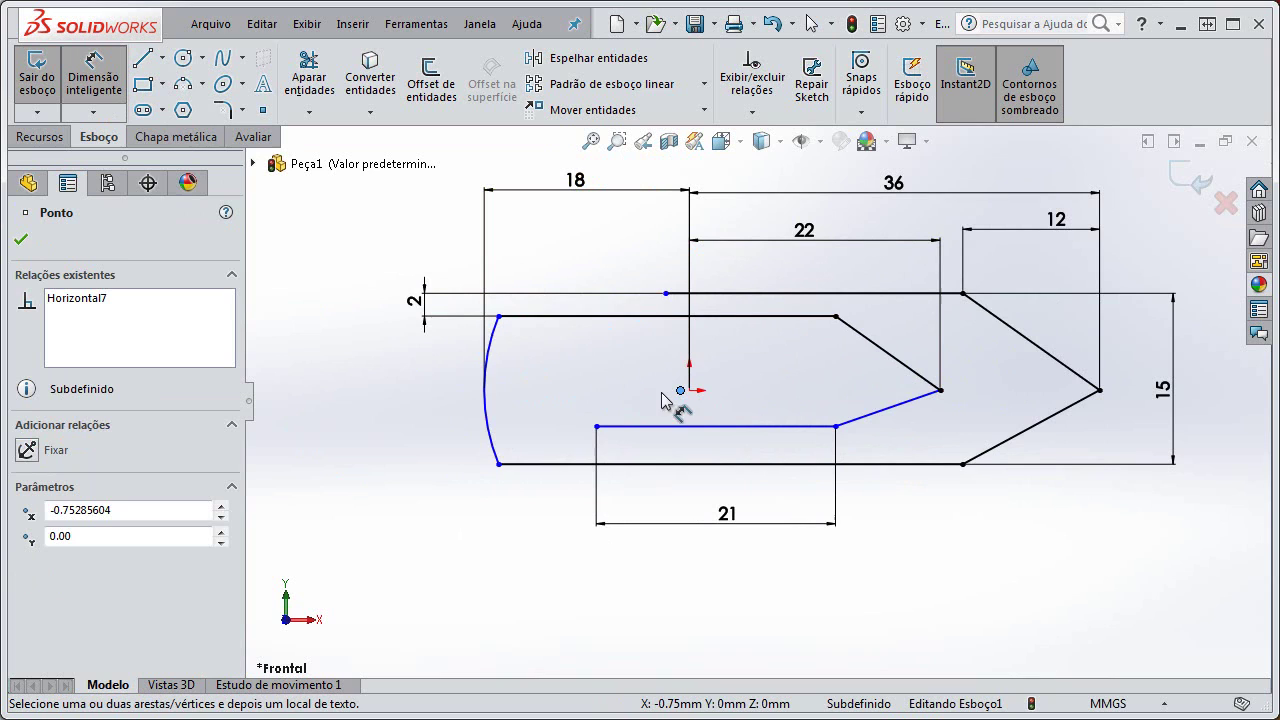
click(490, 414)
click(570, 412)
text(15)
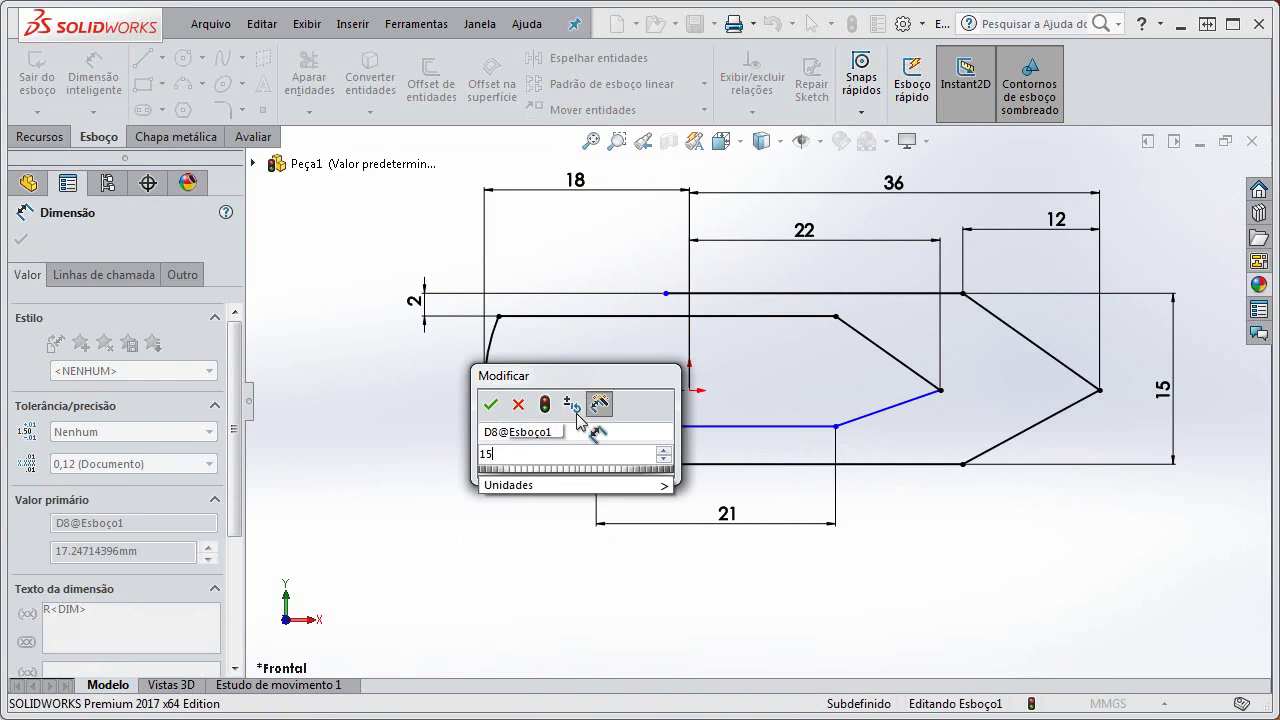
key(Return)
key(Escape)
key(Escape)
key(z)
scroll(963, 484, down, 2)
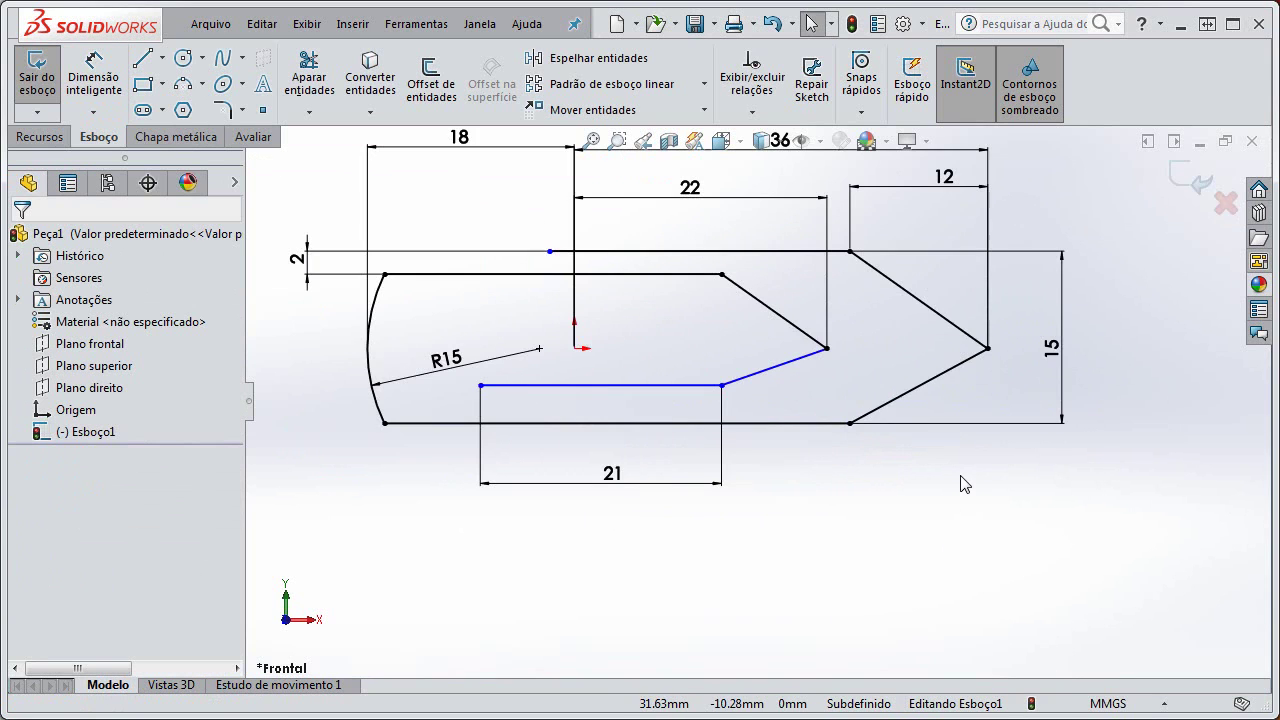
- Move the inner loop's lower horizontal line slightly downward to test its remaining freedom
key(z)
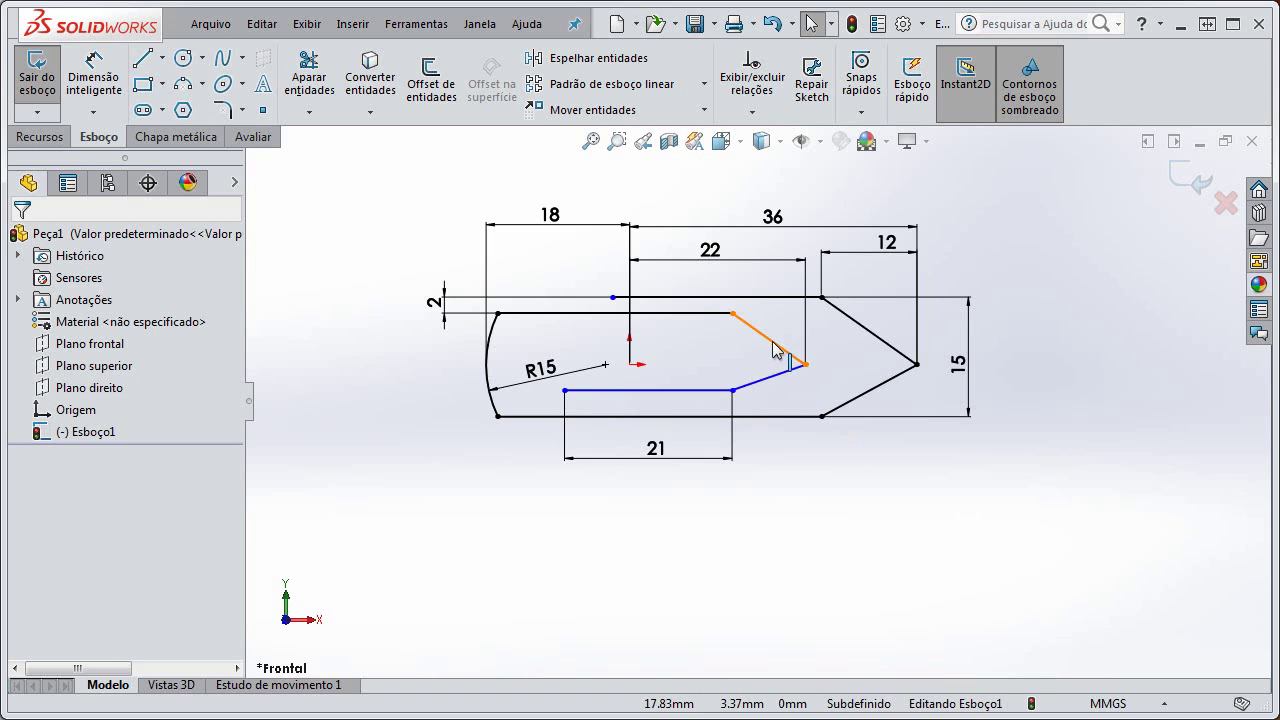
click(688, 396)
mouse_move(688, 396)
mouse_down()
mouse_move(691, 457)
mouse_move(688, 391)
mouse_move(687, 404)
mouse_up()
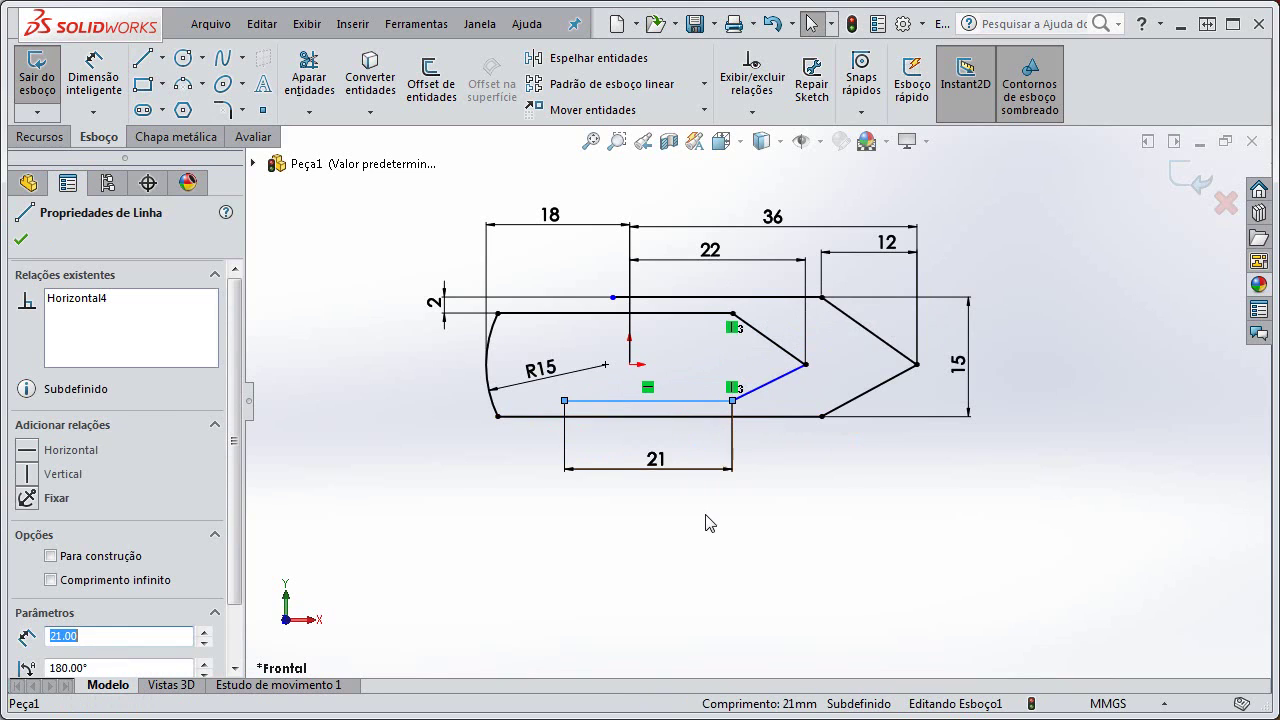
click(749, 432)
scroll(740, 440, down, 2)
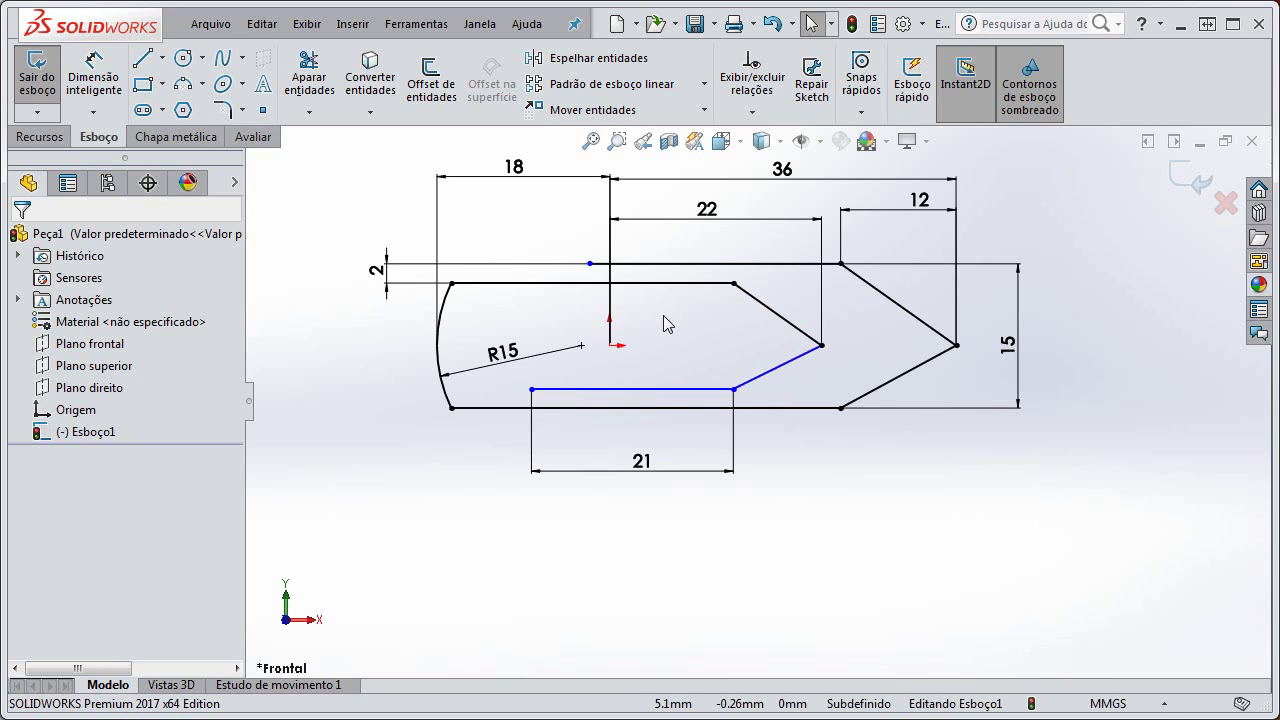
- Make the two slanted lines of the inner loop equal in length
click(771, 318)
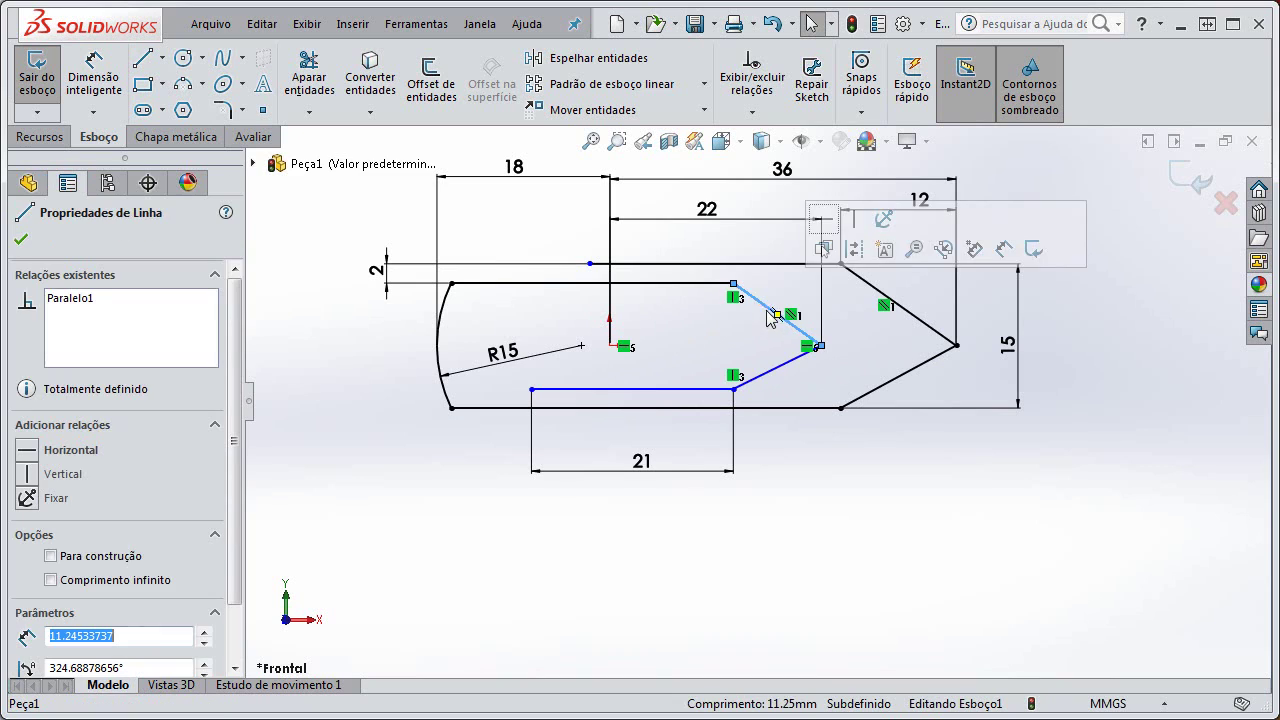
ctrl+click(778, 372)
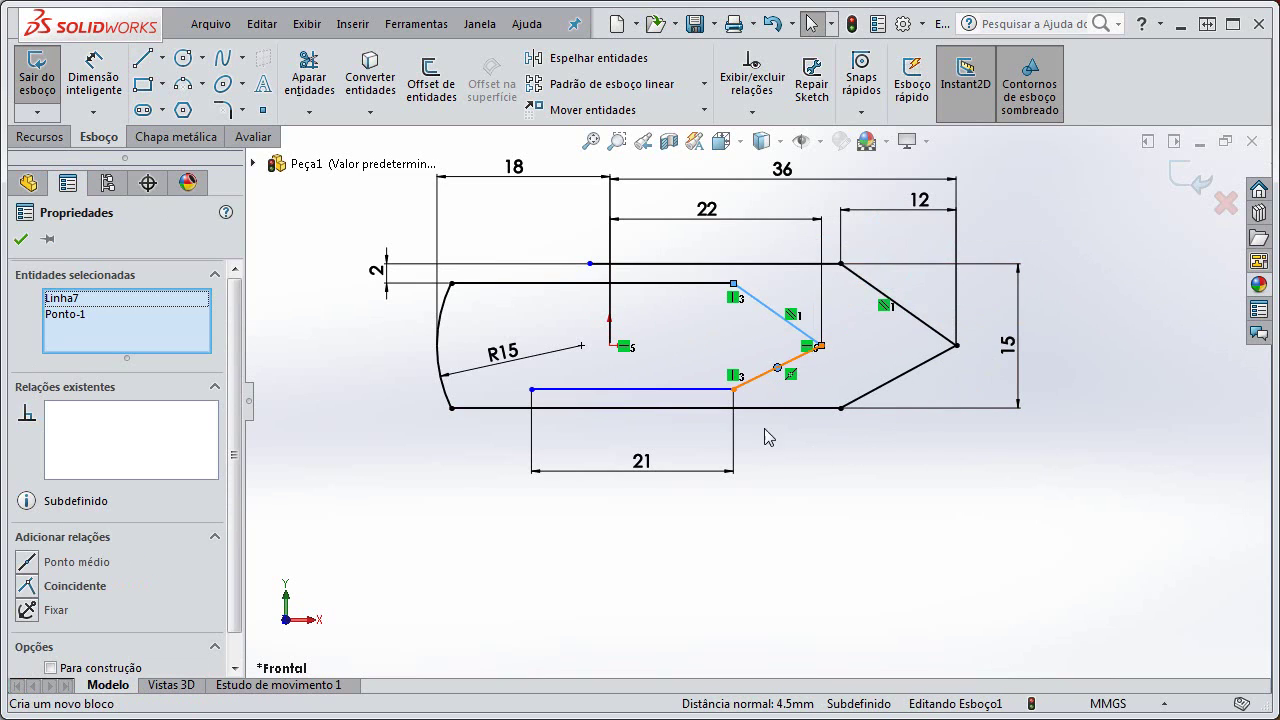
click(767, 432)
click(760, 376)
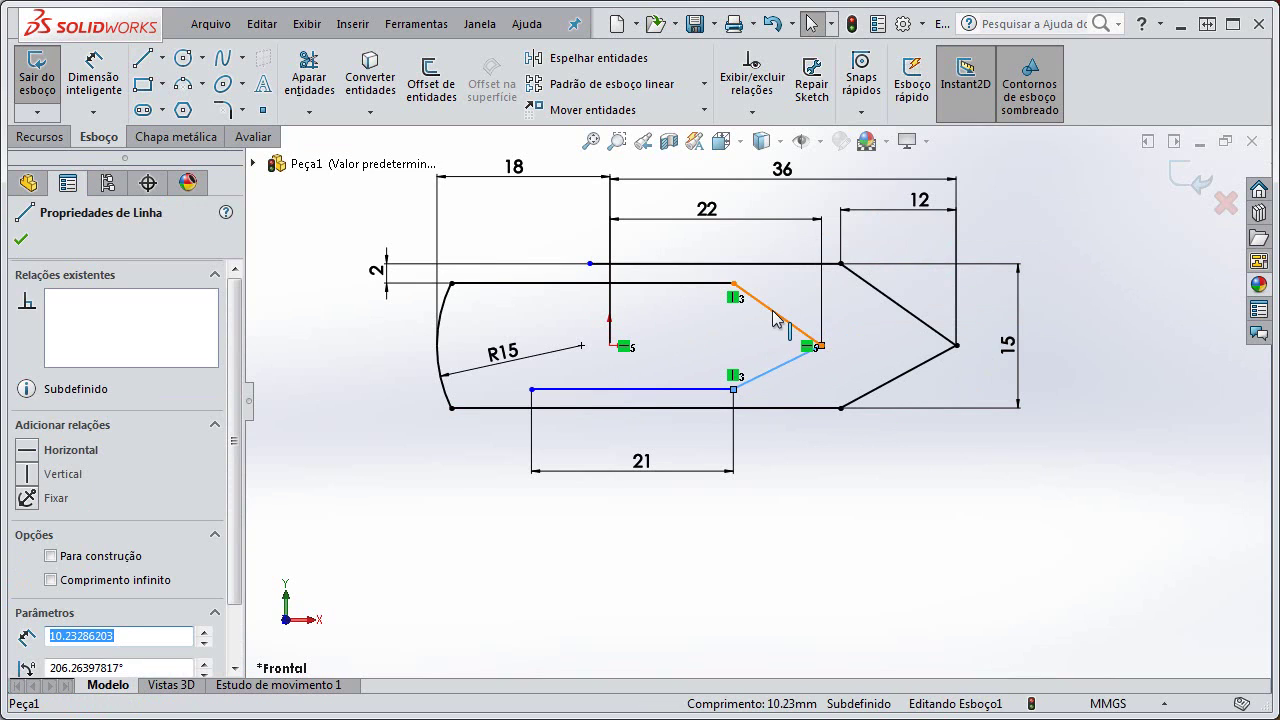
ctrl+click(775, 319)
click(981, 224)
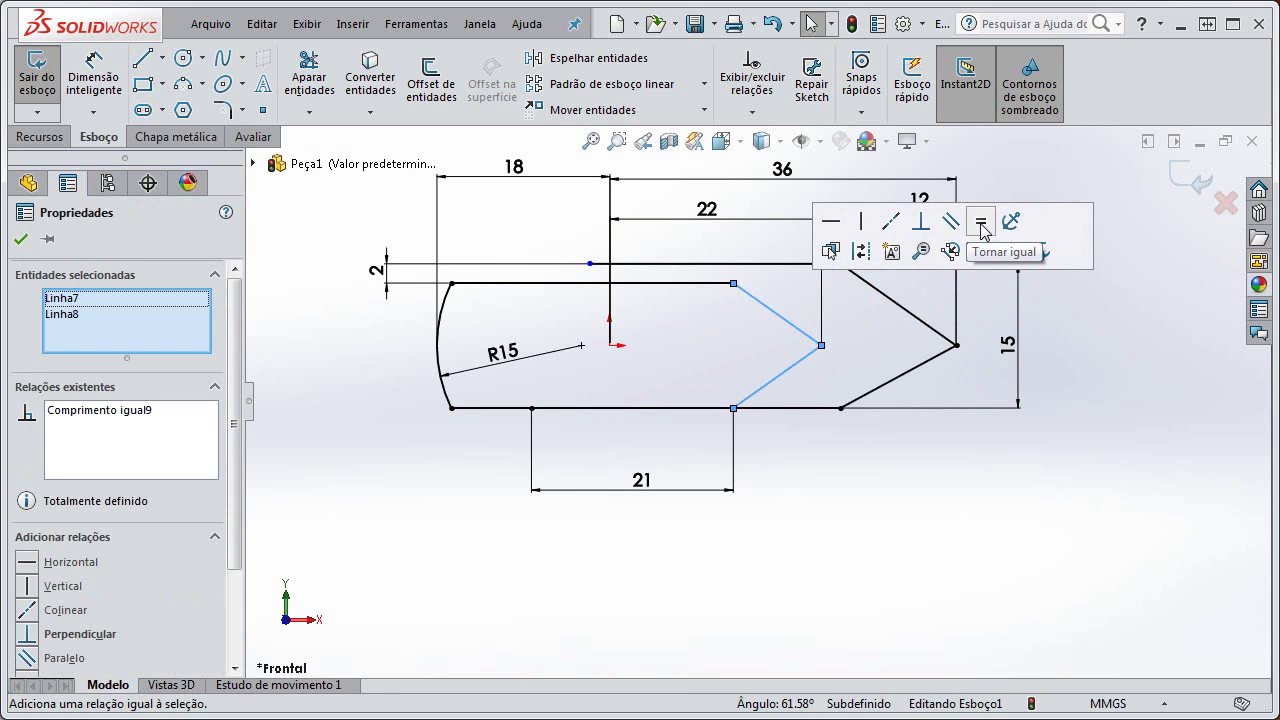
click(715, 432)
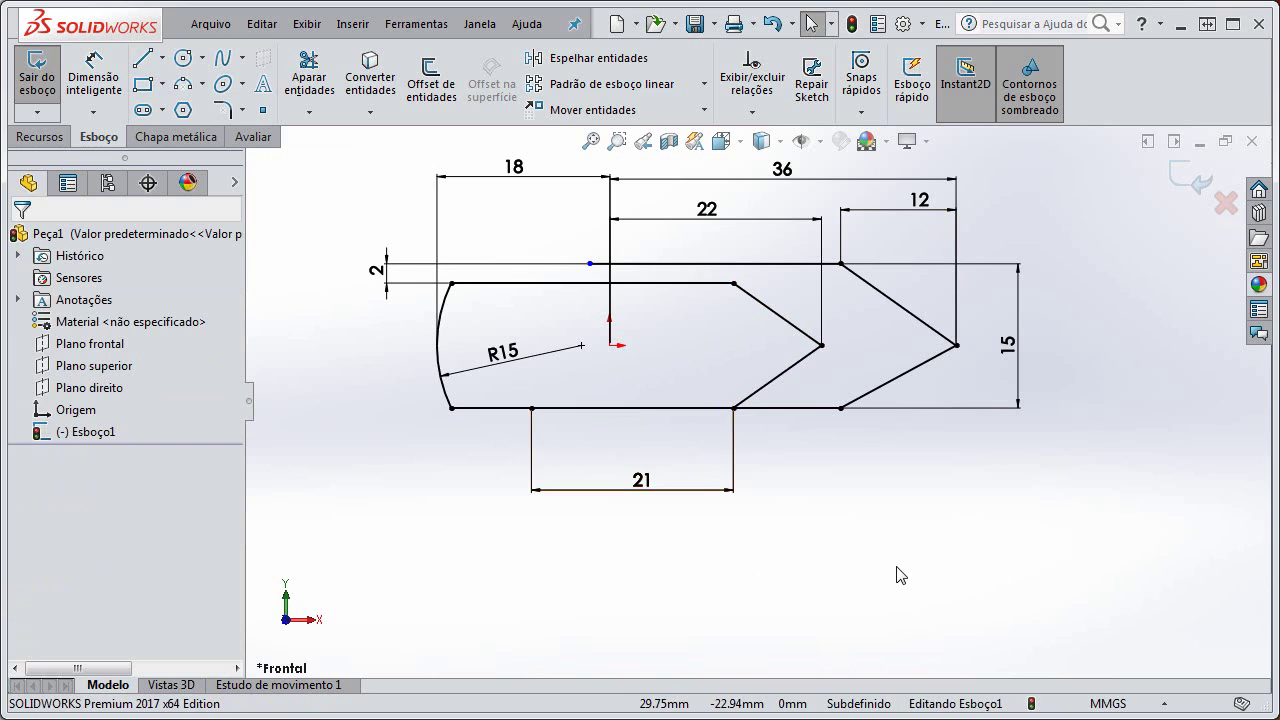
- Examine the existing relations on the slanted lines of the inner loop and the outer tip
scroll(720, 382, down, 3)
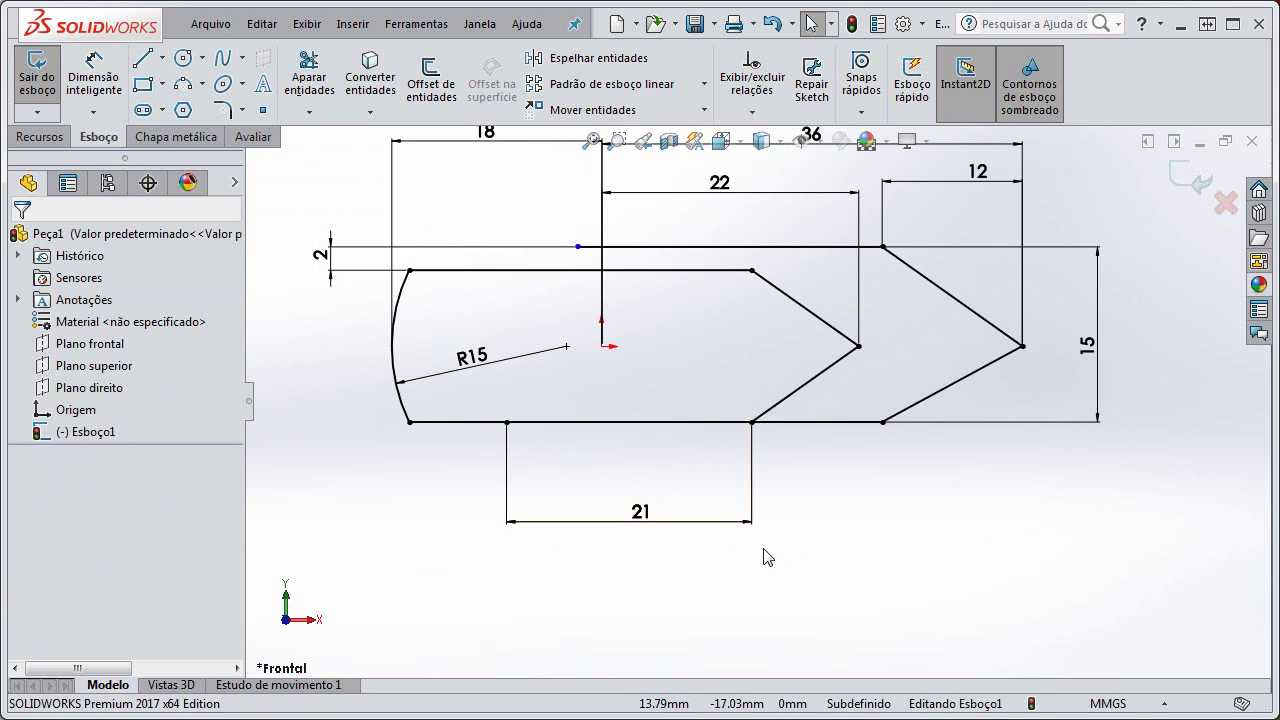
scroll(722, 382, up, 2)
click(780, 395)
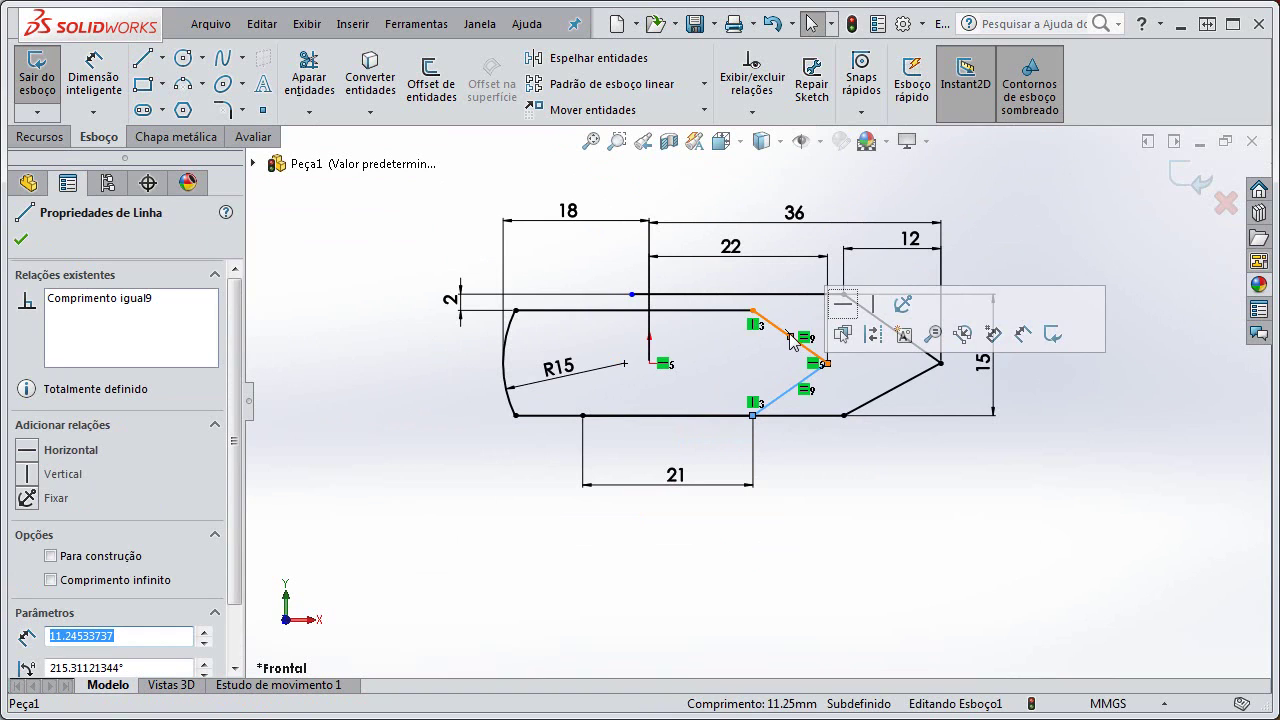
click(790, 340)
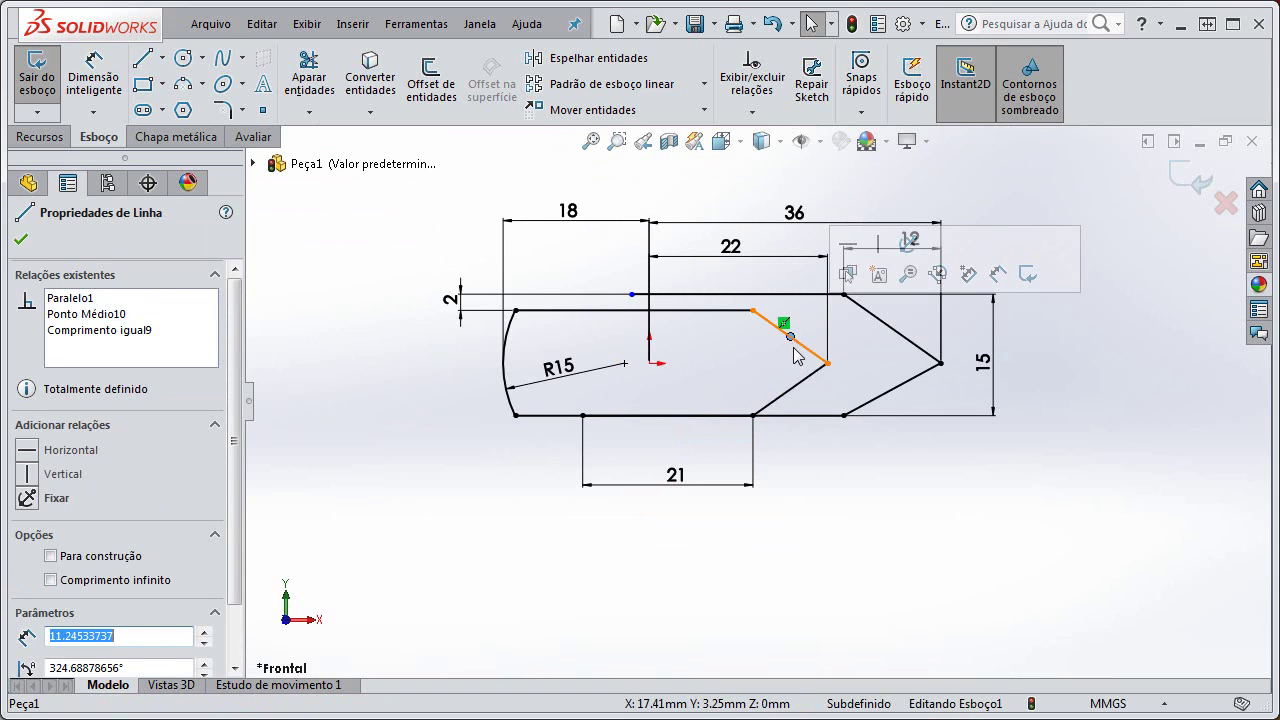
click(848, 510)
click(894, 390)
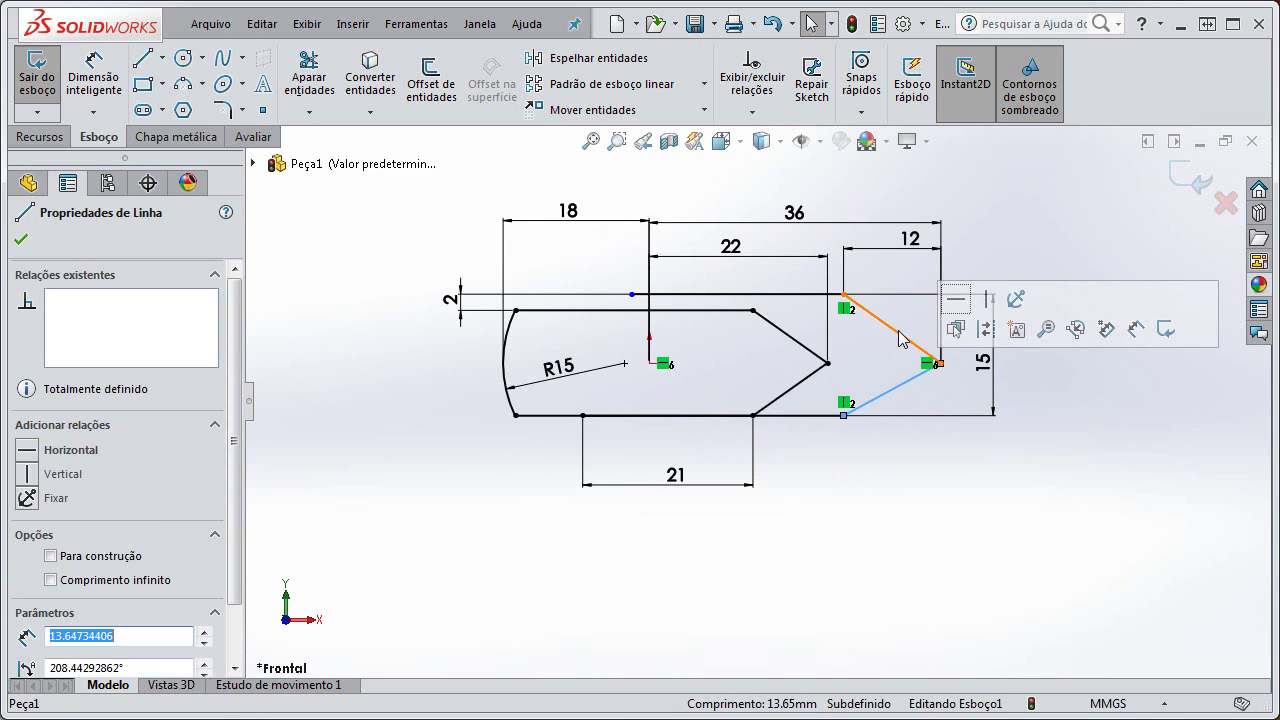
click(900, 336)
click(790, 337)
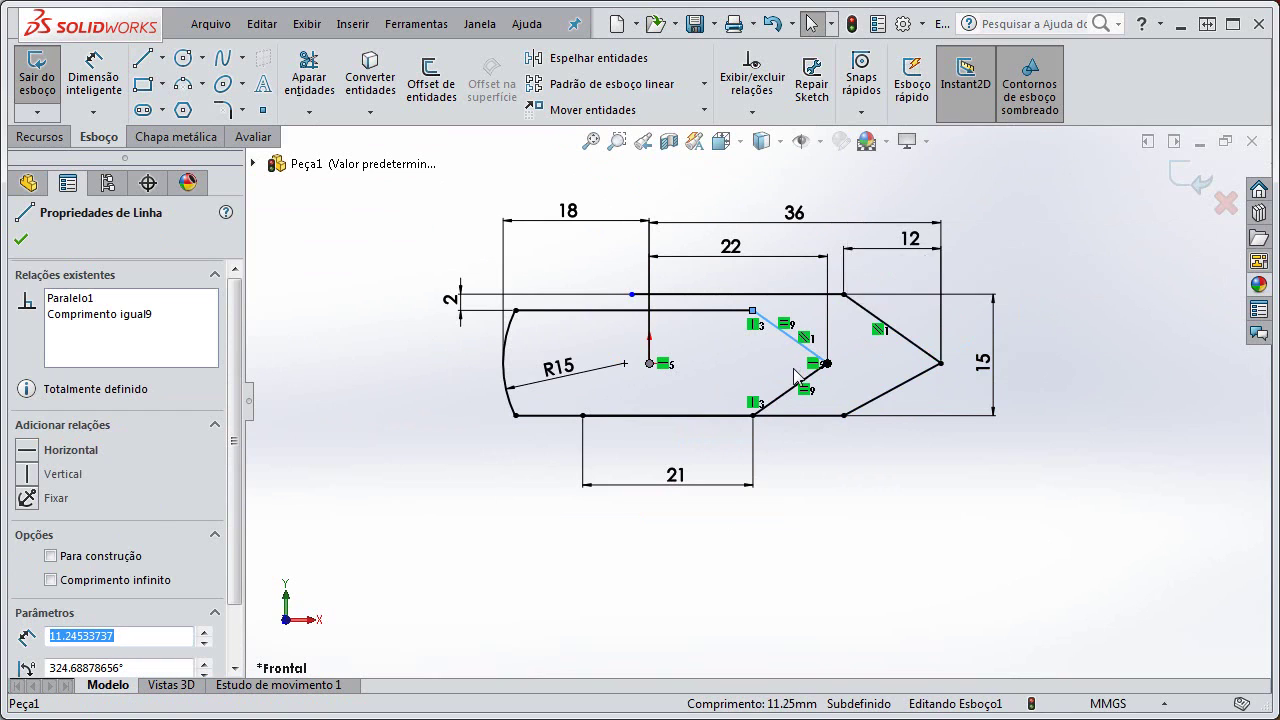
scroll(797, 375, down, 2)
click(778, 508)
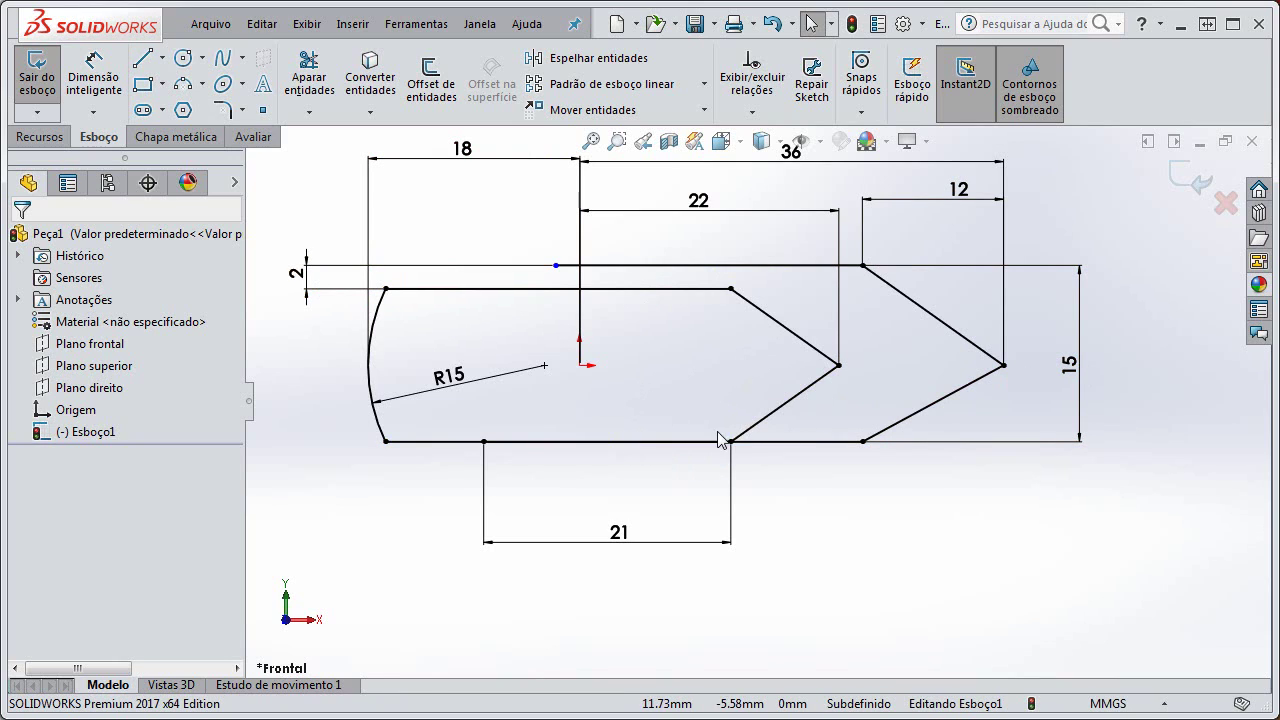
click(787, 402)
click(801, 532)
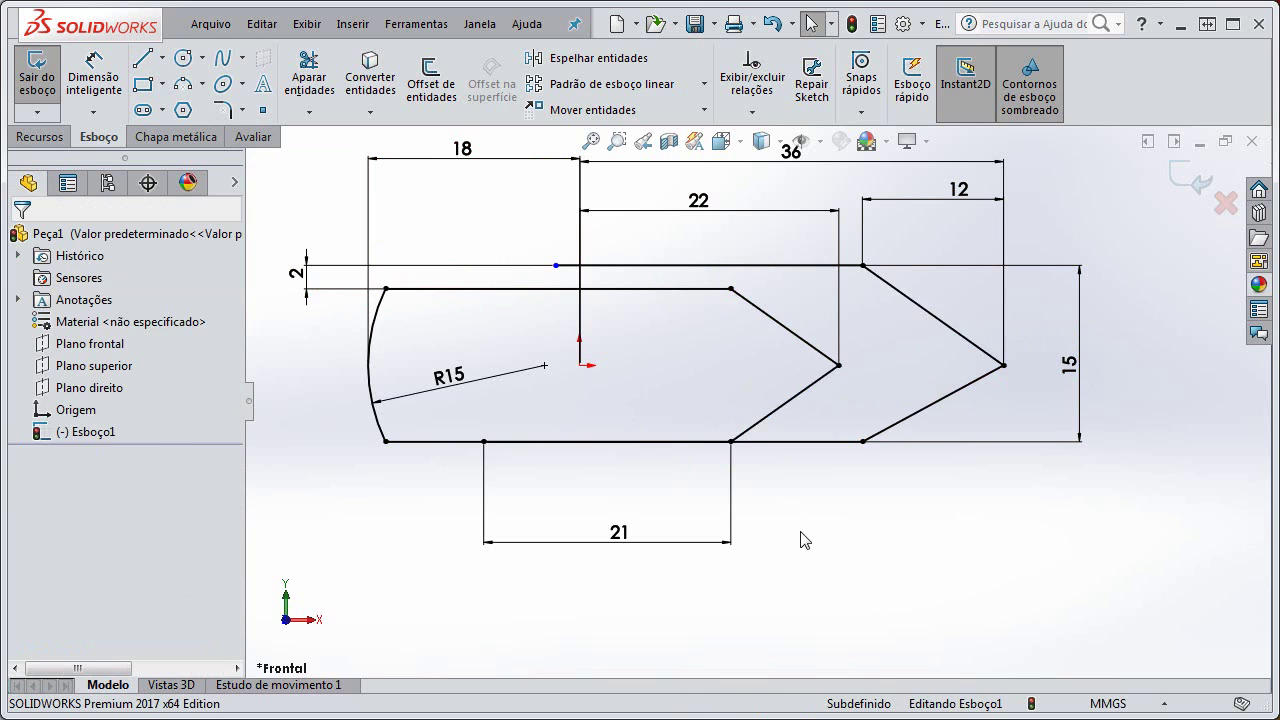
- Add a vertical relation between the free ends of the uppermost line and the inner loop's lower line
click(556, 265)
ctrl+click(484, 441)
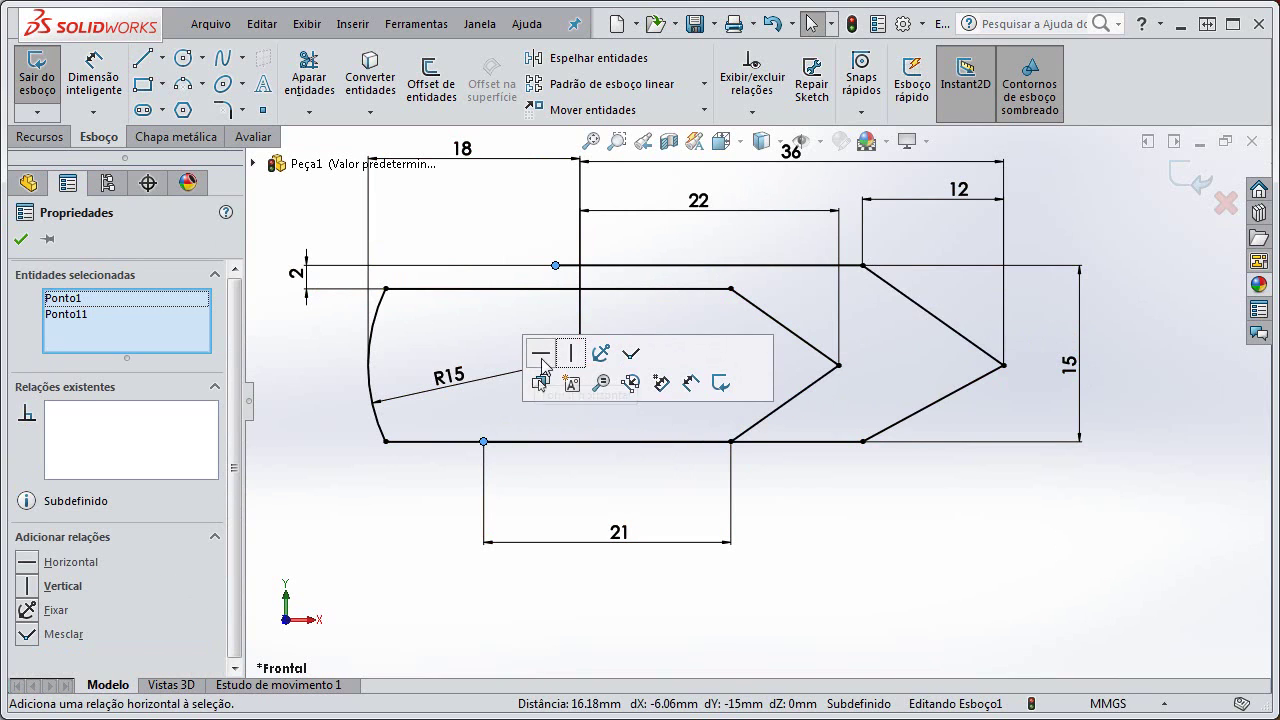
click(571, 353)
click(808, 566)
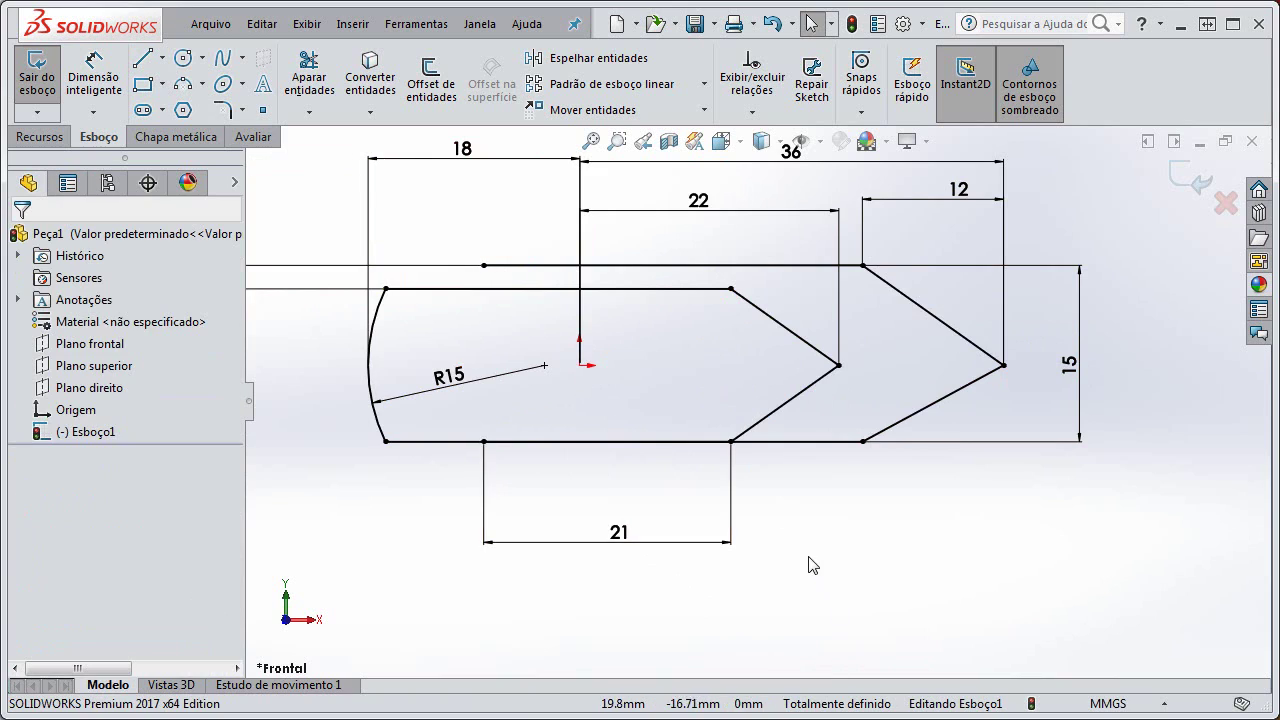
scroll(808, 560, up, 3)
scroll(767, 370, down, 1)
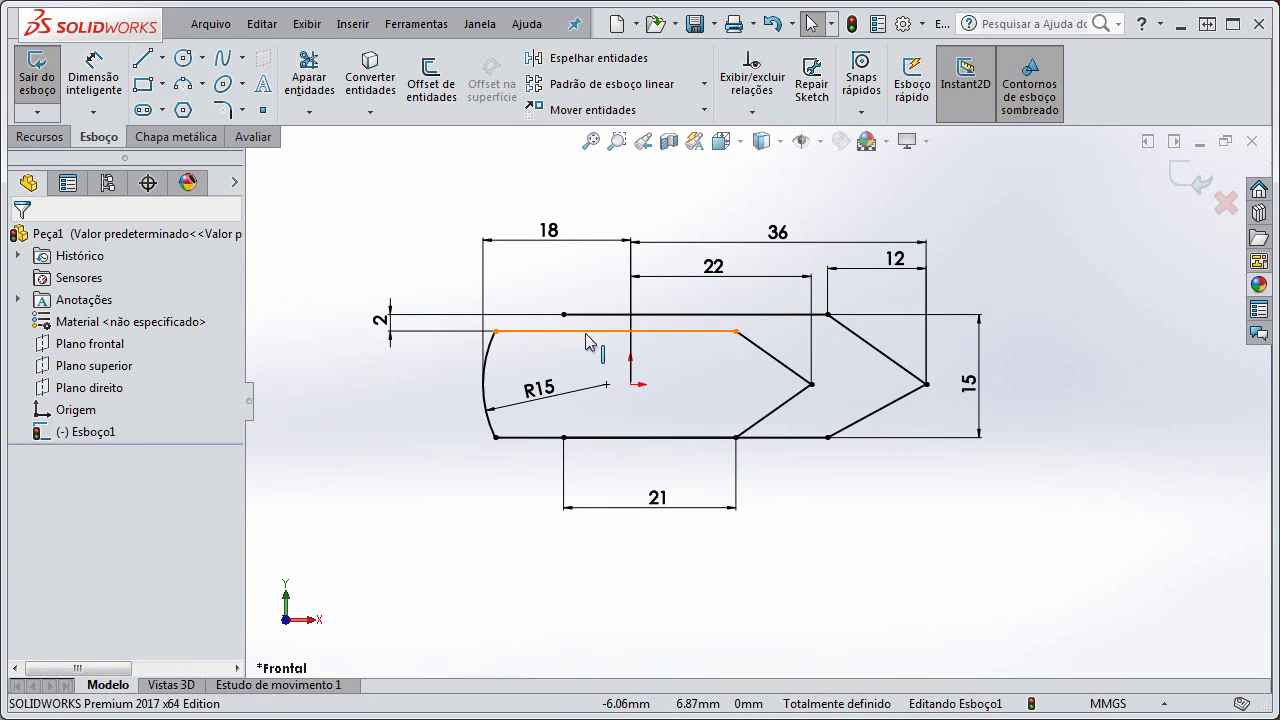
- Delete the horizontal relation between the end arc's centre point and the origin
click(614, 388)
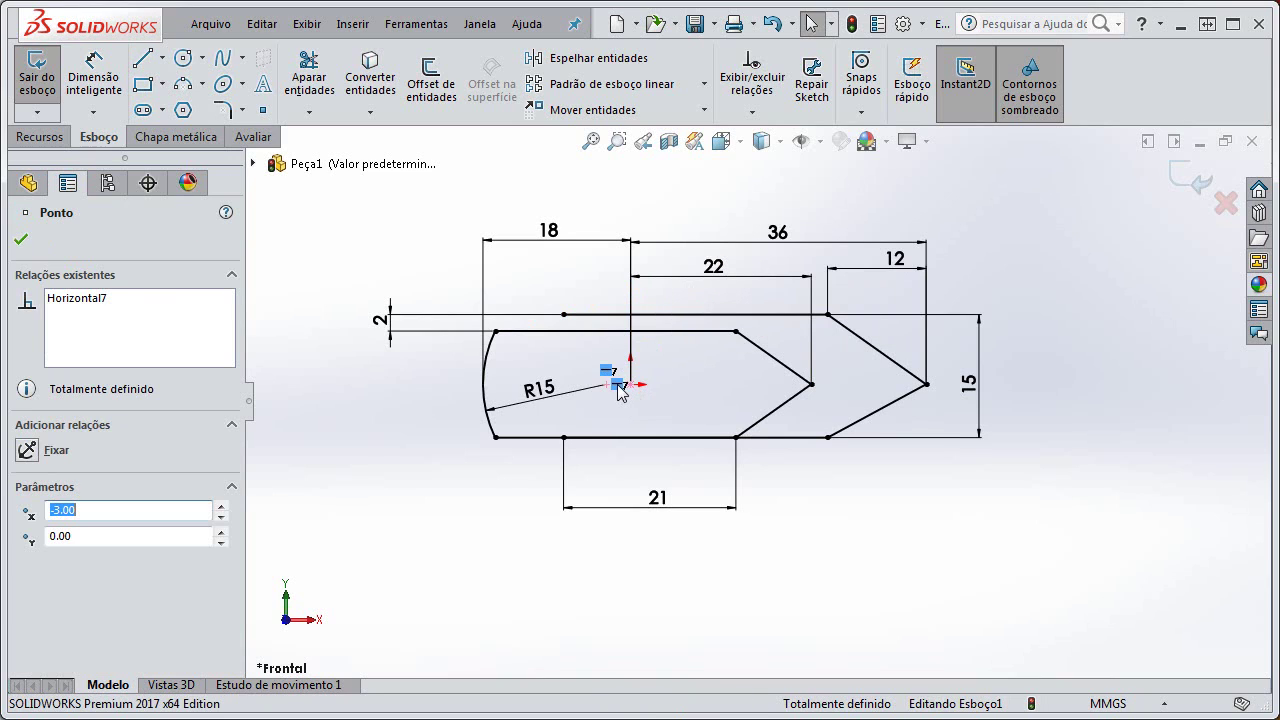
key(Delete)
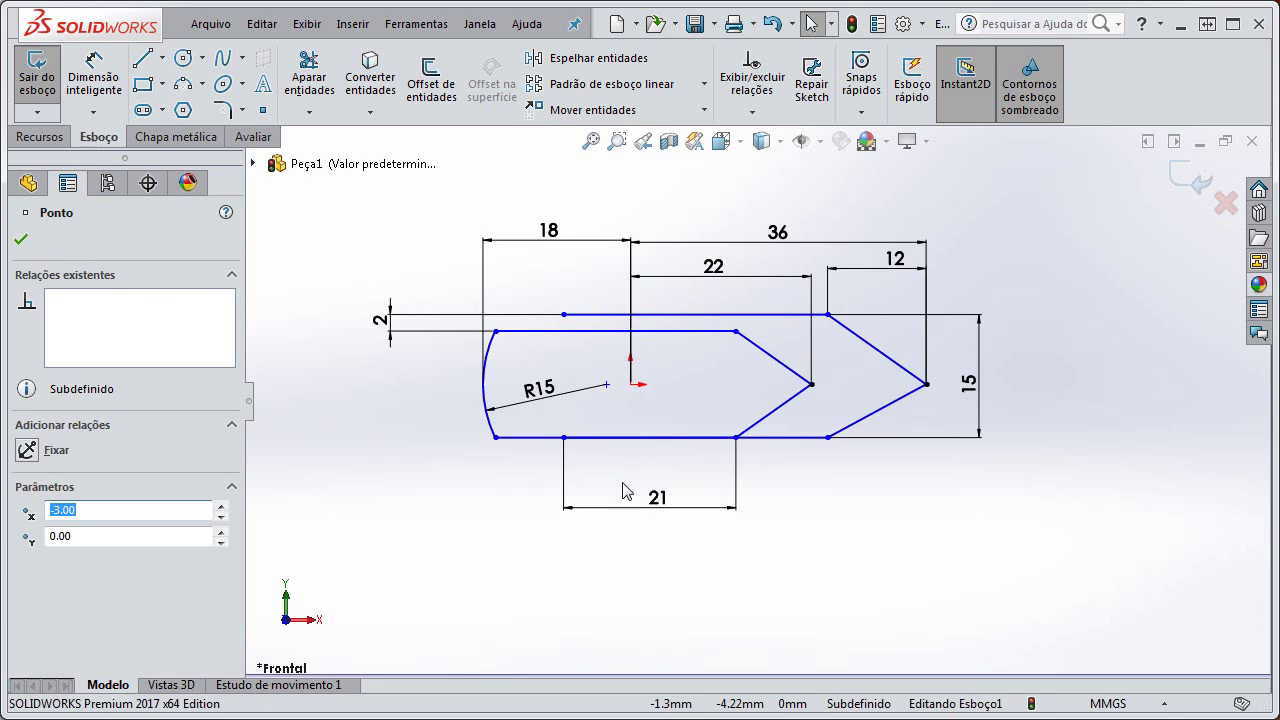
click(822, 547)
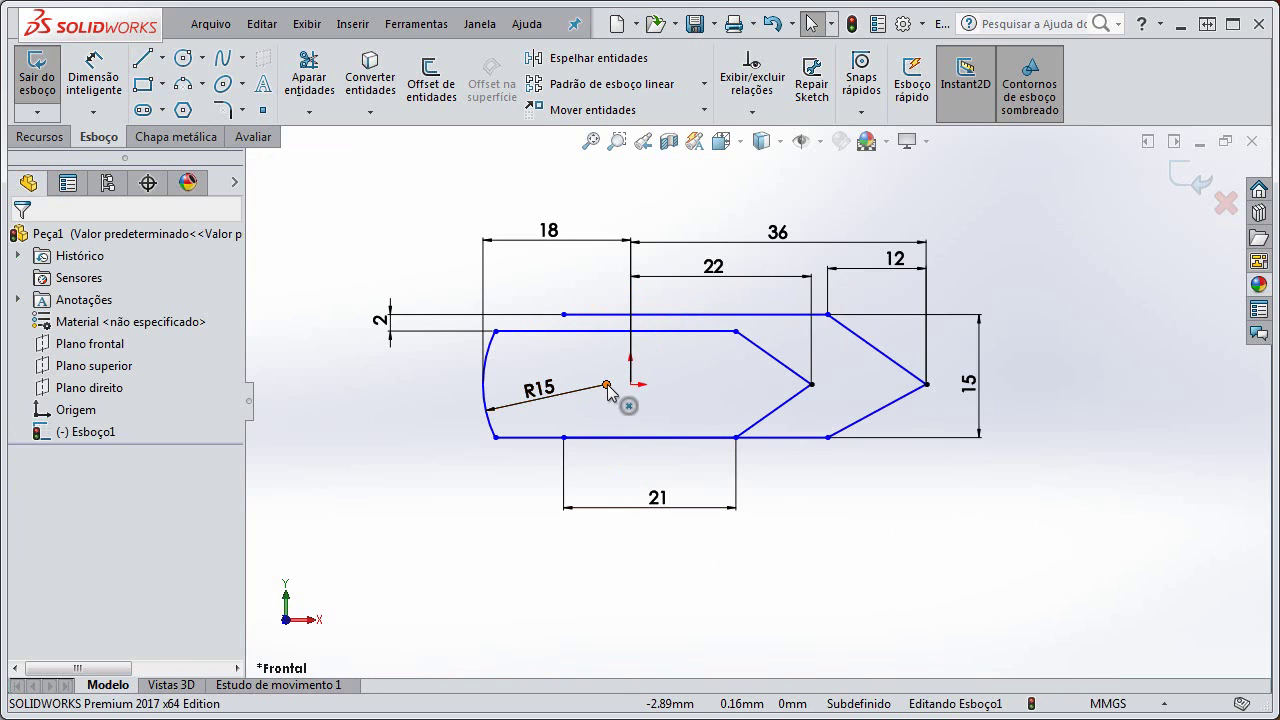
- Move the end arc's centre point slightly below the origin's level to separate the two lower horizontal lines
mouse_move(607, 386)
mouse_down()
mouse_move(606, 418)
mouse_move(606, 398)
mouse_up()
click(832, 551)
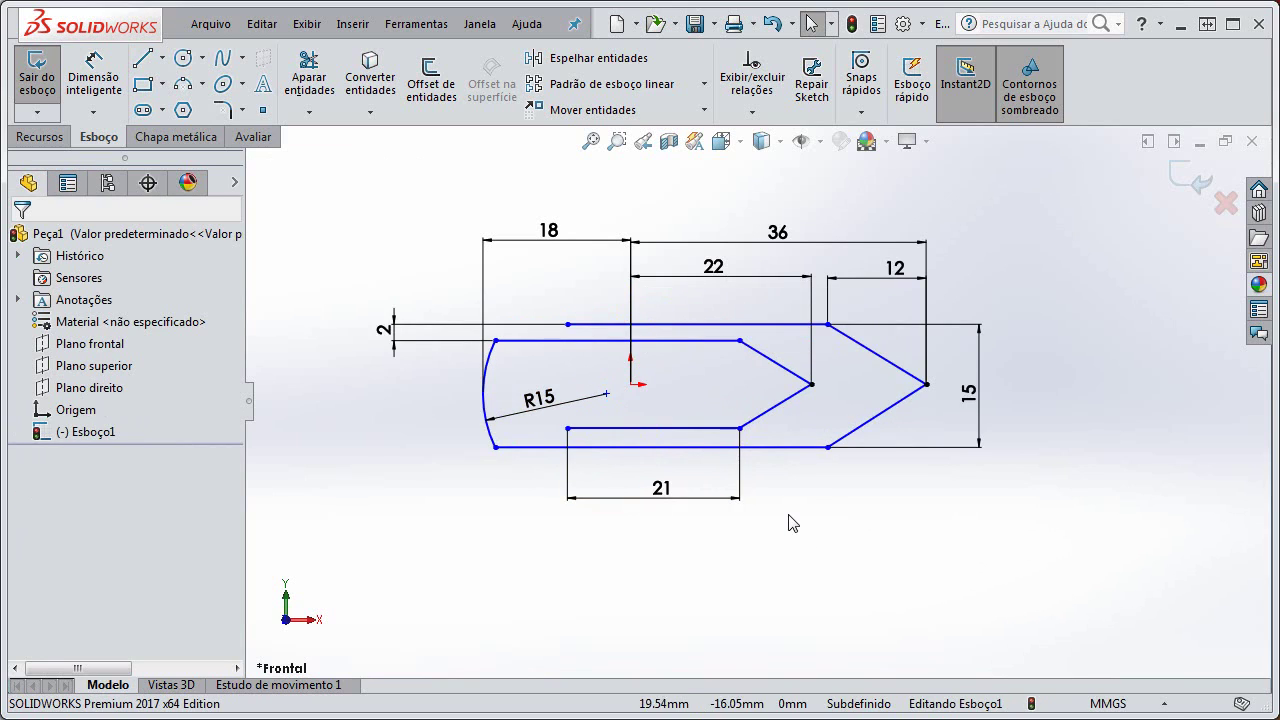
scroll(791, 517, down, 2)
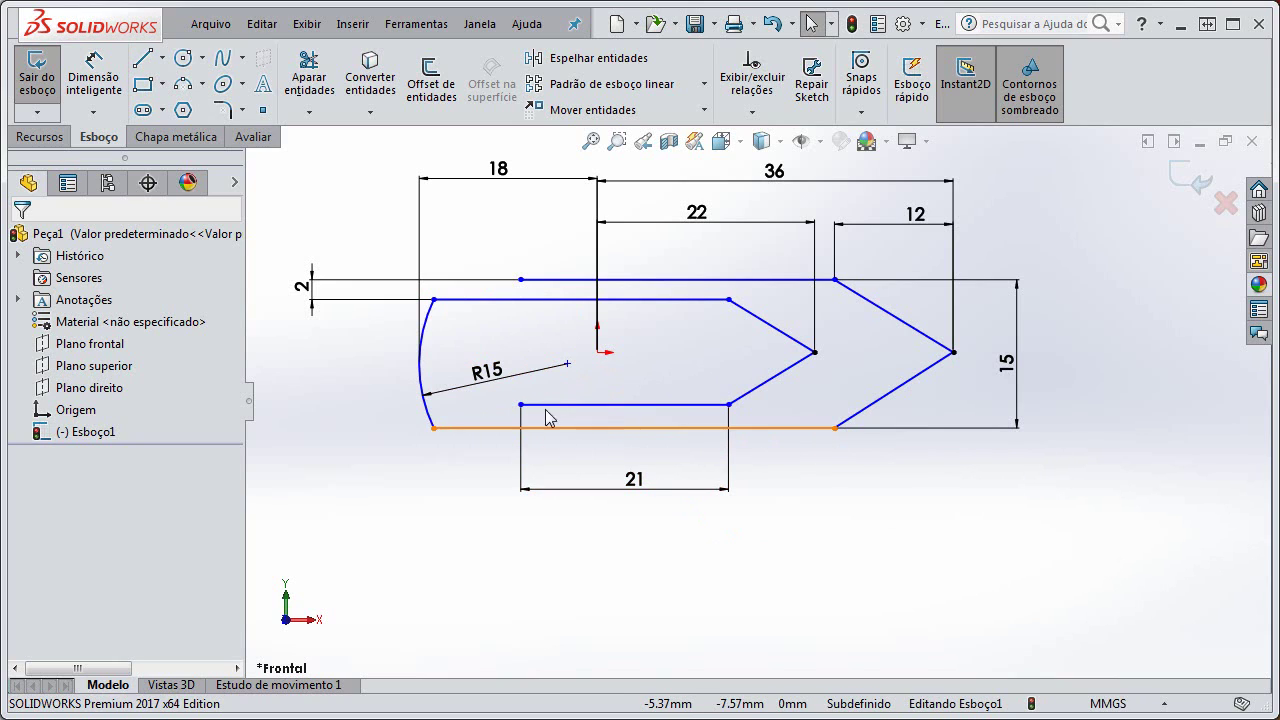
- Dimension the distance between the inner loop's lower line and the lowest horizontal line as 2 mm
right_drag(451, 512, 448, 440)
click(590, 405)
click(540, 428)
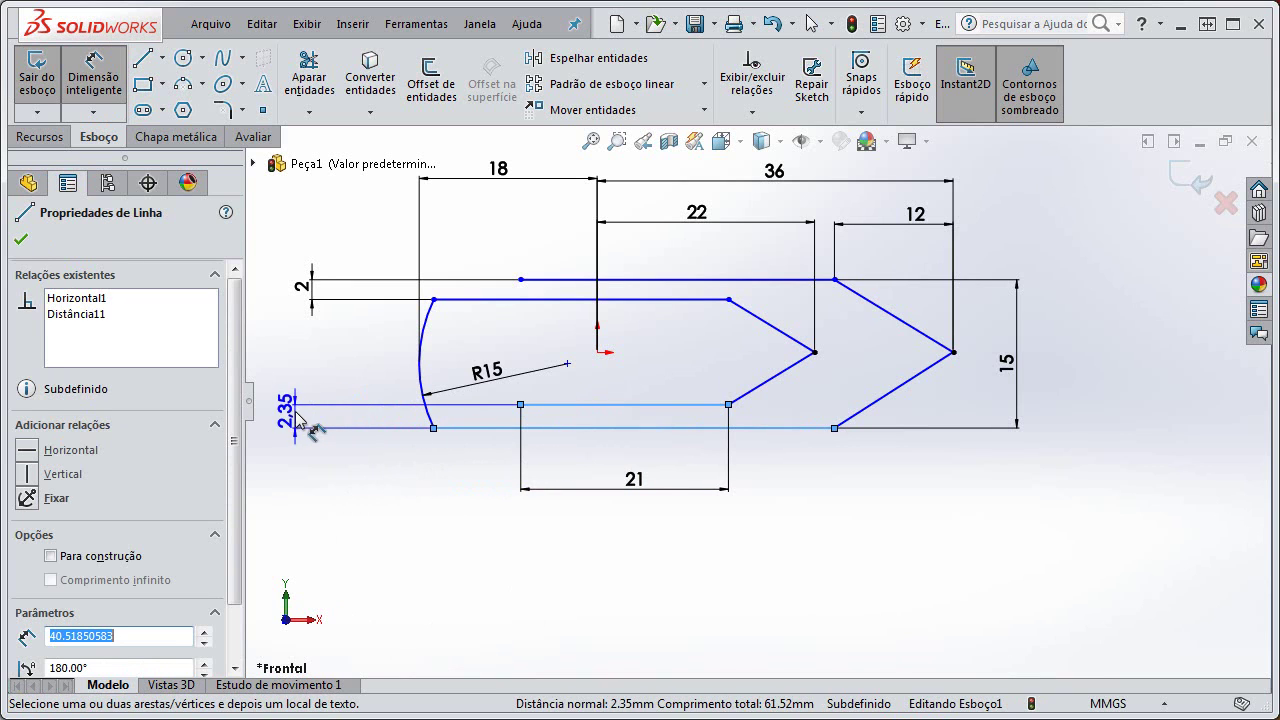
click(312, 420)
text(2.35461005mm)
key(Return)
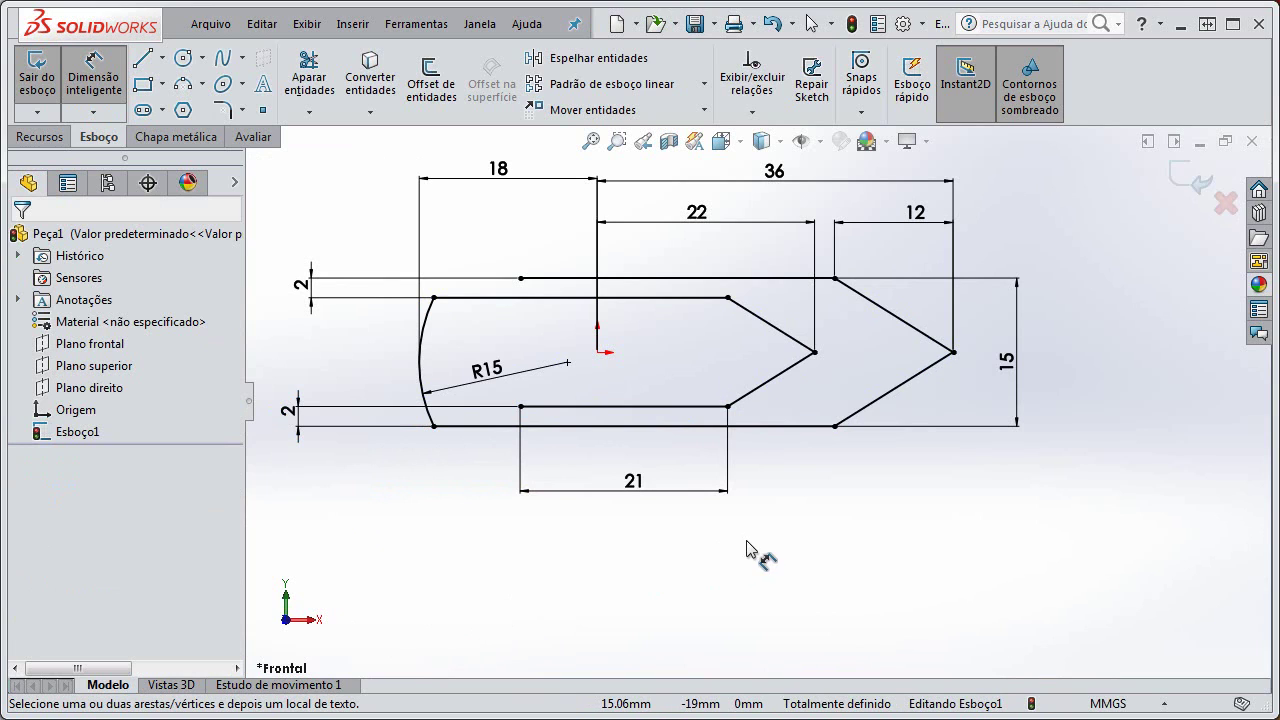
- Choose the outer tip and the inner loop's tip for 2 mm sketch fillets, following the radii in the exercise drawing
key(alt+Tab)
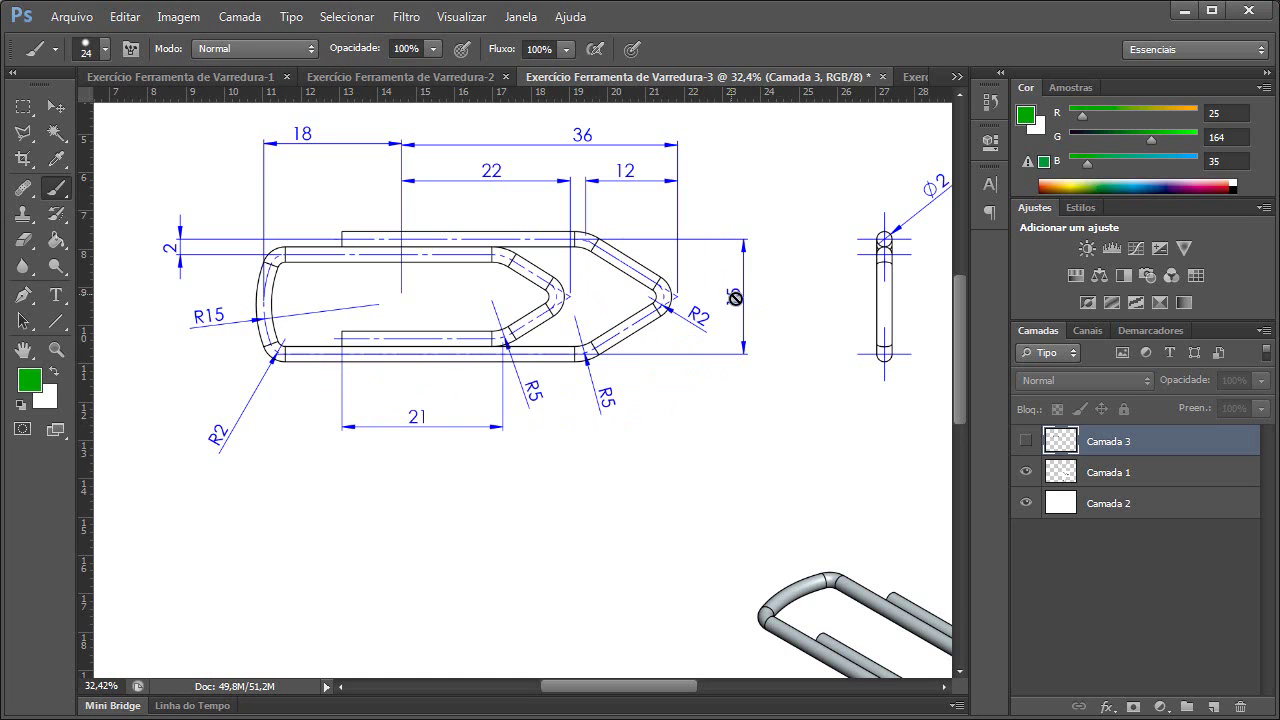
click(1184, 16)
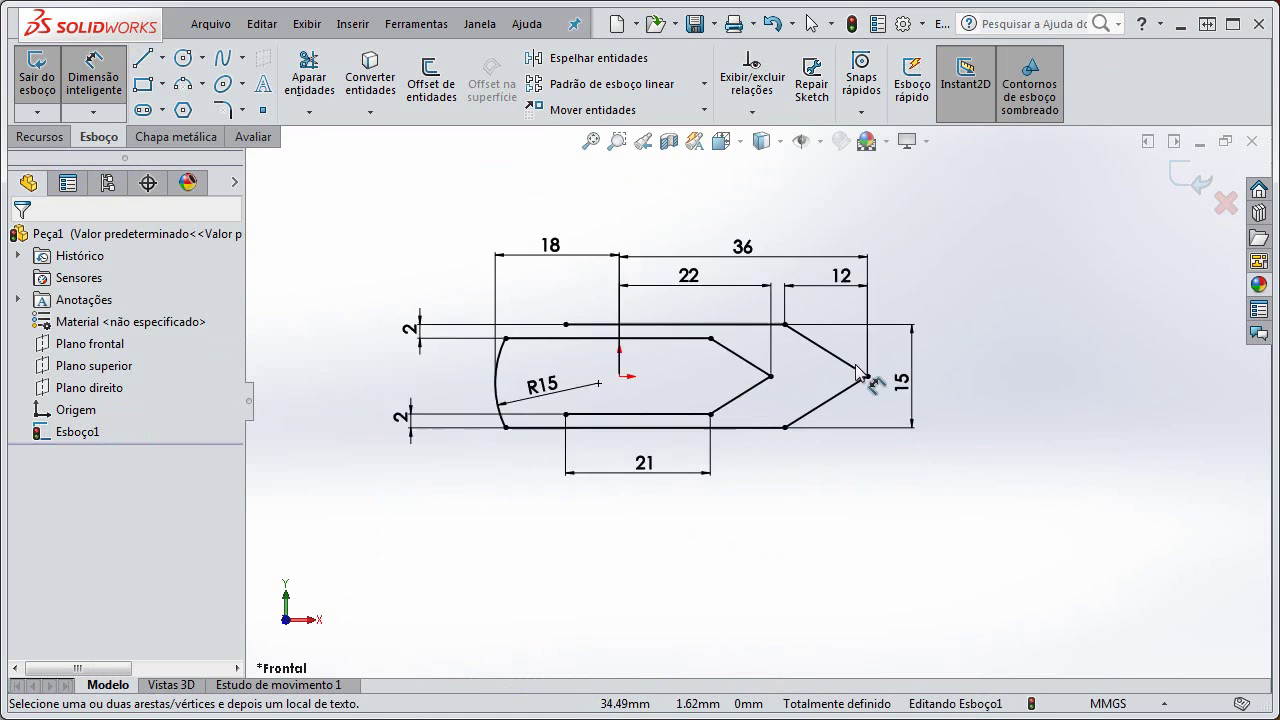
scroll(857, 373, down, 3)
scroll(729, 385, up, 3)
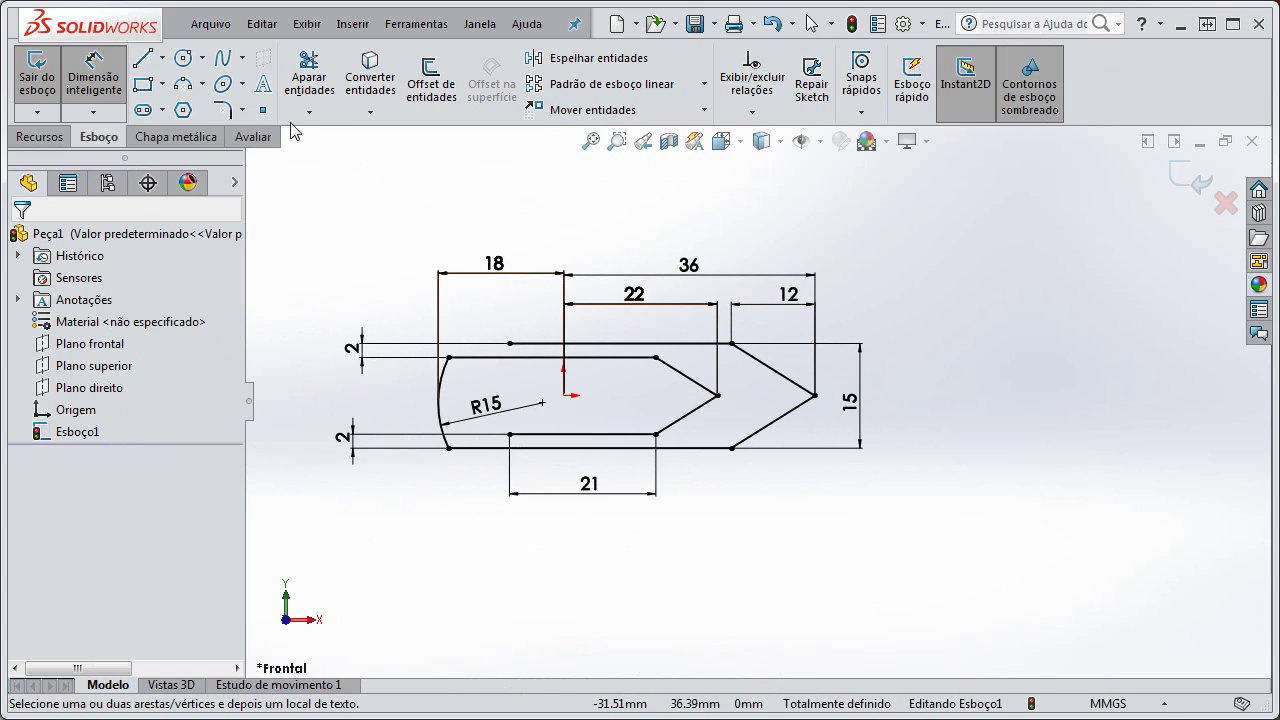
click(223, 111)
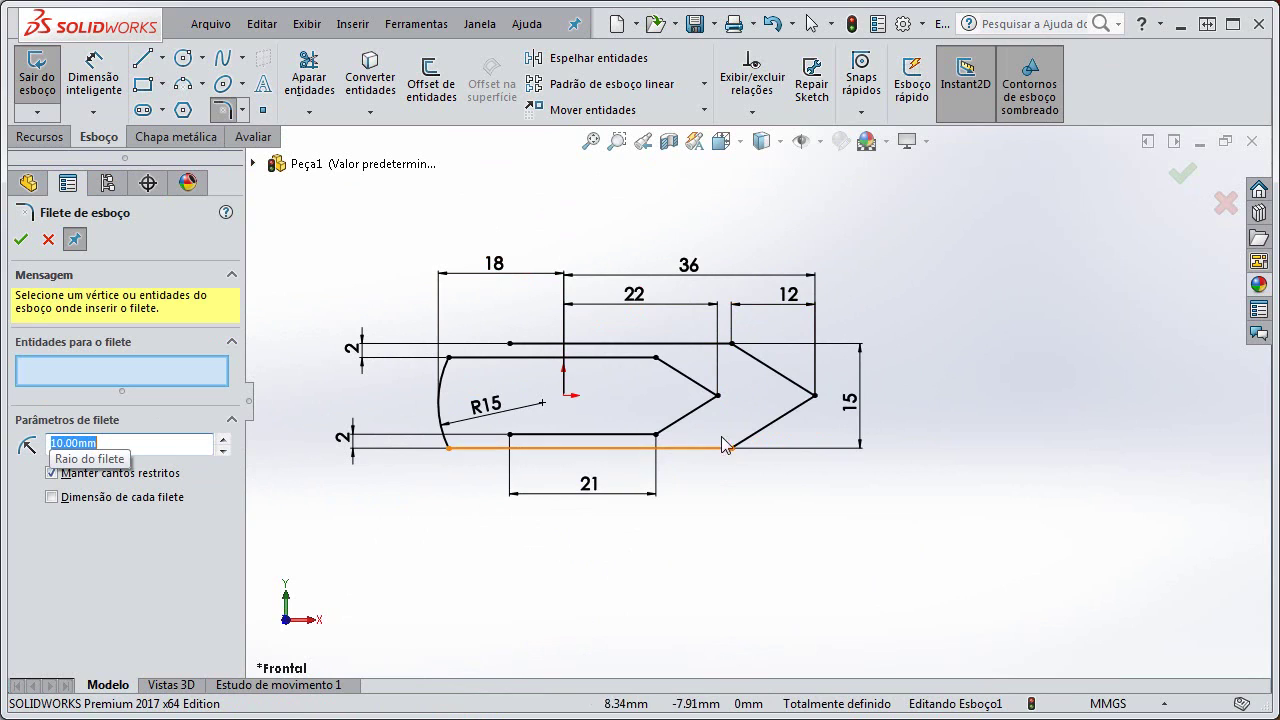
click(817, 398)
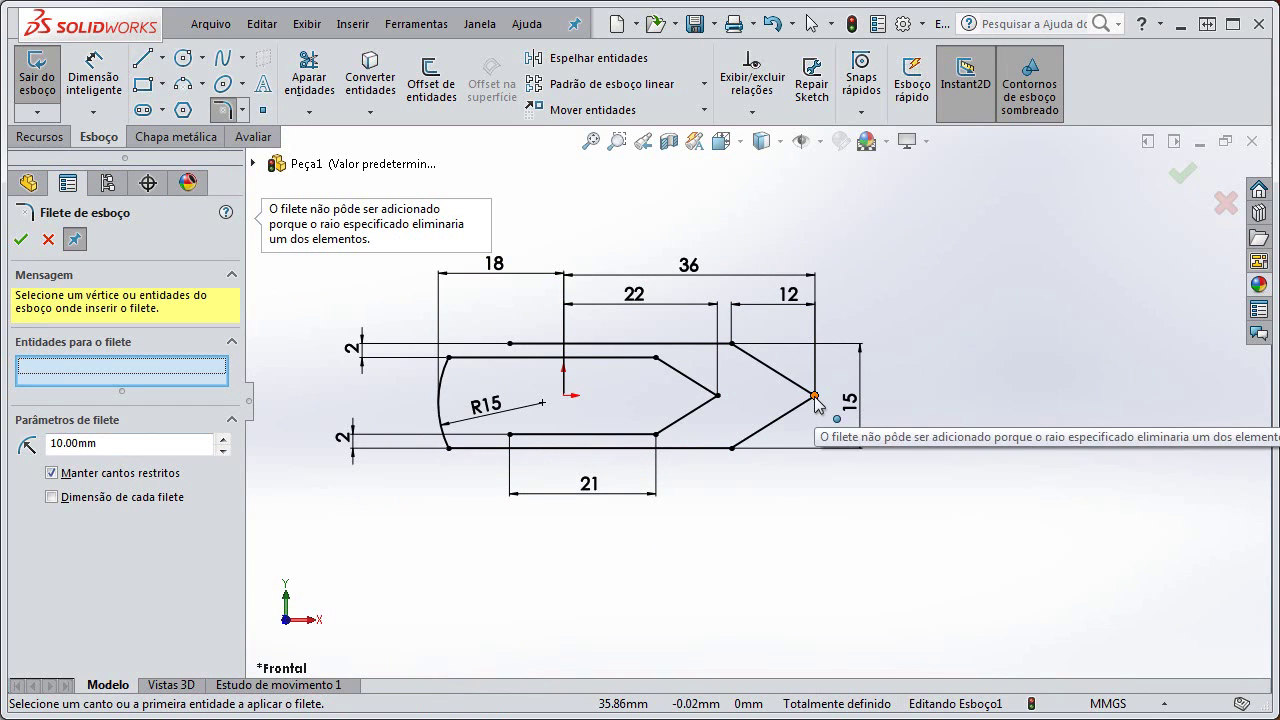
scroll(743, 509, down, 3)
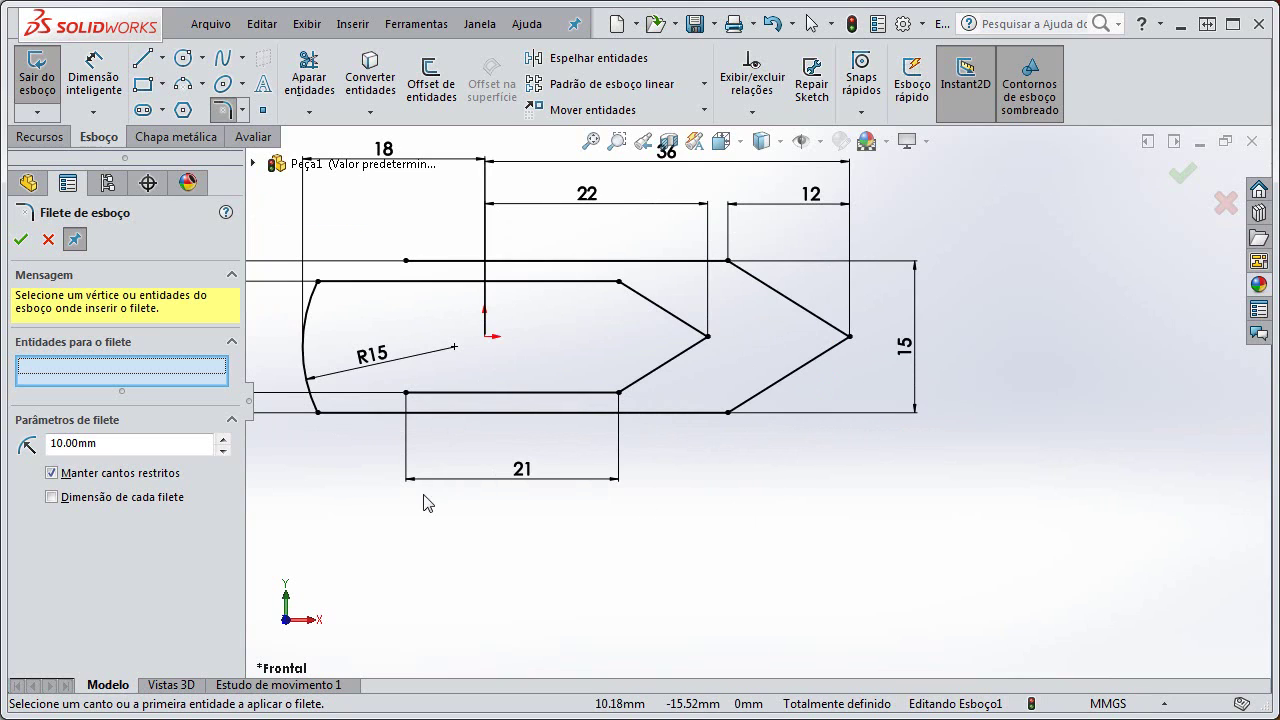
click(126, 444)
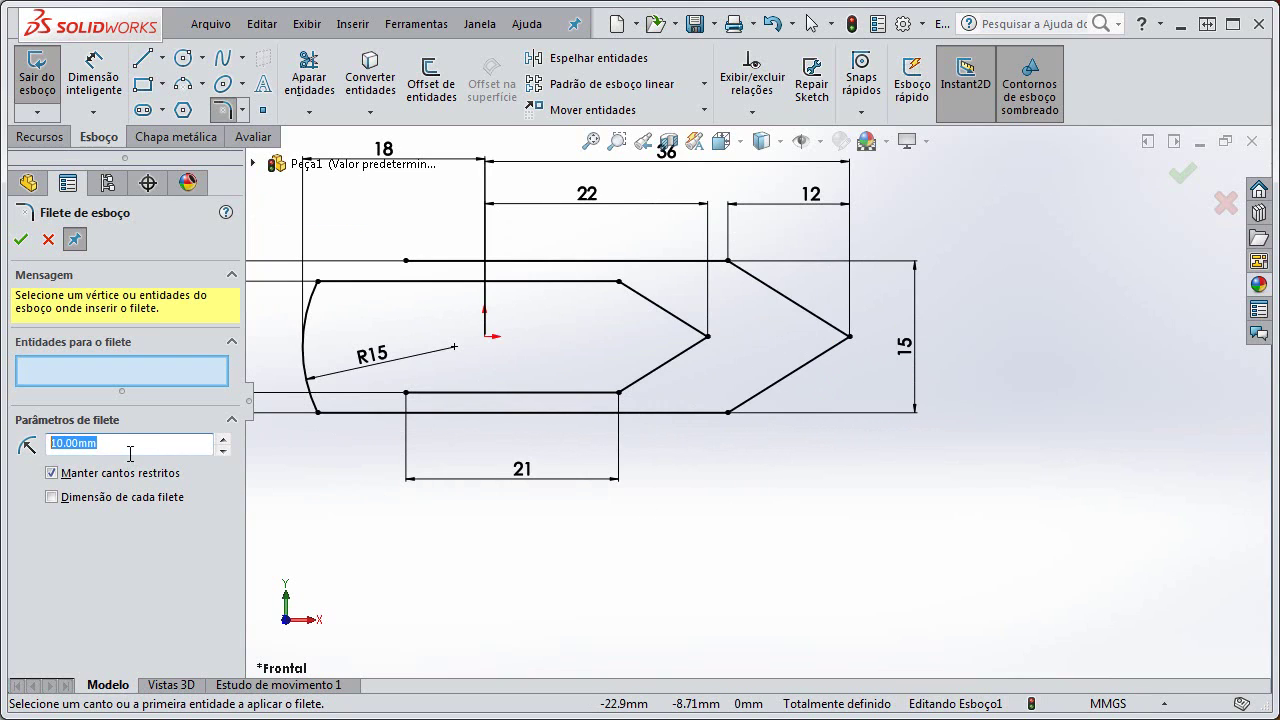
text(2)
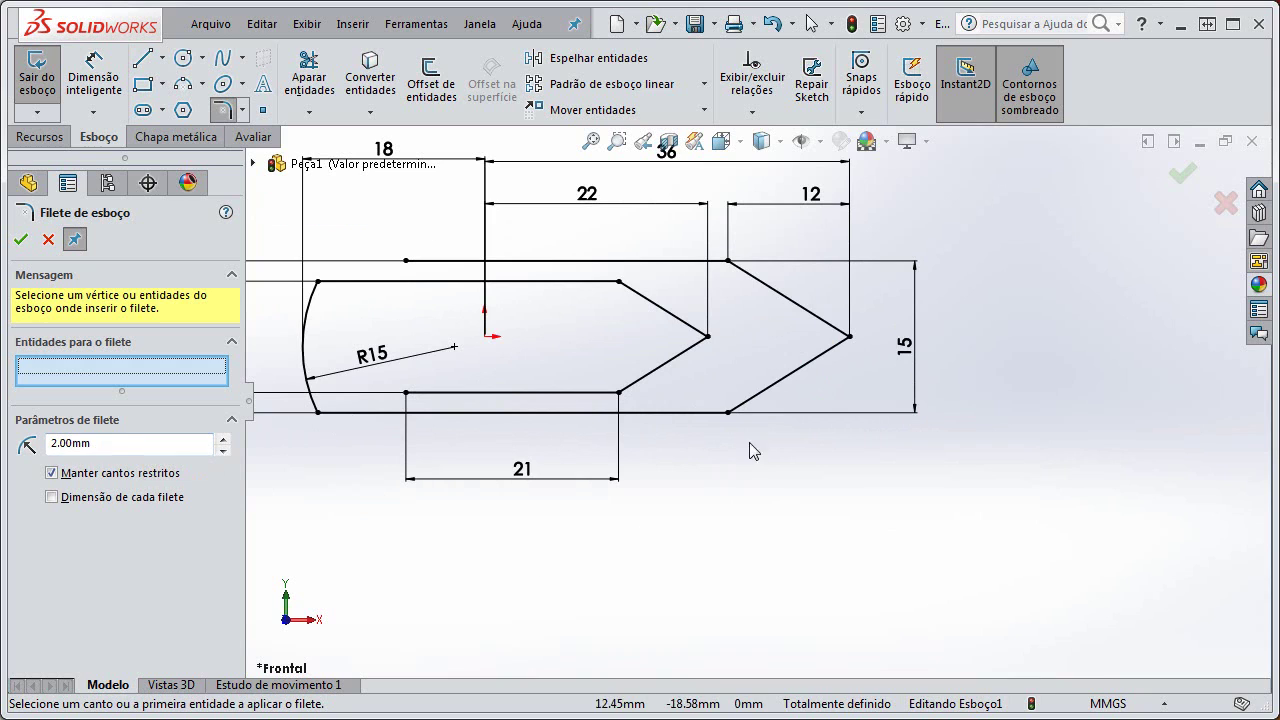
click(849, 336)
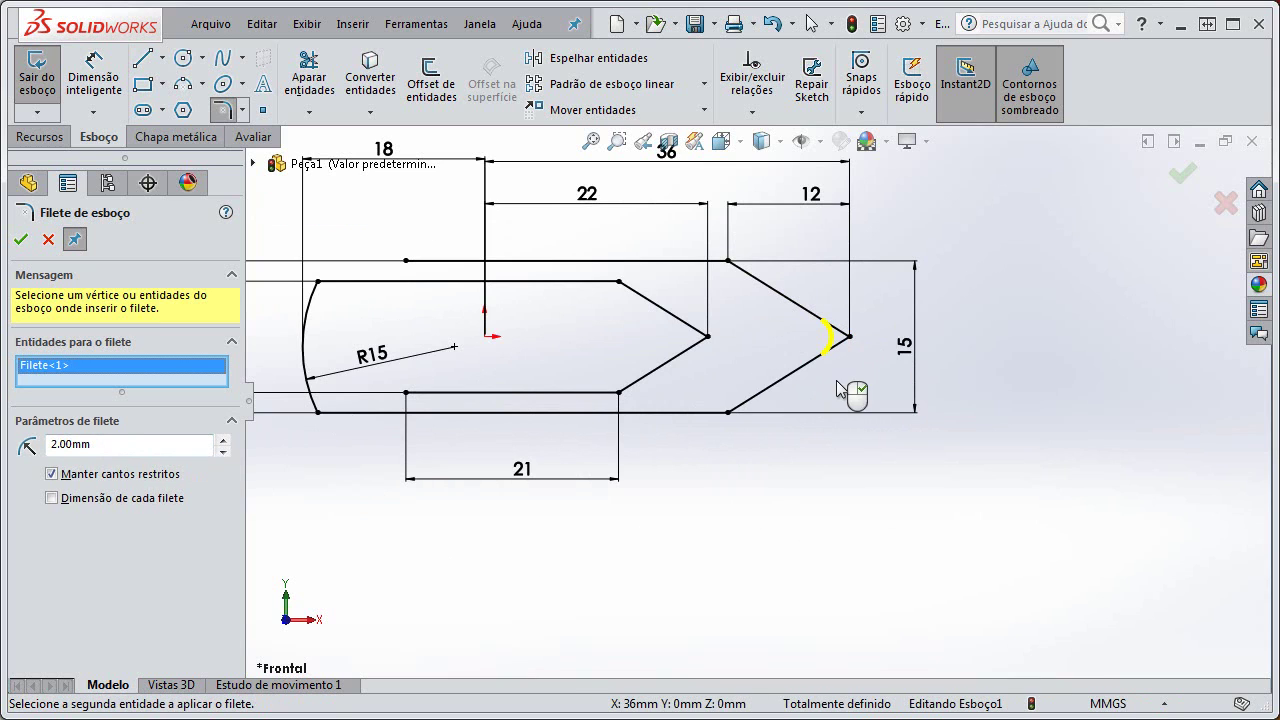
click(713, 350)
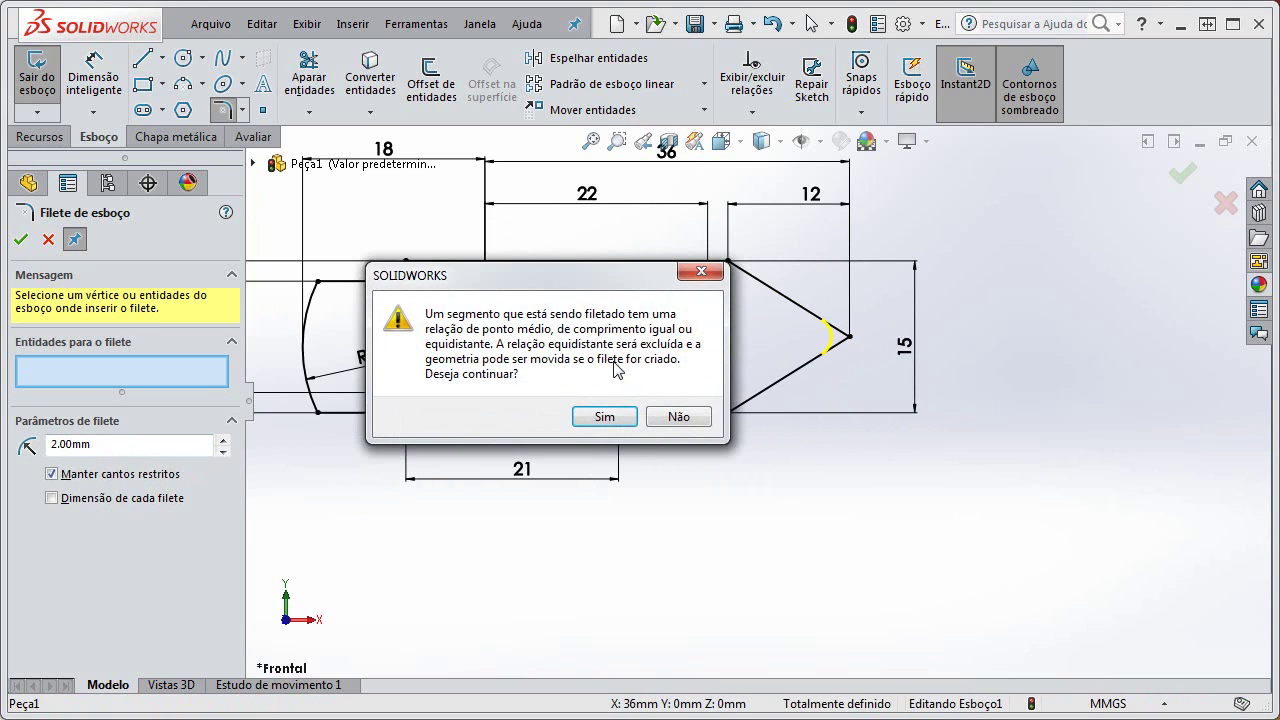
click(600, 420)
- Include both ends of the R15 end arc in the 2 mm sketch fillets and apply them
scroll(675, 481, up, 2)
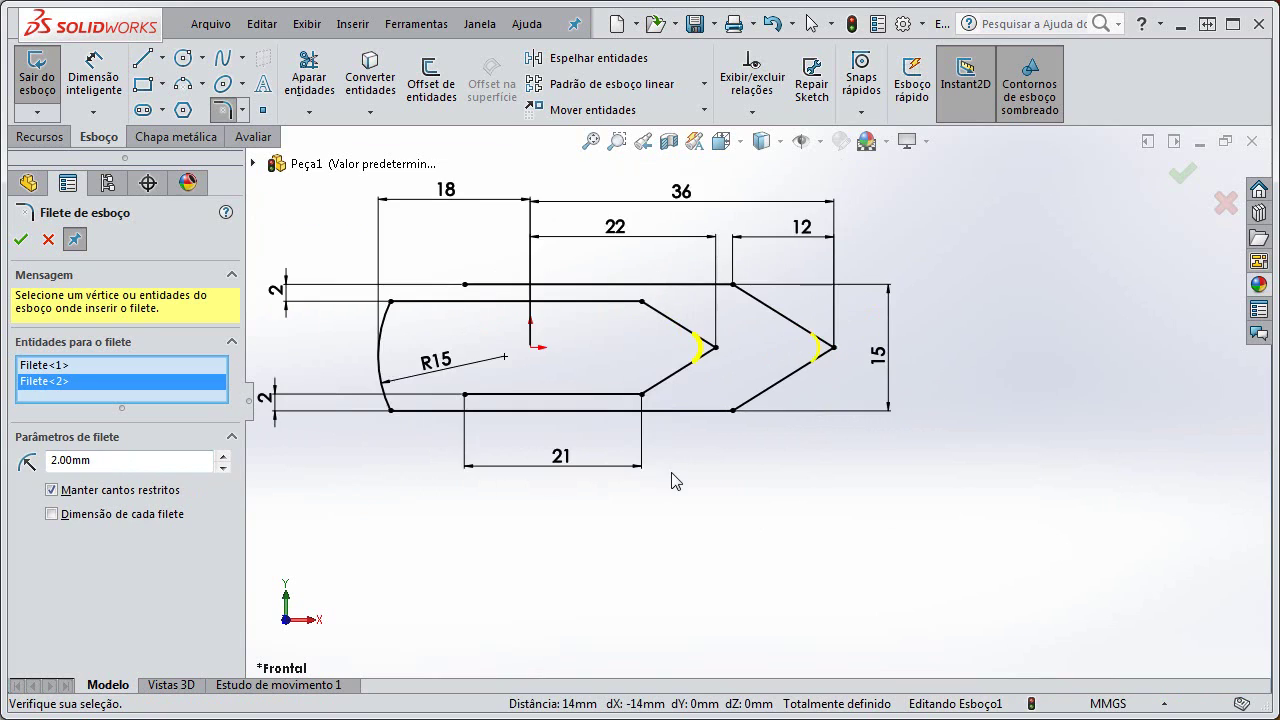
scroll(569, 362, down, 1)
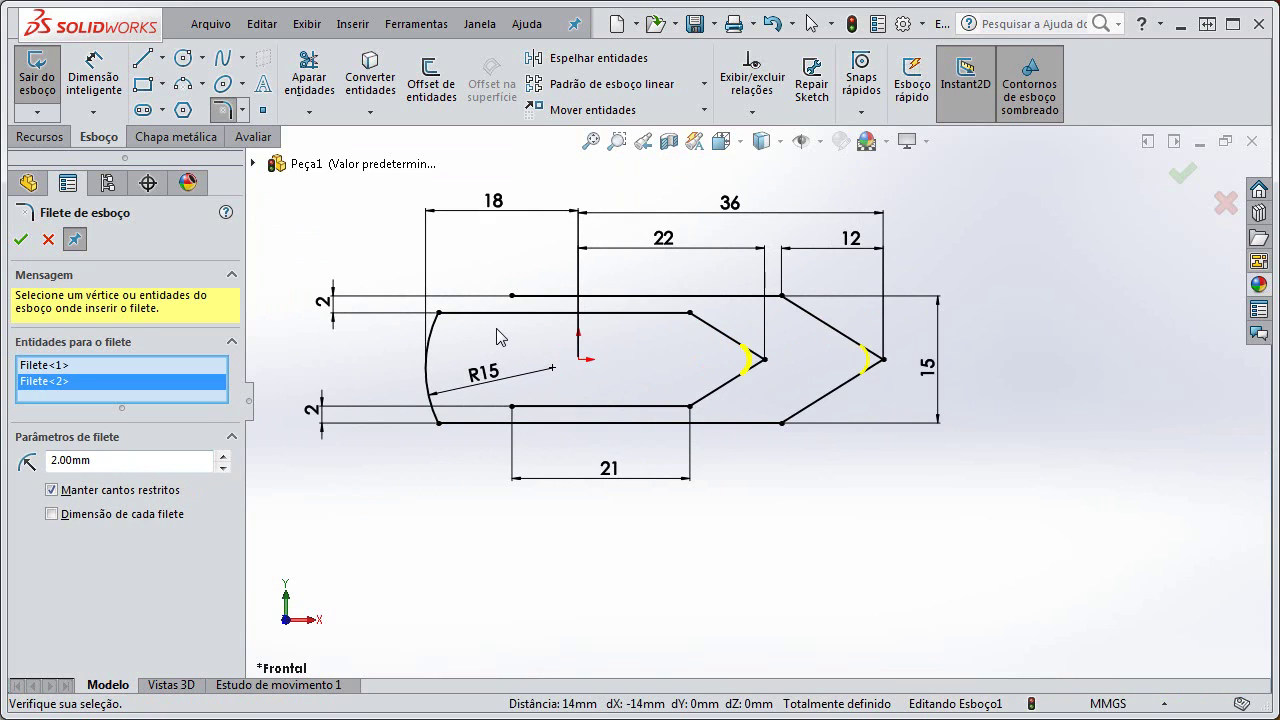
click(438, 424)
click(438, 313)
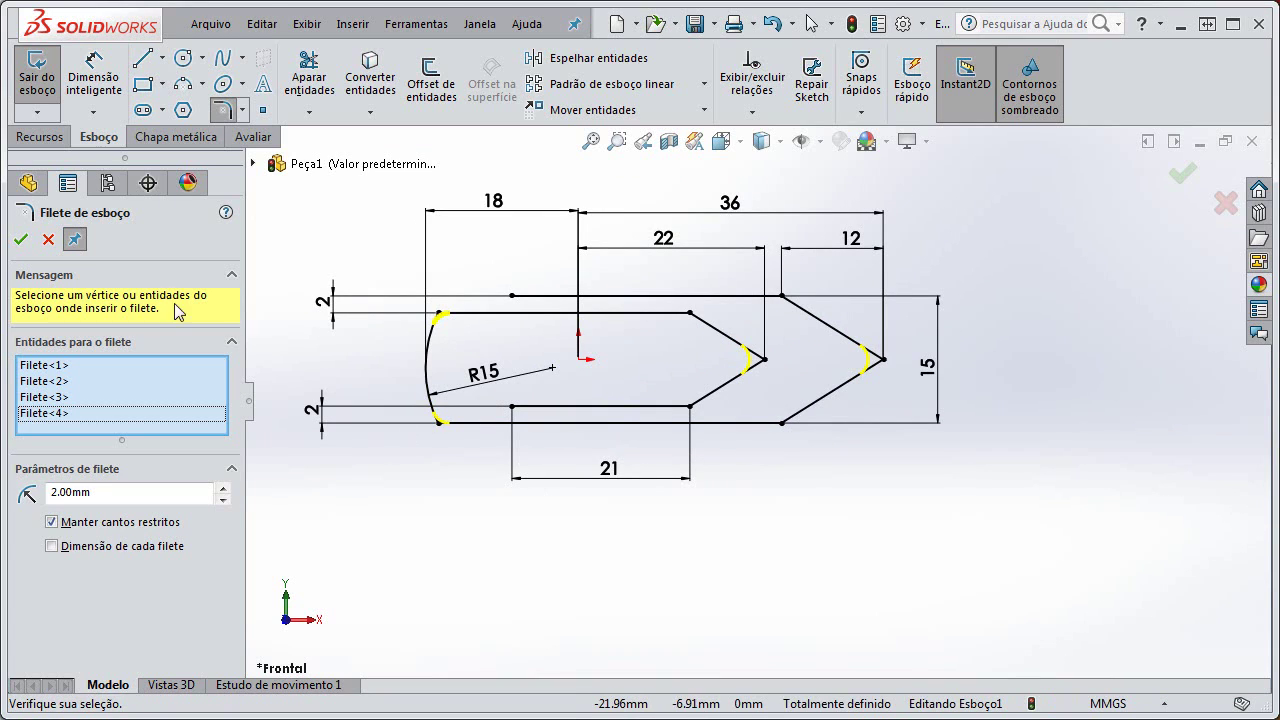
click(21, 239)
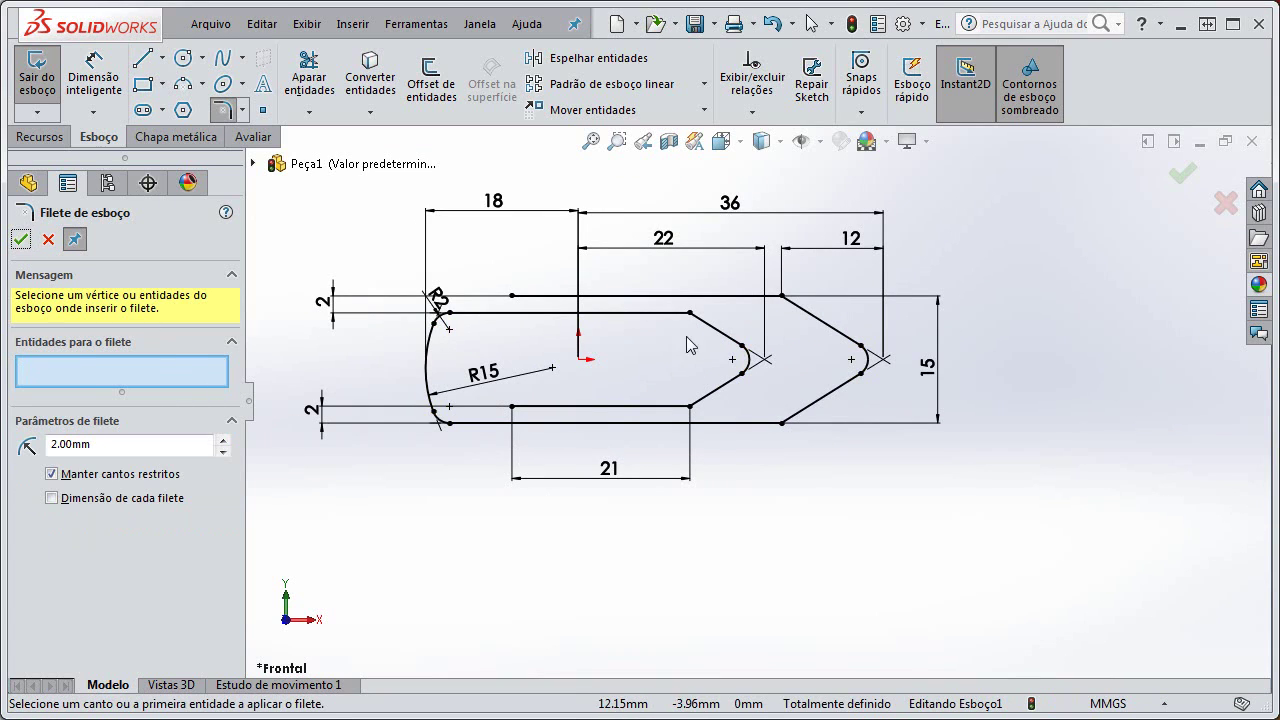
double_click(64, 448)
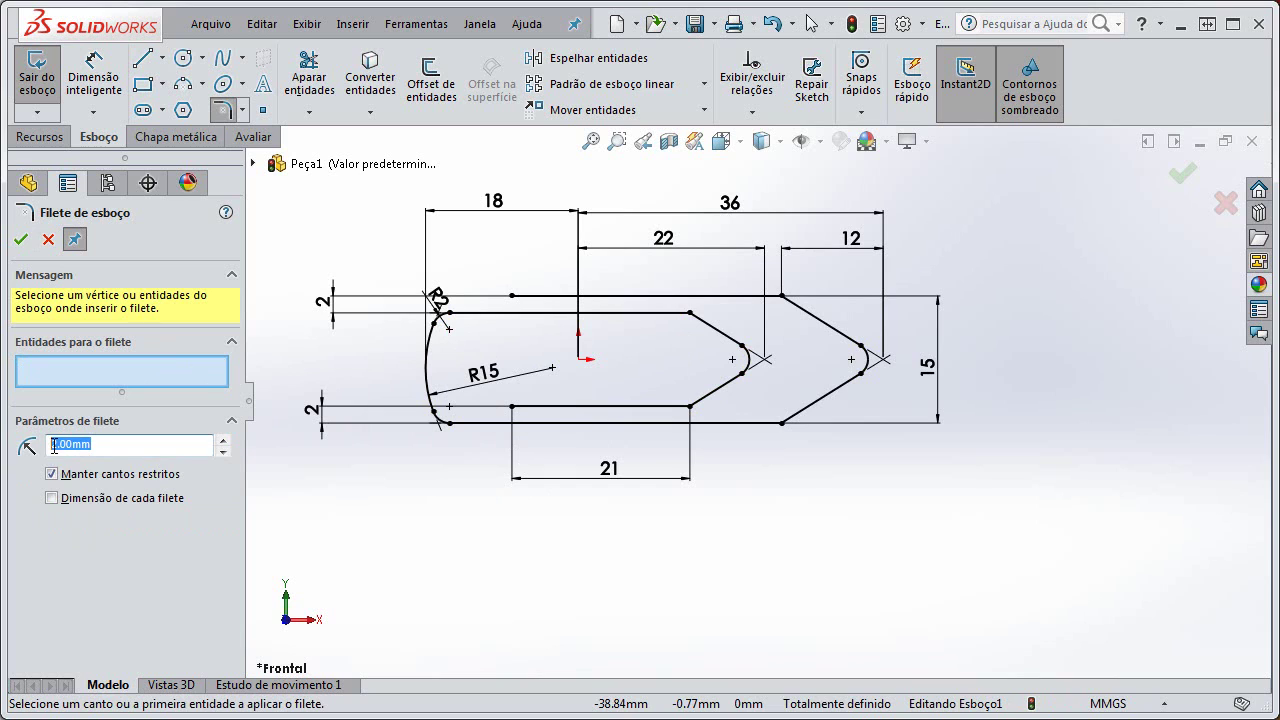
click(691, 408)
click(606, 417)
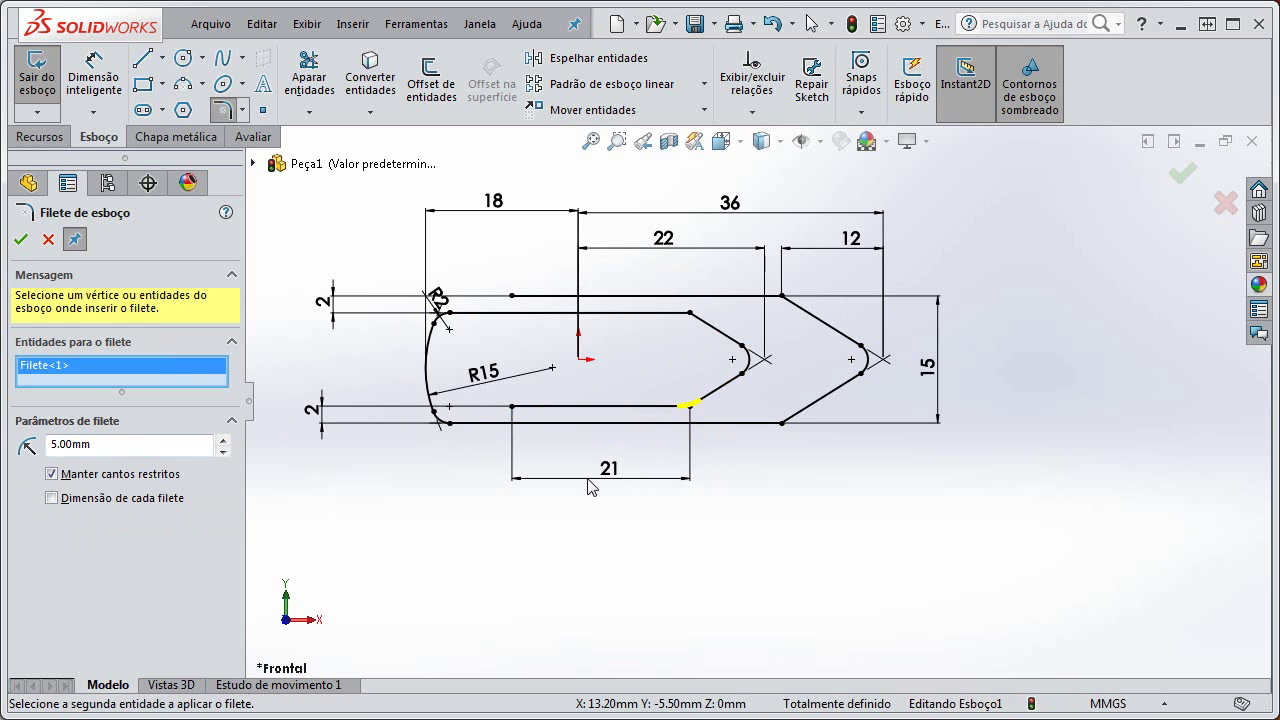
key(Escape)
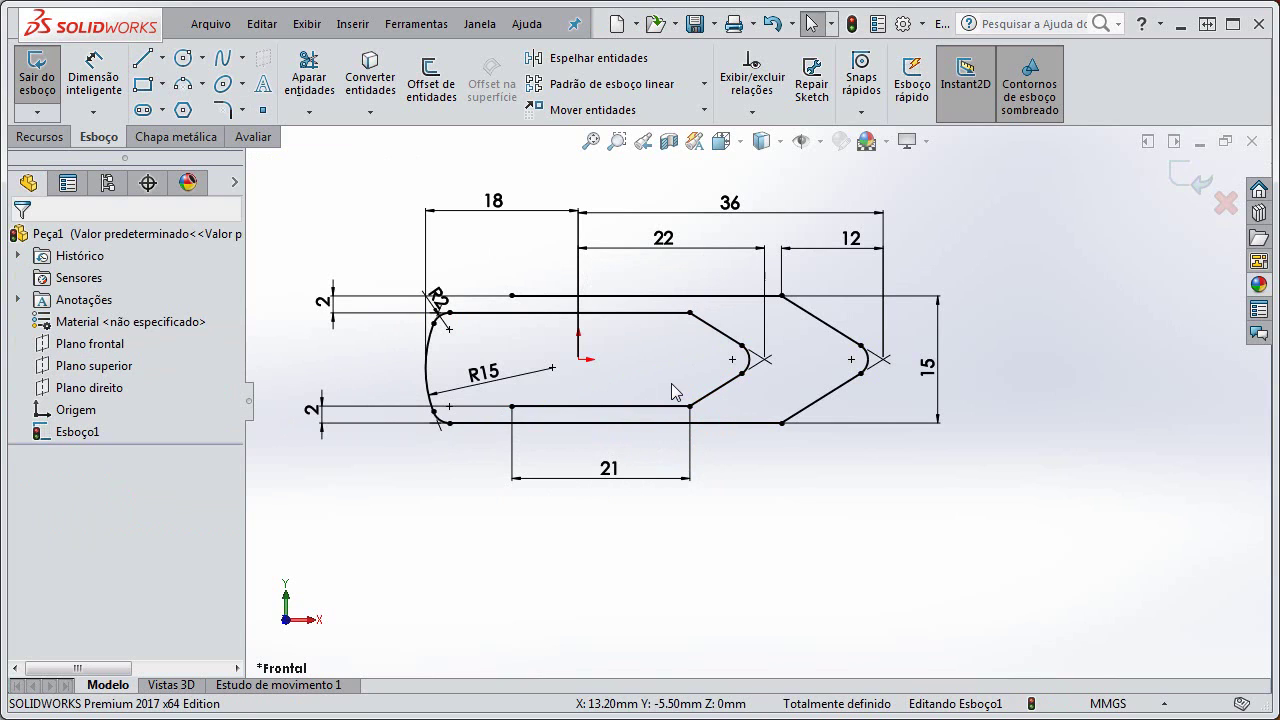
- Fillet the four corners where the horizontal lines meet the slanted tip lines with a 5 mm radius
click(222, 110)
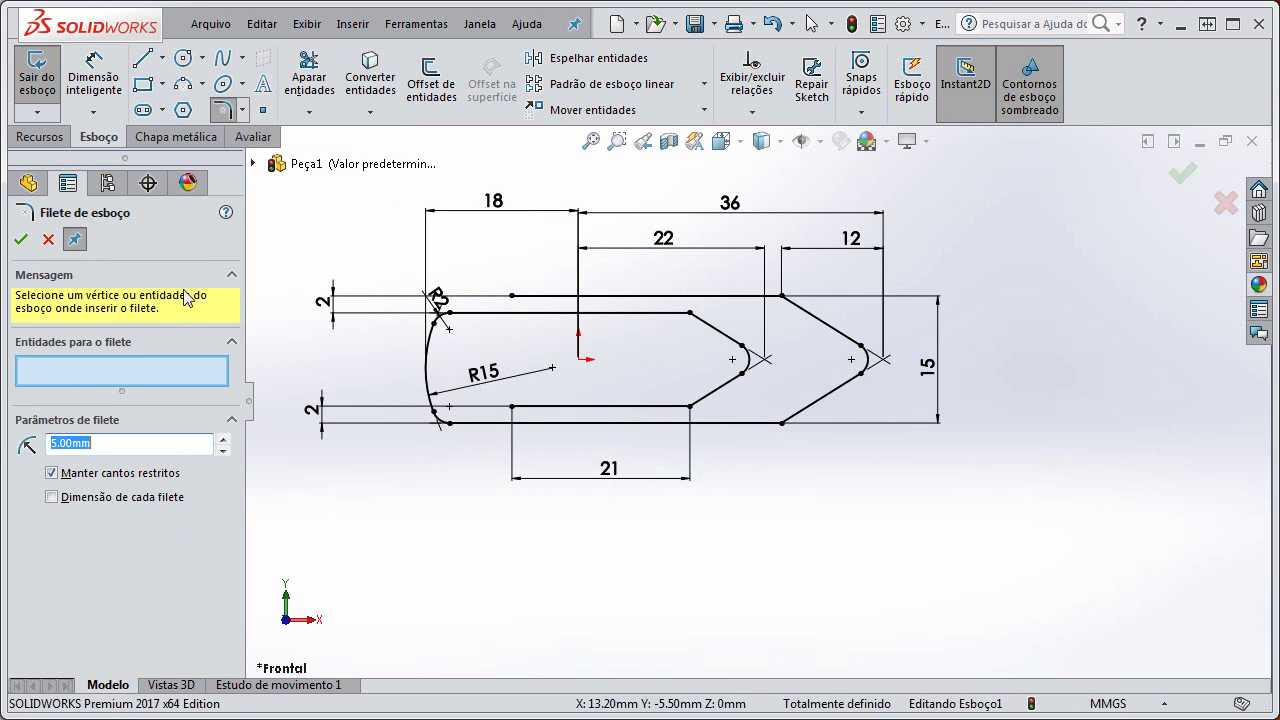
click(691, 405)
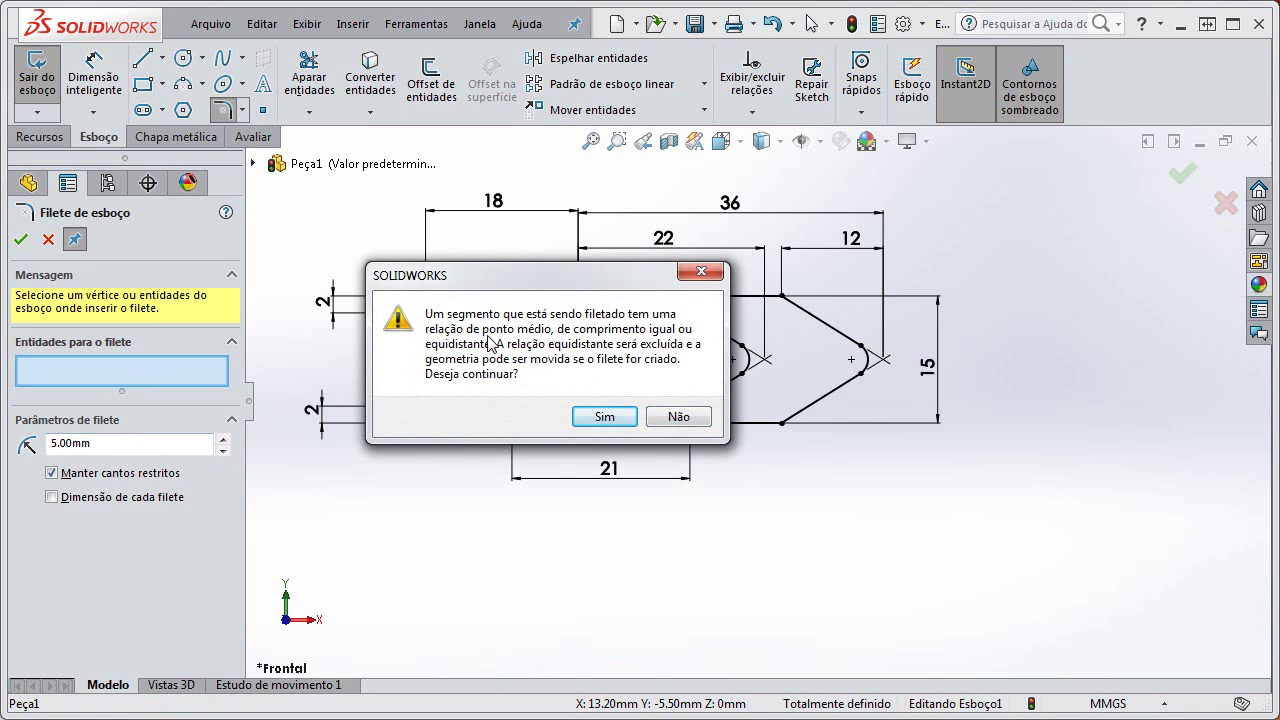
click(603, 418)
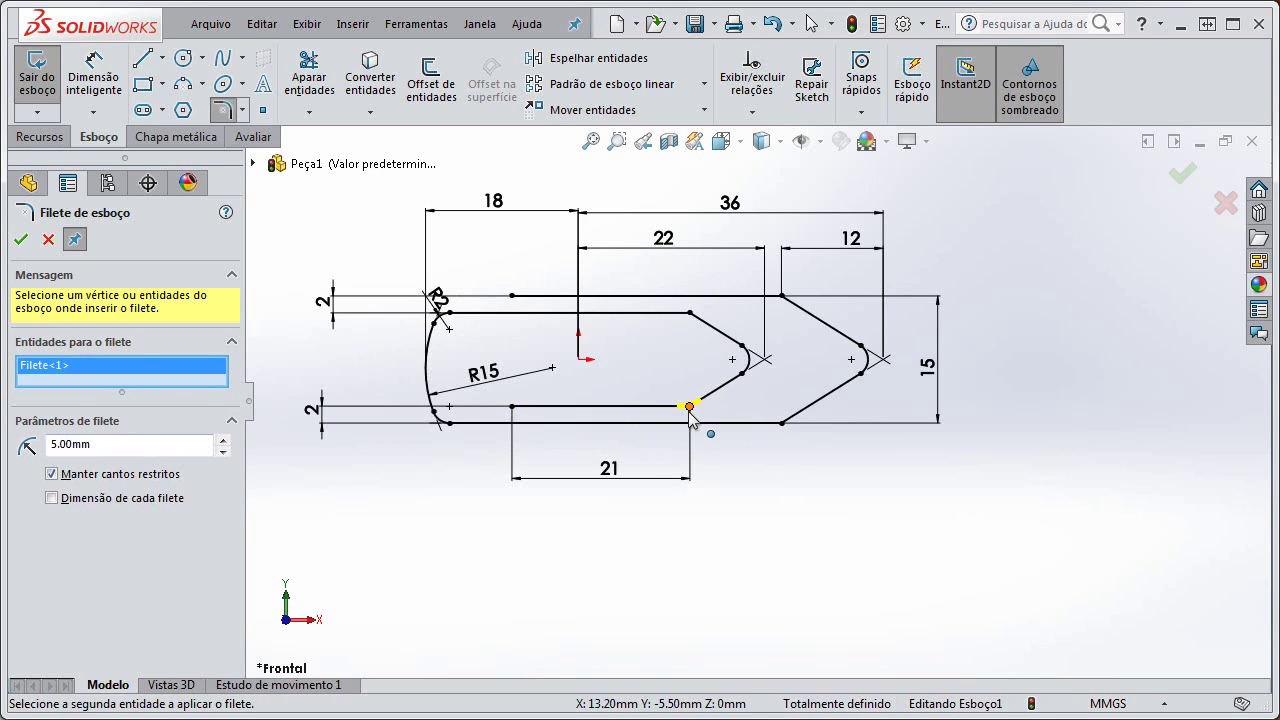
scroll(690, 412, down, 2)
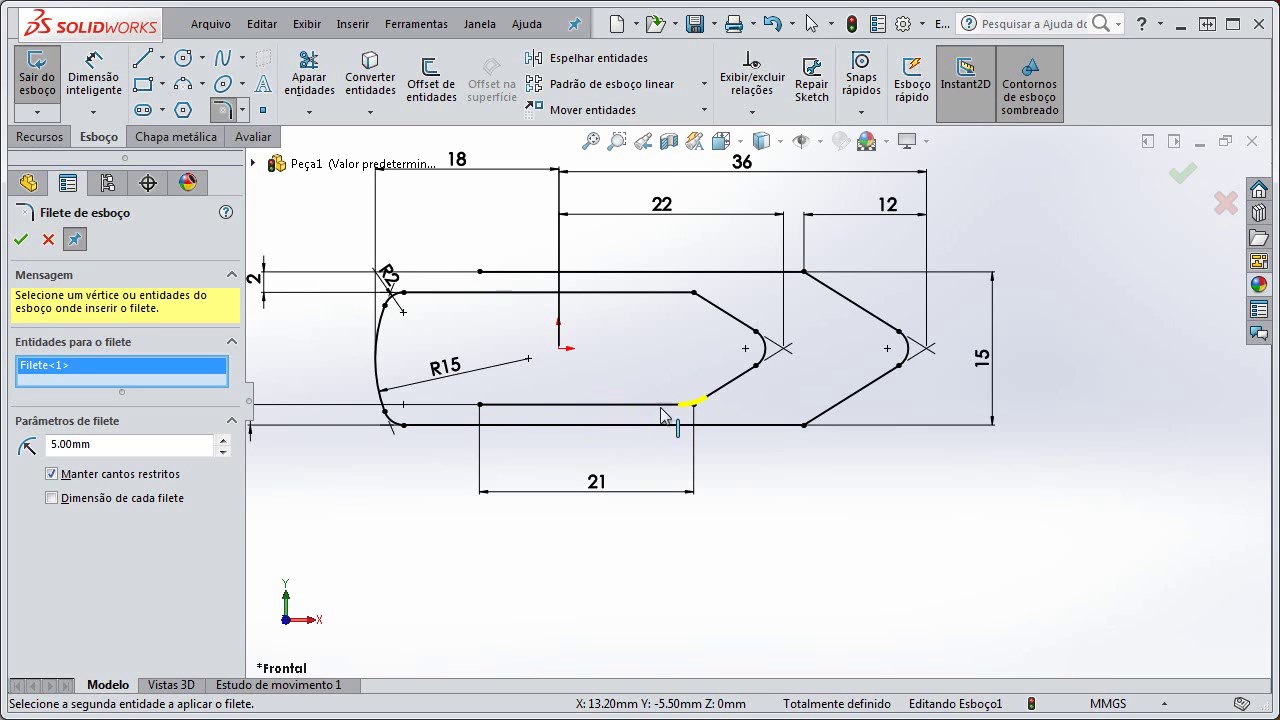
click(694, 405)
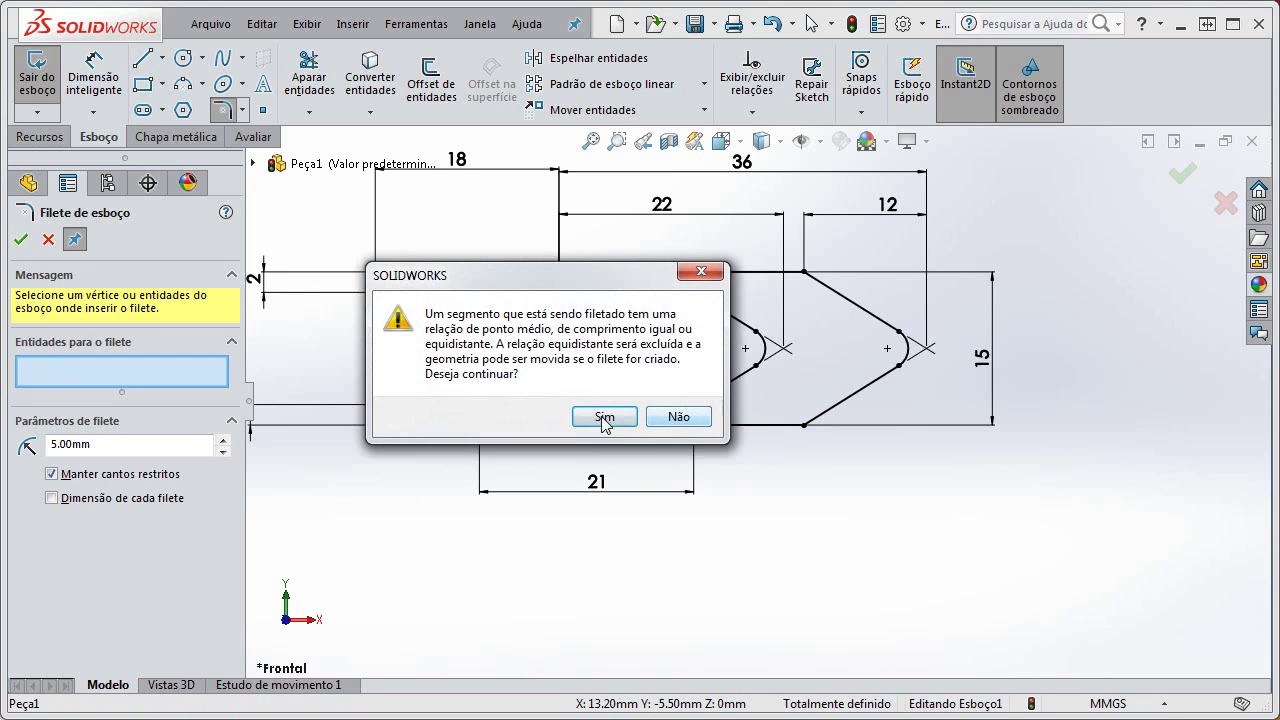
click(603, 414)
click(803, 272)
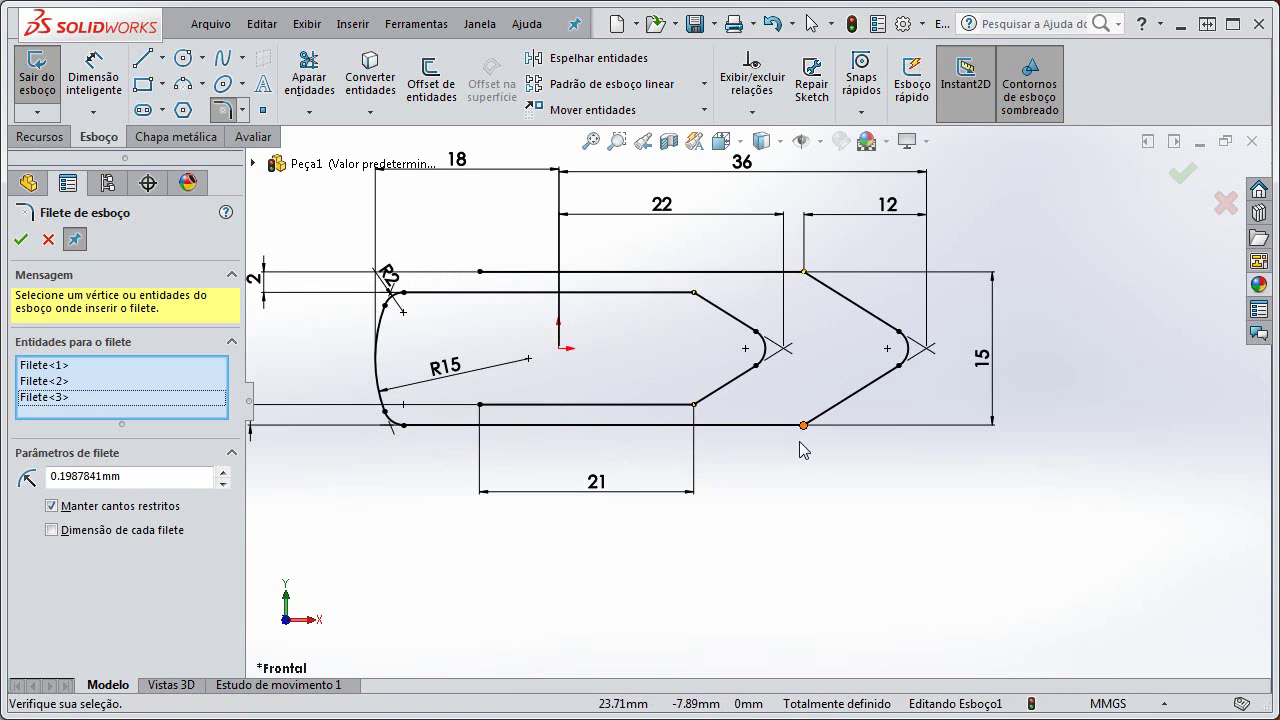
click(804, 425)
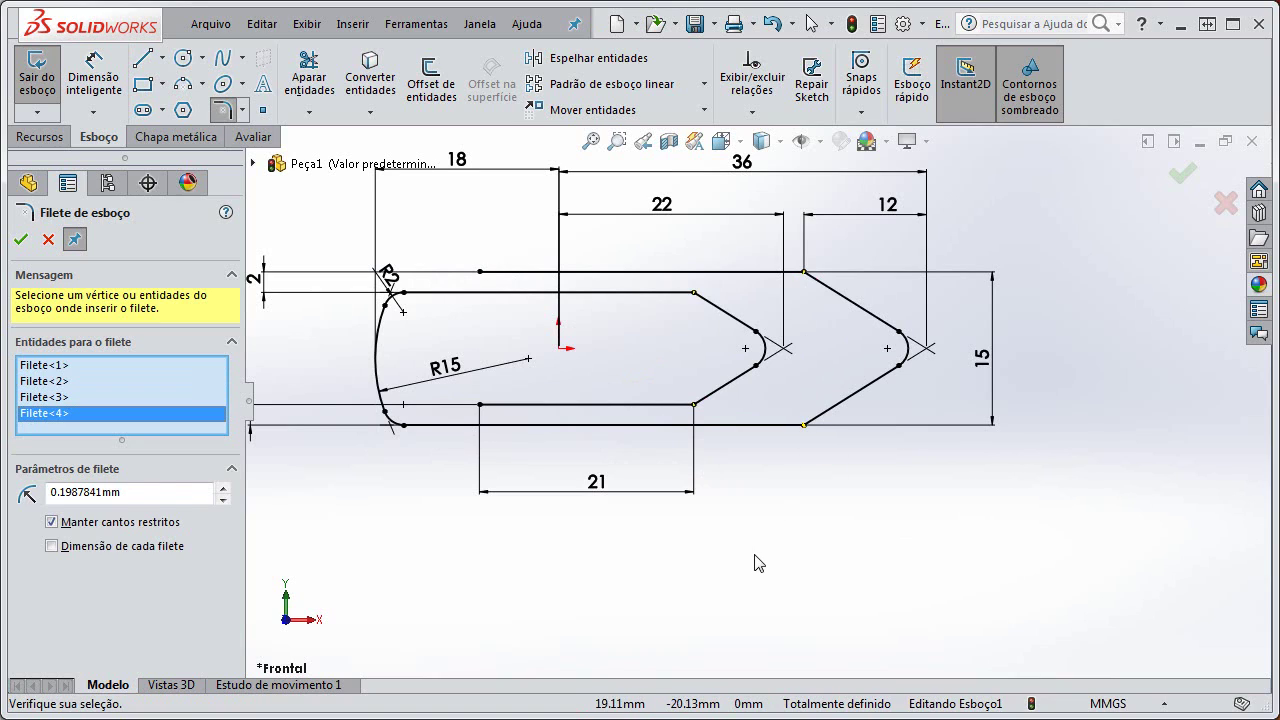
double_click(102, 491)
text(5)
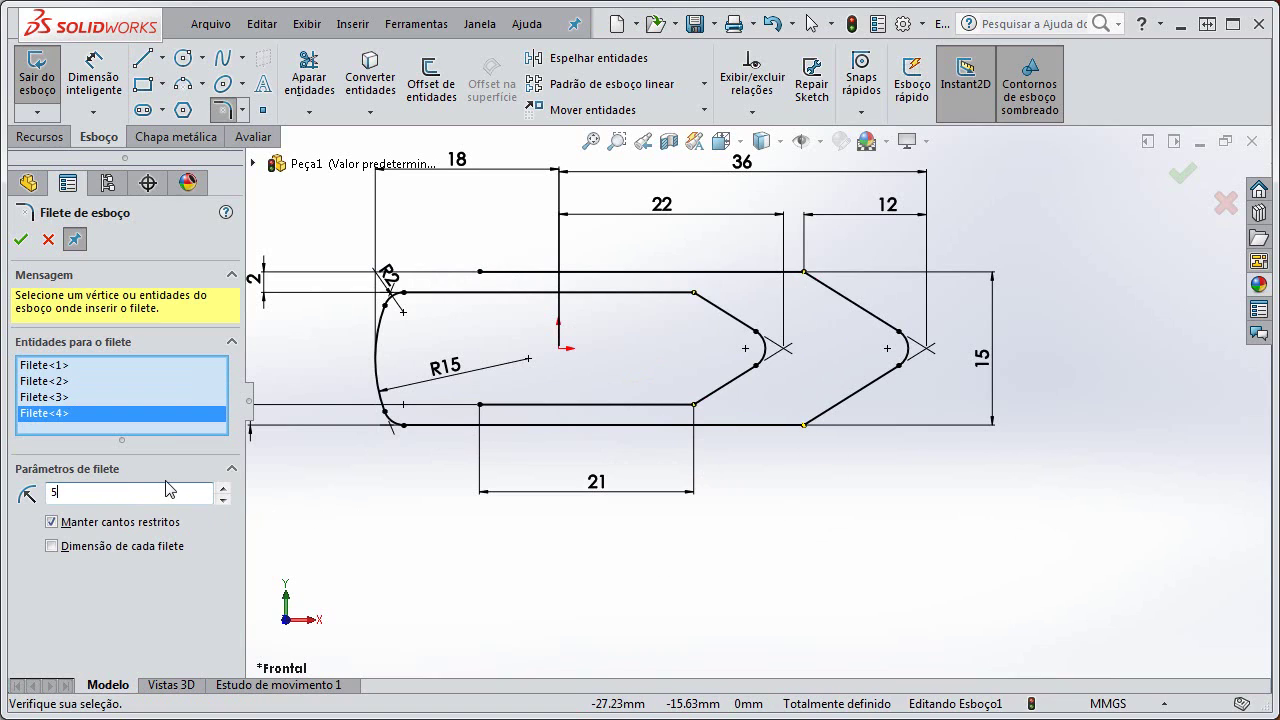
key(Return)
click(20, 239)
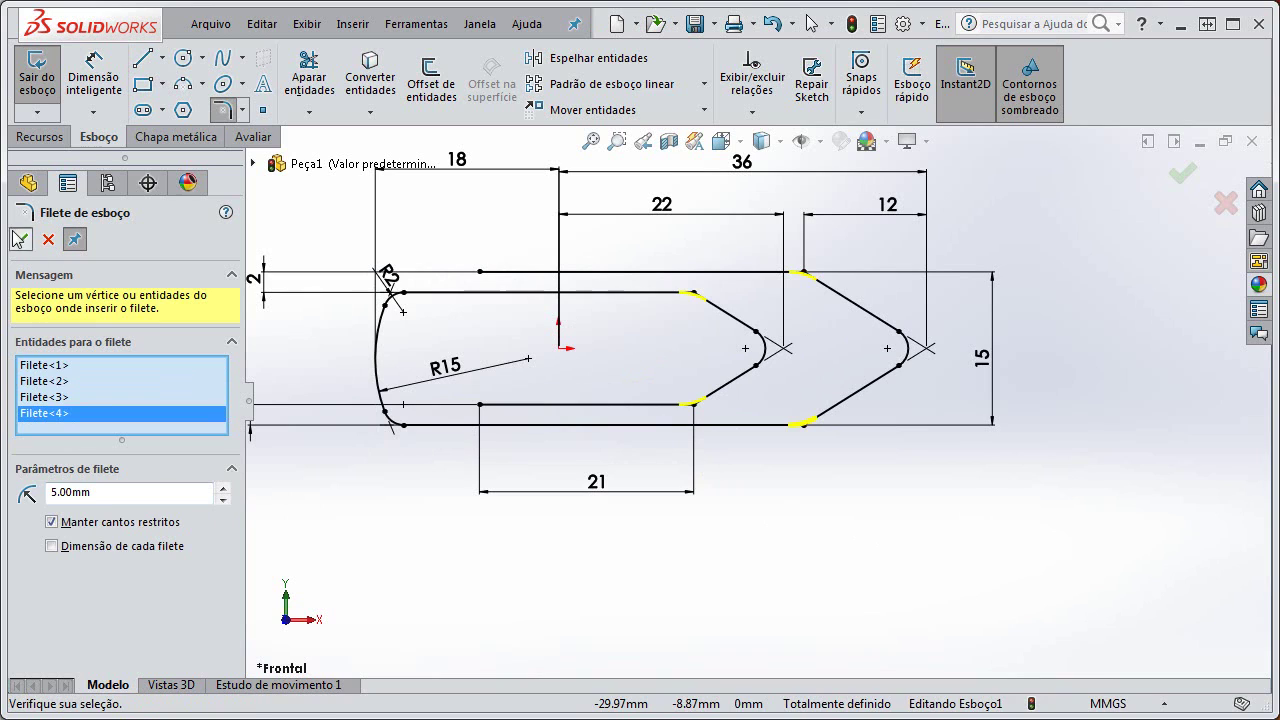
key(f)
scroll(557, 420, down, 2)
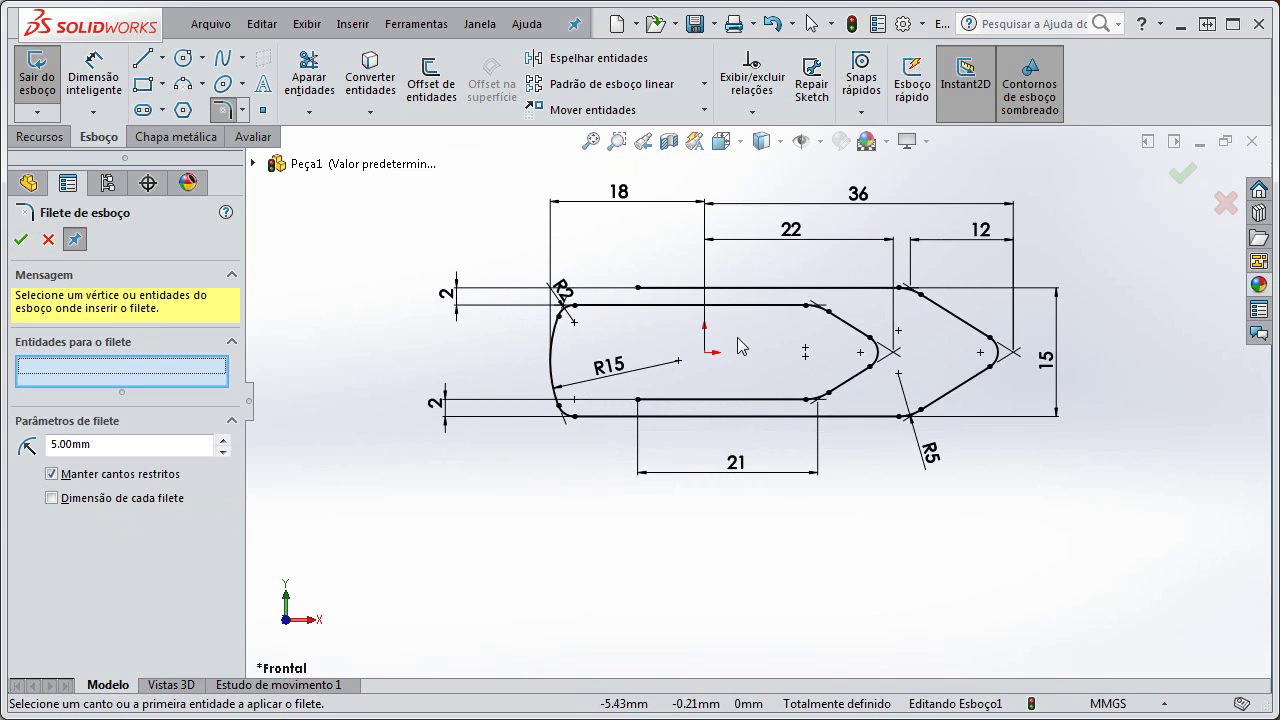
click(48, 240)
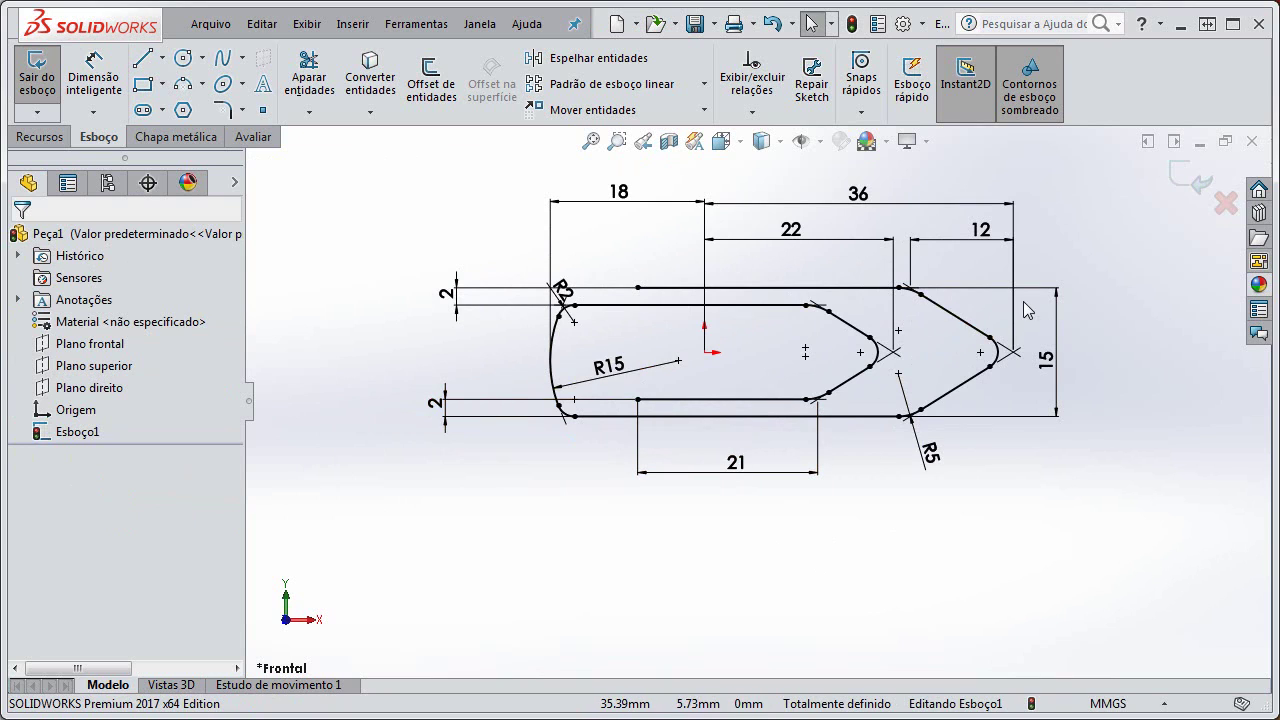
- Finish and exit the paper clip's path sketch
scroll(1024, 312, down, 2)
scroll(1011, 325, up, 2)
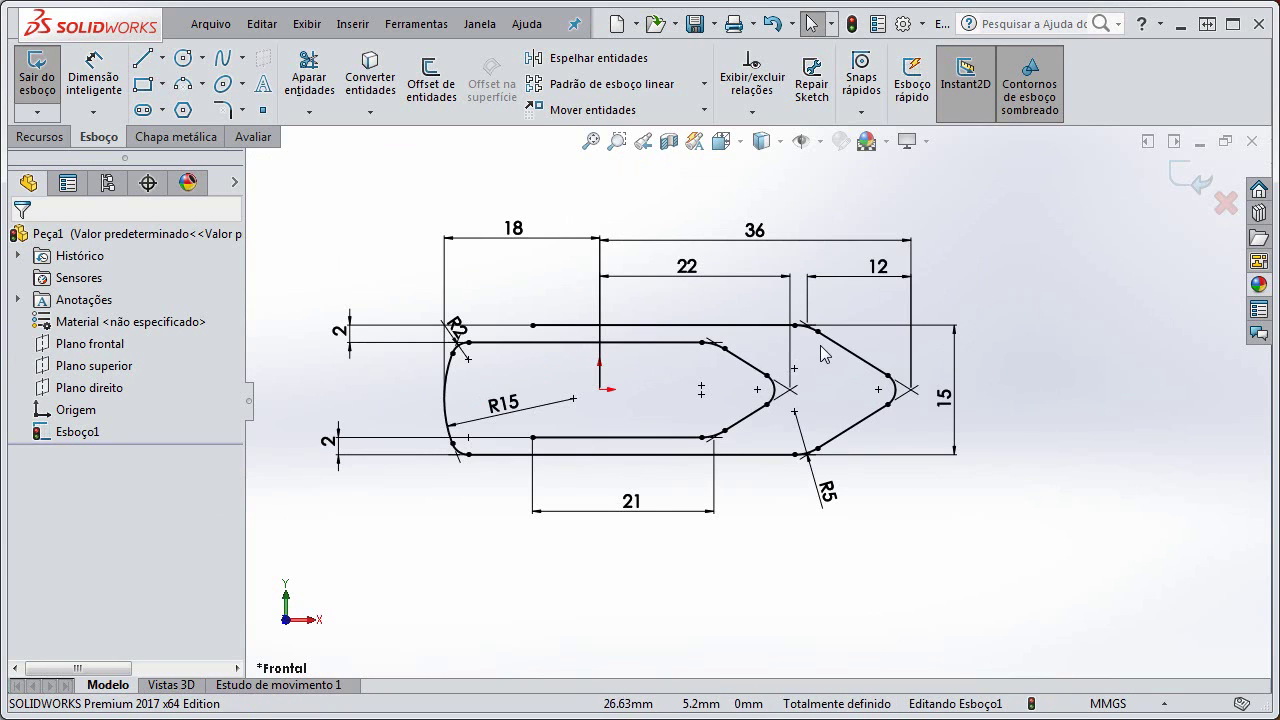
click(1190, 180)
click(805, 508)
mouse_move(677, 466)
middle_down()
mouse_move(629, 511)
mouse_move(625, 493)
middle_up()
scroll(625, 493, down, 1)
- Start a new sketch on the right plane (Plano direito)
click(36, 138)
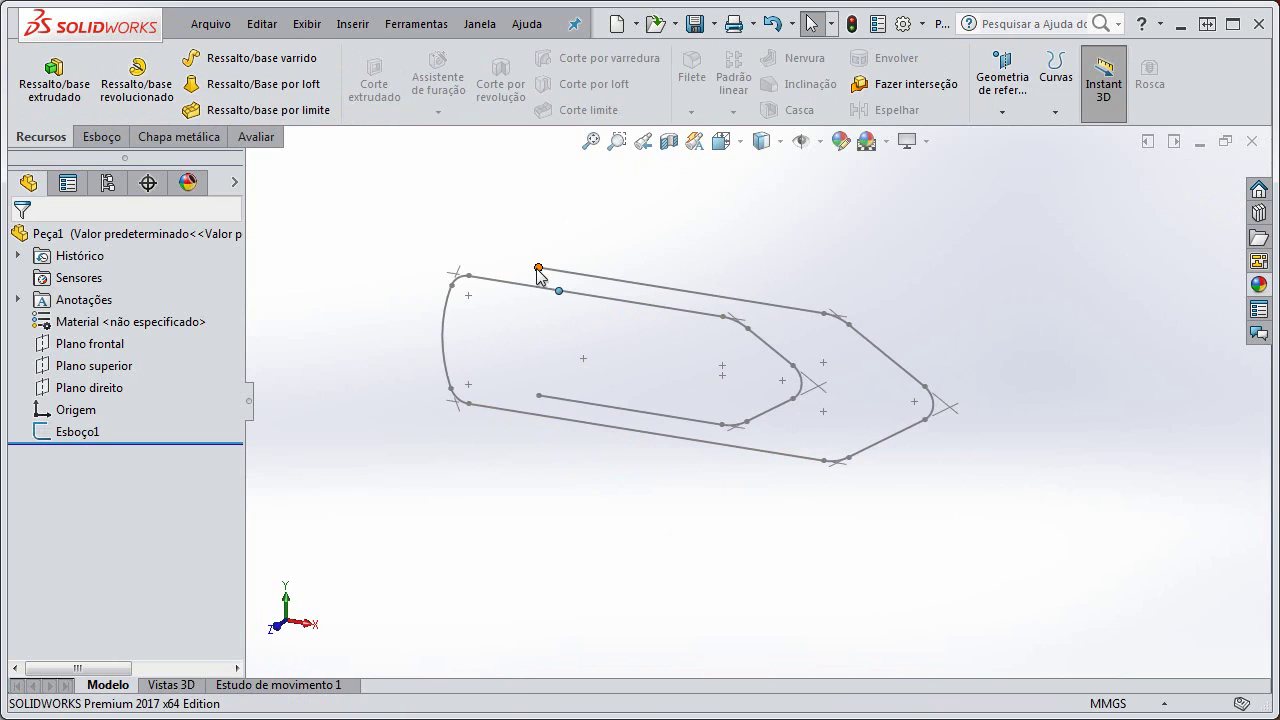
click(112, 390)
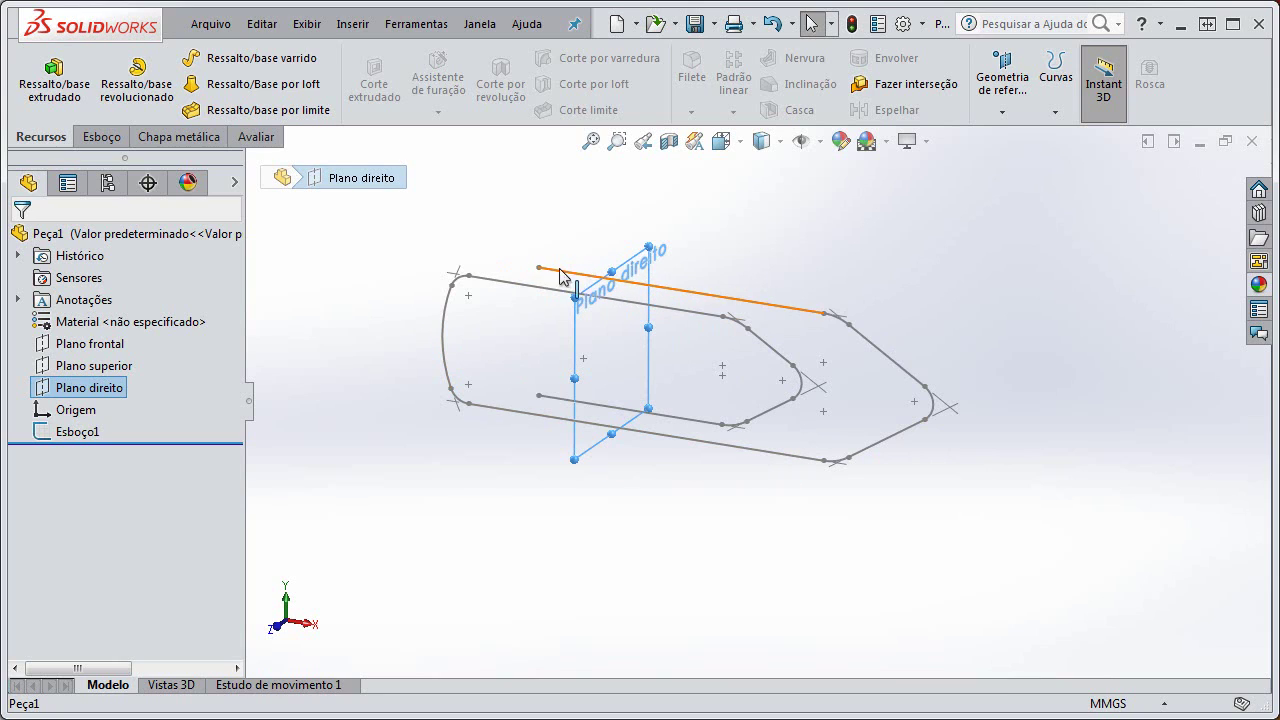
click(605, 305)
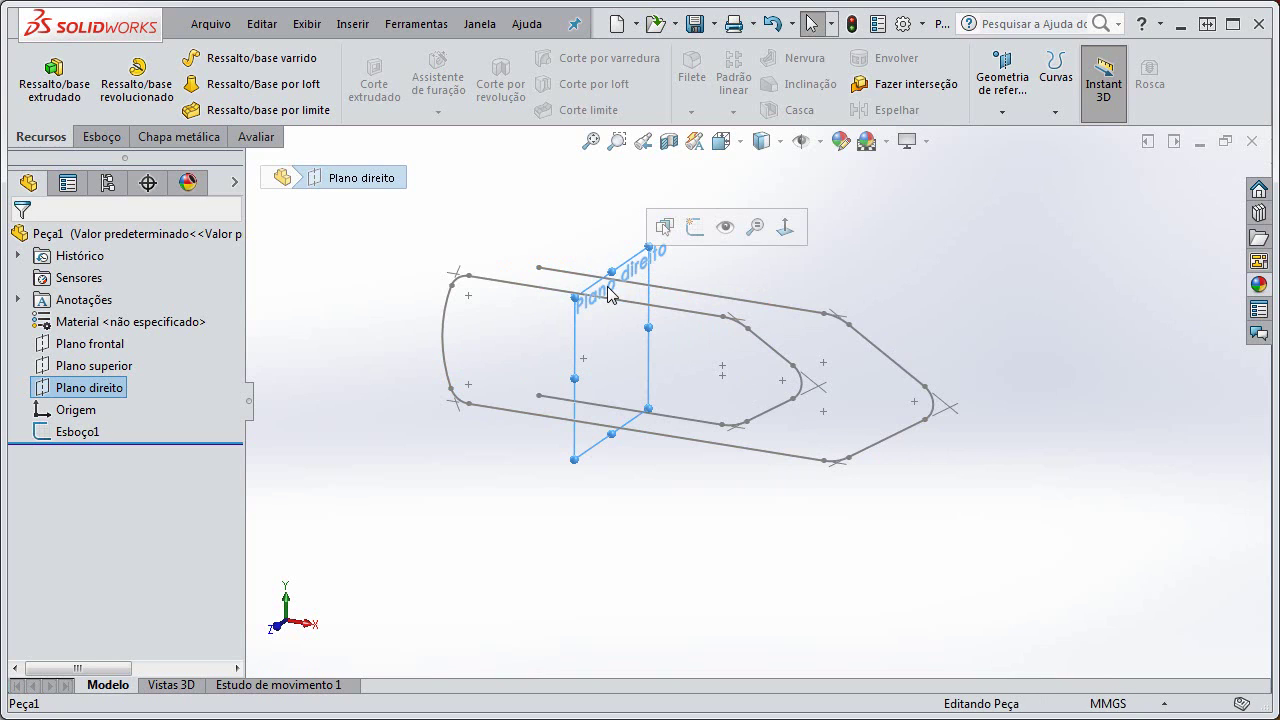
click(693, 225)
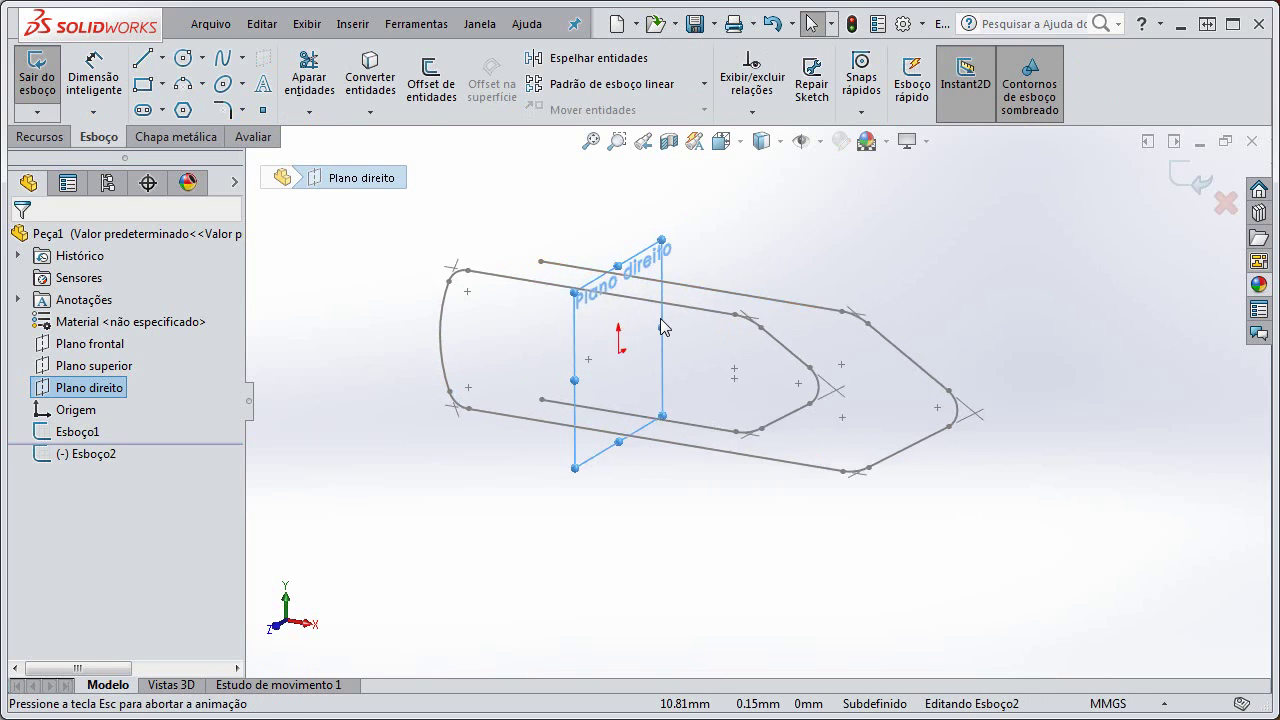
- Sketch a circle about 3.5 mm in diameter on the right plane, just off the upper outer line of the clip path
click(845, 404)
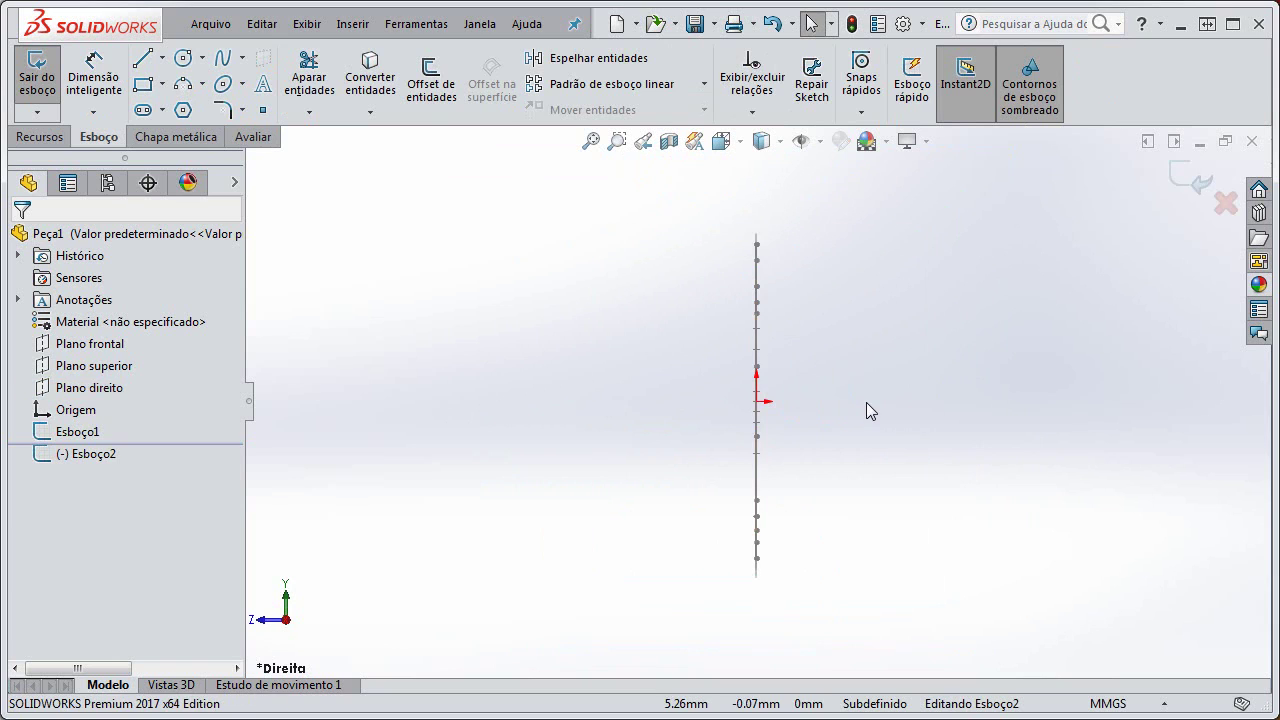
mouse_move(822, 341)
right_down()
mouse_move(898, 342)
mouse_move(892, 352)
right_up()
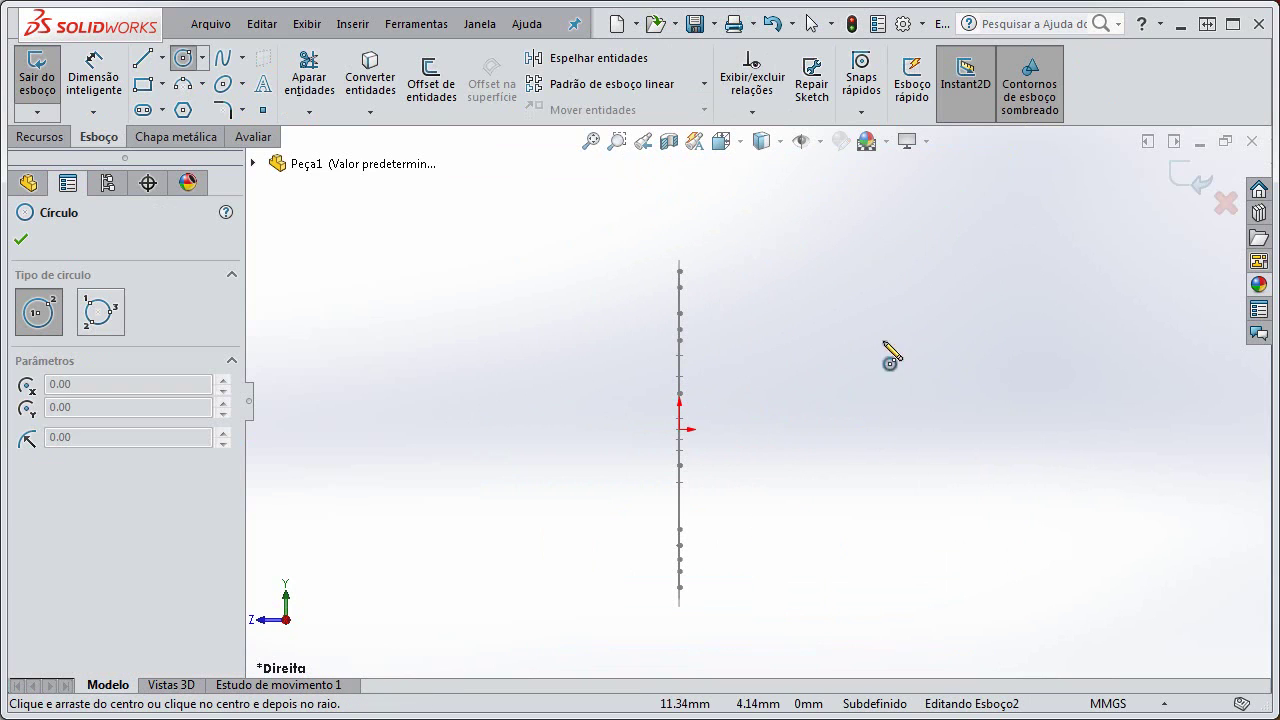
click(746, 268)
click(763, 304)
key(Escape)
- Add a pierce relation between the circle's centre and the clip path's upper outer line
middle_drag(501, 290, 540, 315)
click(658, 235)
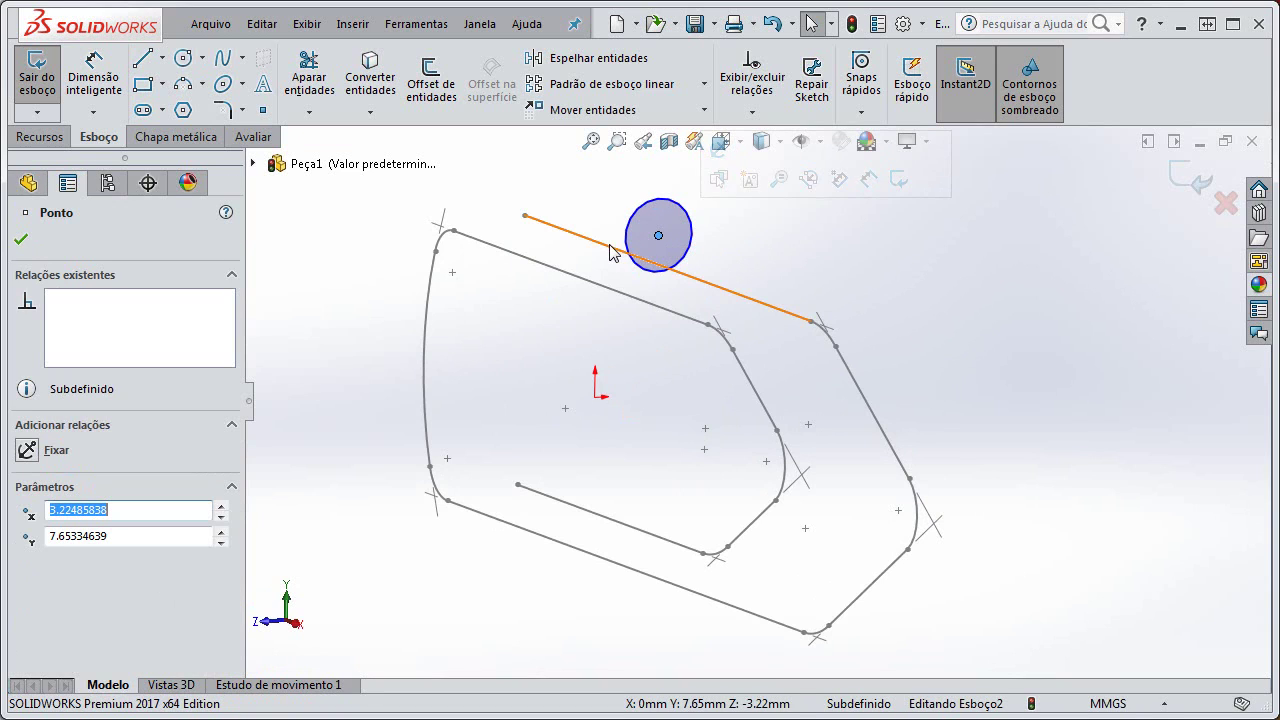
ctrl+click(606, 248)
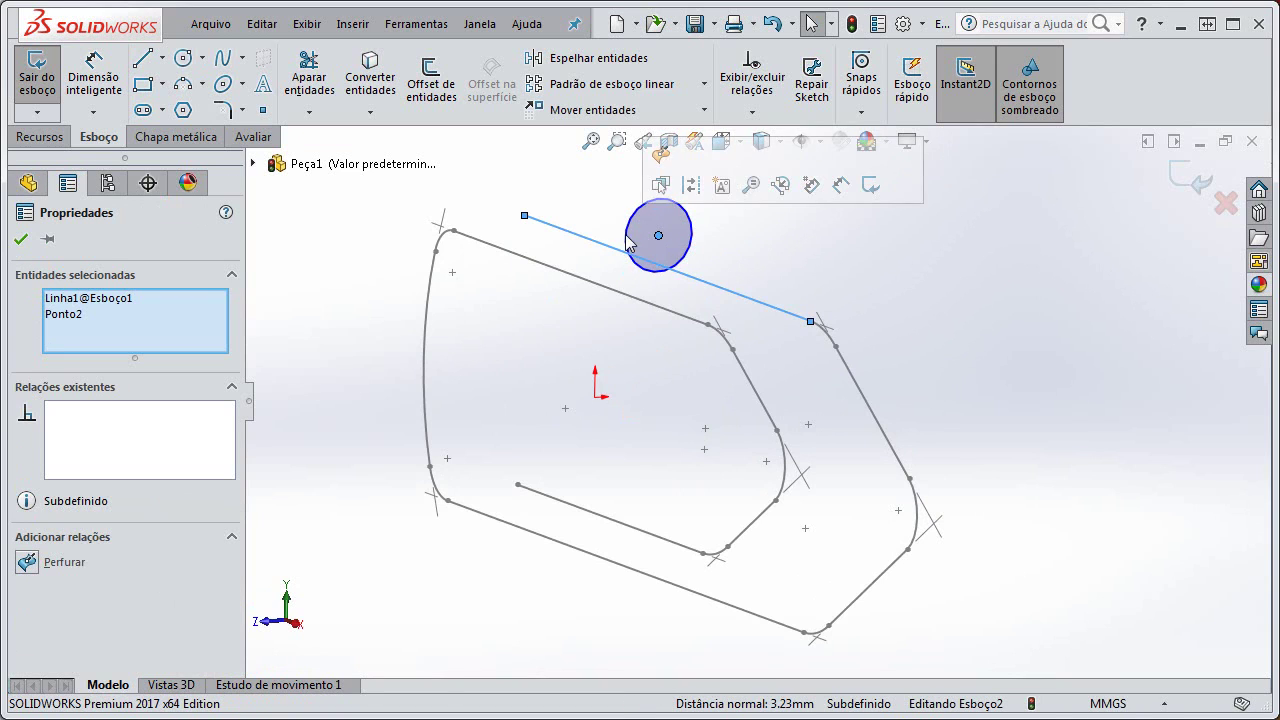
click(668, 166)
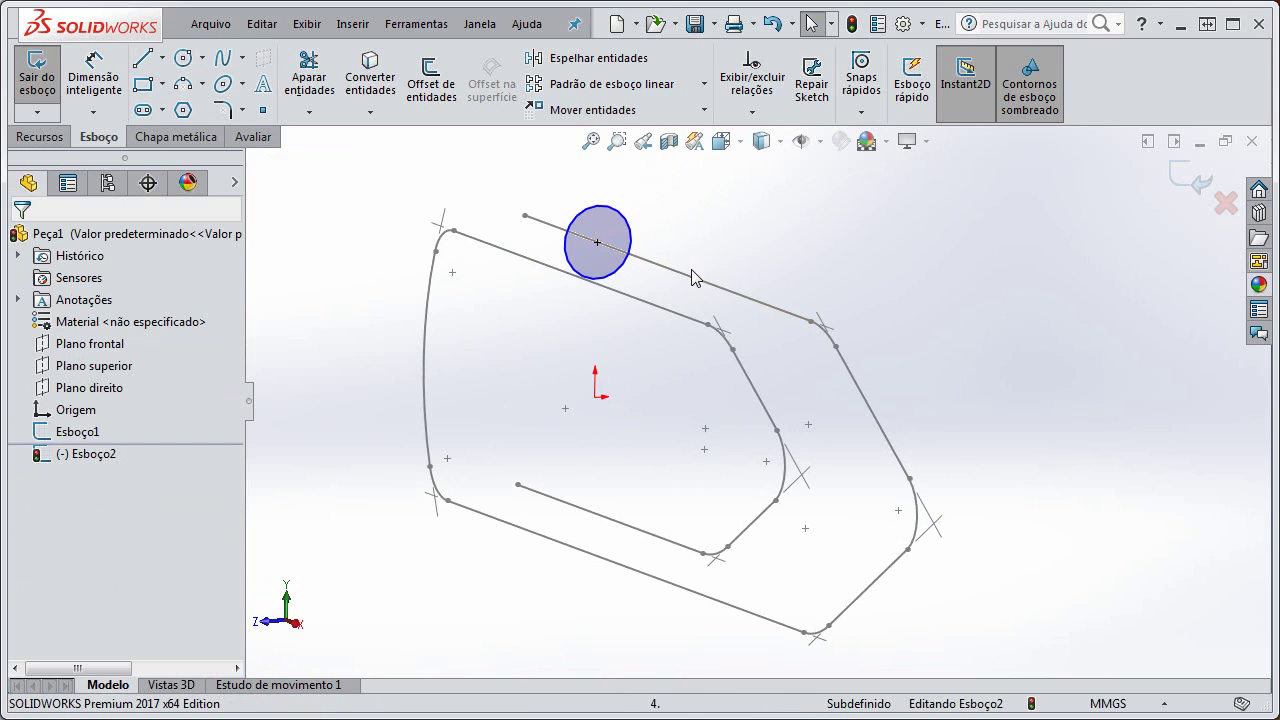
- Dimension the profile circle's diameter as 2 mm and exit the sketch
right_drag(751, 234, 745, 165)
click(623, 226)
click(718, 228)
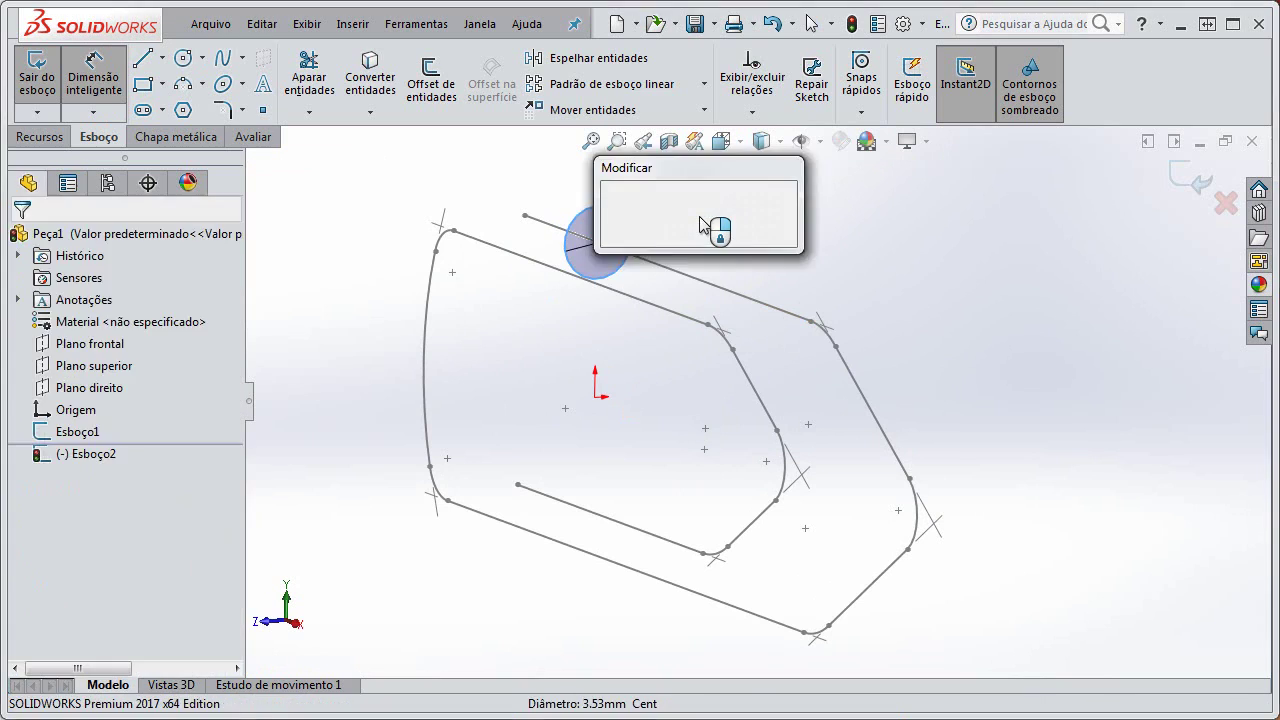
key(Return)
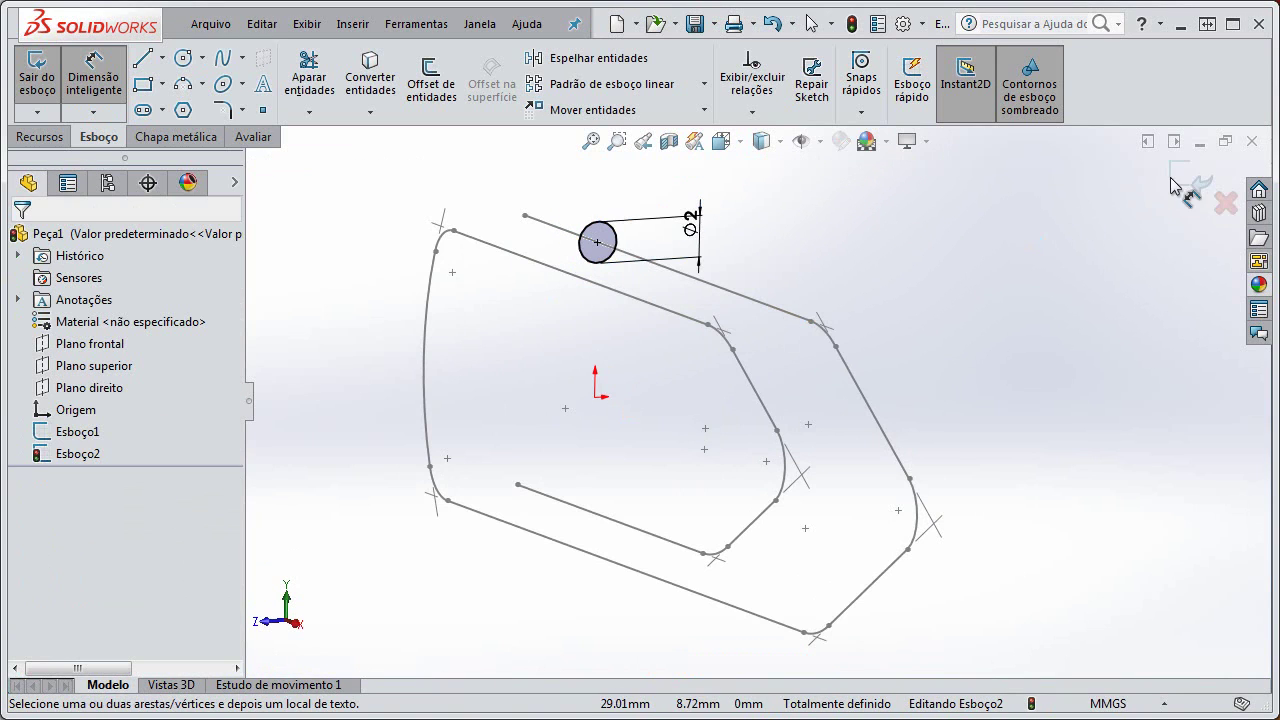
click(1188, 184)
scroll(755, 404, up, 2)
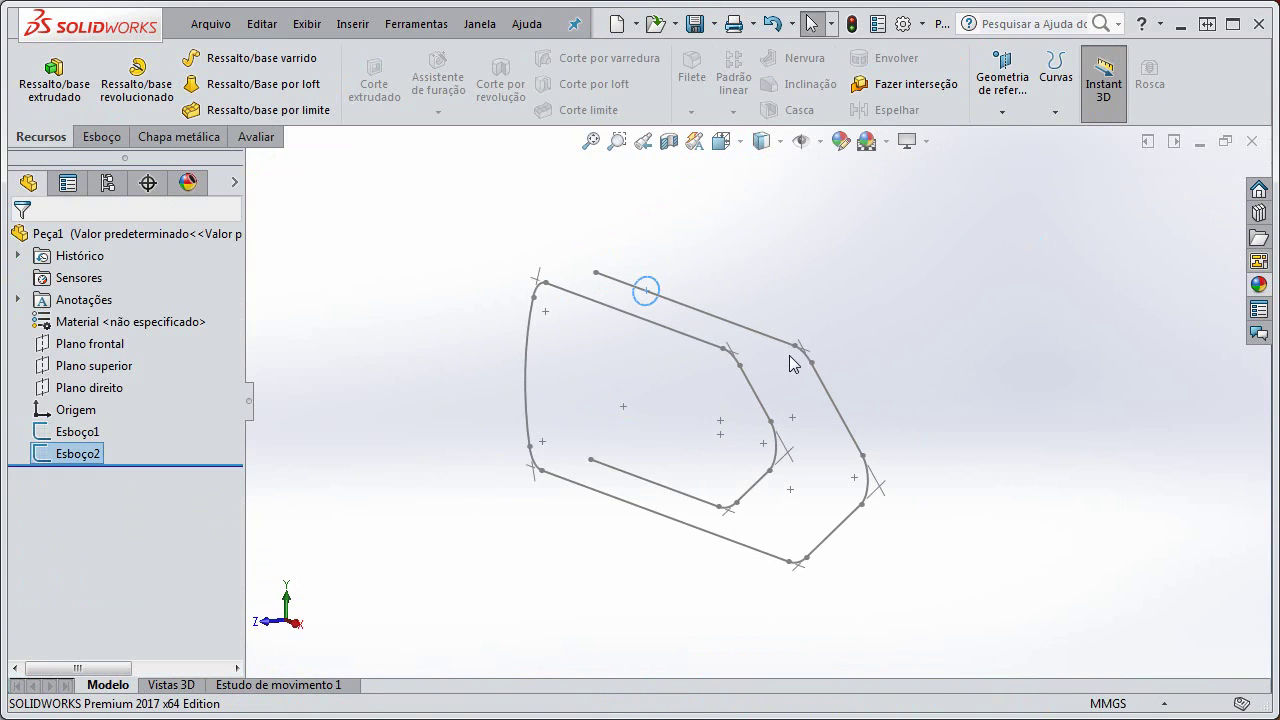
- Glance at the exercise drawing in Photoshop and try to sweep the 2 mm circle (Esboço2) along the clip path (Esboço1)
key(alt+Tab)
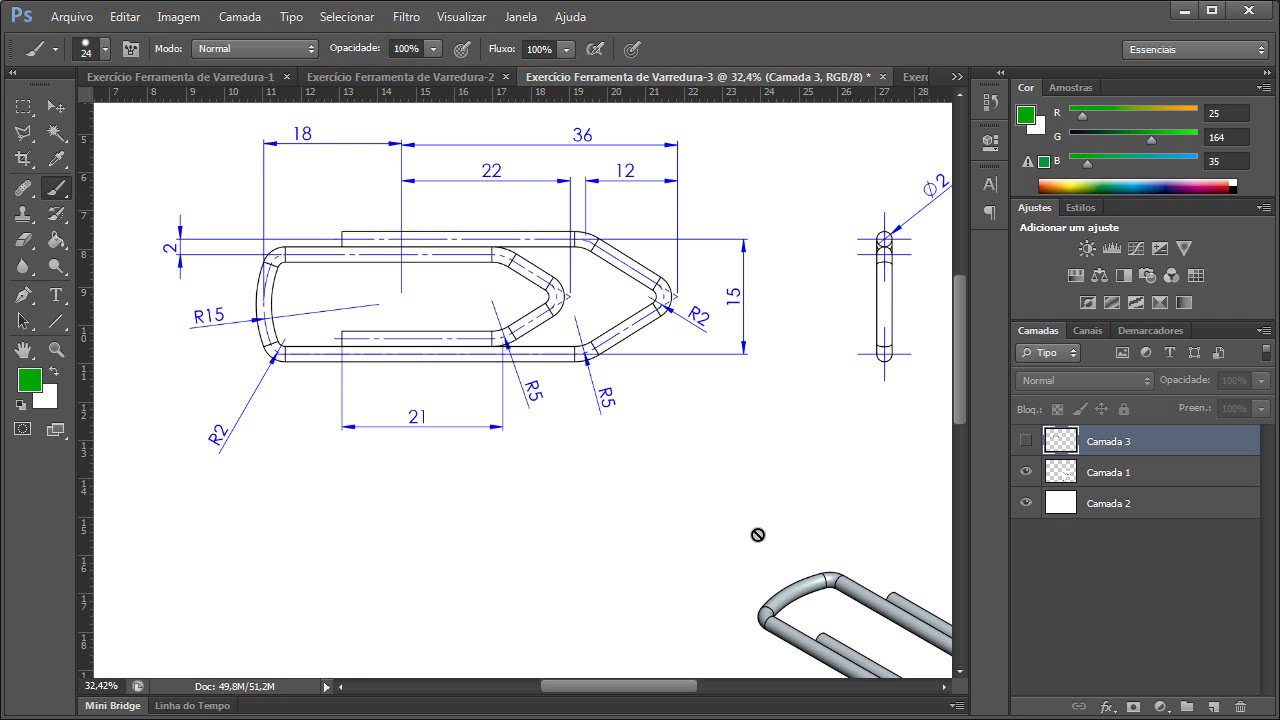
click(1184, 10)
click(229, 66)
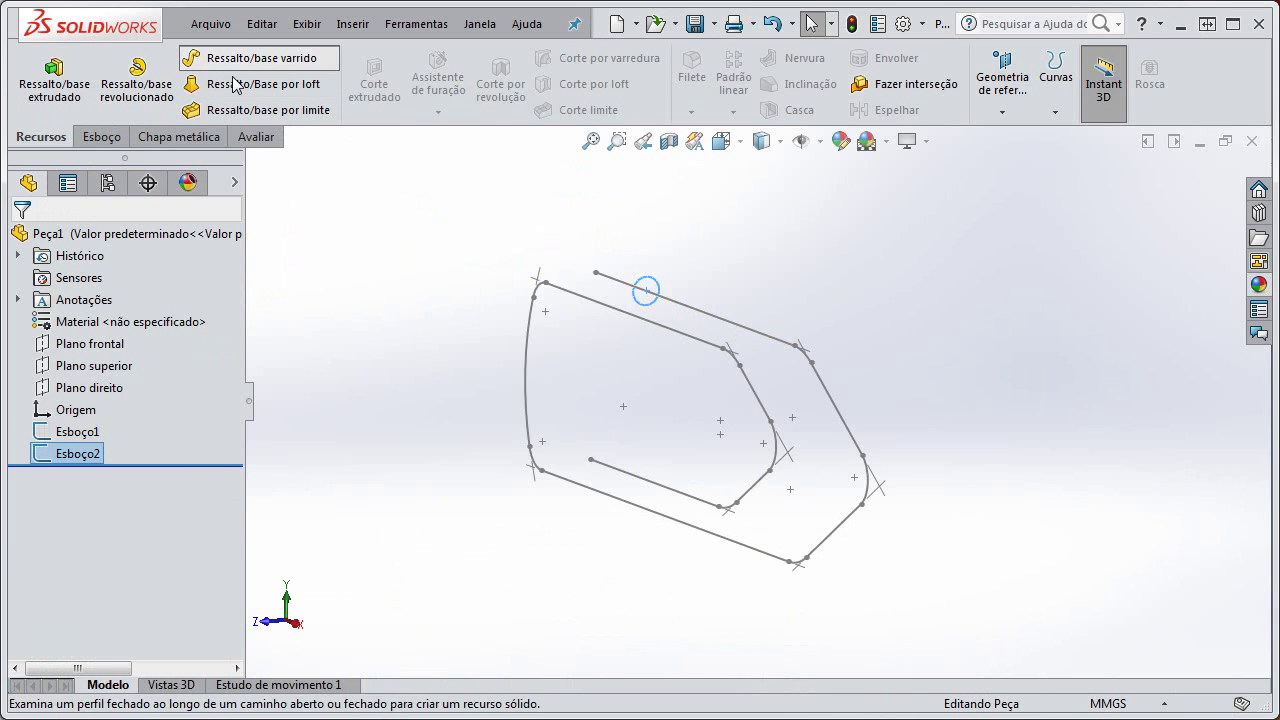
click(731, 326)
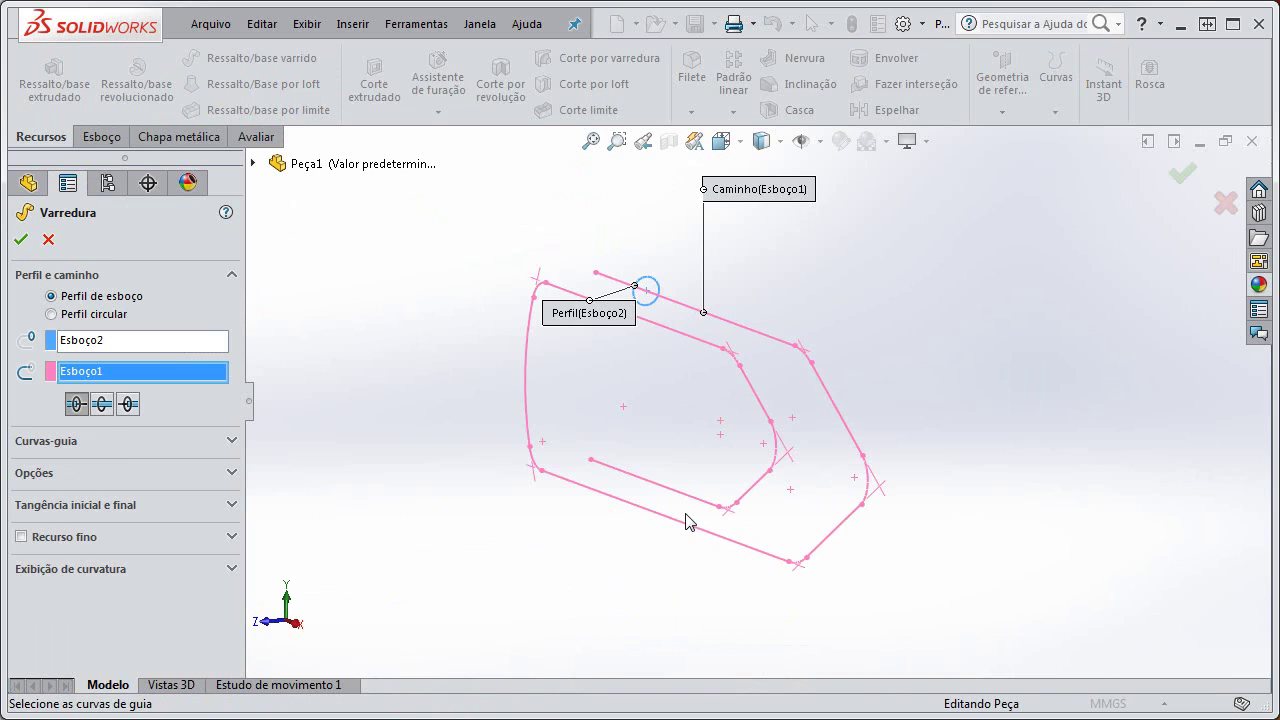
drag(598, 318, 564, 215)
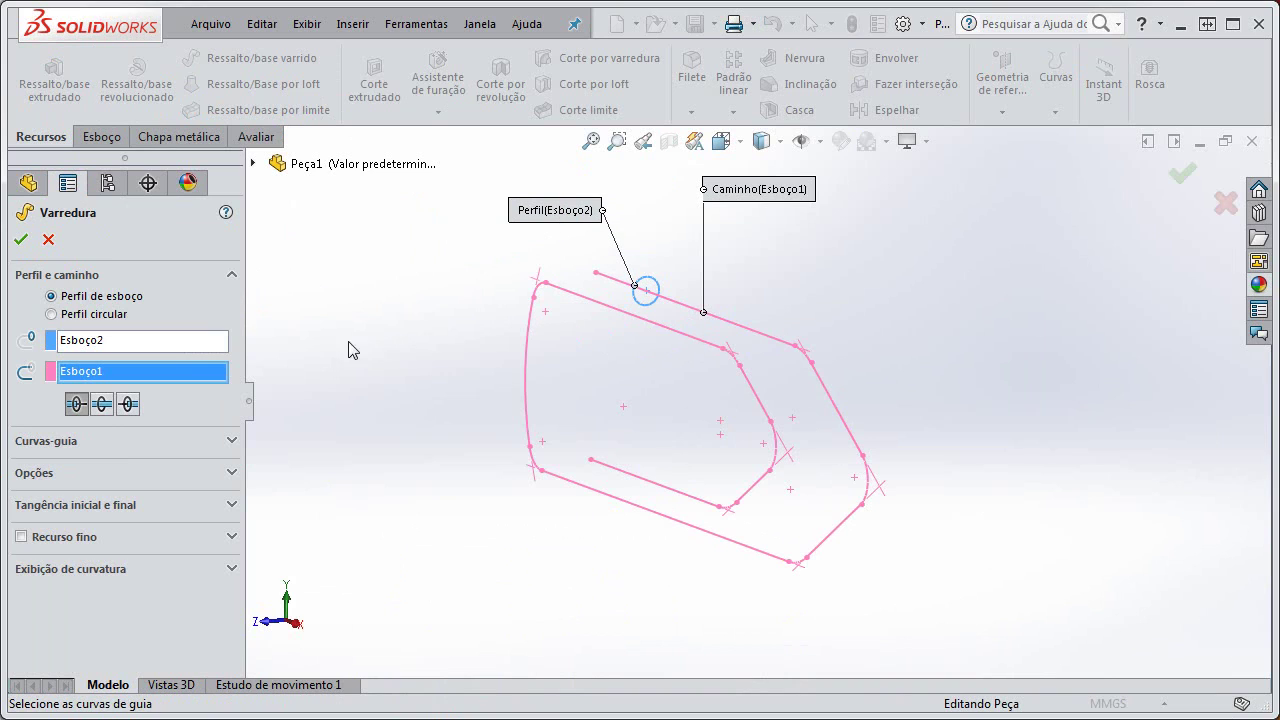
click(20, 239)
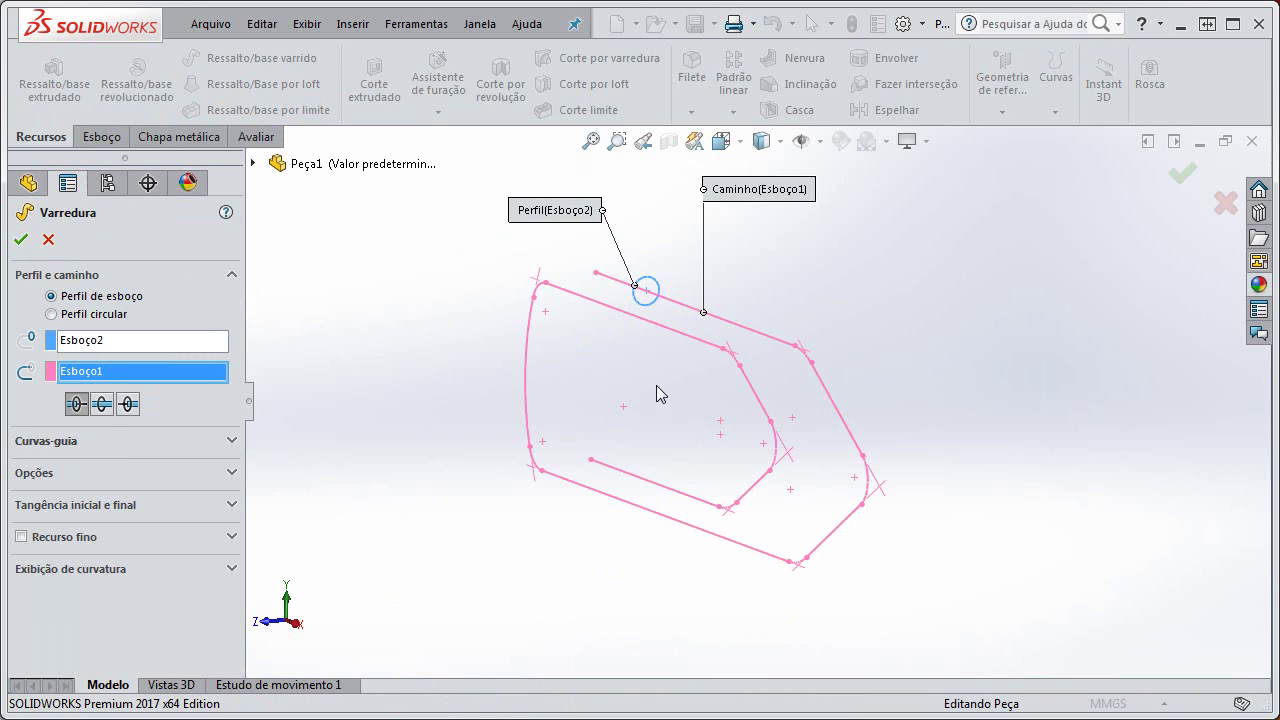
scroll(632, 322, down, 3)
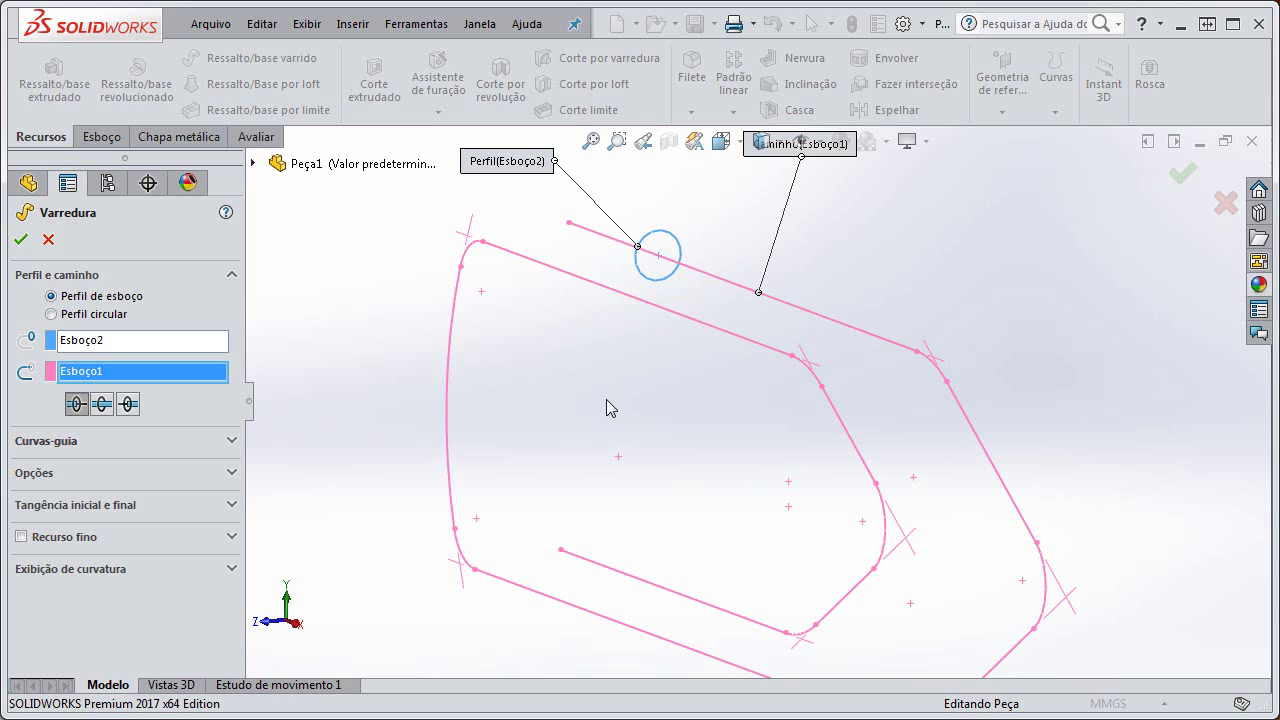
click(48, 239)
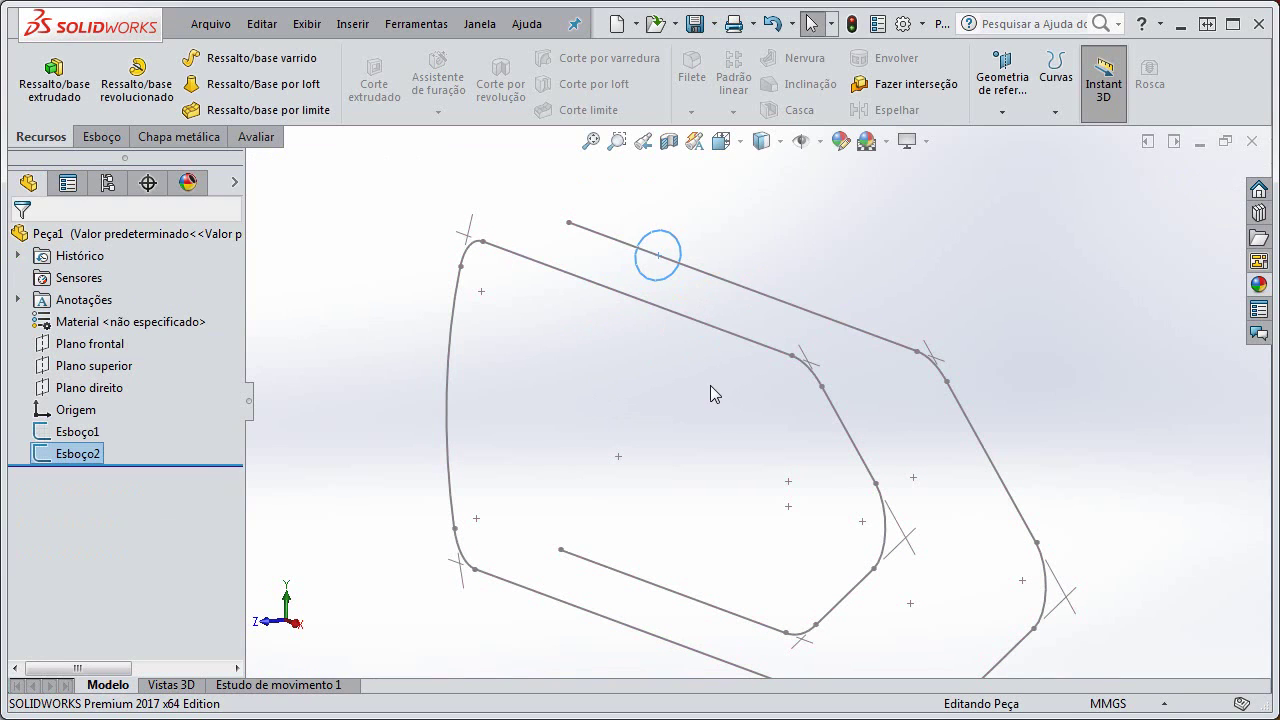
- Reopen the profile circle's sketch and try to set its diameter to 1.999 mm
click(680, 249)
double_click(672, 244)
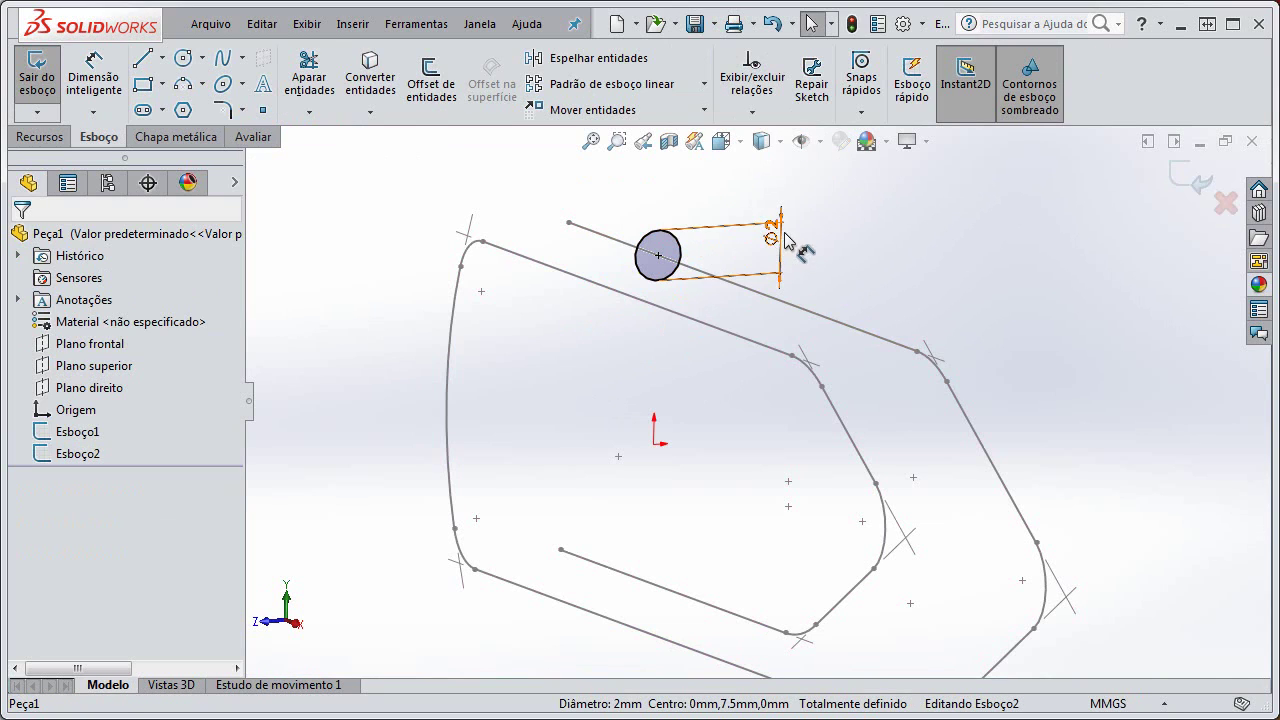
click(770, 232)
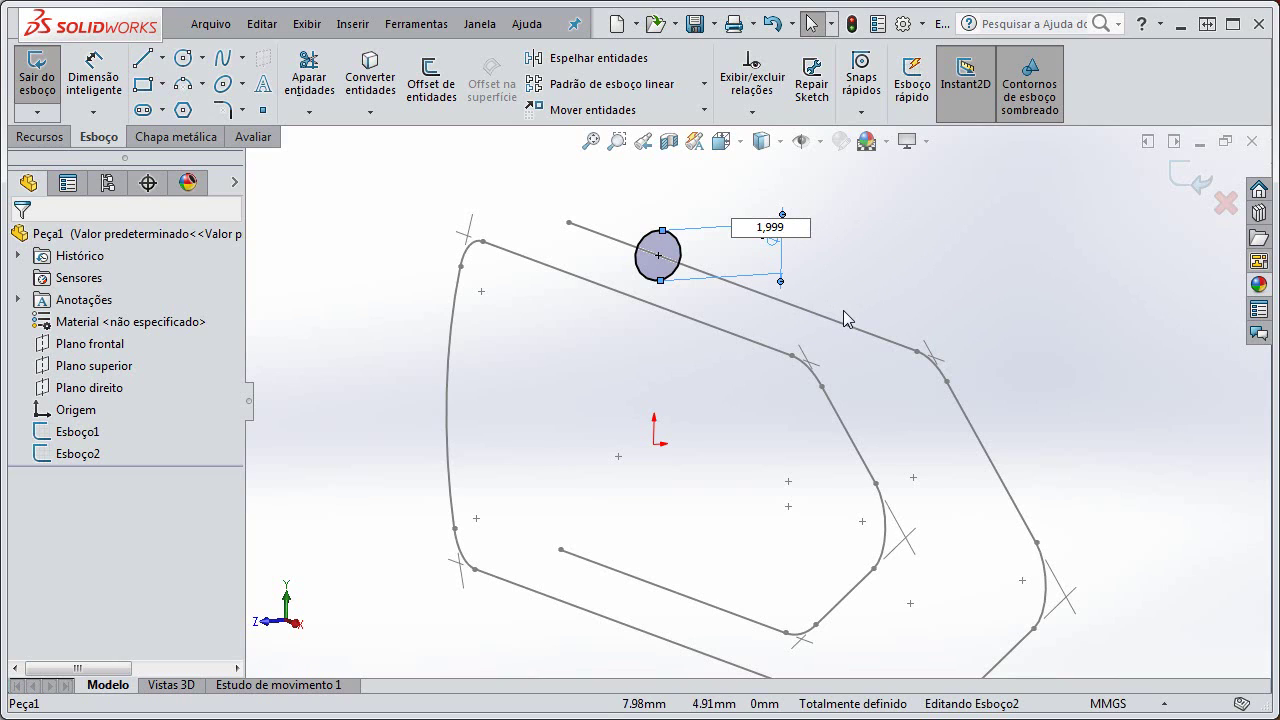
key(Return)
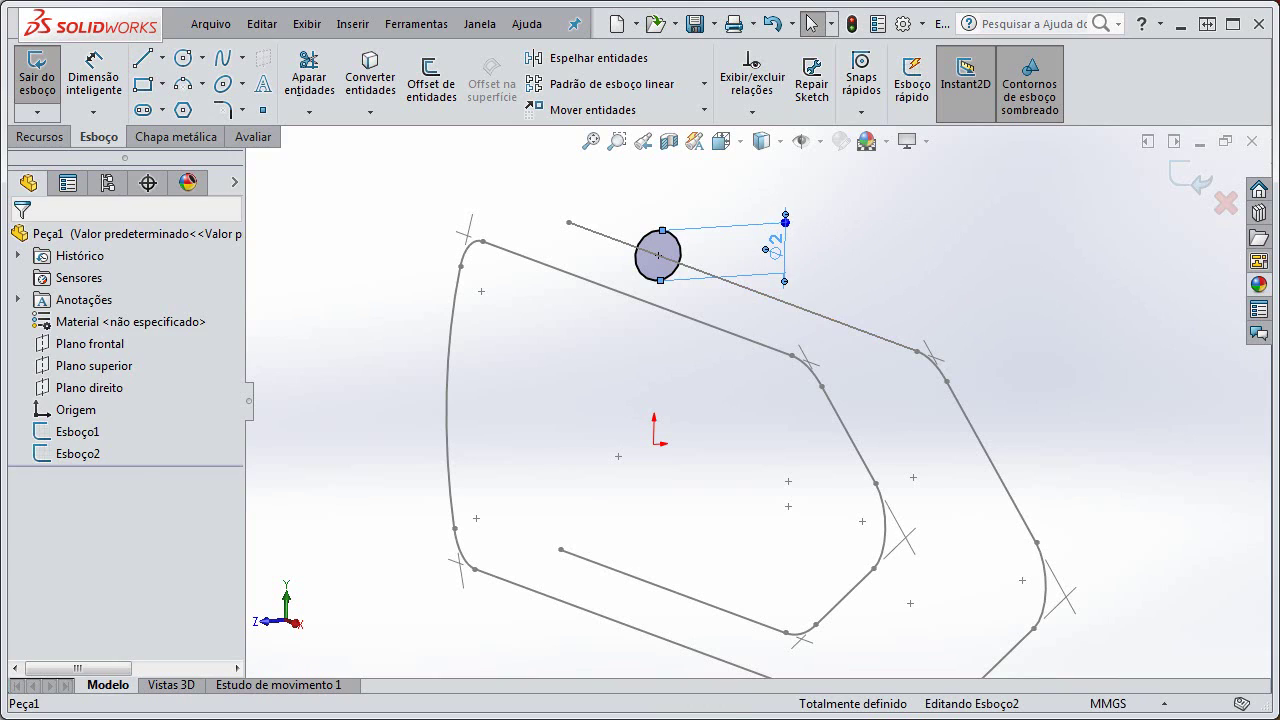
- Reduce the profile circle's diameter to 1.9 mm, and change it to 1.99 mm
click(779, 250)
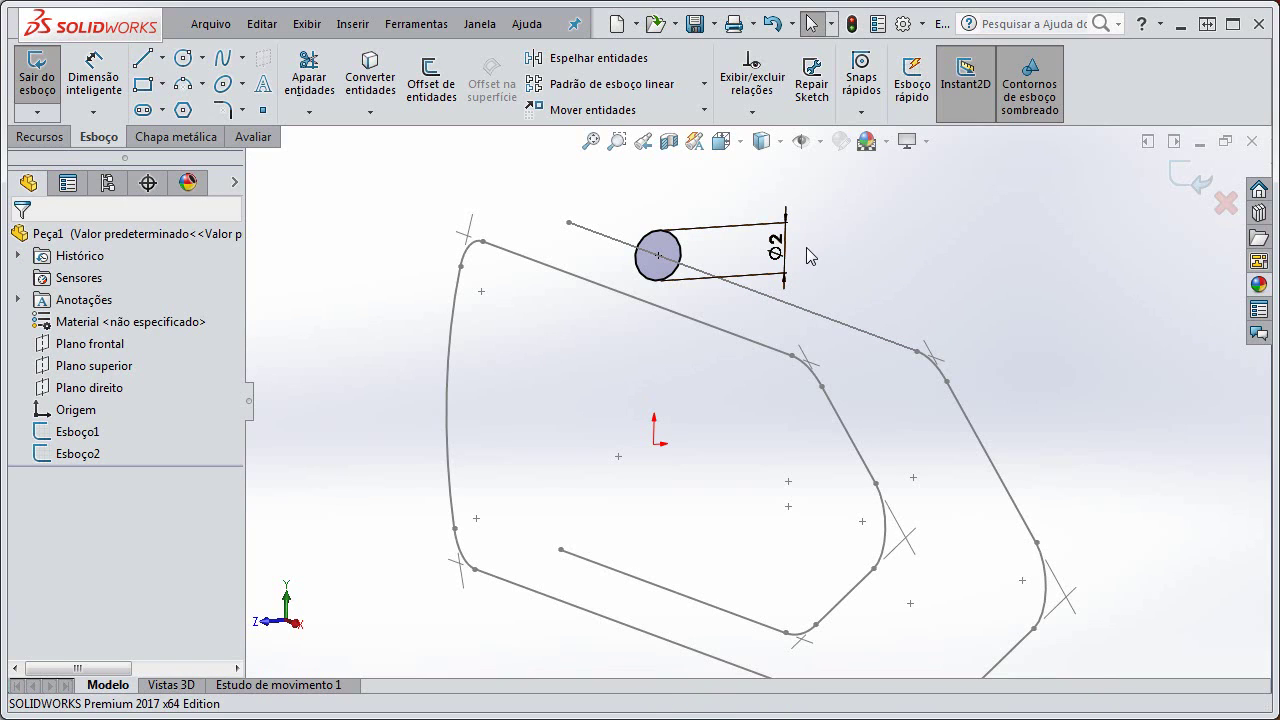
click(775, 248)
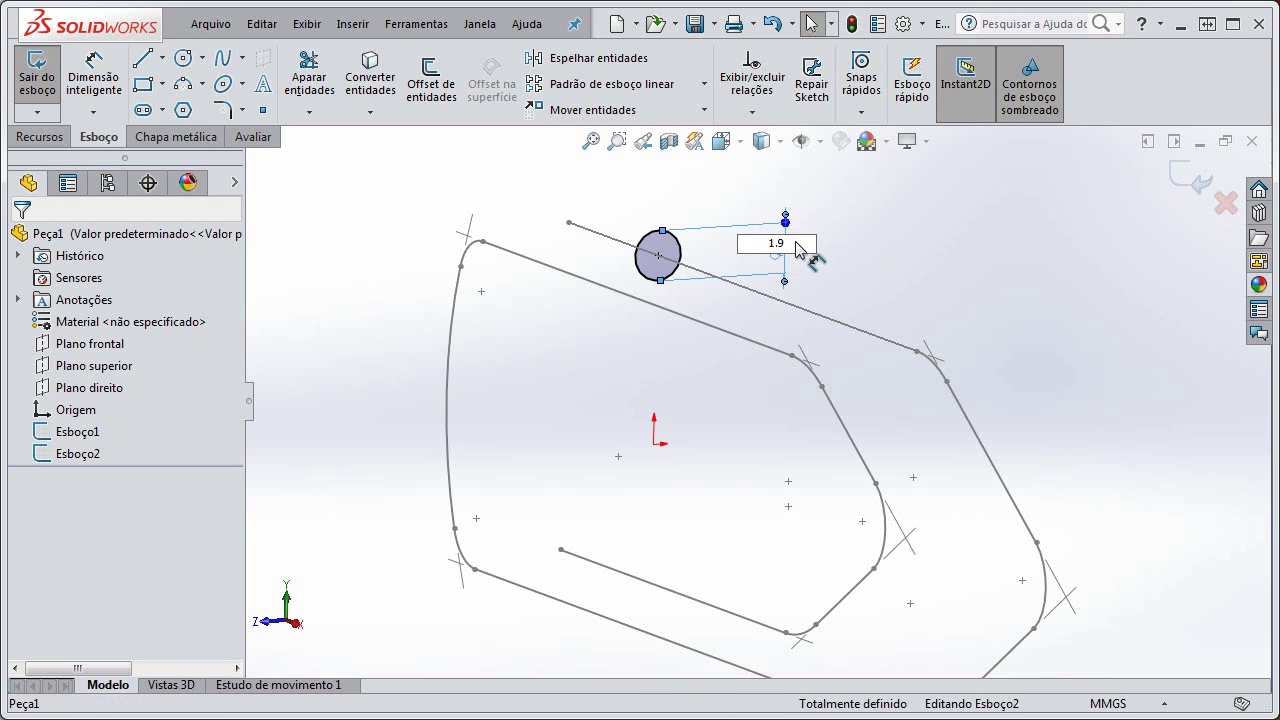
key(Return)
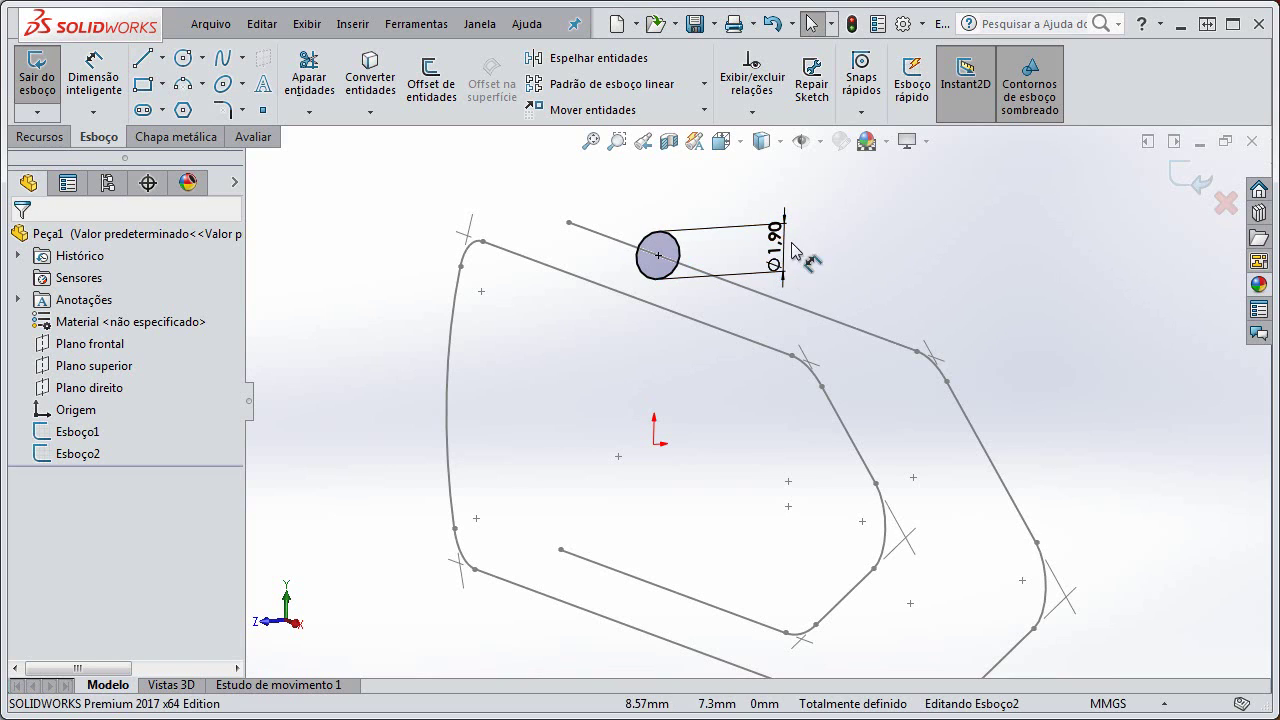
double_click(775, 248)
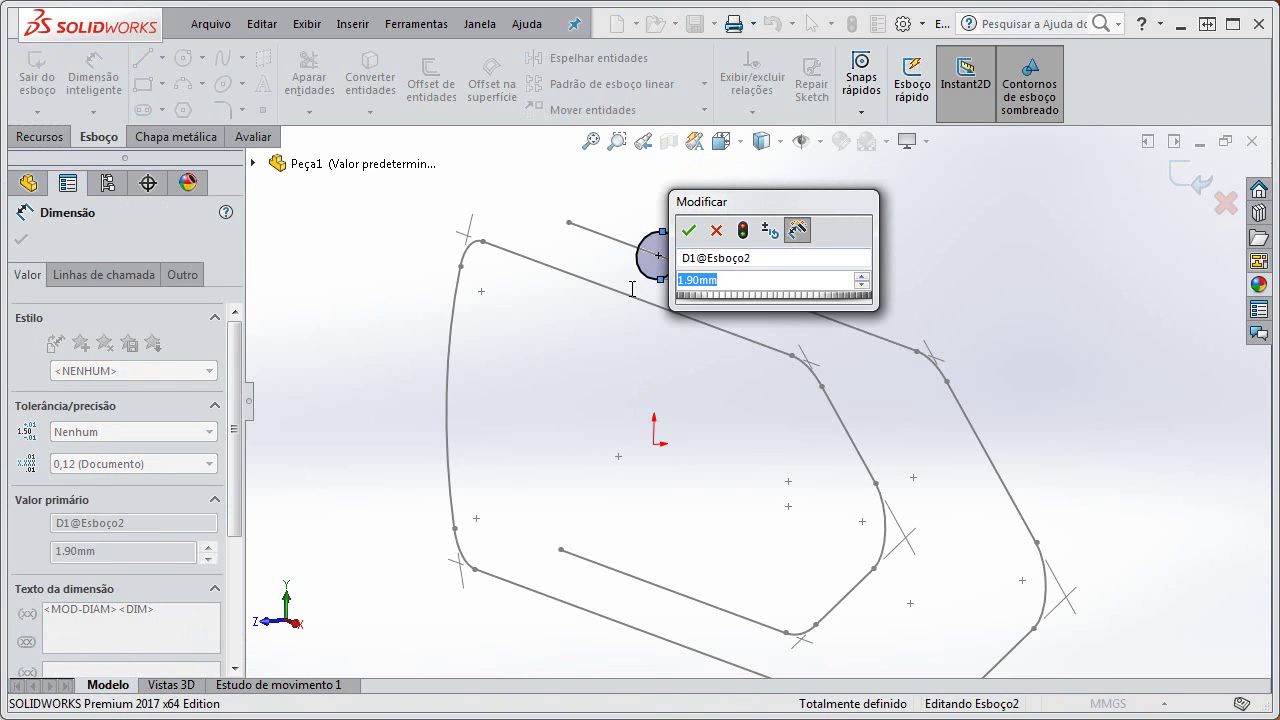
text(1.99)
key(Return)
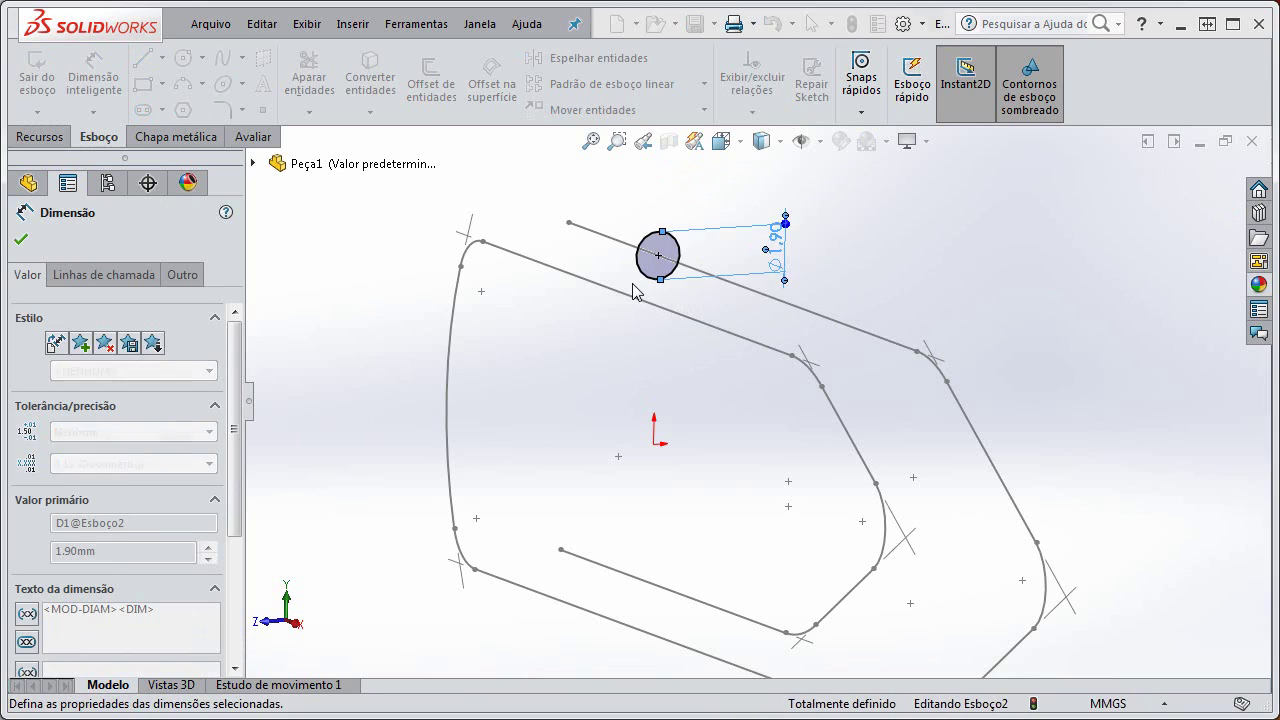
- Refine the profile circle's diameter to 1.999 mm and exit the sketch
click(921, 241)
click(780, 262)
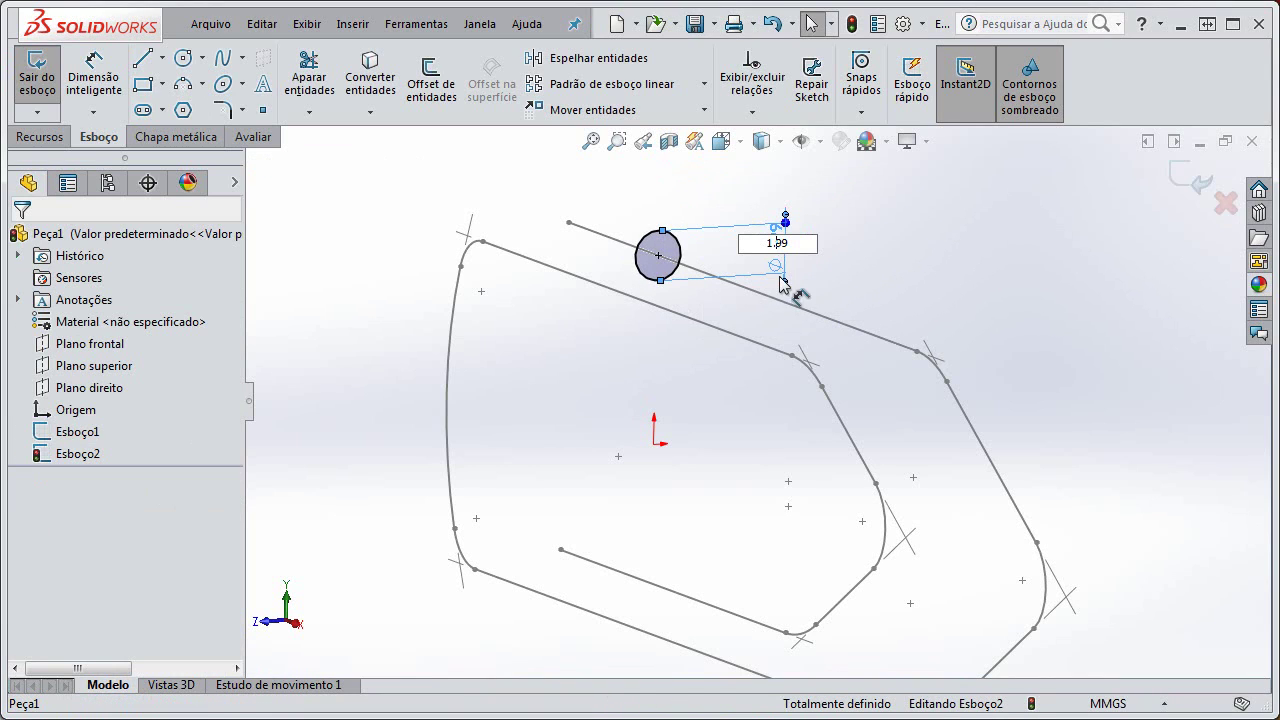
text(9)
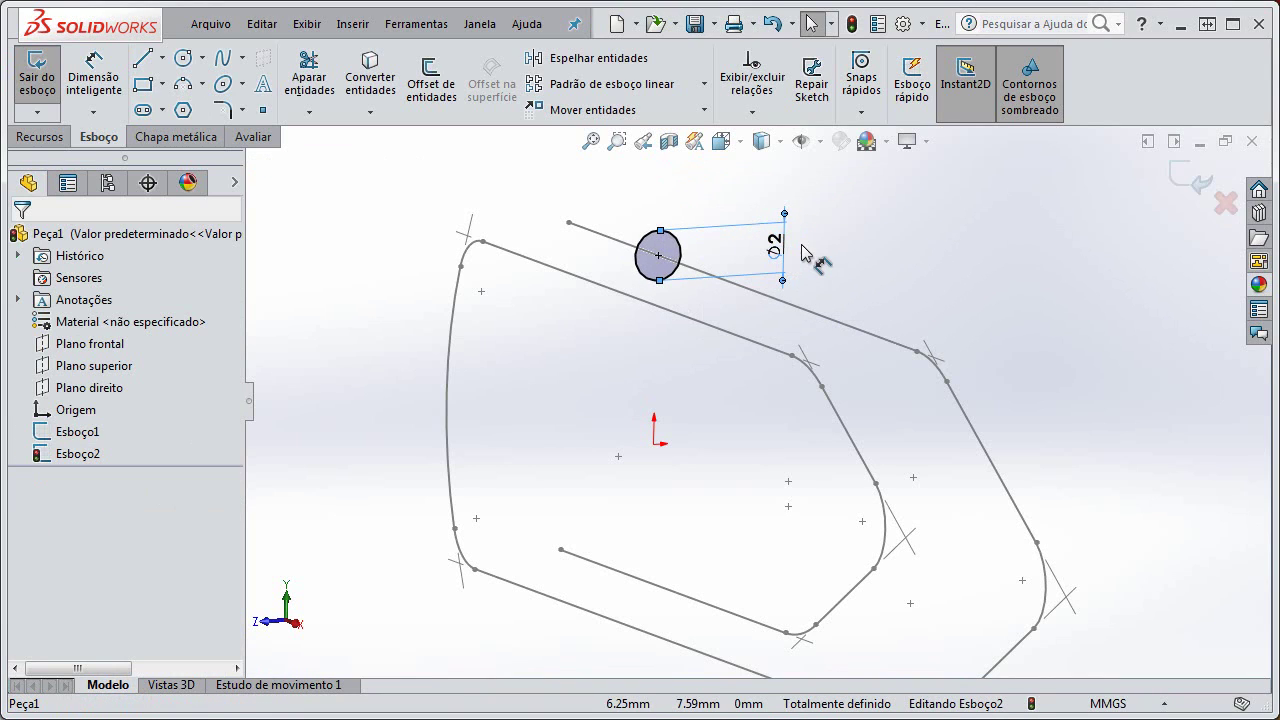
key(Return)
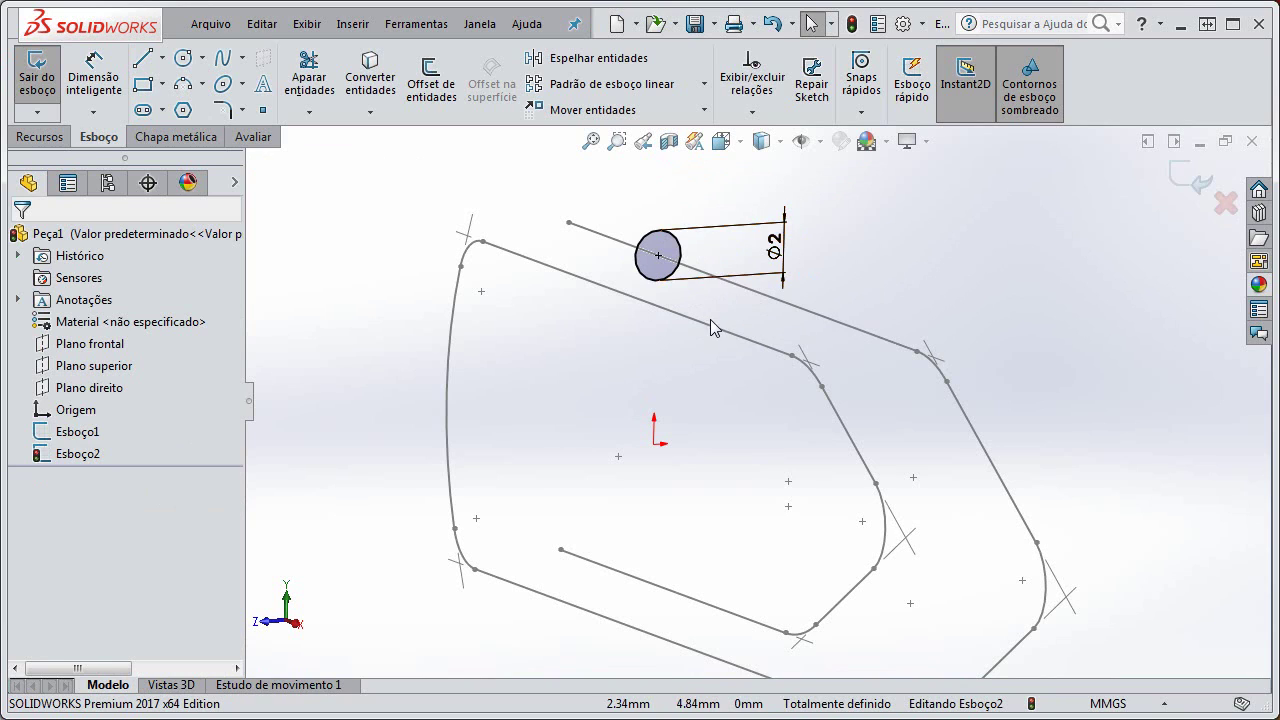
scroll(757, 474, up, 2)
scroll(754, 480, down, 1)
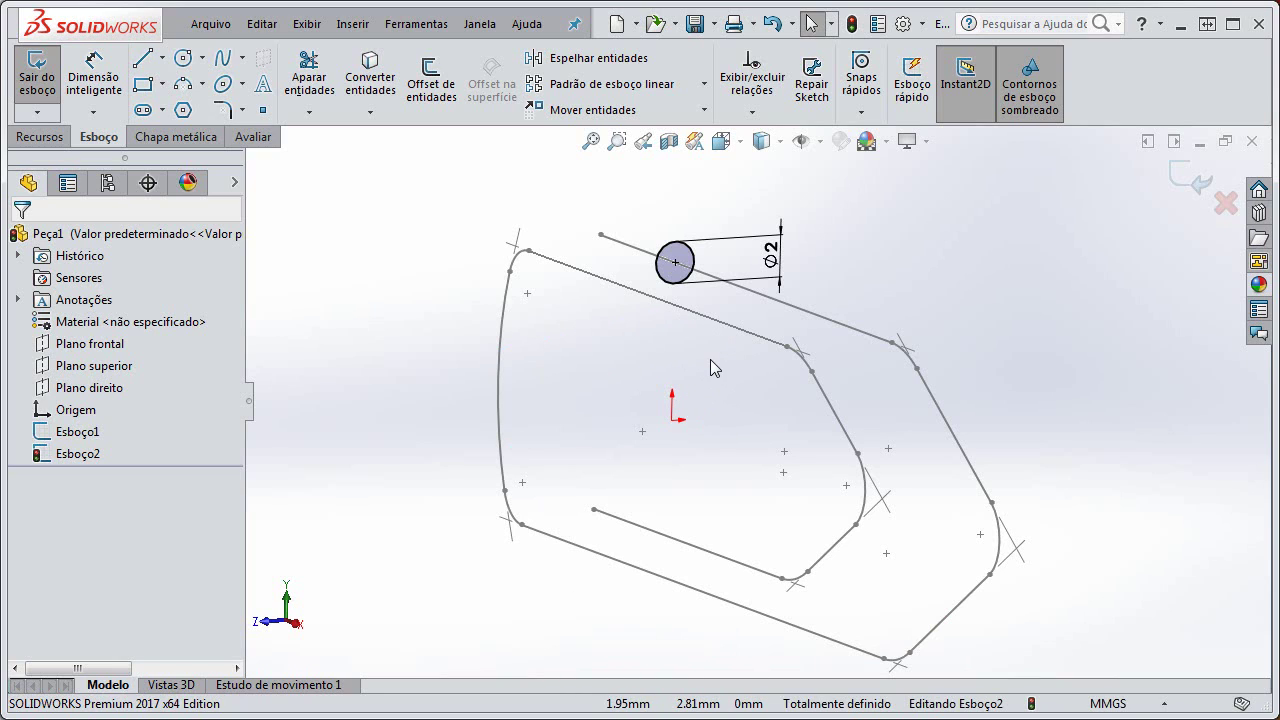
click(1192, 181)
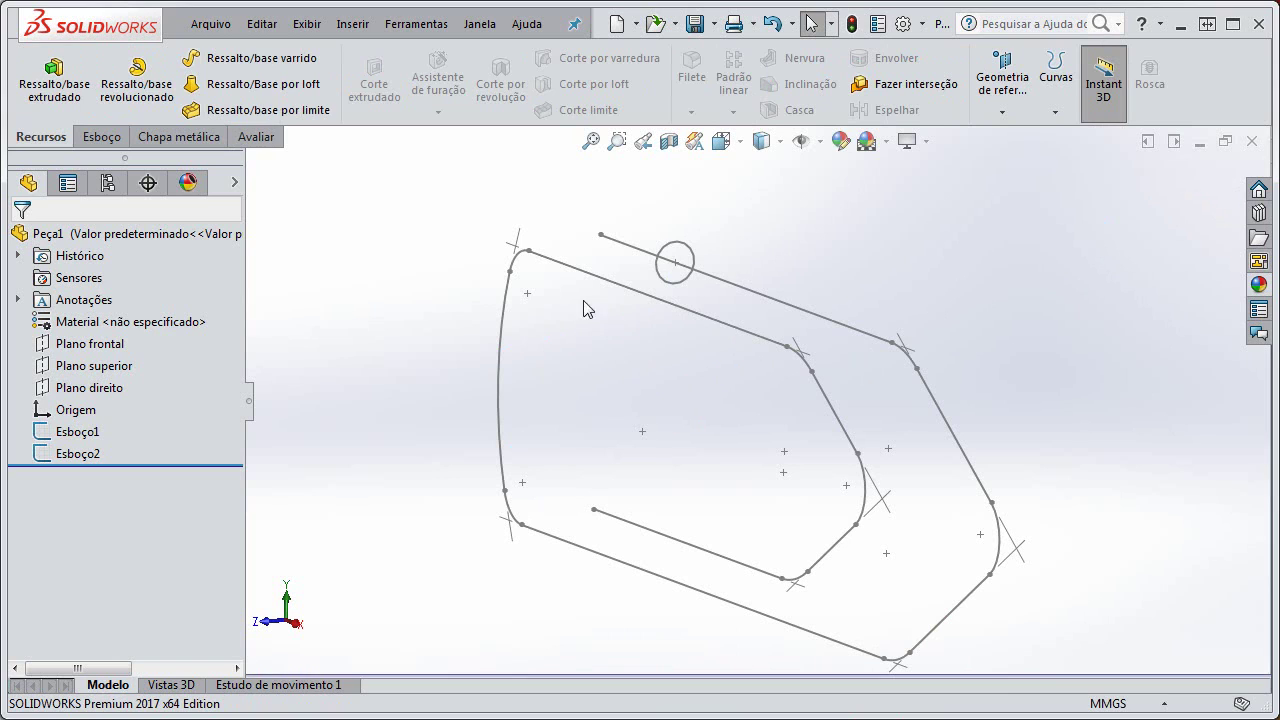
- Try a bidirectional sweep of the profile circle (Esboço2) along the clip path (Esboço1), inspect its preview and cancel it
click(190, 57)
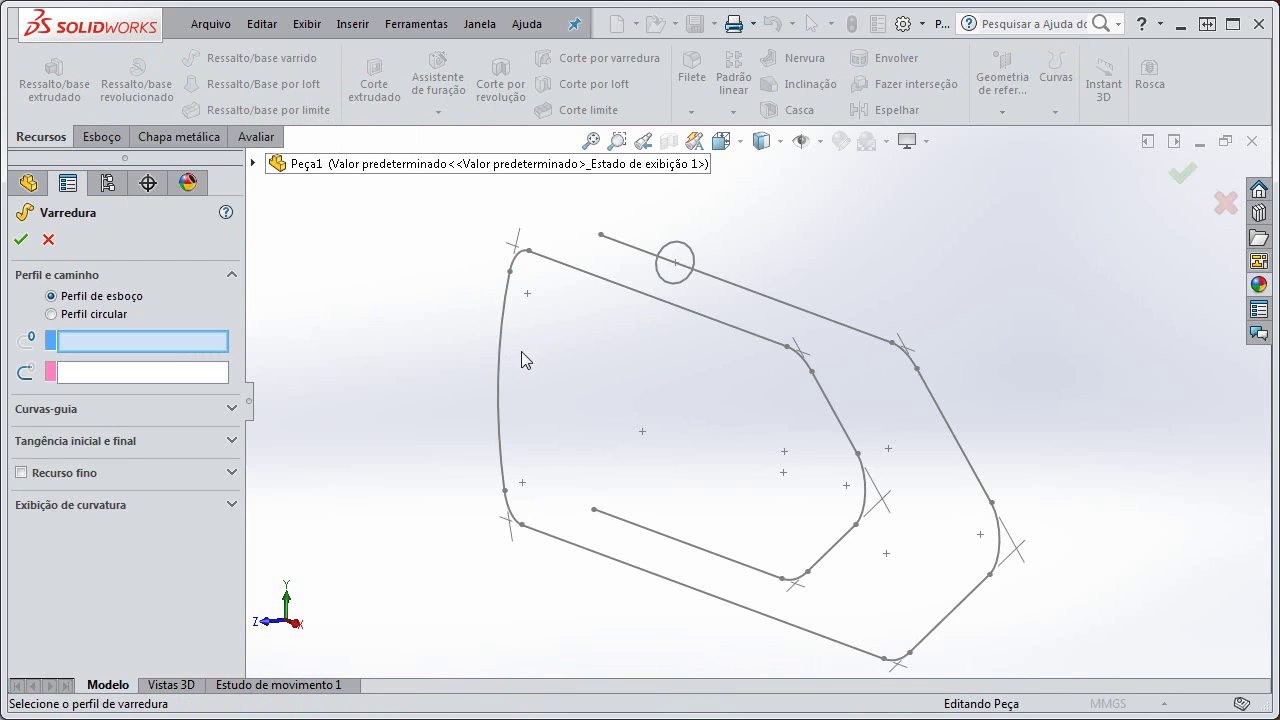
click(693, 276)
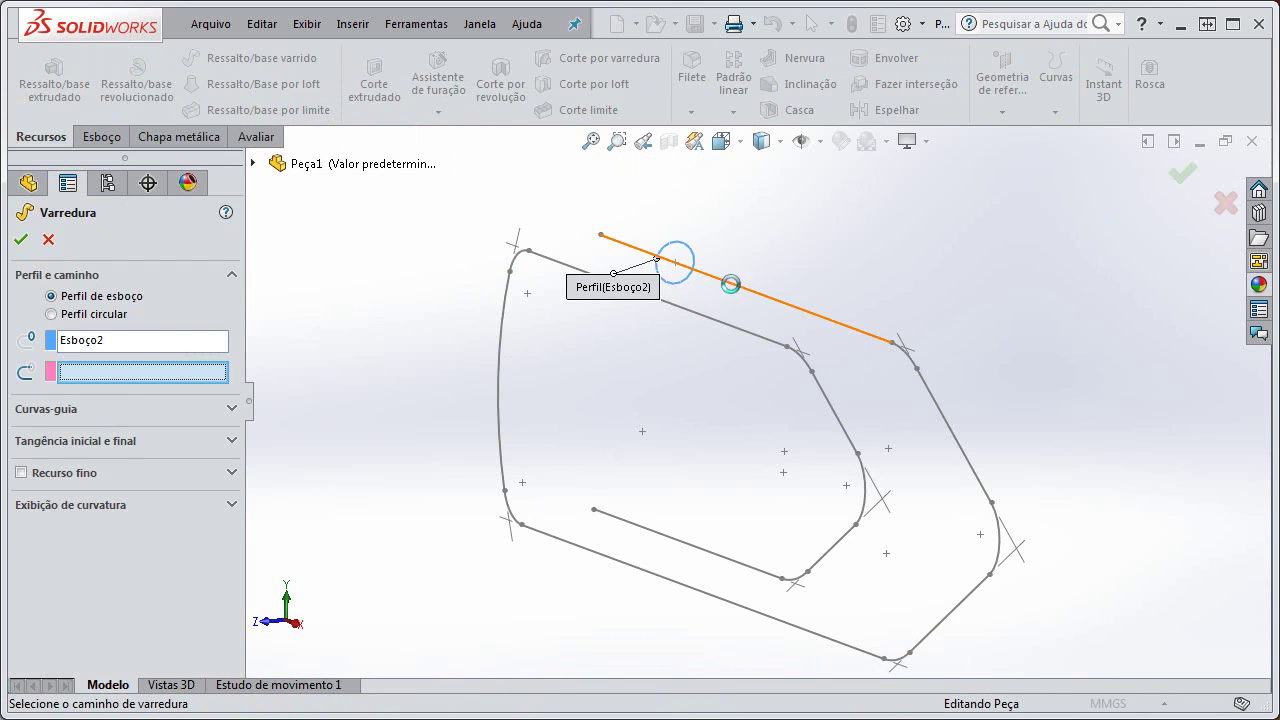
click(743, 287)
middle_drag(750, 438, 669, 382)
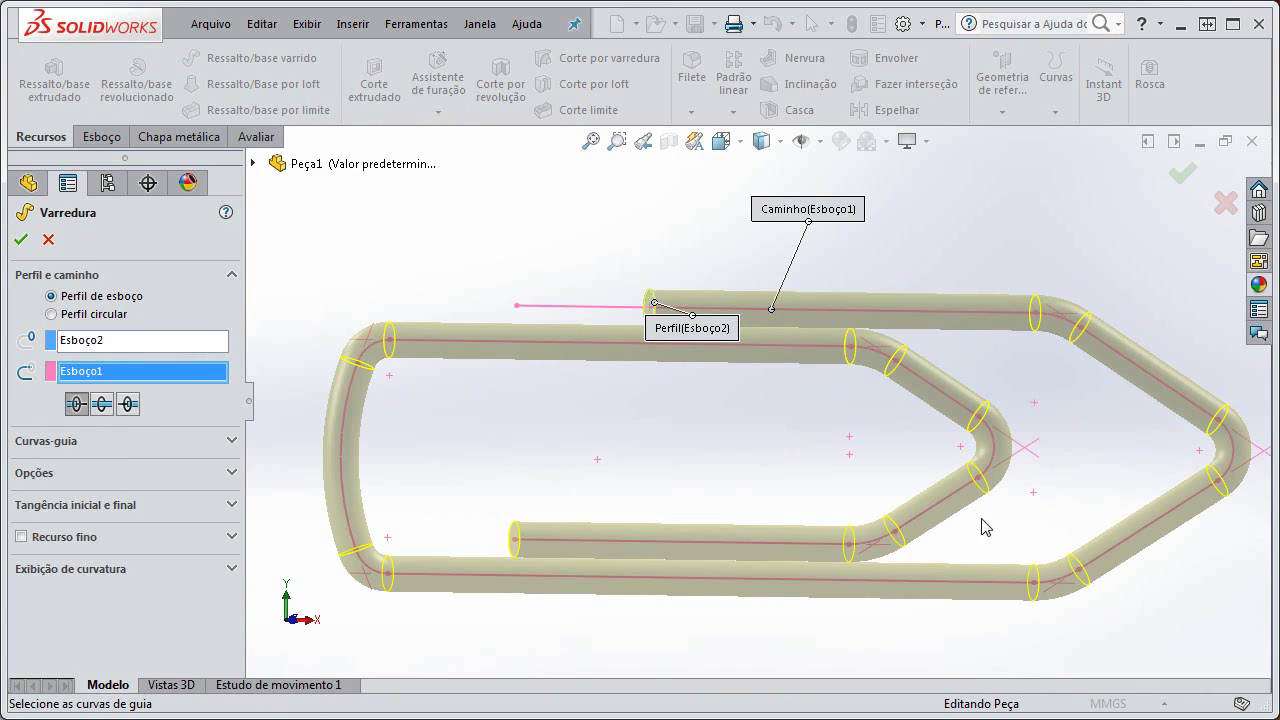
click(104, 408)
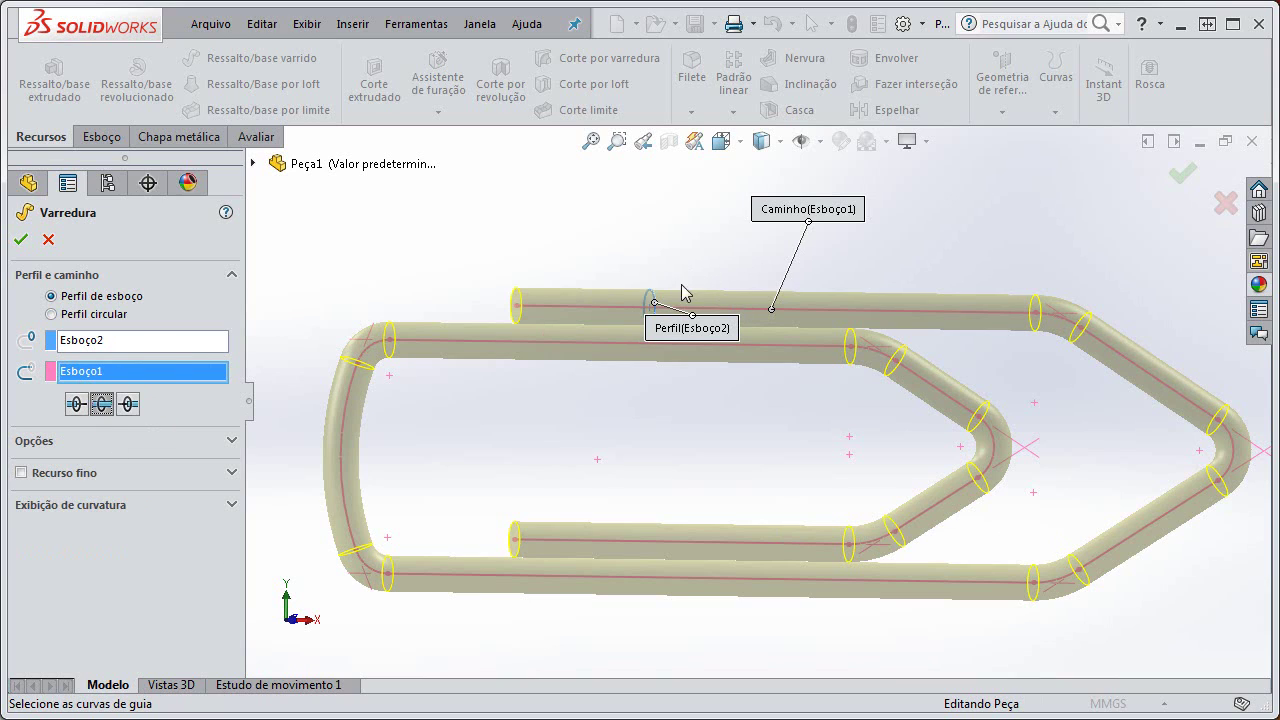
middle_drag(723, 280, 692, 312)
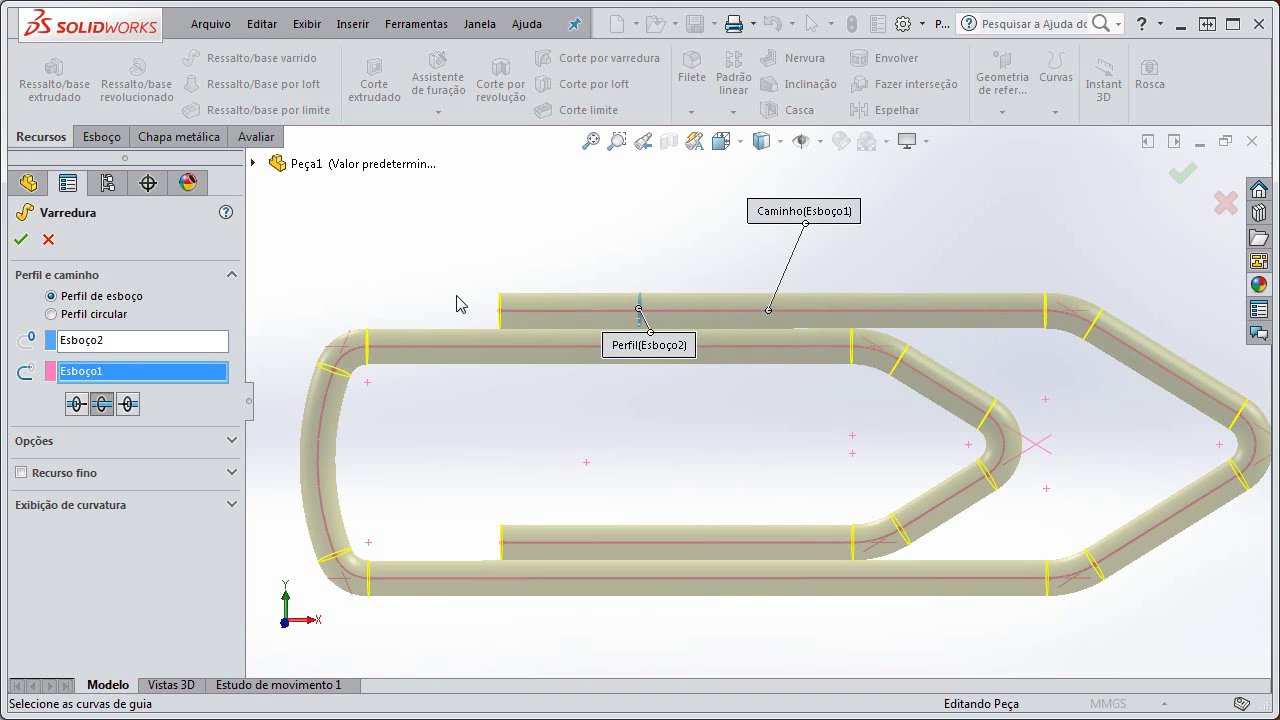
key(Escape)
mouse_move(660, 297)
middle_down()
mouse_move(594, 303)
mouse_move(664, 338)
middle_up()
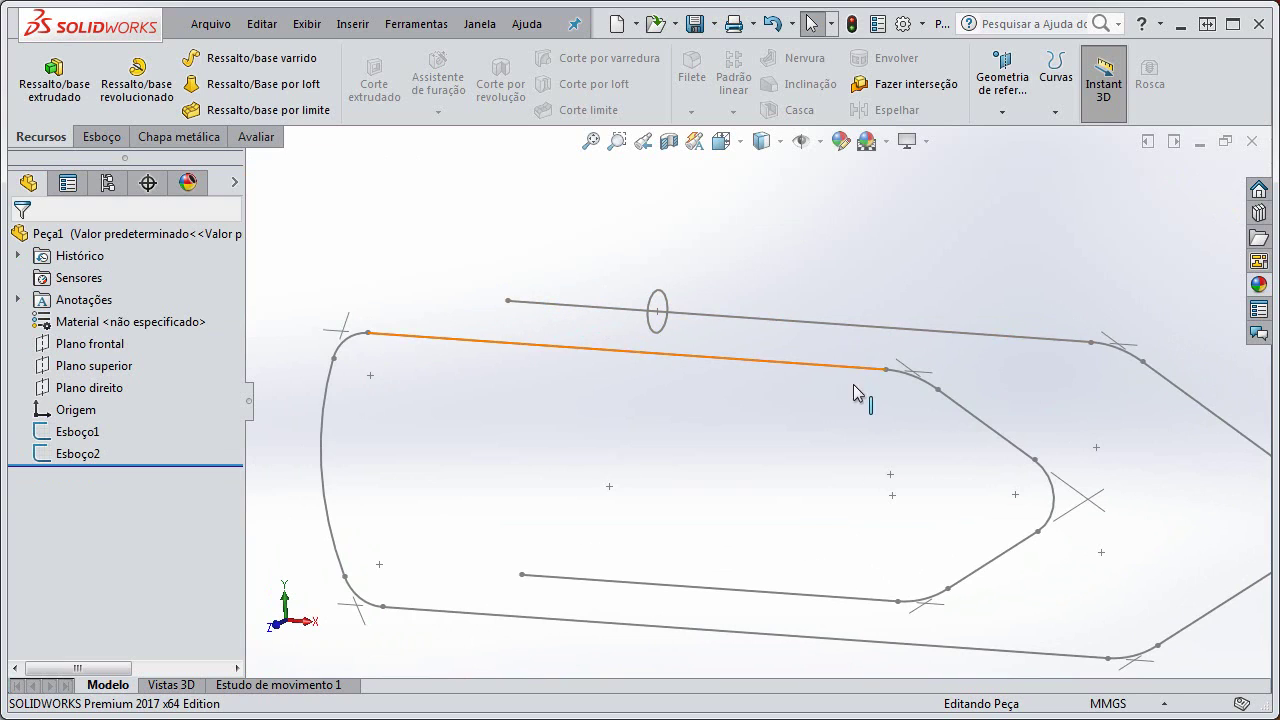
scroll(855, 392, up, 3)
scroll(857, 445, down, 1)
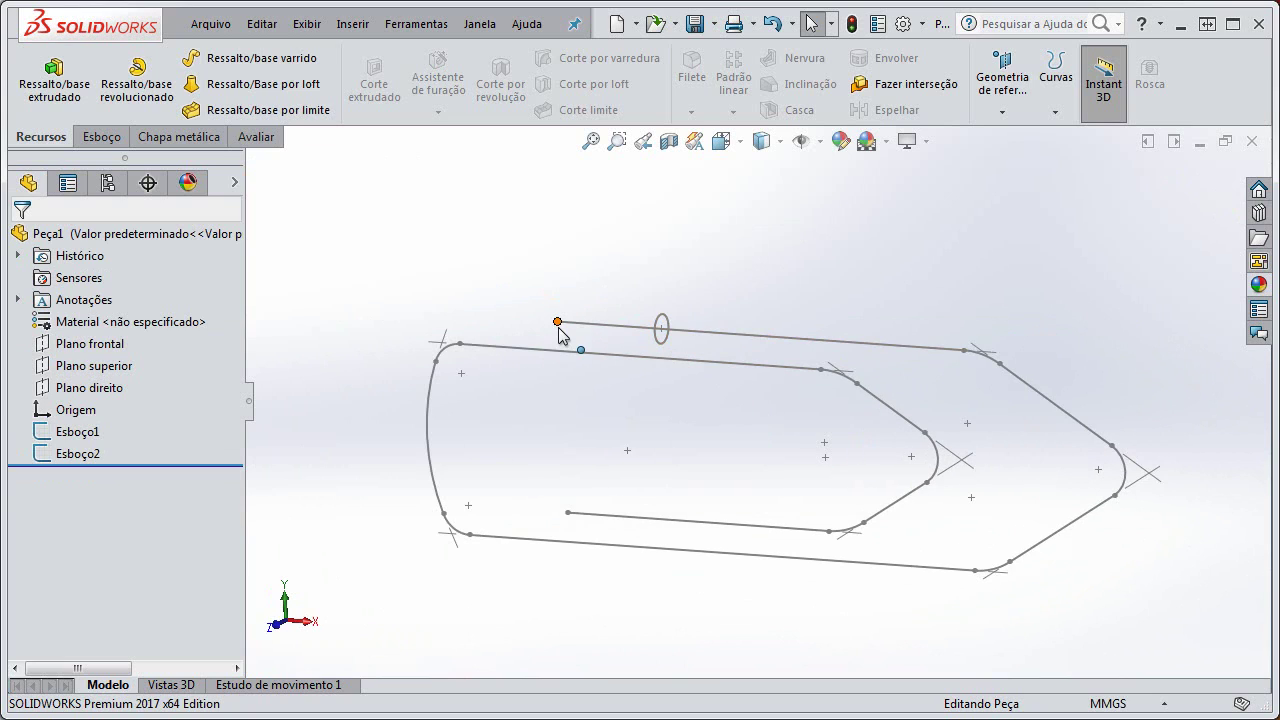
- Delete the existing profile circle sketch (Esboço2) from the part
scroll(597, 360, down, 2)
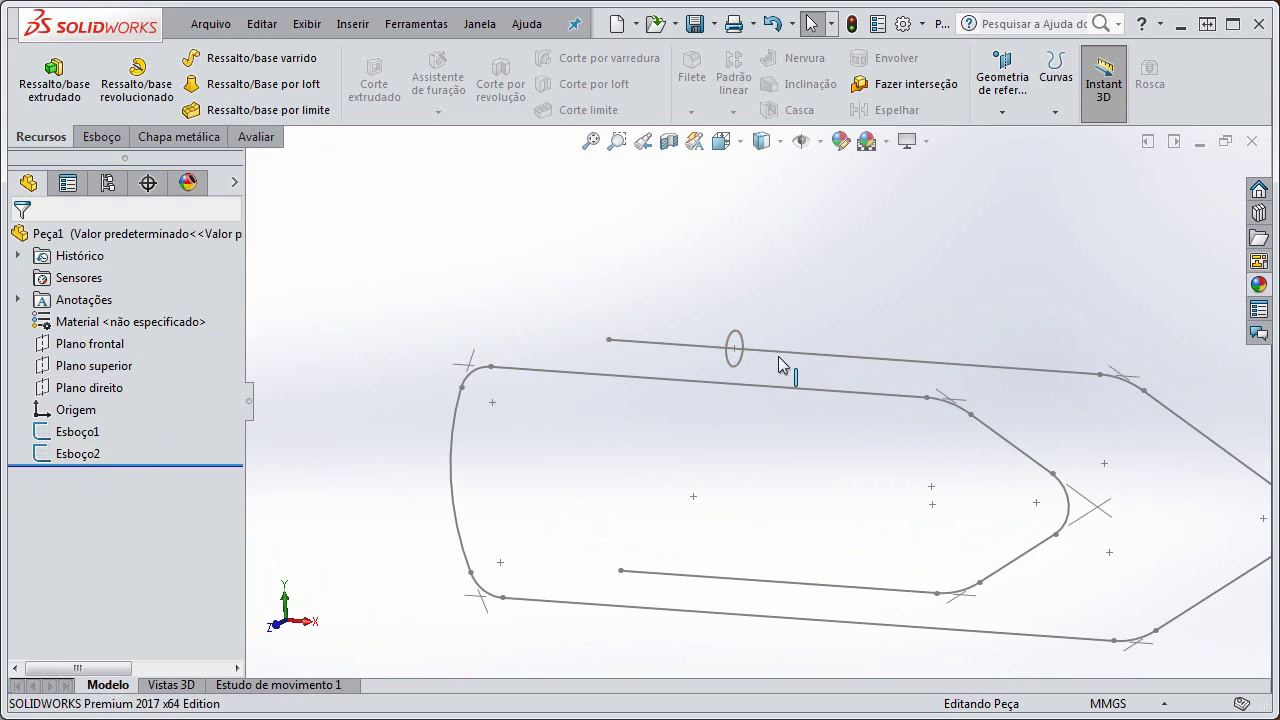
click(729, 366)
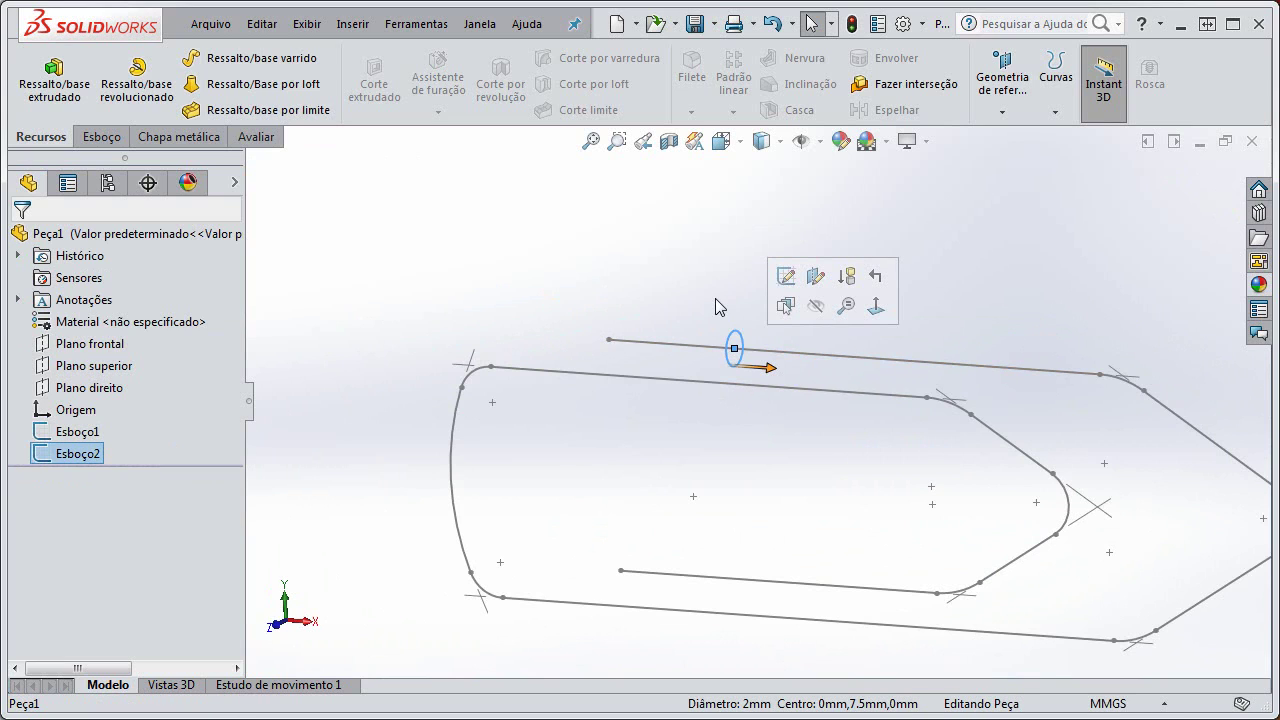
key(Delete)
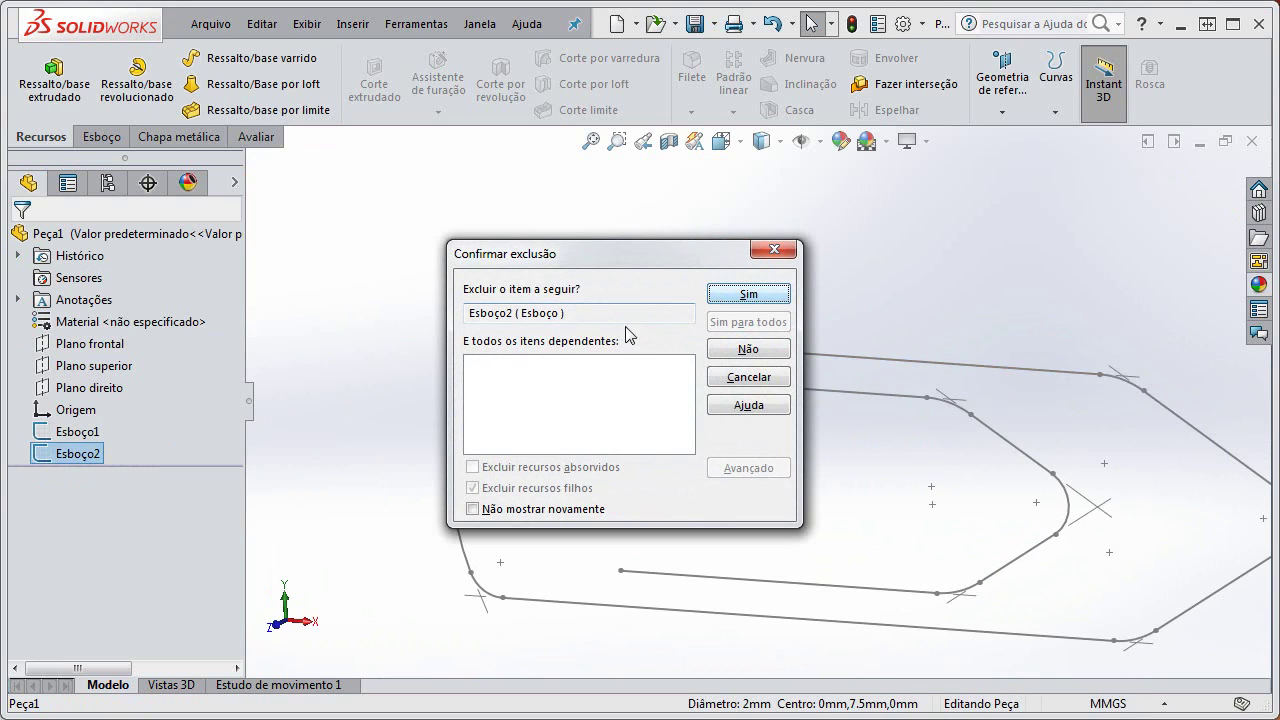
click(748, 296)
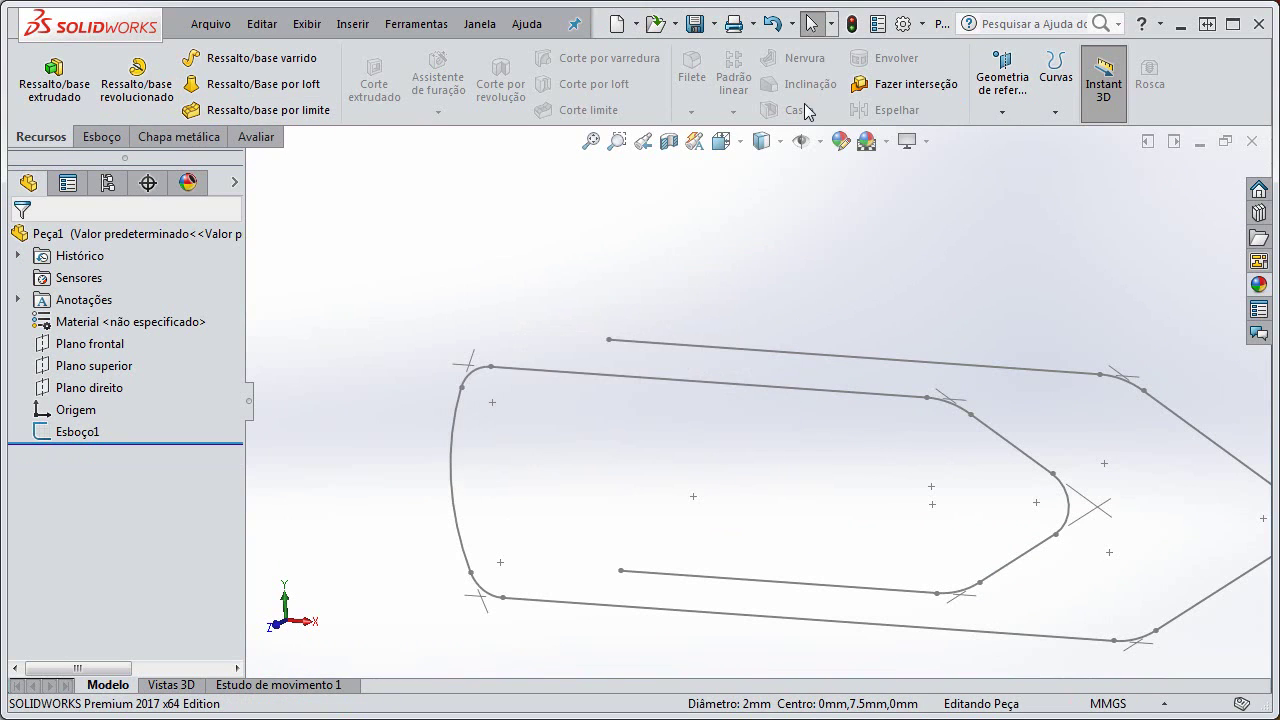
- Create a reference plane through the clip path's upper open endpoint, perpendicular to the upper straight line (Linha1)
click(1003, 114)
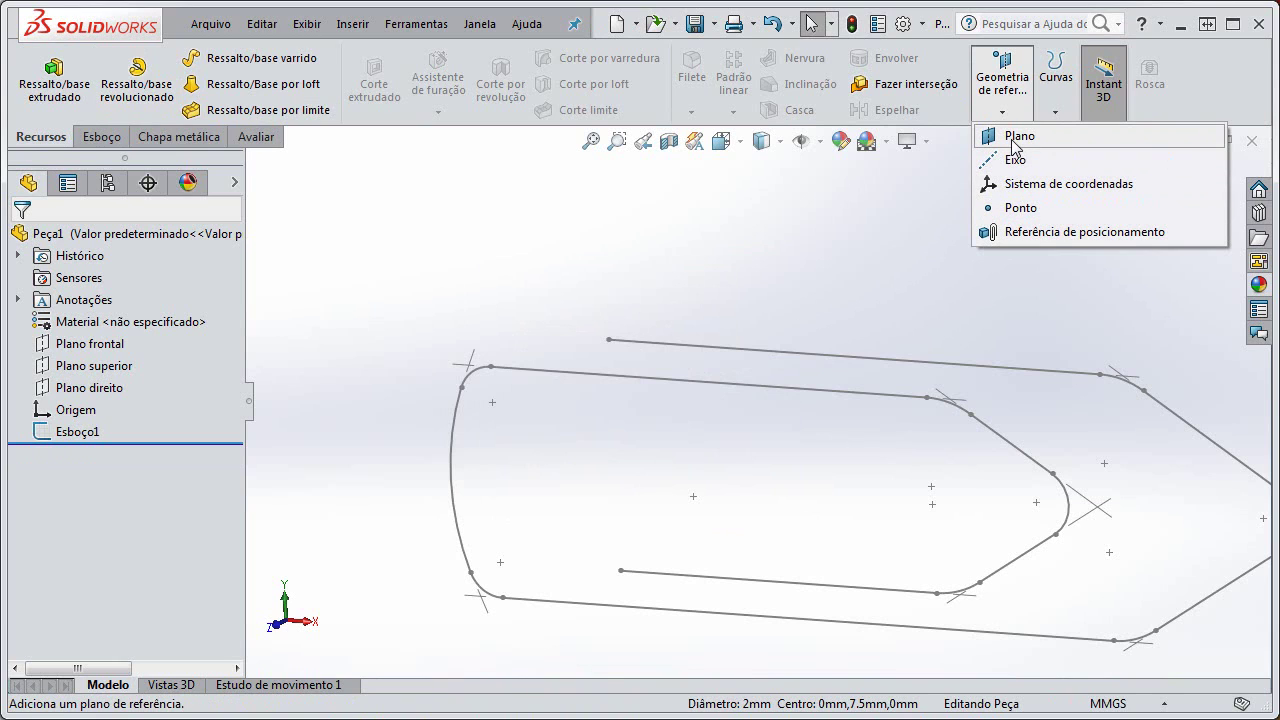
click(1016, 140)
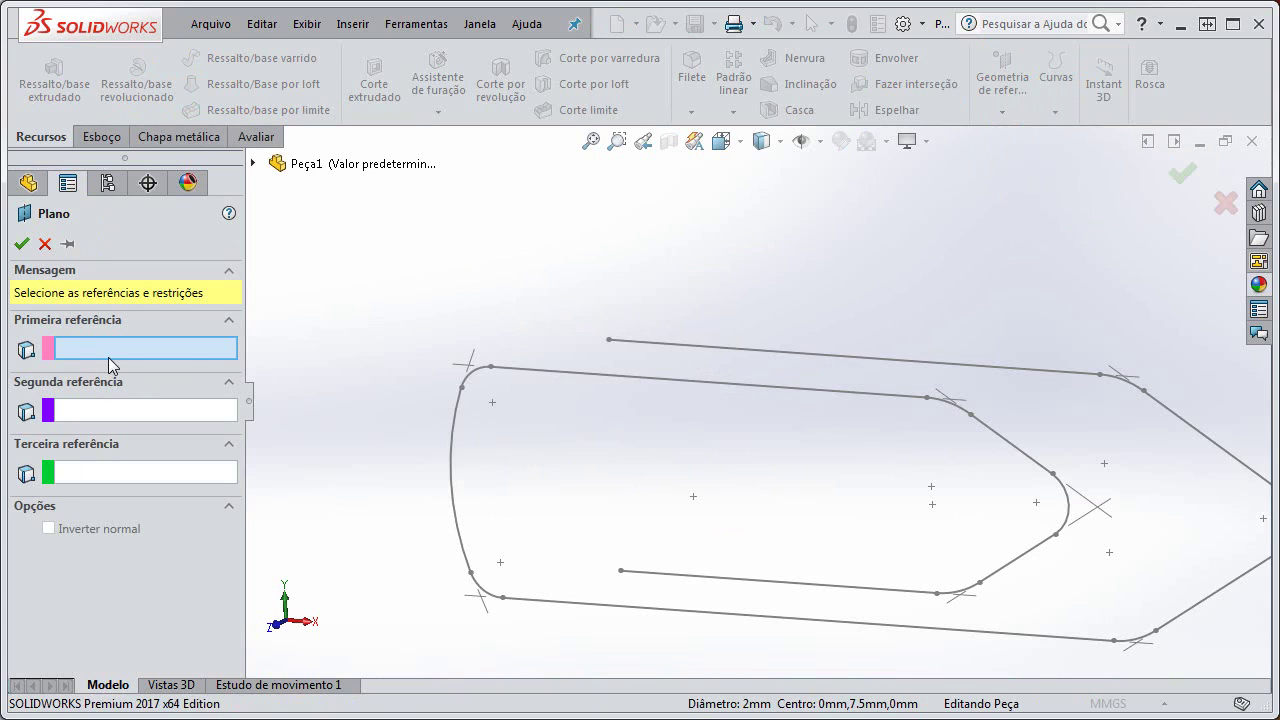
click(608, 341)
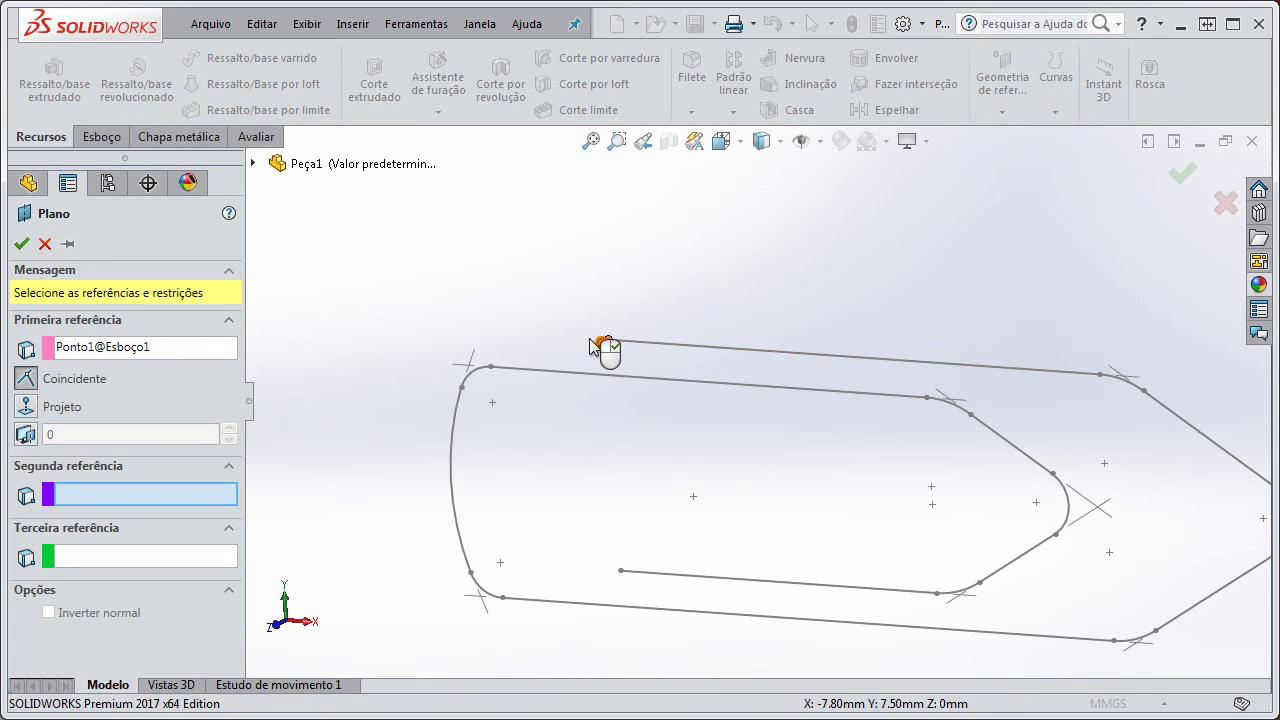
click(665, 353)
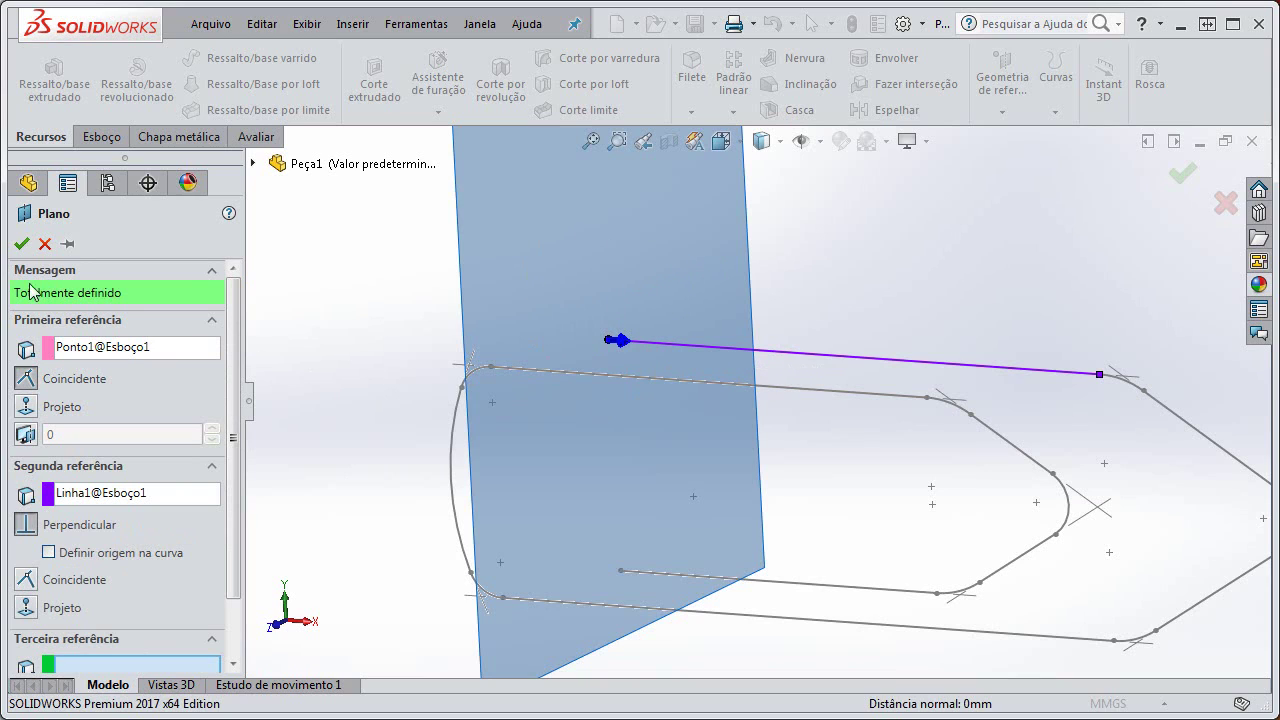
click(21, 243)
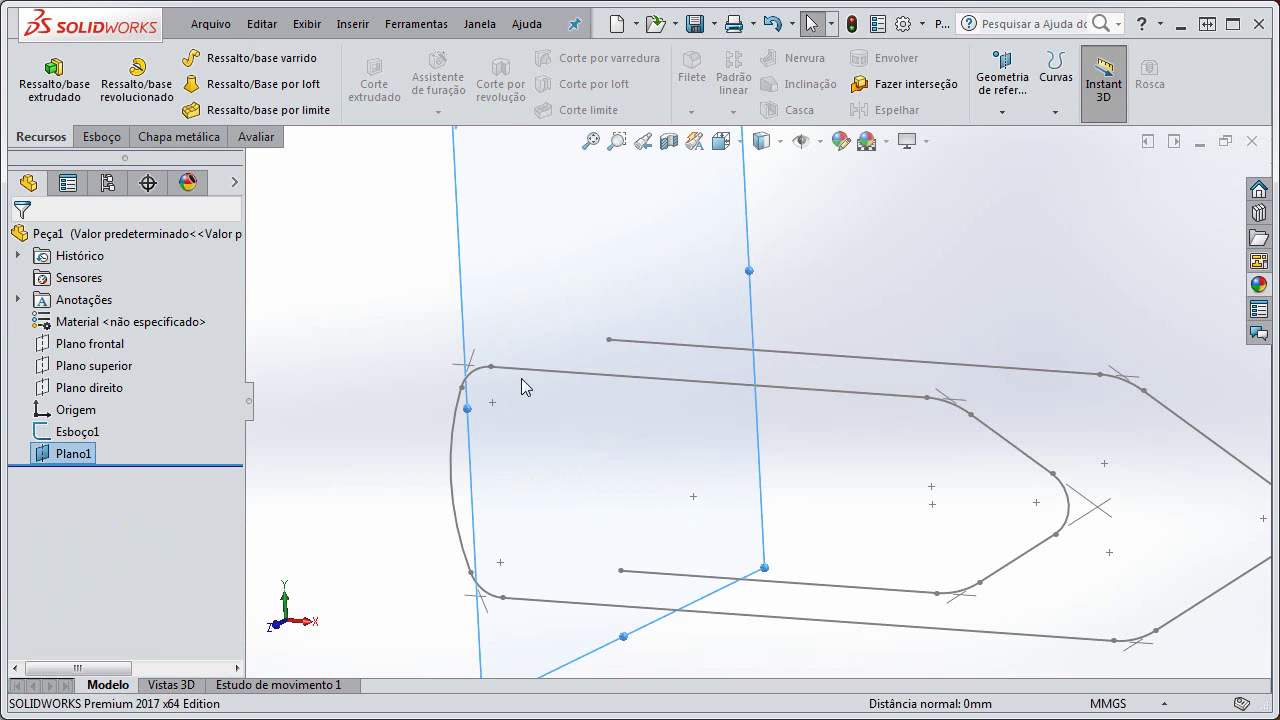
- Start a sketch on the new reference plane (Plano1) and draw a circle about 10 mm in diameter away from the path
click(820, 319)
scroll(820, 319, up, 2)
click(682, 325)
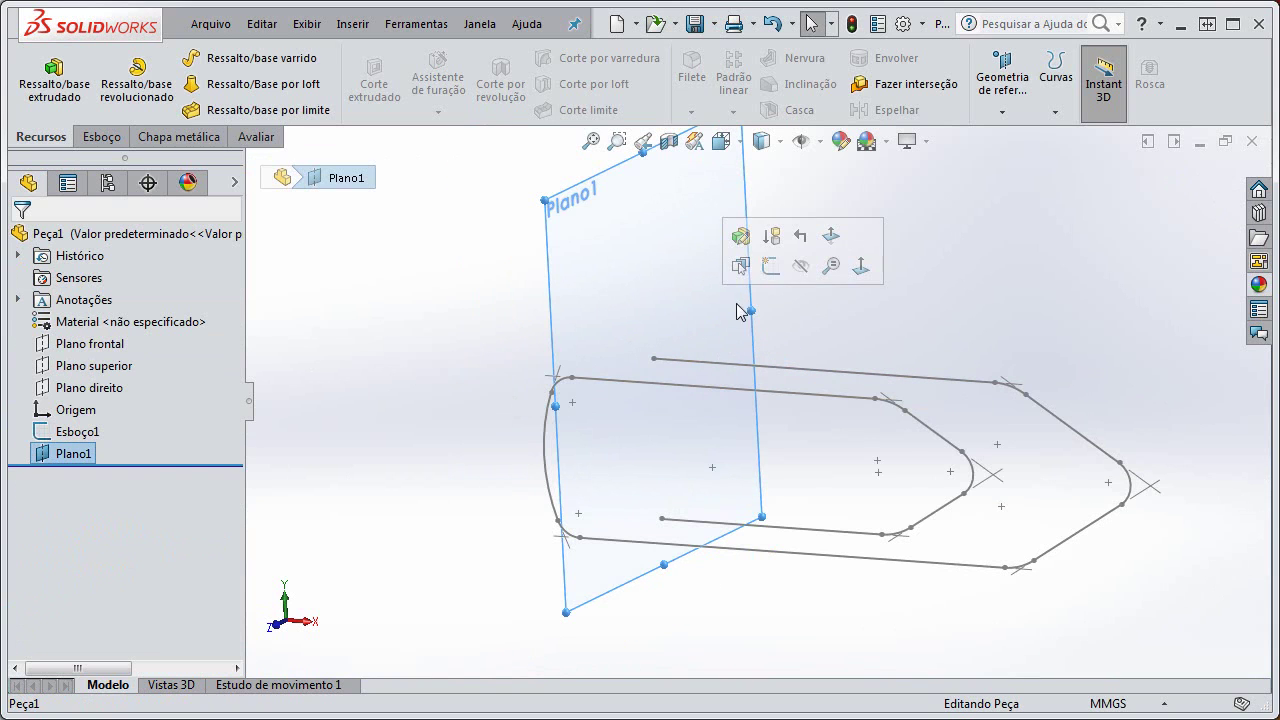
click(769, 266)
right_drag(786, 294, 894, 260)
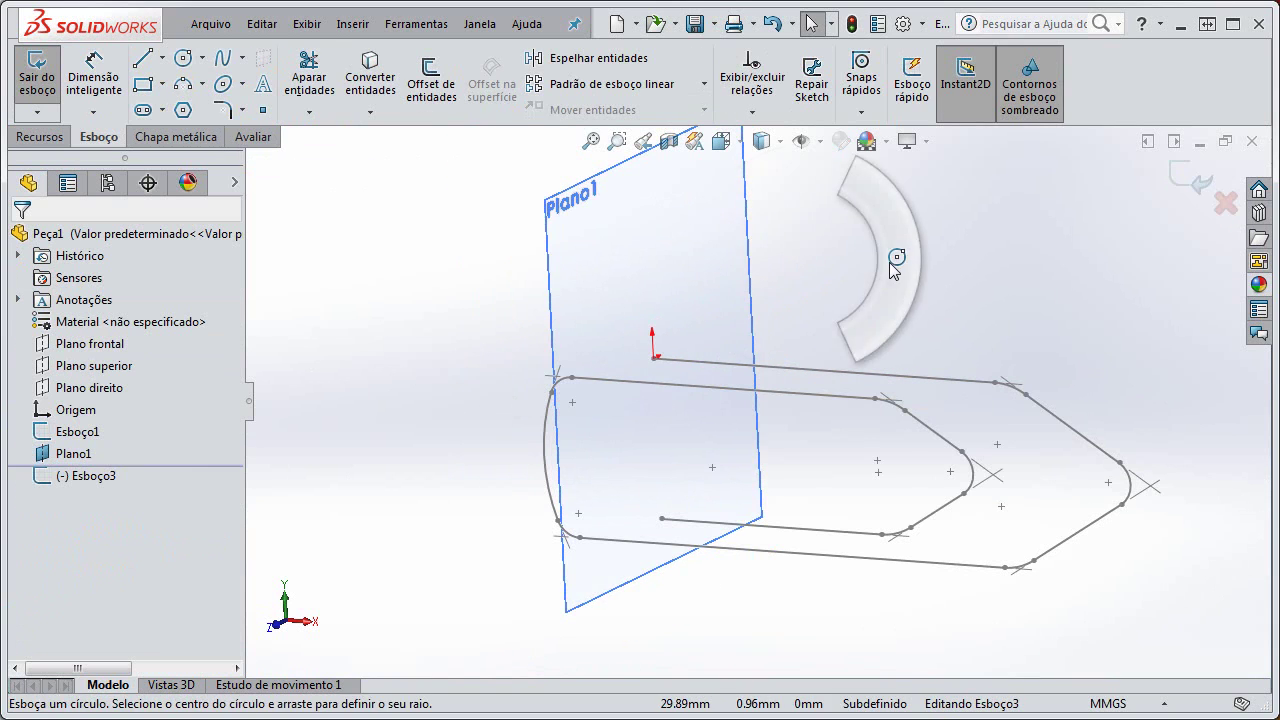
drag(798, 265, 837, 283)
key(Escape)
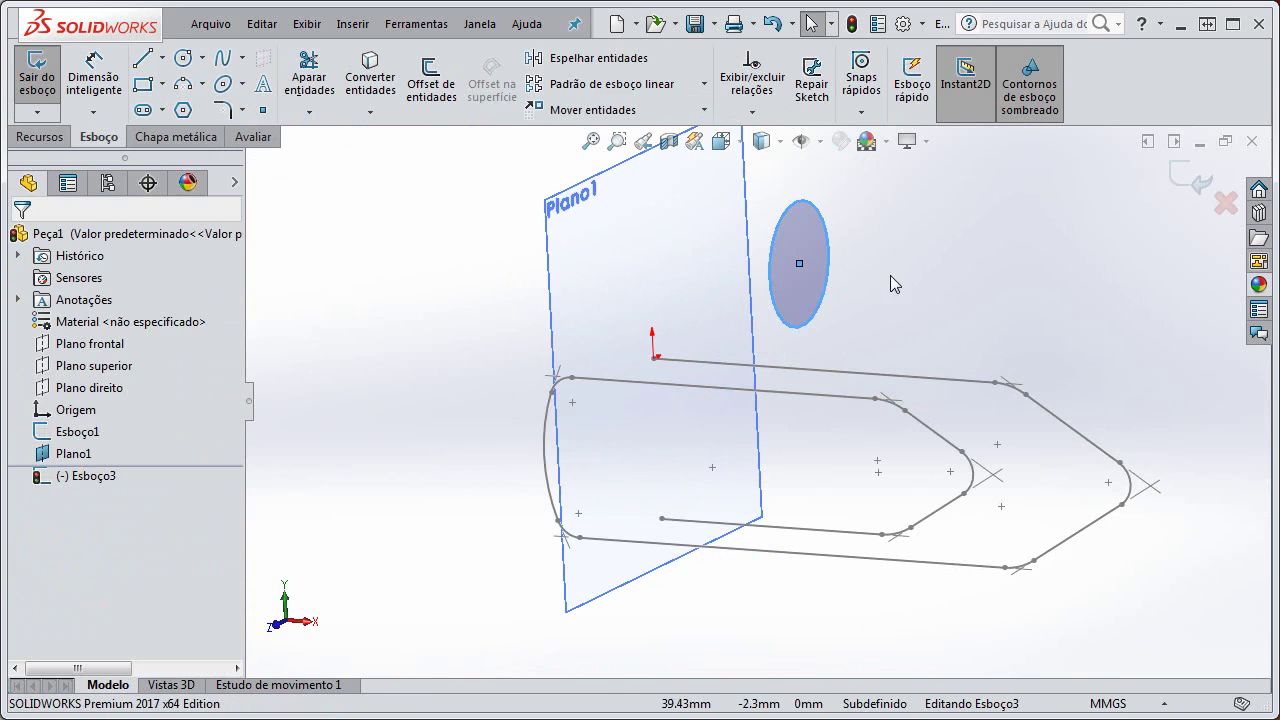
- Make the circle's centre coincident with the clip path's upper open endpoint
click(799, 266)
ctrl+click(654, 357)
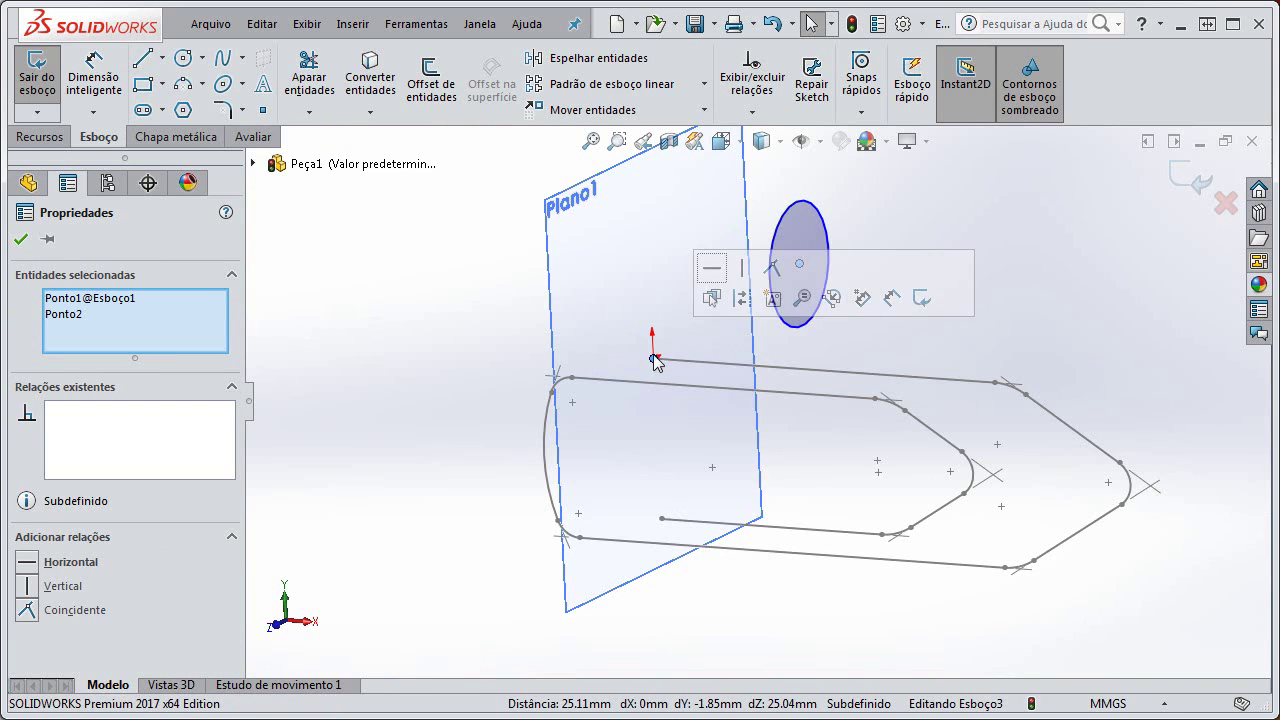
click(773, 268)
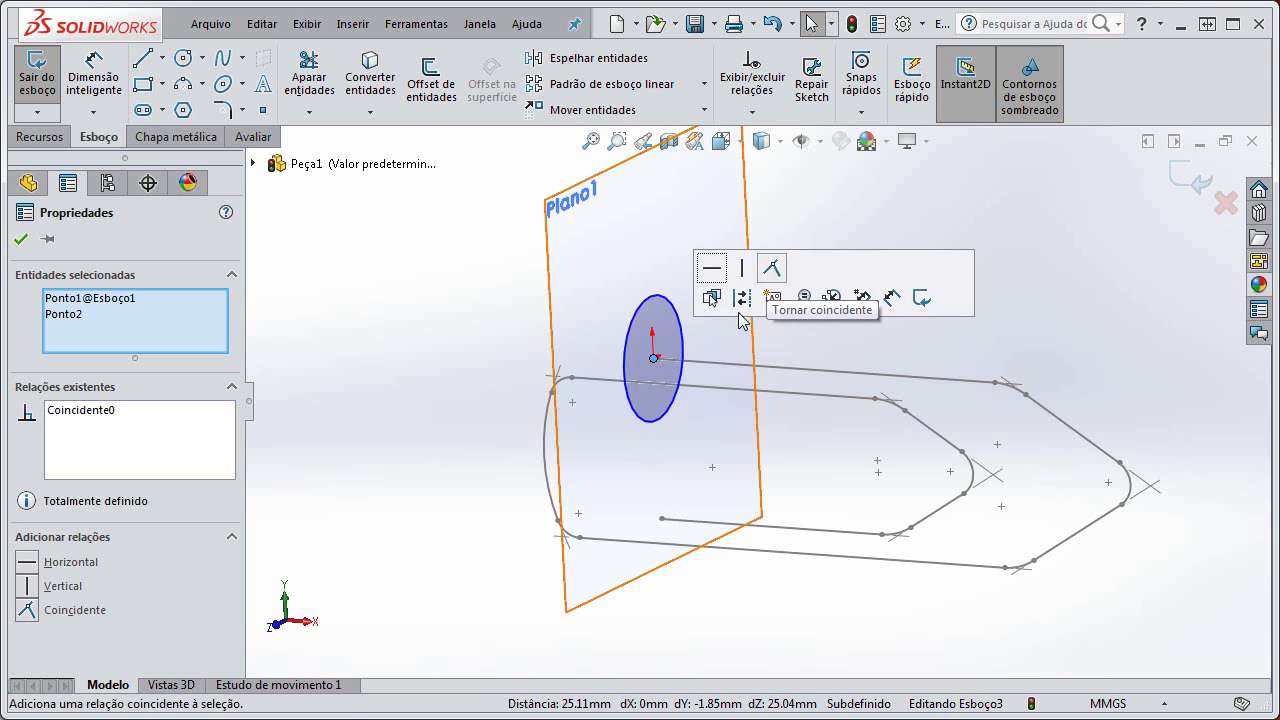
key(Escape)
- Dimension the circle's diameter at 1.999 mm
right_drag(866, 290, 866, 240)
click(670, 322)
click(710, 289)
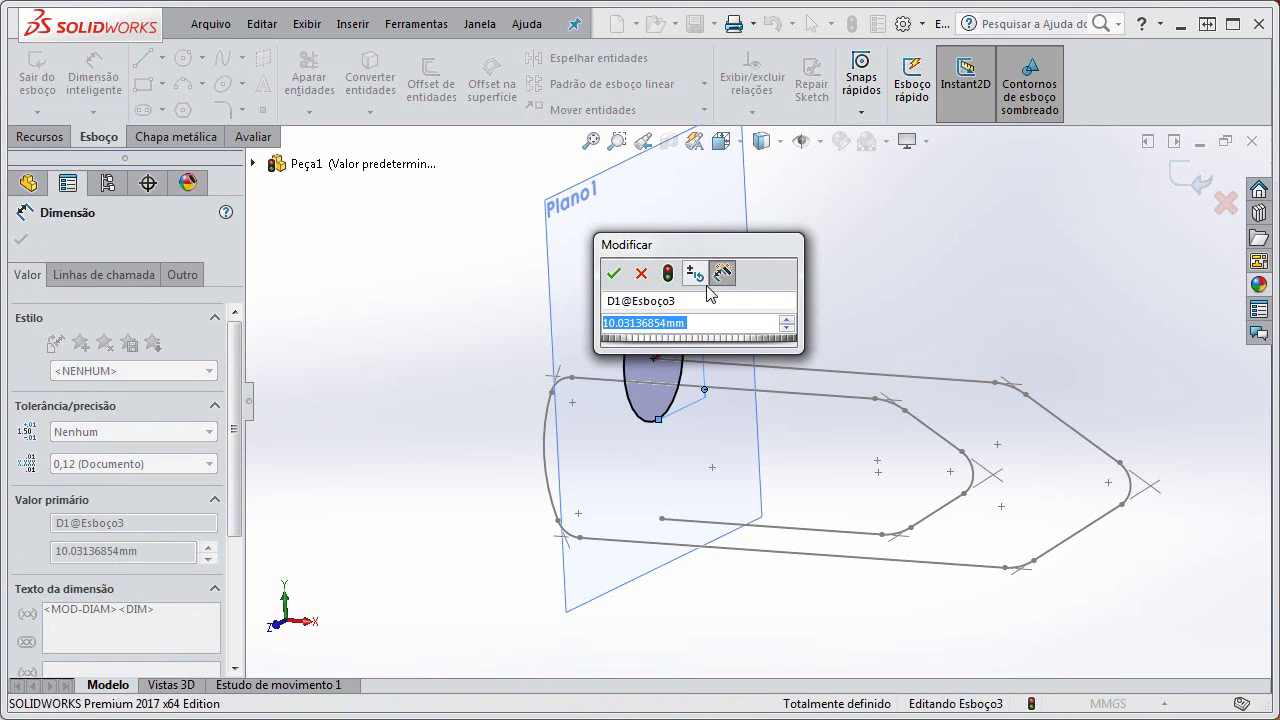
text(1,999)
key(Return)
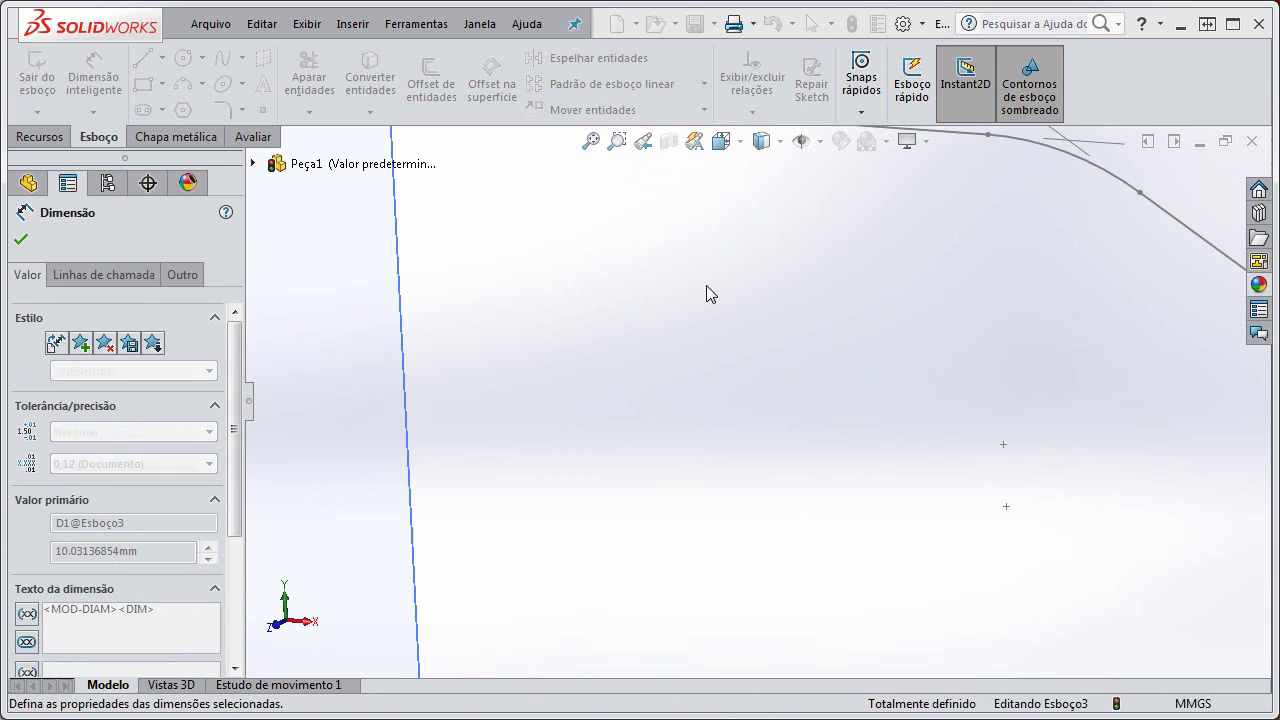
scroll(819, 440, up, 8)
key(Escape)
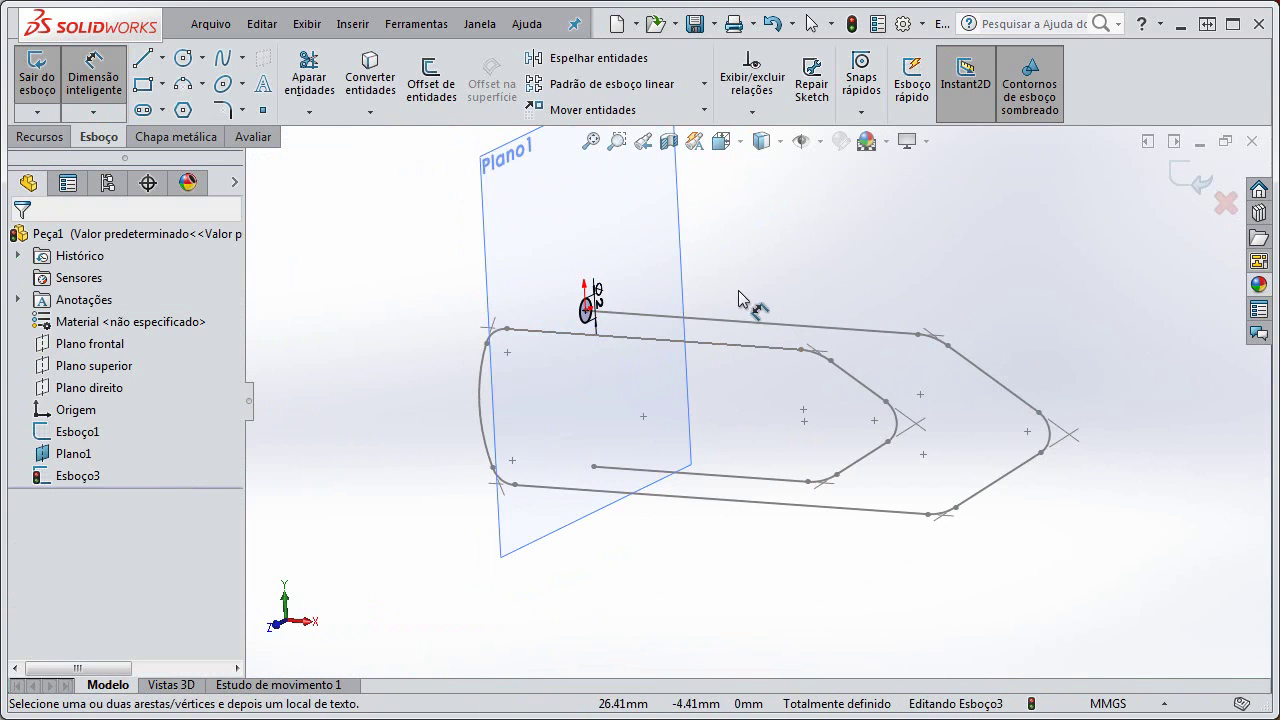
click(676, 270)
scroll(690, 285, up, 3)
scroll(675, 294, down, 3)
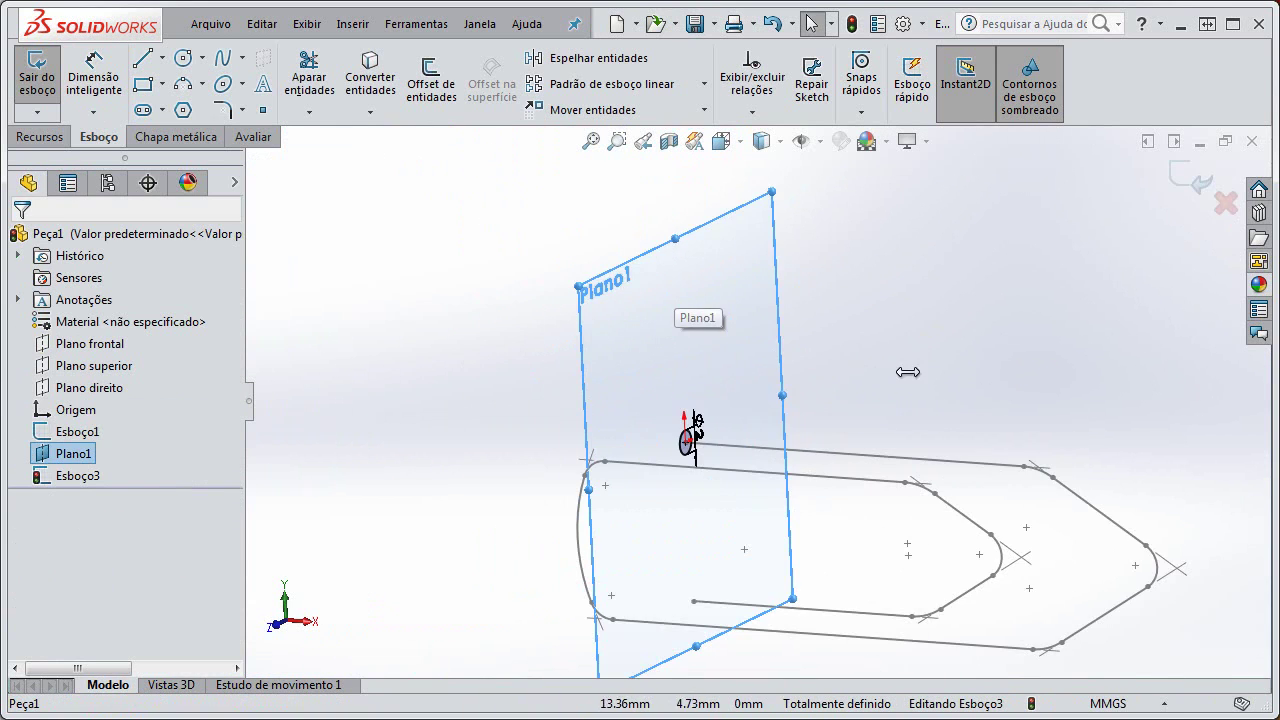
right_click(632, 287)
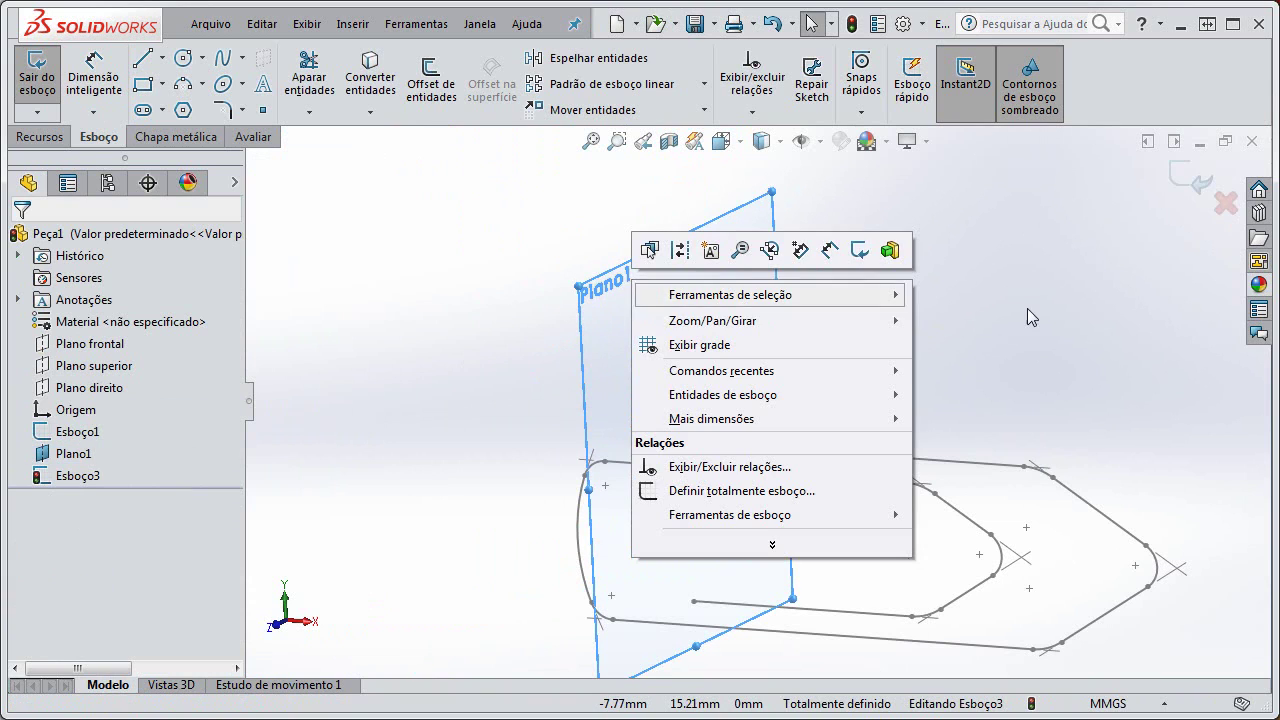
click(688, 310)
click(732, 325)
right_click(732, 324)
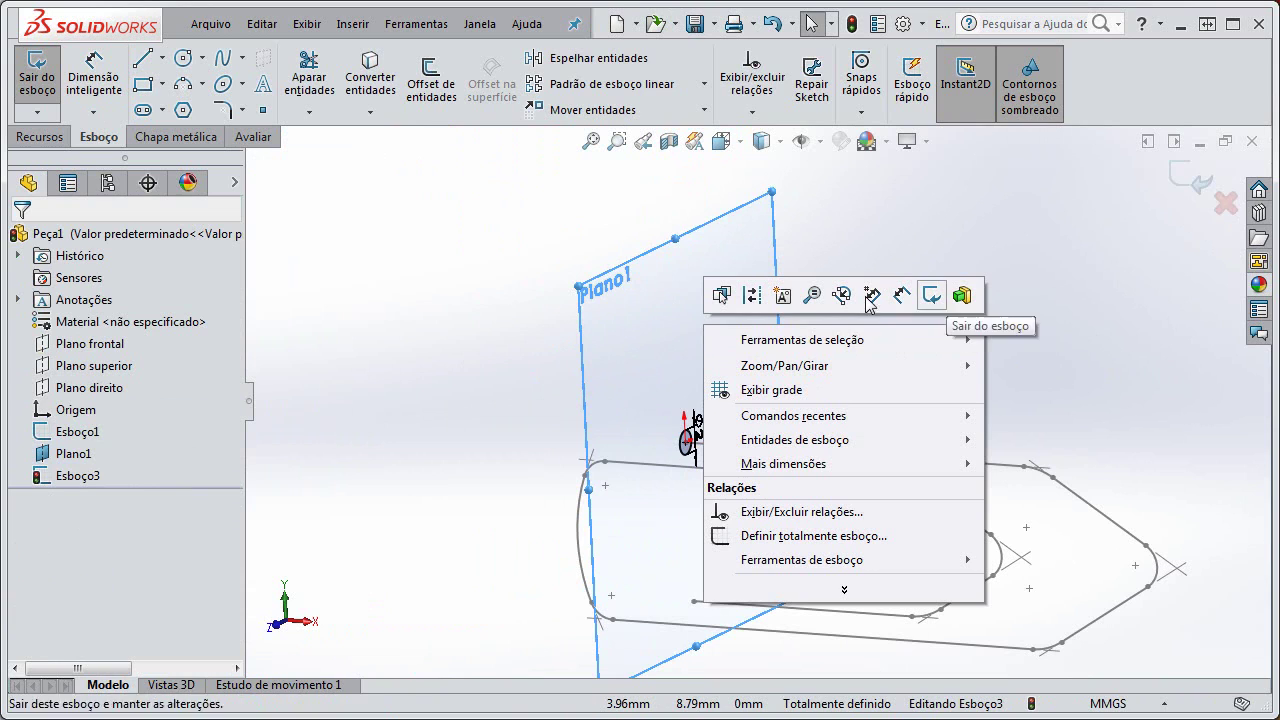
click(940, 372)
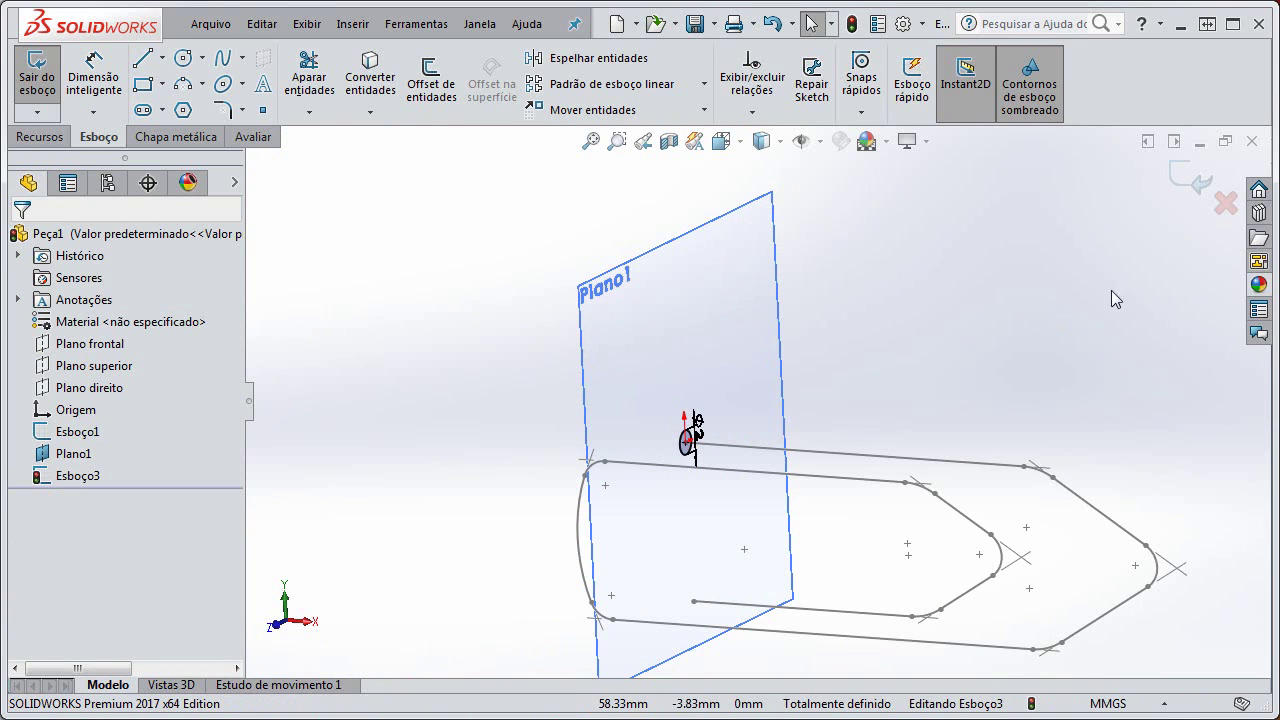
- Exit the circle sketch and hide the reference plane Plano1
click(1194, 186)
click(737, 328)
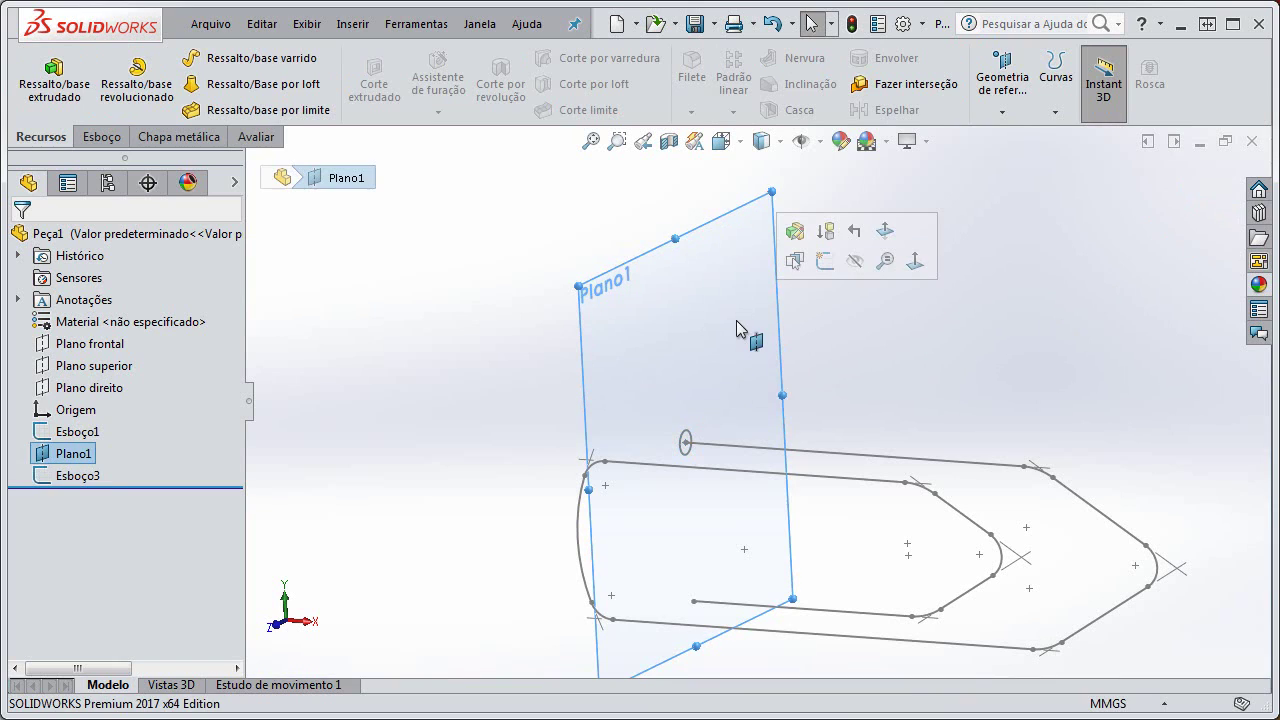
click(856, 262)
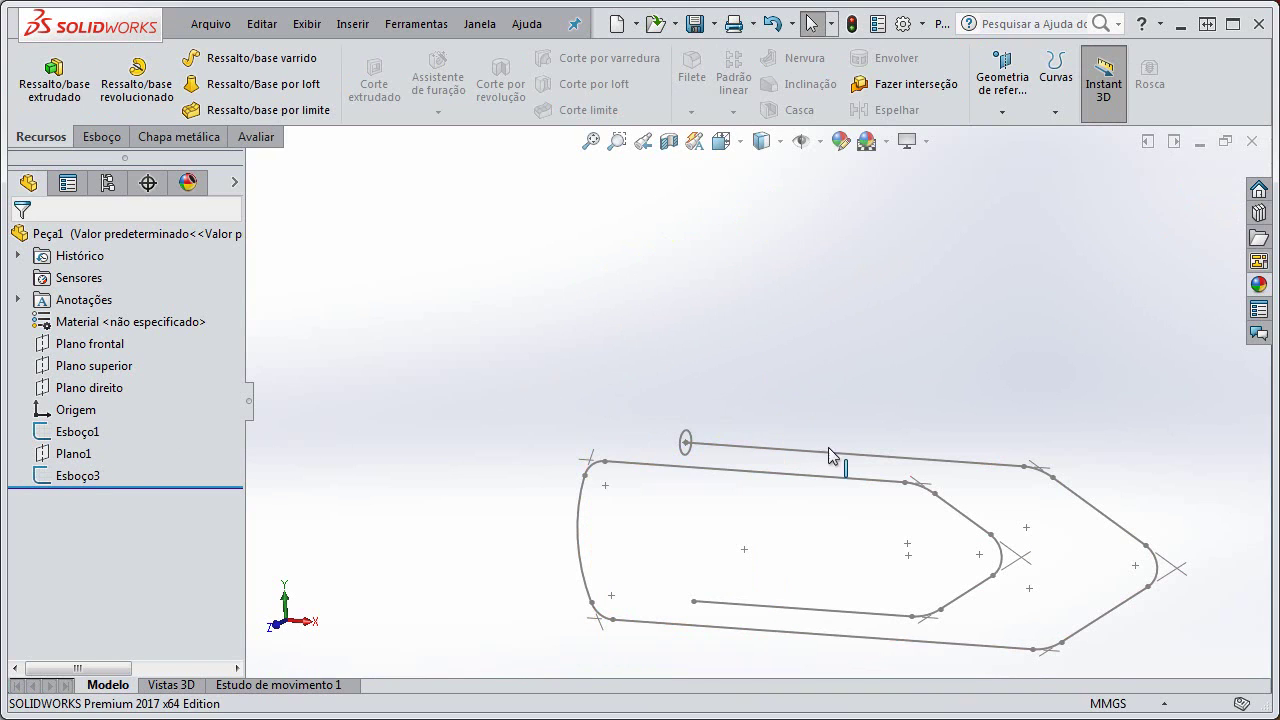
- Sweep the profile circle (Esboço3) along the clip path (Esboço1) to create the solid paper clip
scroll(848, 476, up, 4)
scroll(897, 500, down, 4)
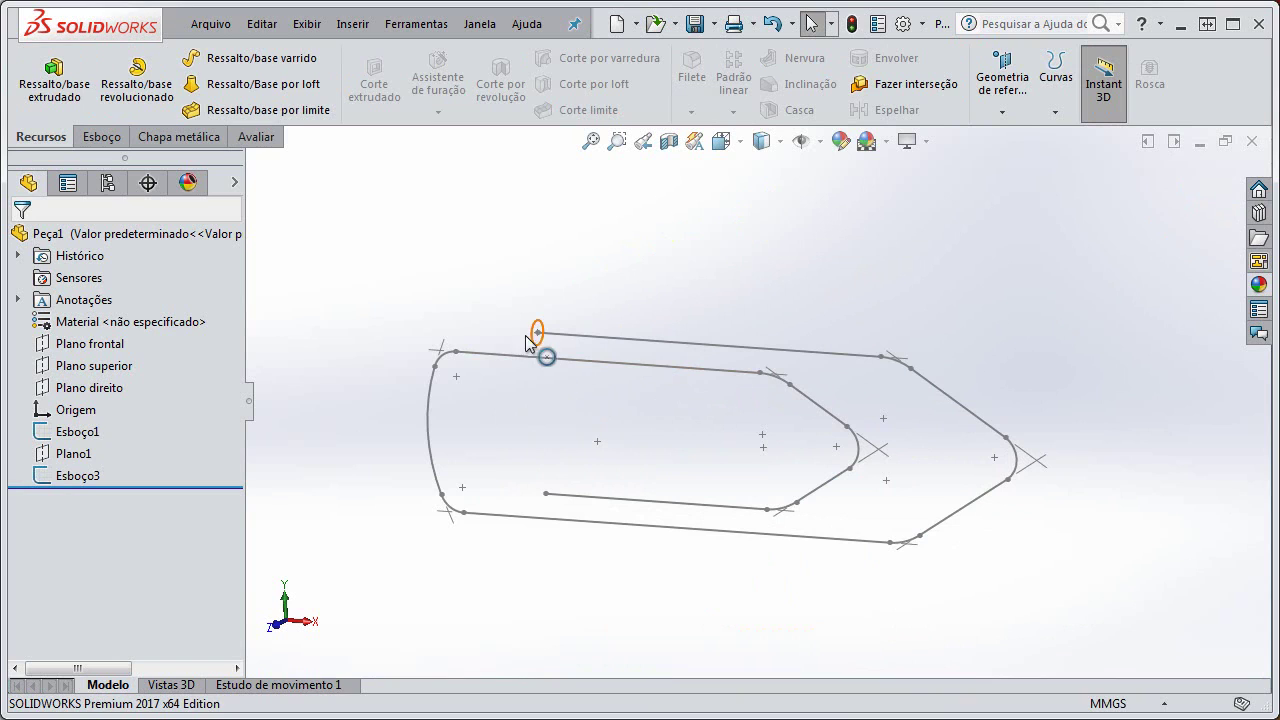
click(203, 66)
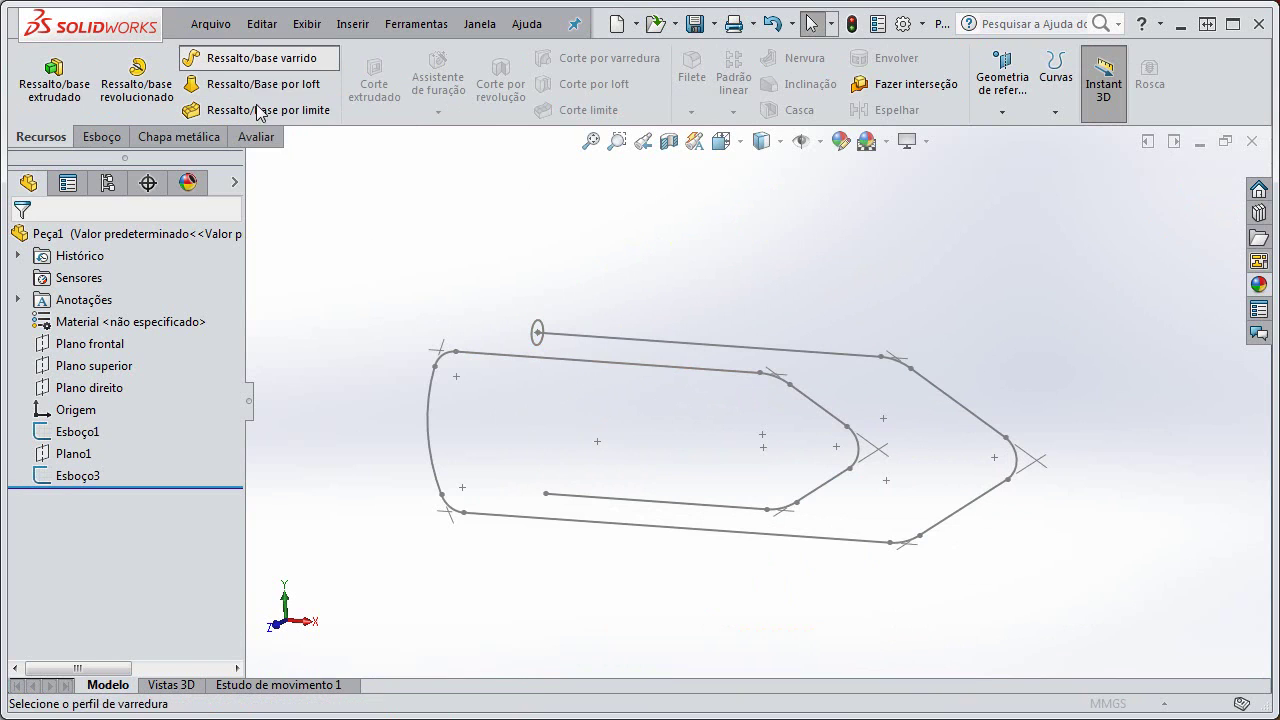
click(537, 341)
click(590, 336)
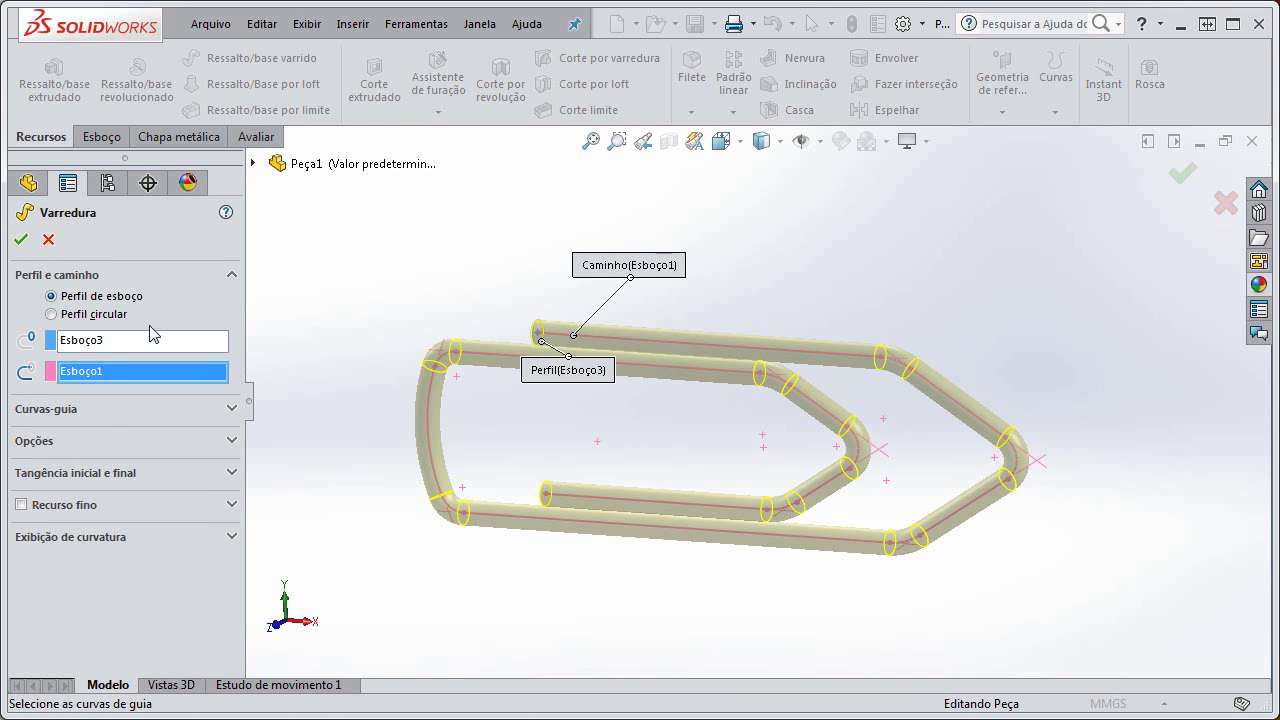
click(19, 240)
mouse_move(831, 289)
middle_down()
mouse_move(837, 208)
mouse_move(831, 251)
mouse_move(860, 240)
mouse_move(852, 298)
middle_up()
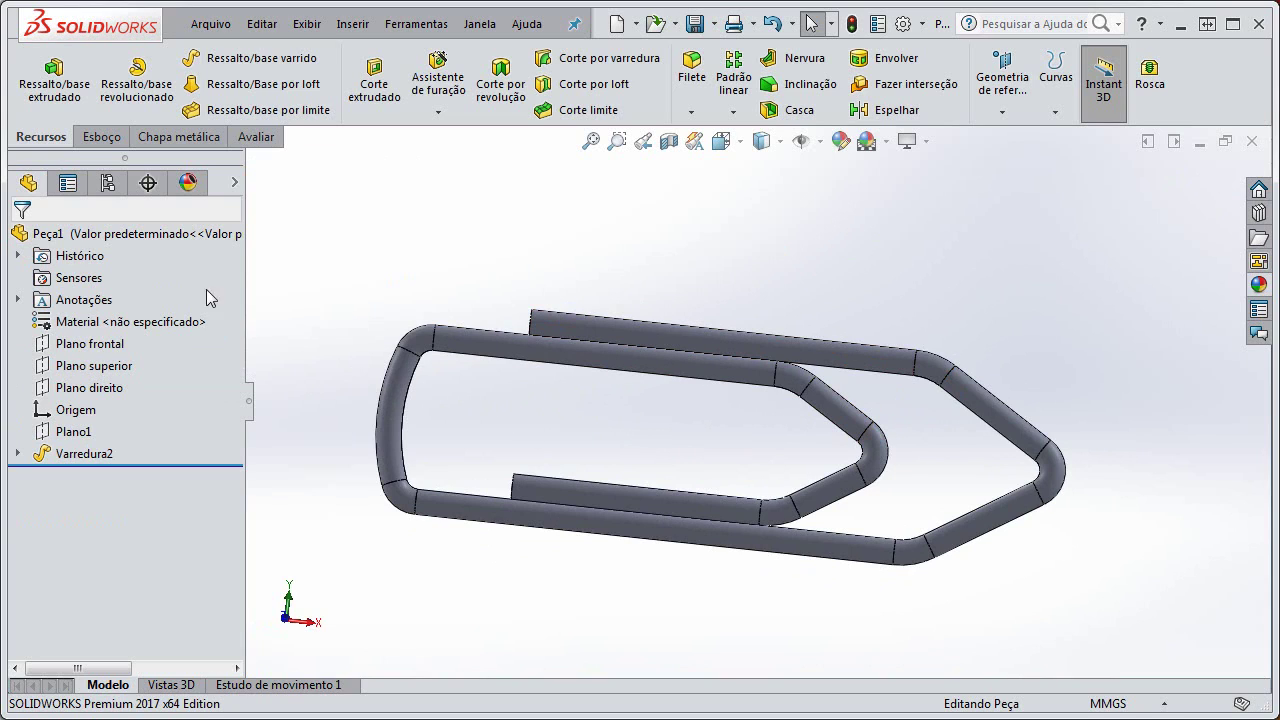
- Assign the steel material Aço cromo inoxidável from the solidworks materials library to the part
click(113, 331)
right_click(113, 331)
click(163, 344)
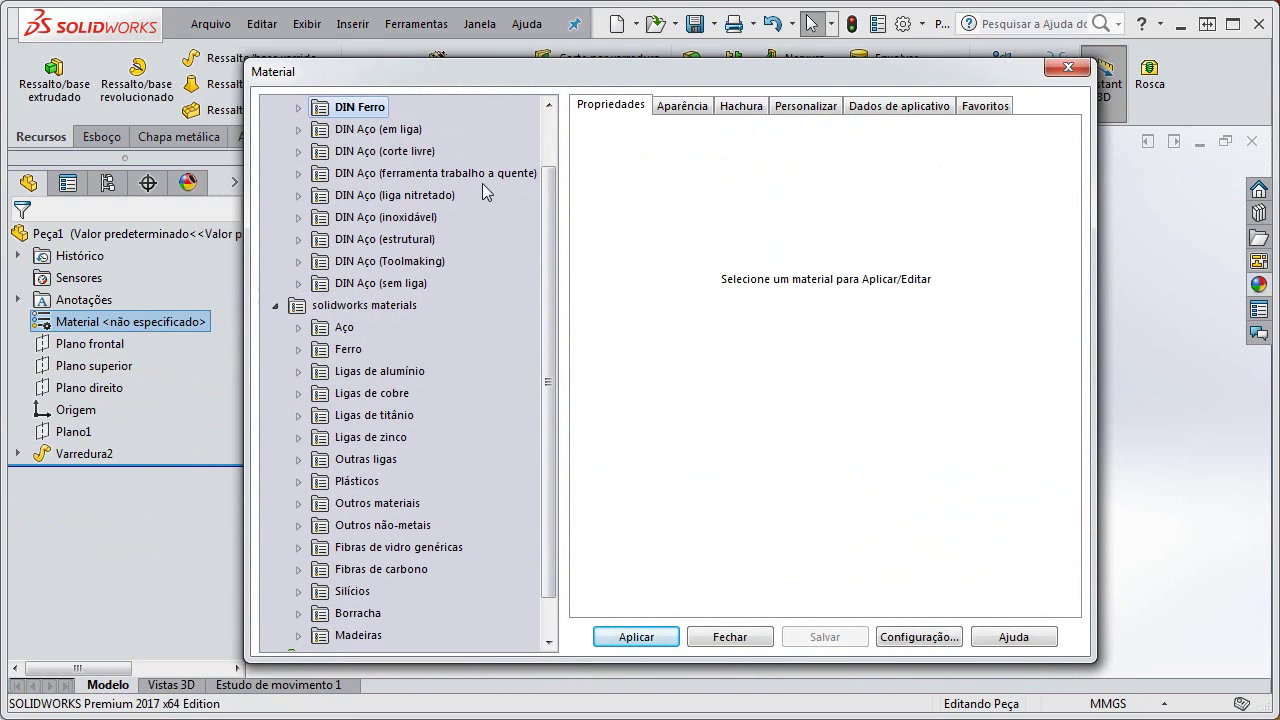
scroll(545, 250, up, 3)
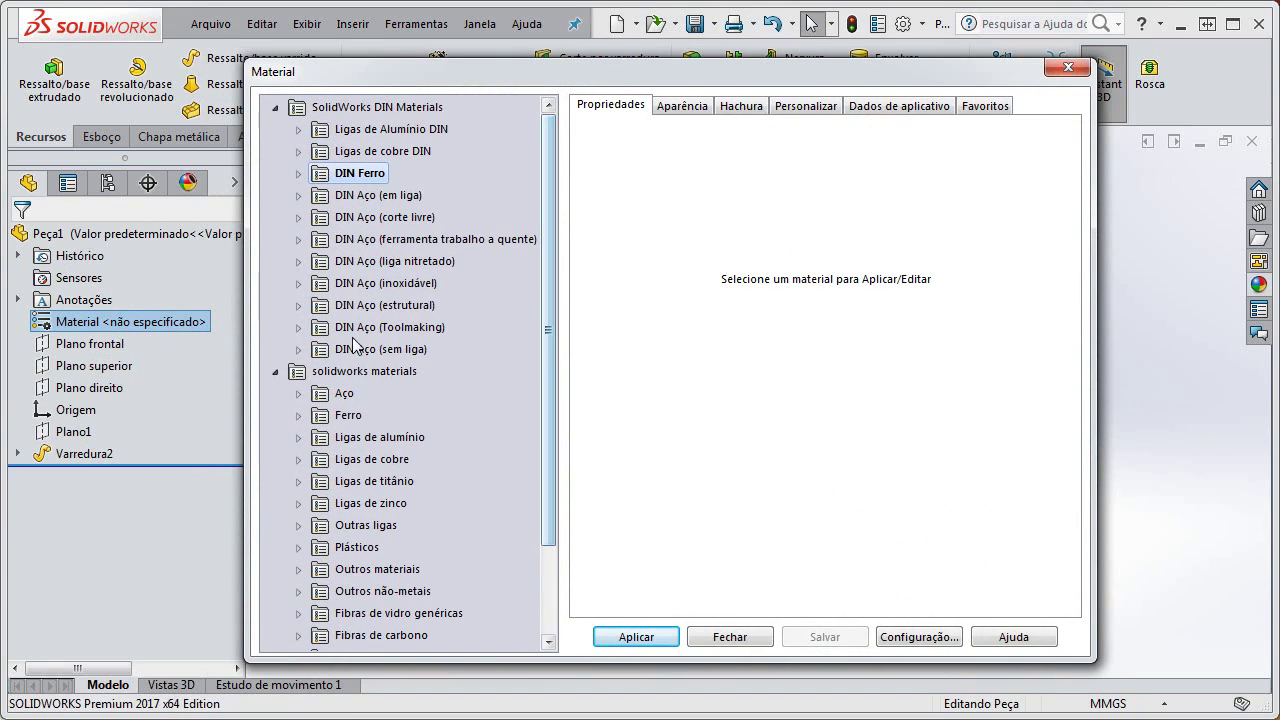
click(300, 395)
drag(552, 294, 571, 406)
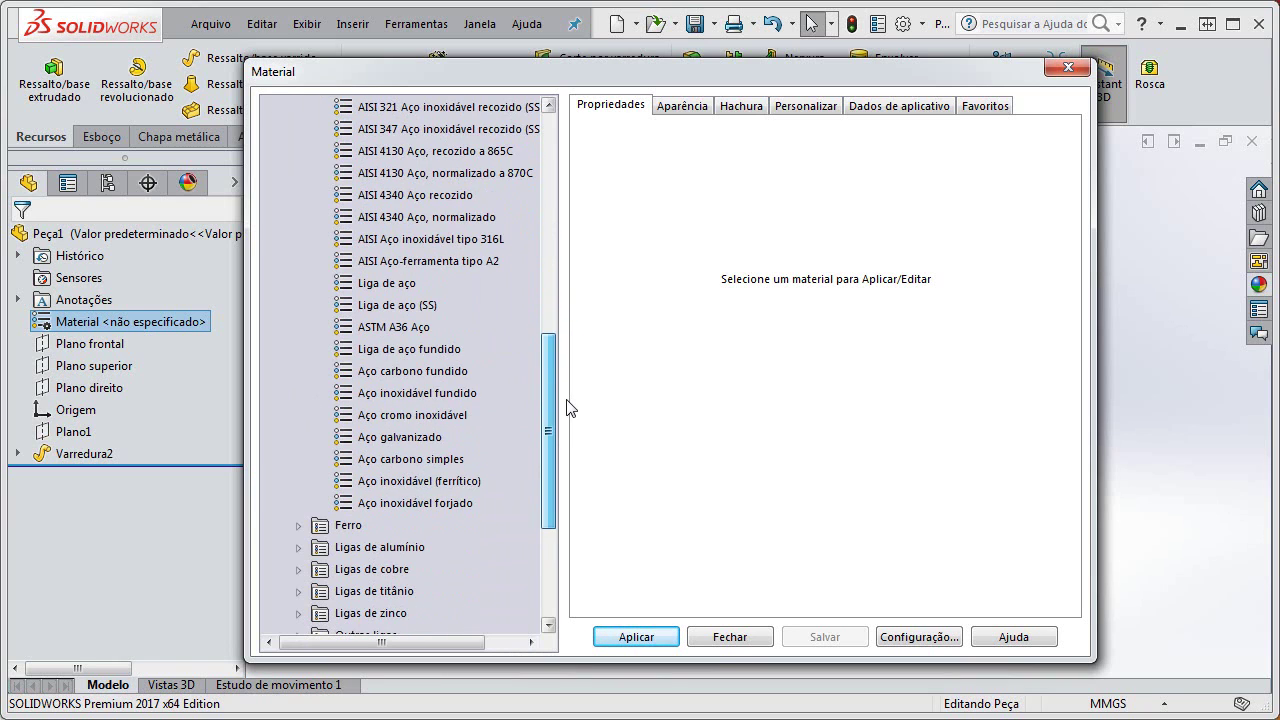
click(412, 418)
click(634, 640)
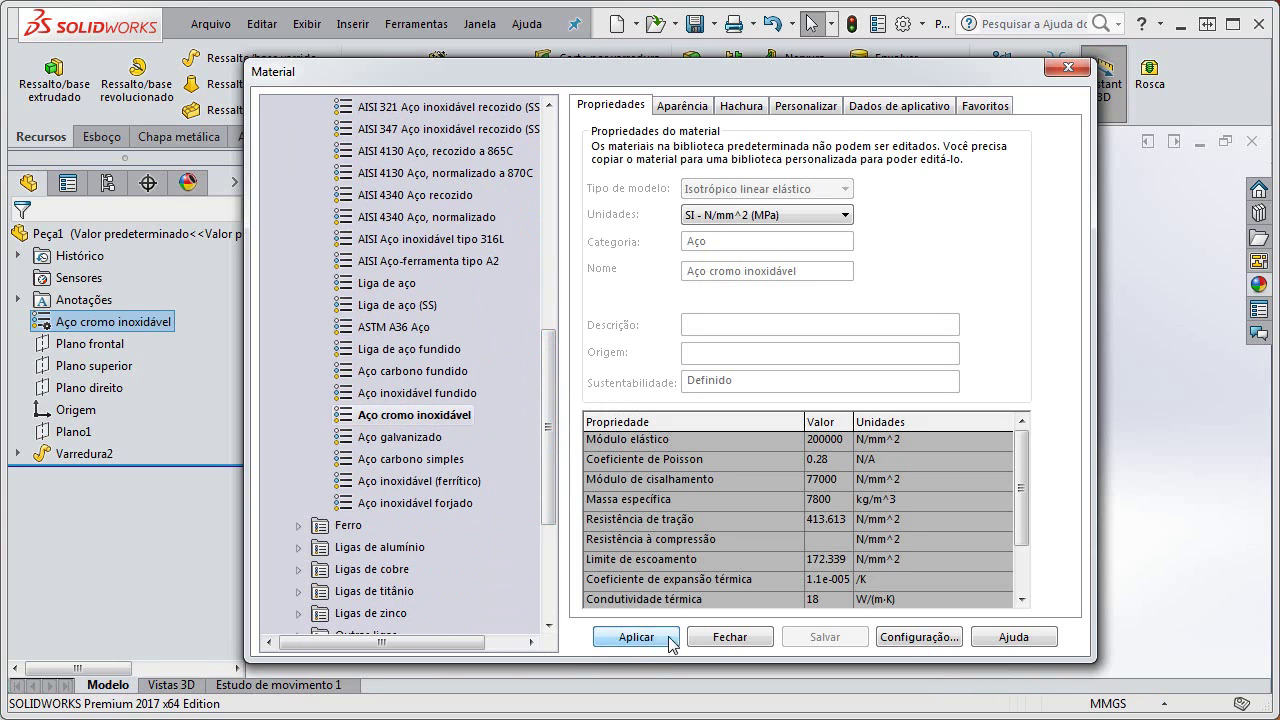
click(730, 637)
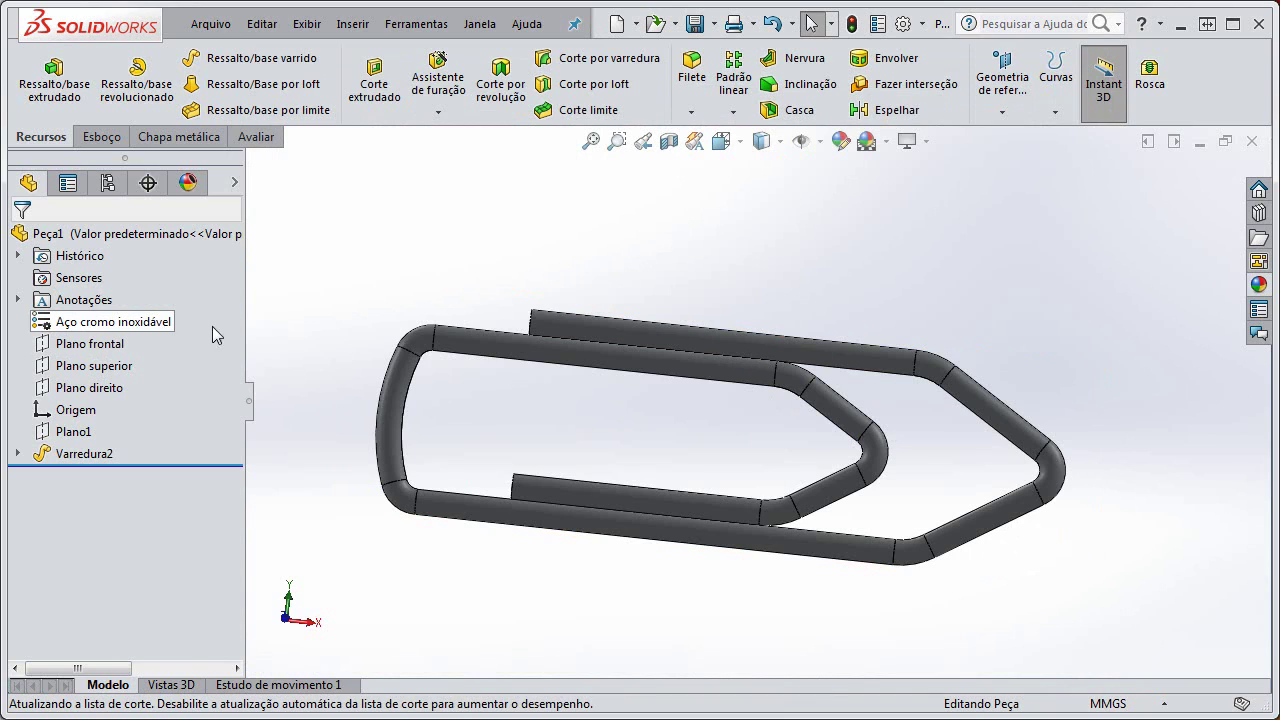
- Evaluate the mass properties of the paper clip part and close the report
click(256, 140)
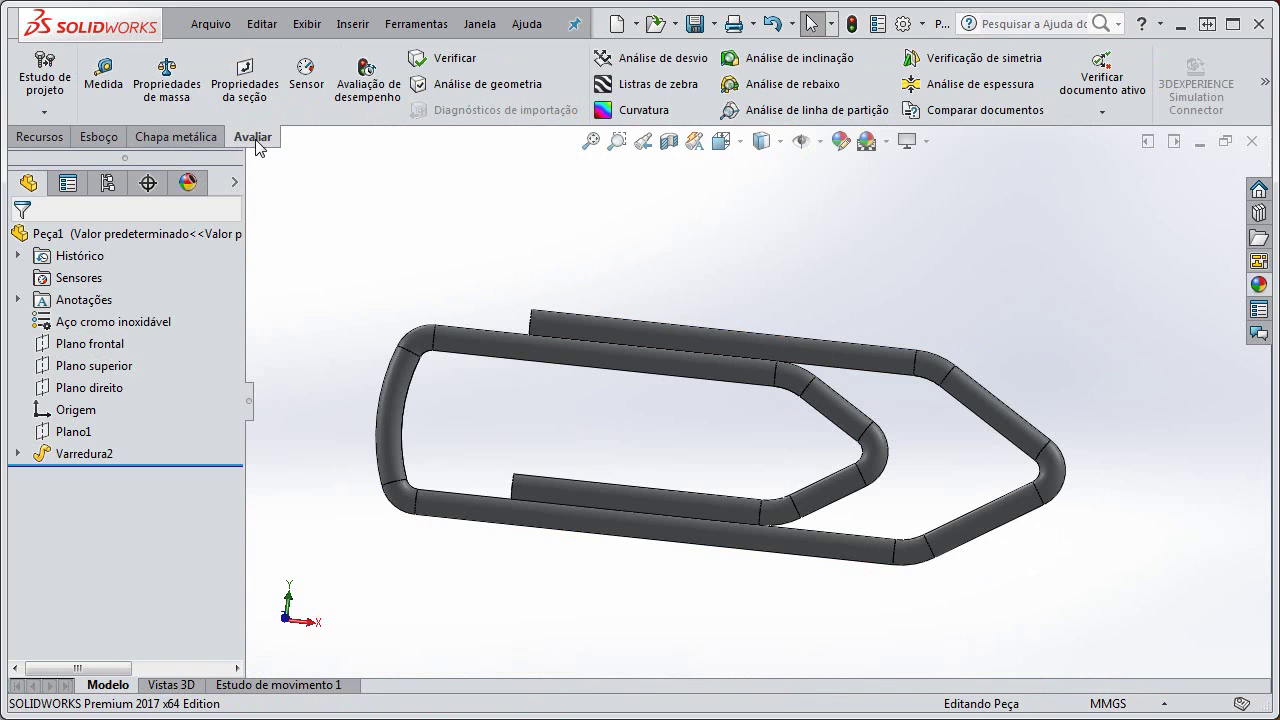
click(168, 85)
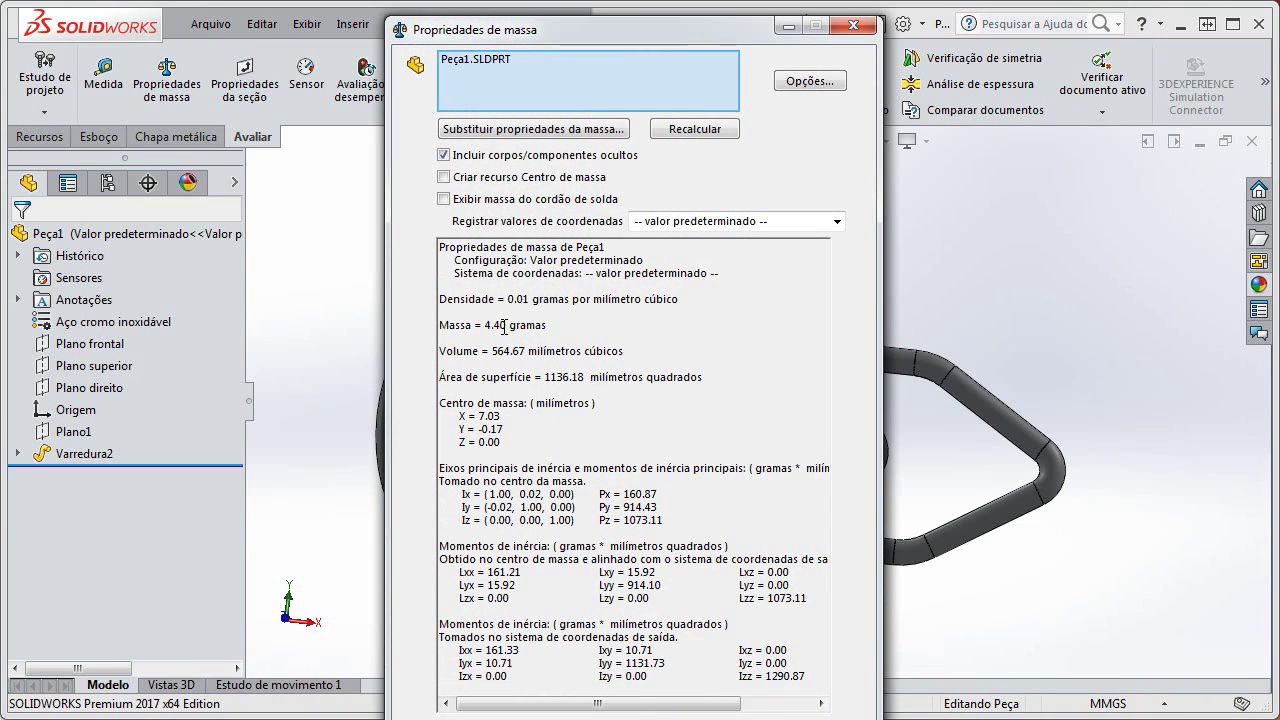
click(852, 25)
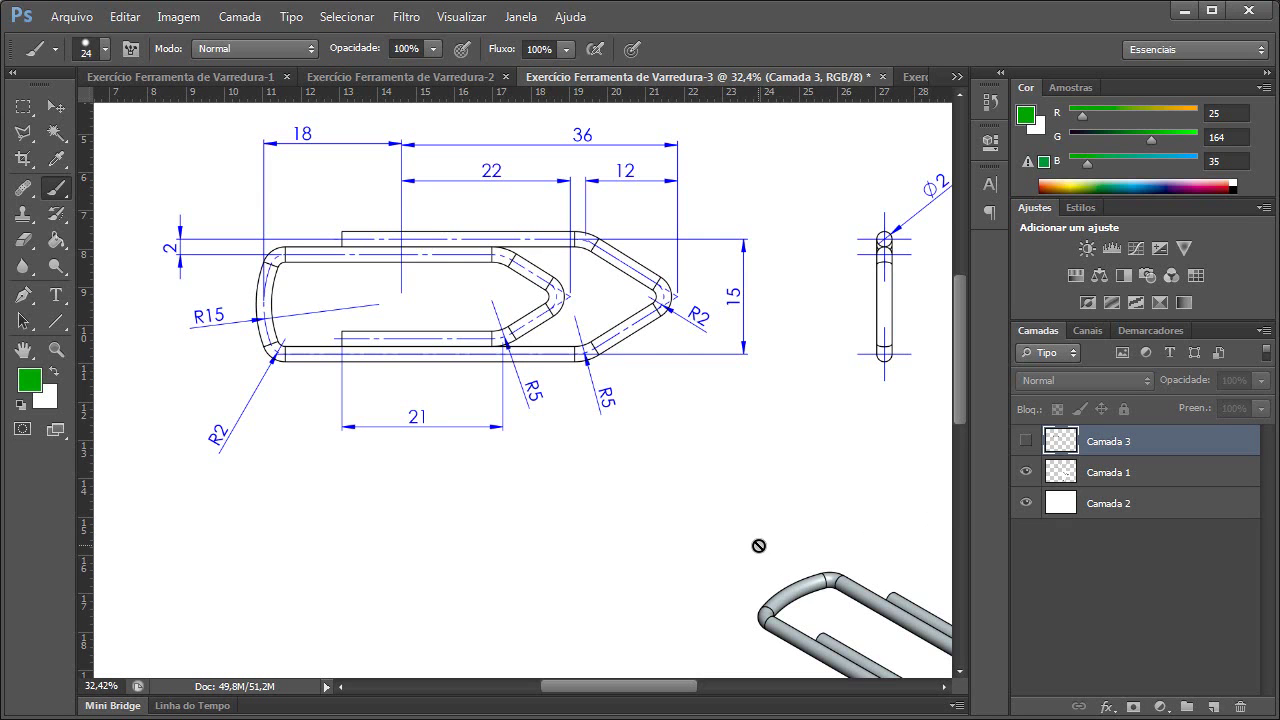
- Examine the title block of the Varredura-3 drawing for the specified material and weight in grams, and review the clip views on the sheet
click(758, 544)
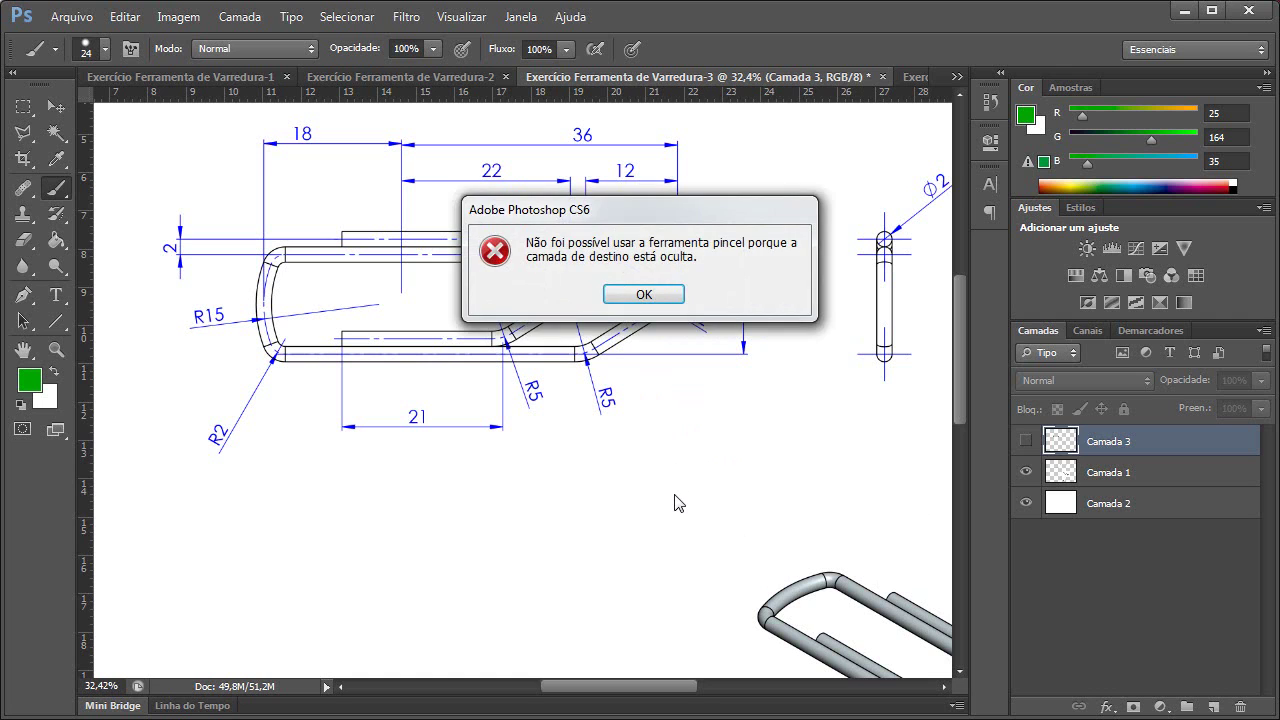
key(Return)
key(v)
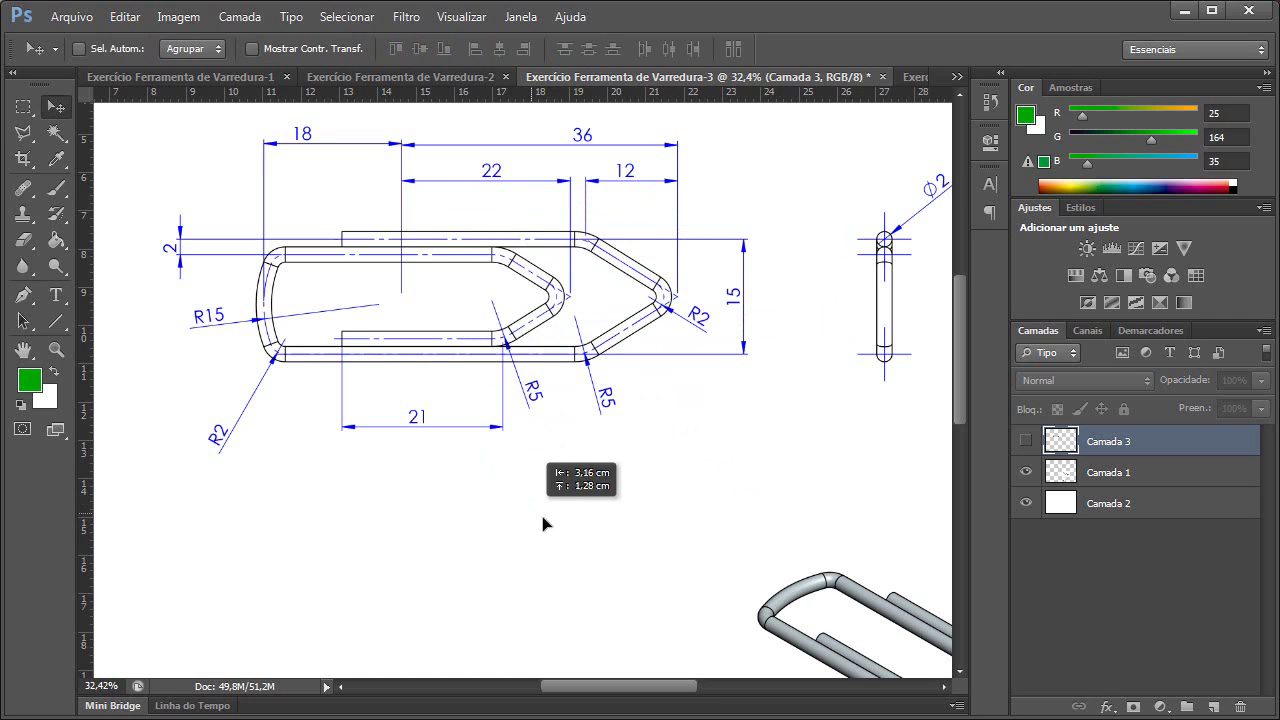
scroll(590, 545, down, 2)
alt+scroll(592, 543, down, 5)
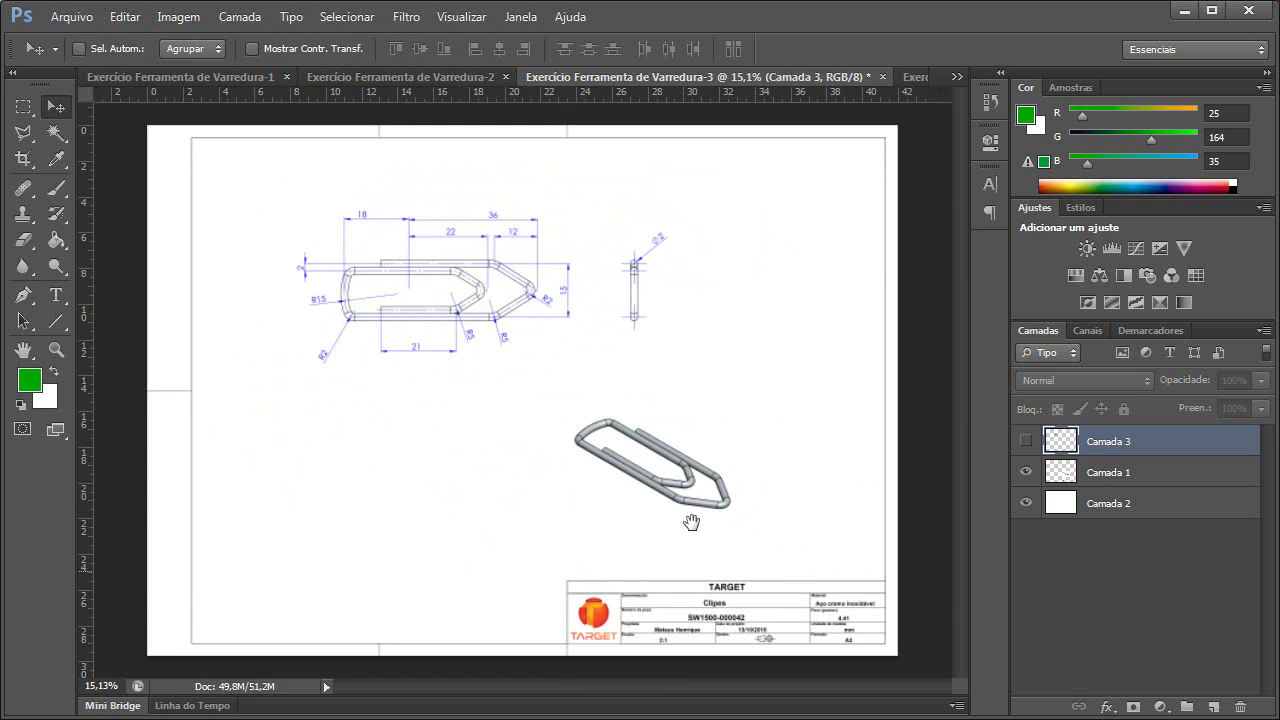
alt+scroll(858, 640, up, 6)
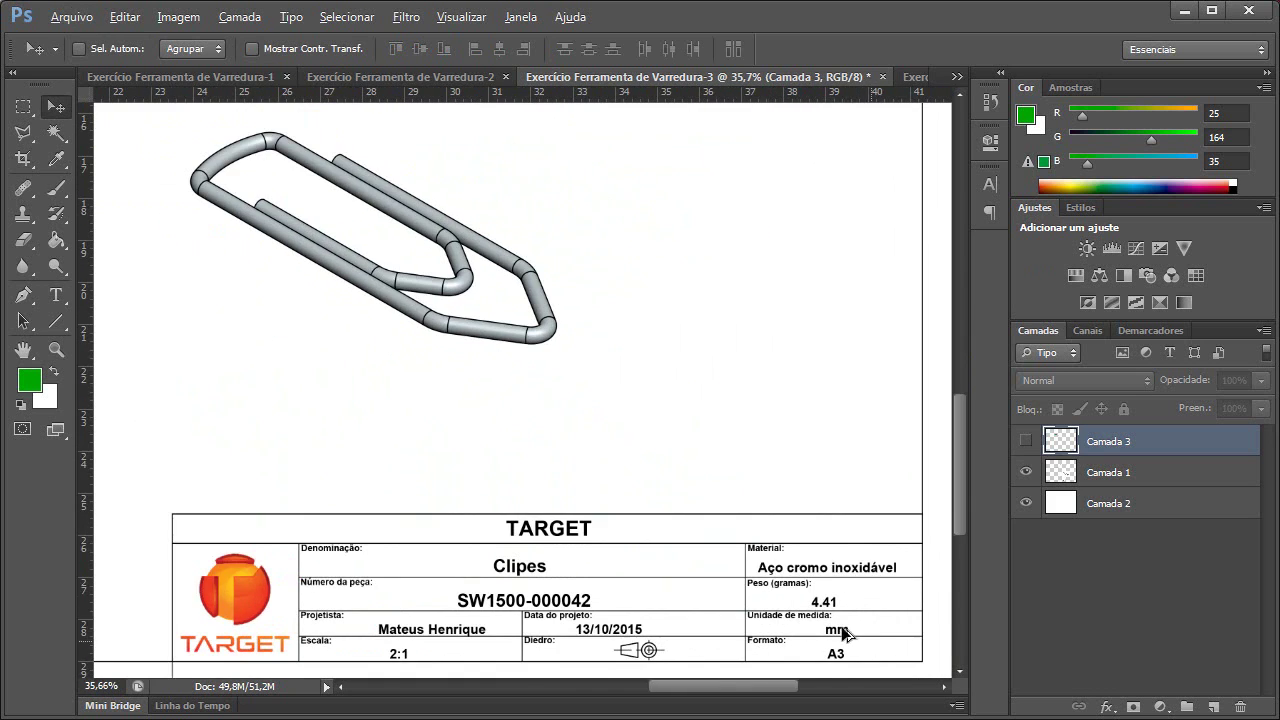
alt+scroll(838, 630, up, 1)
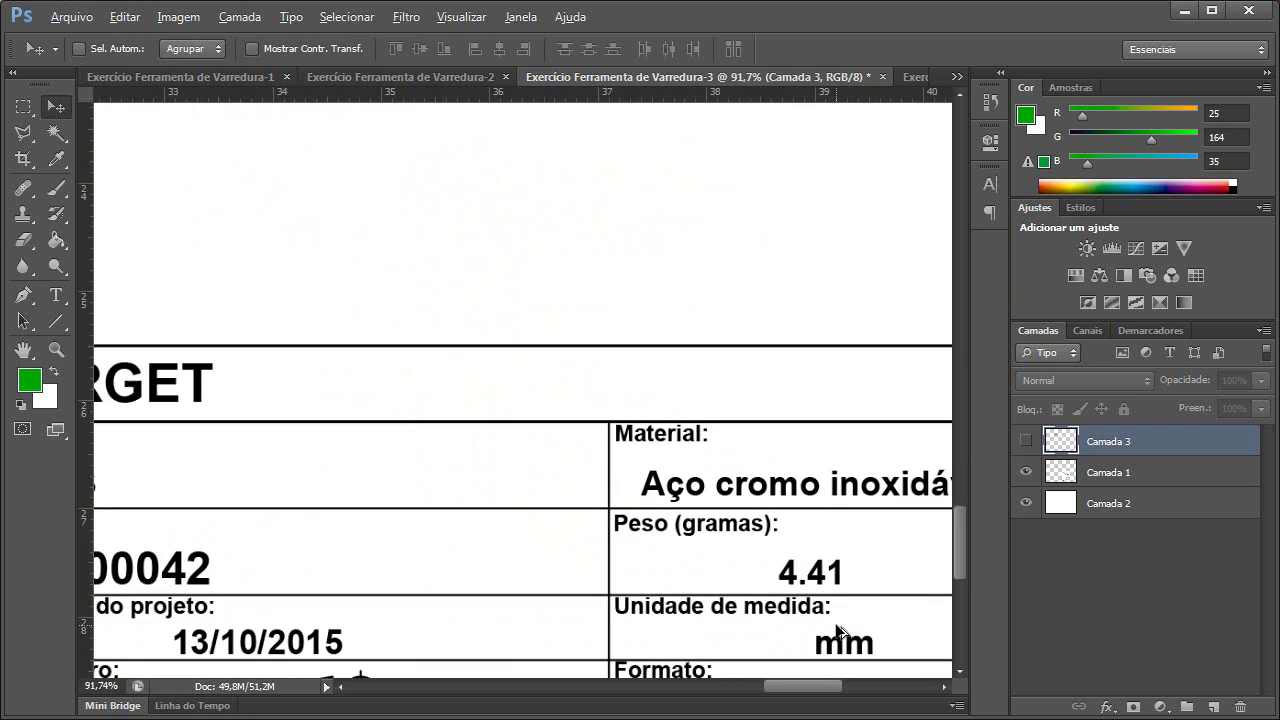
key(alt)
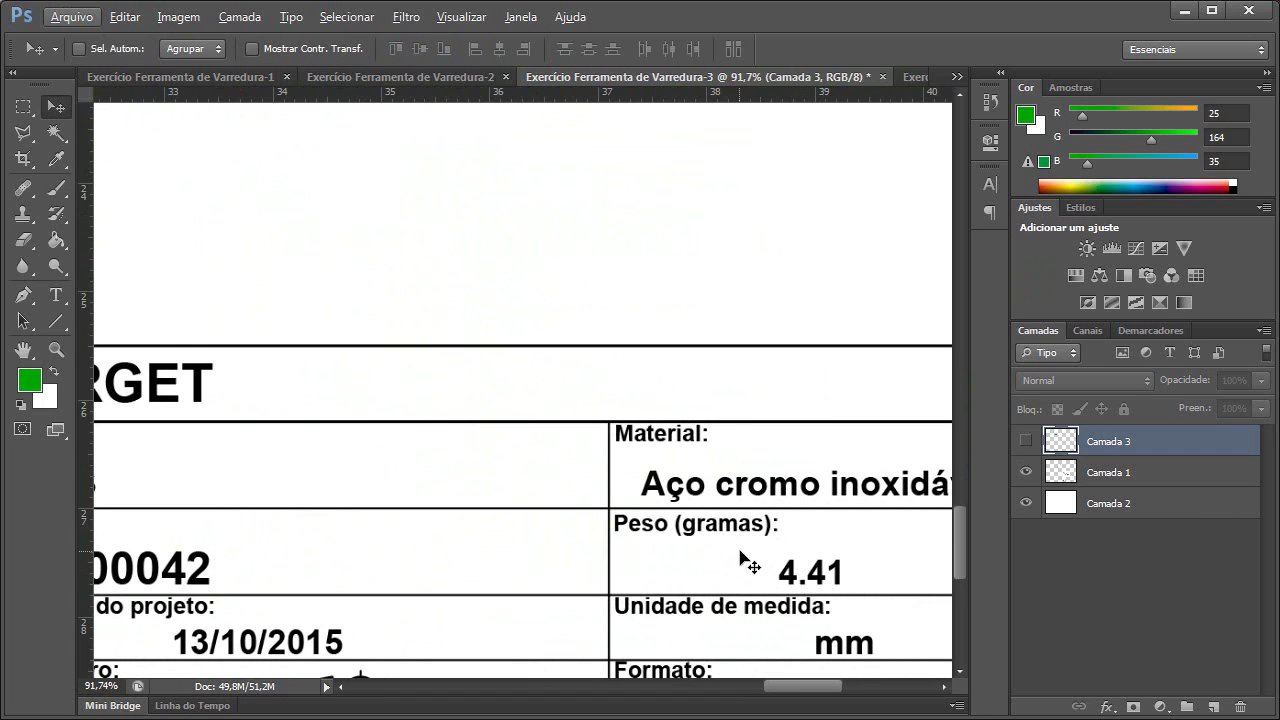
alt+scroll(738, 474, down, 5)
alt+scroll(457, 249, down, 3)
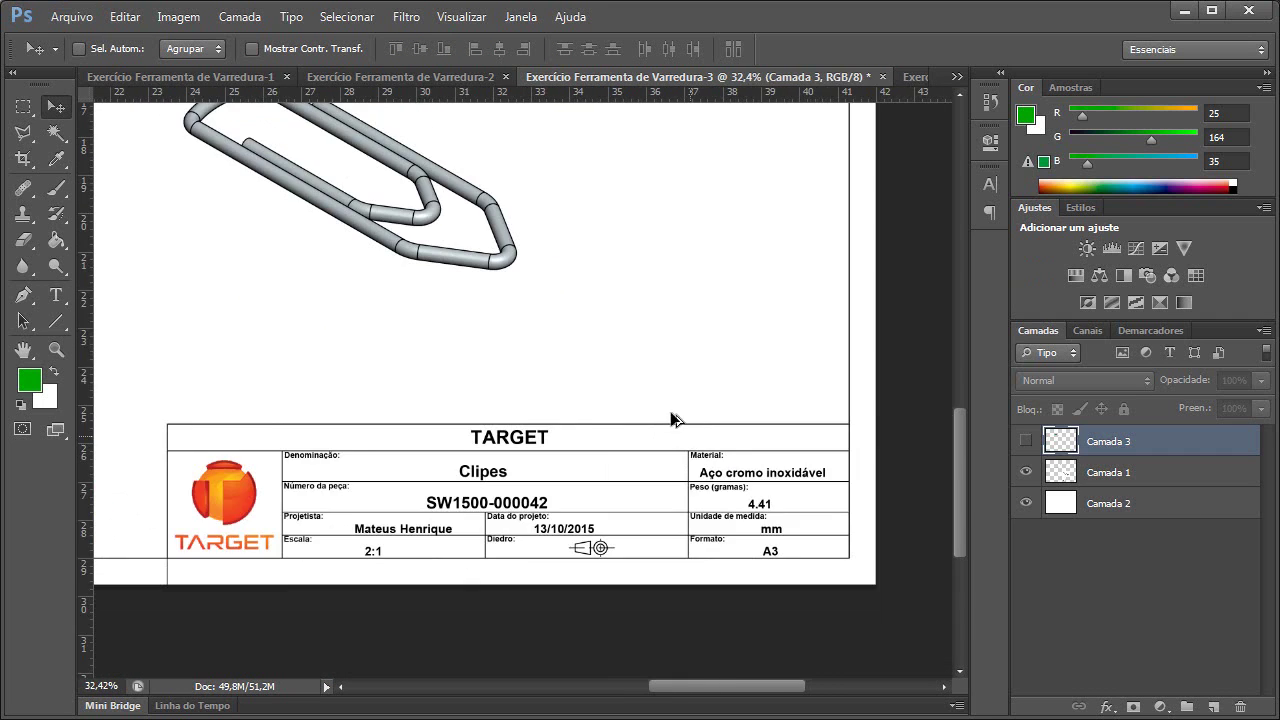
alt+scroll(434, 191, up, 2)
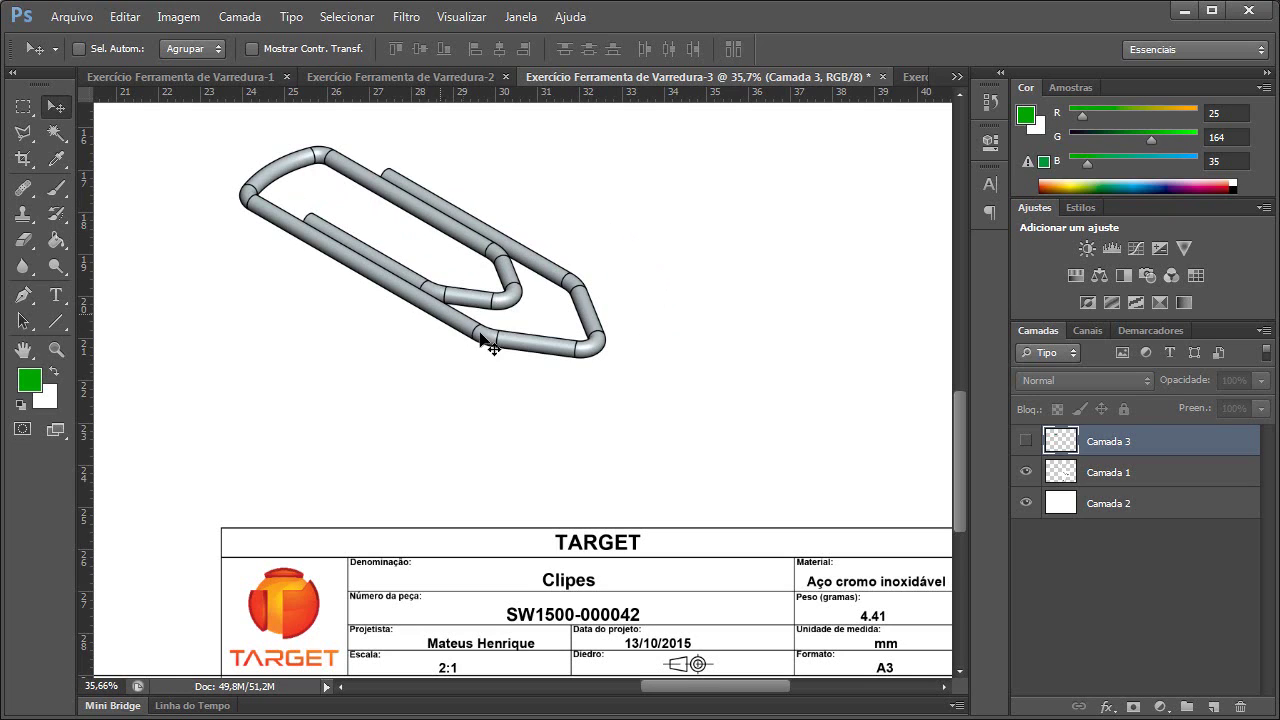
alt+scroll(603, 477, down, 4)
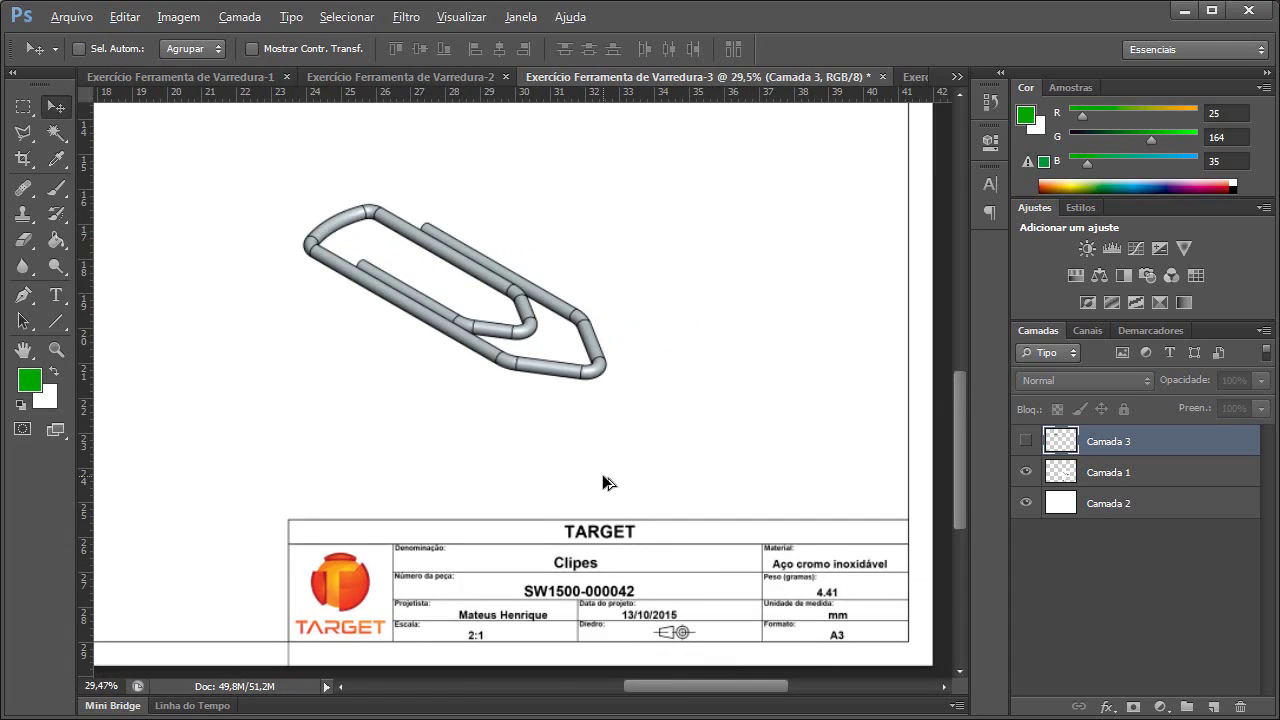
alt+scroll(588, 410, up, 1)
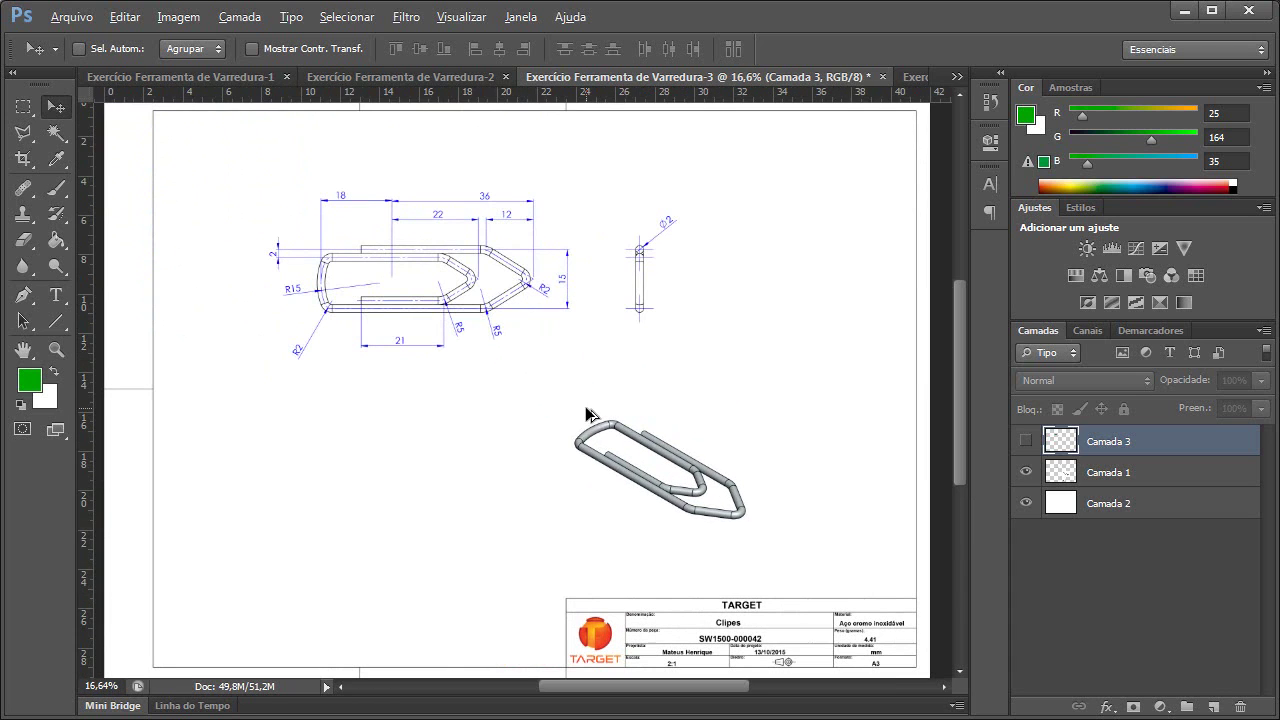
key(alt)
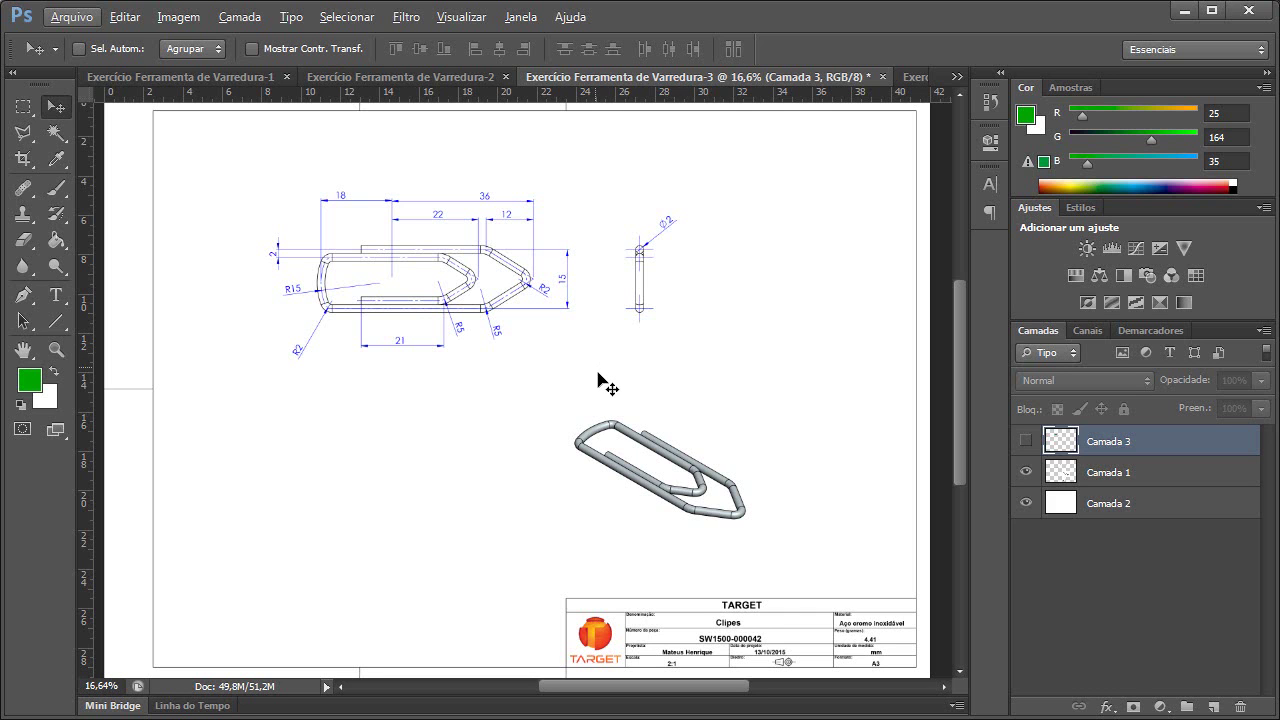
- Switch back to the paper clip part in SOLIDWORKS, inspect the finished sweep and bring up the feature commands (Recursos)
click(1185, 10)
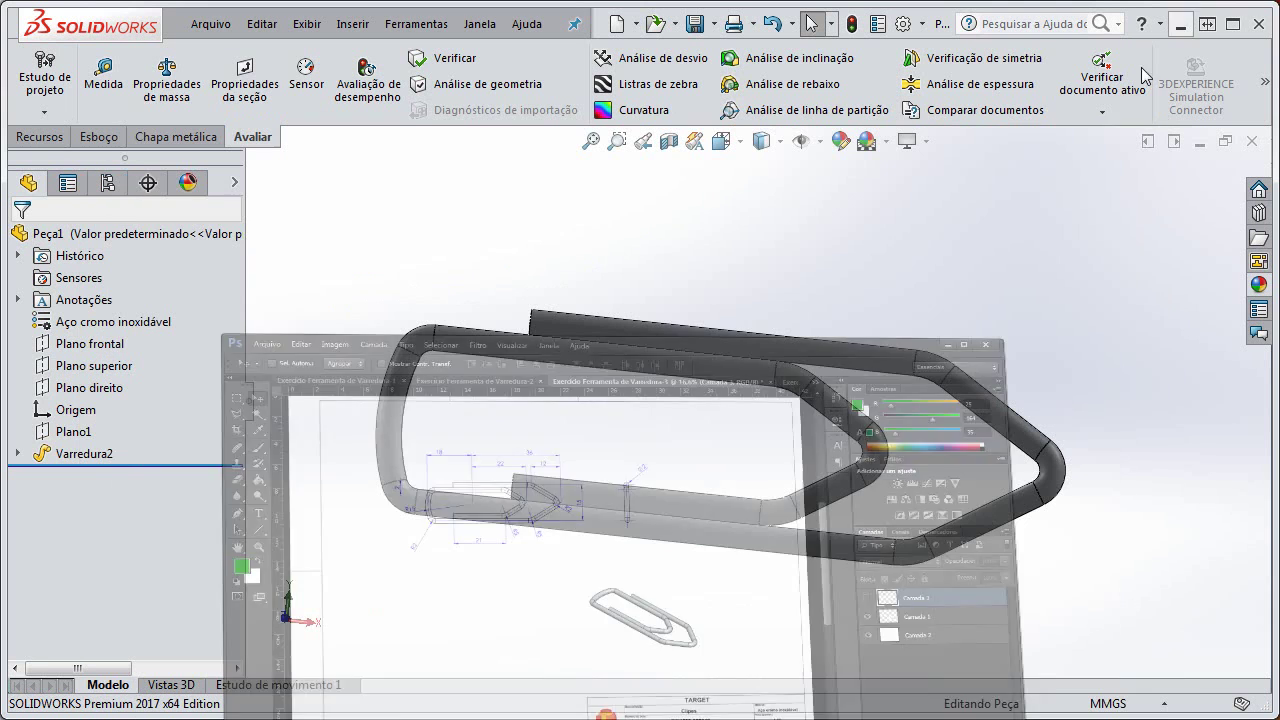
scroll(814, 371, up, 2)
scroll(820, 537, down, 2)
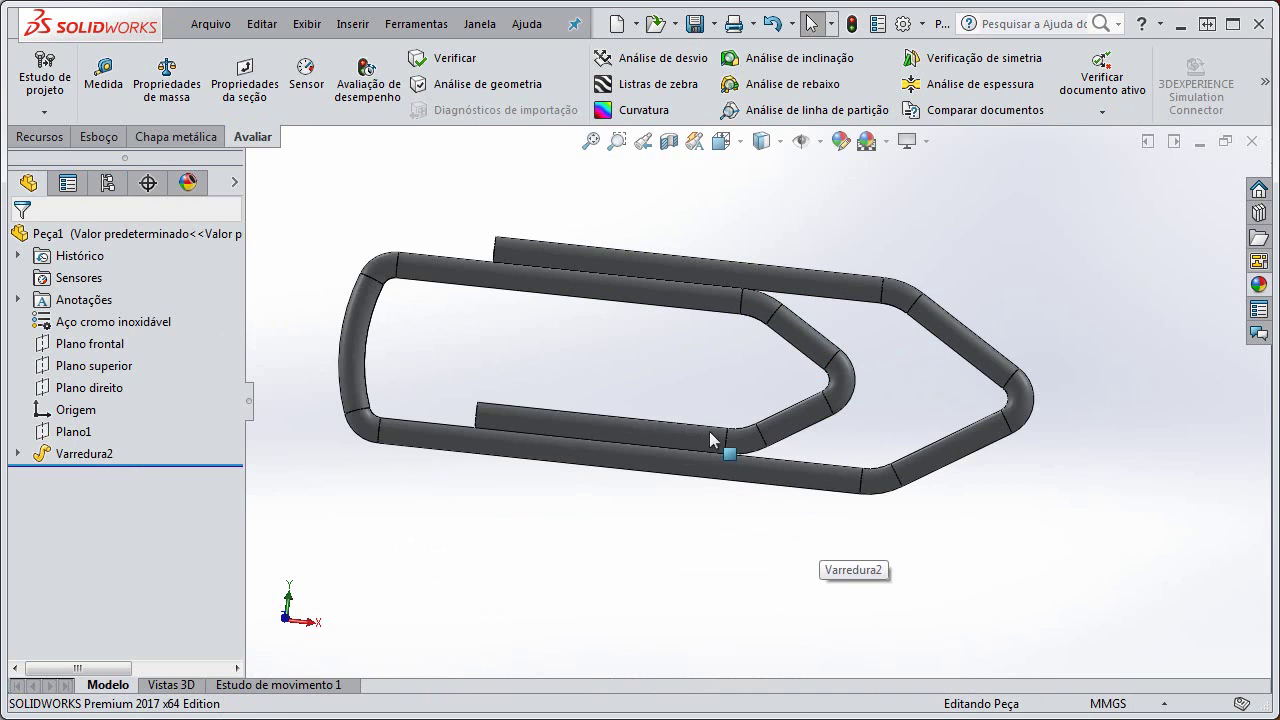
mouse_move(689, 364)
middle_down()
mouse_move(589, 360)
mouse_move(669, 363)
middle_up()
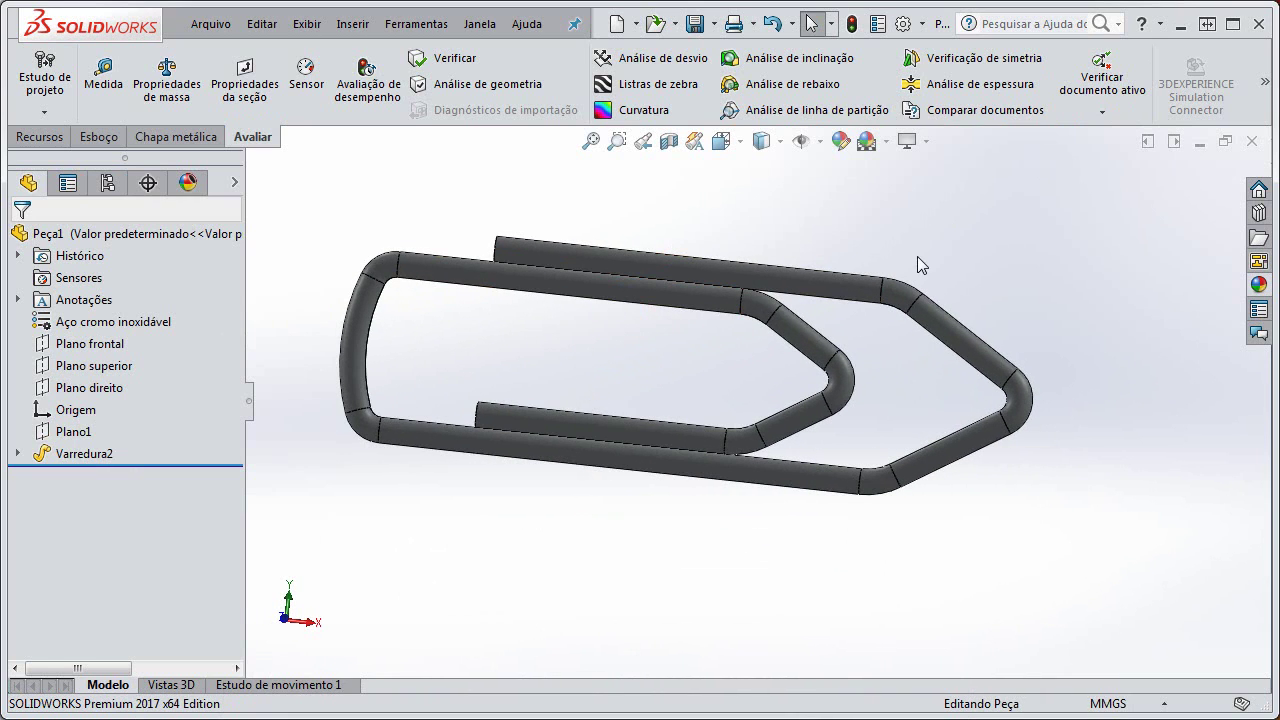
click(176, 136)
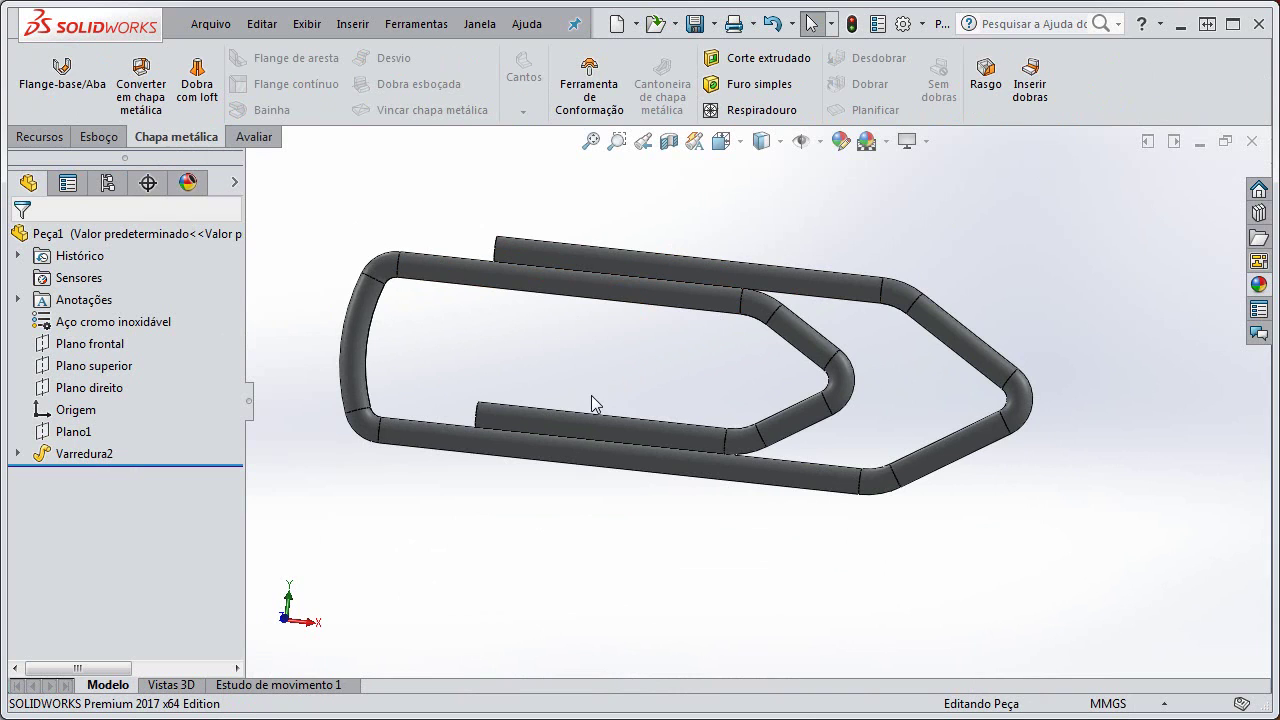
click(36, 138)
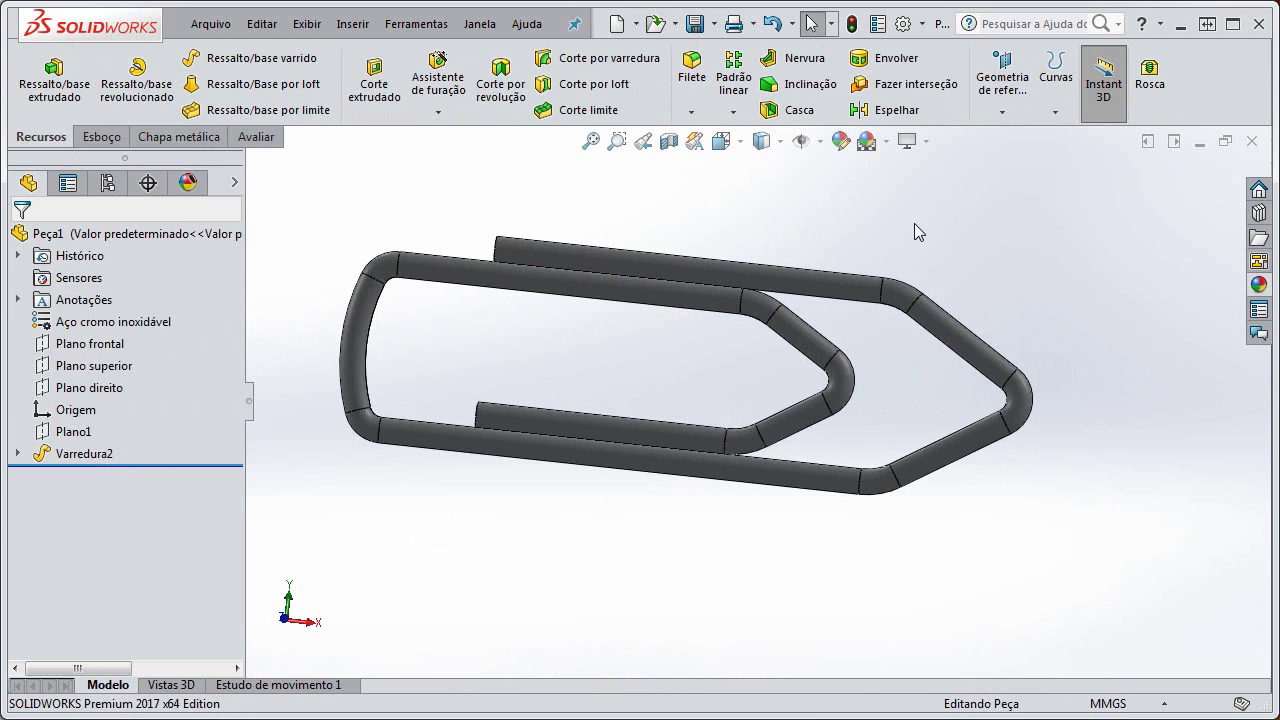
scroll(681, 378, up, 2)
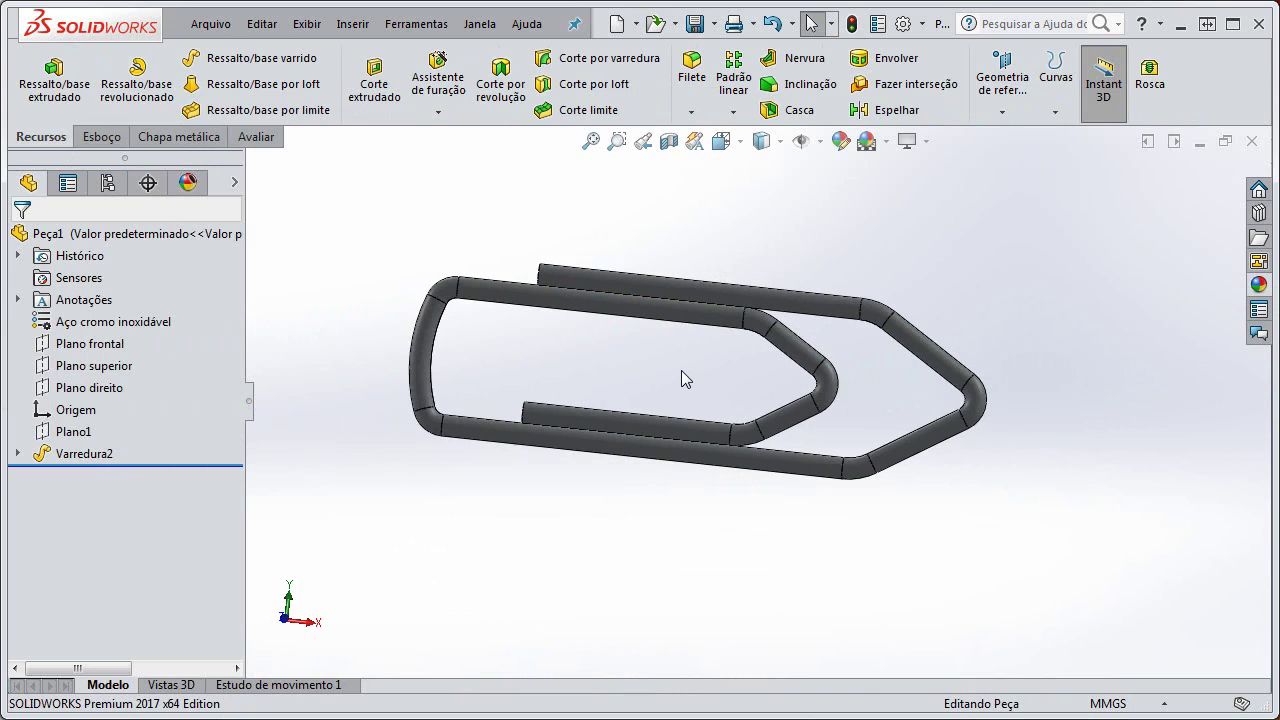